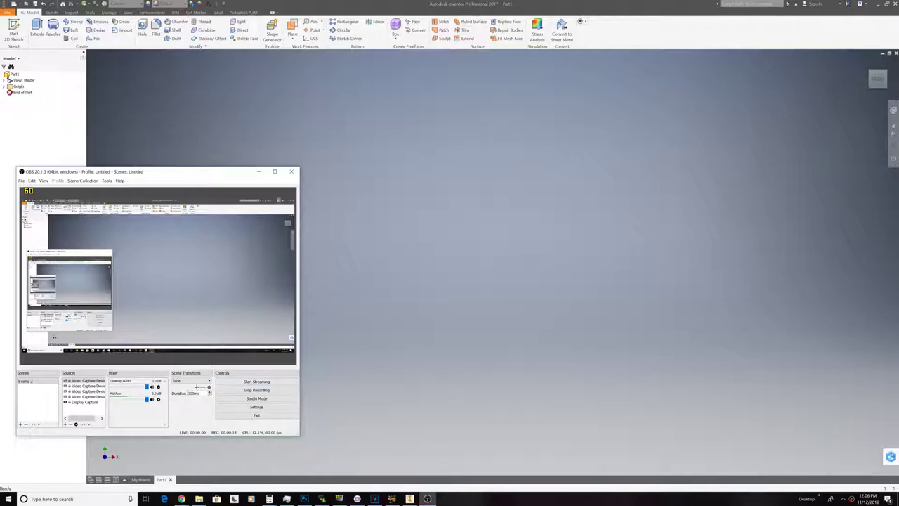
# - Clear the recording window out of the way and start a 2D sketch on the YZ origin plane
pyautogui.click(291, 172)
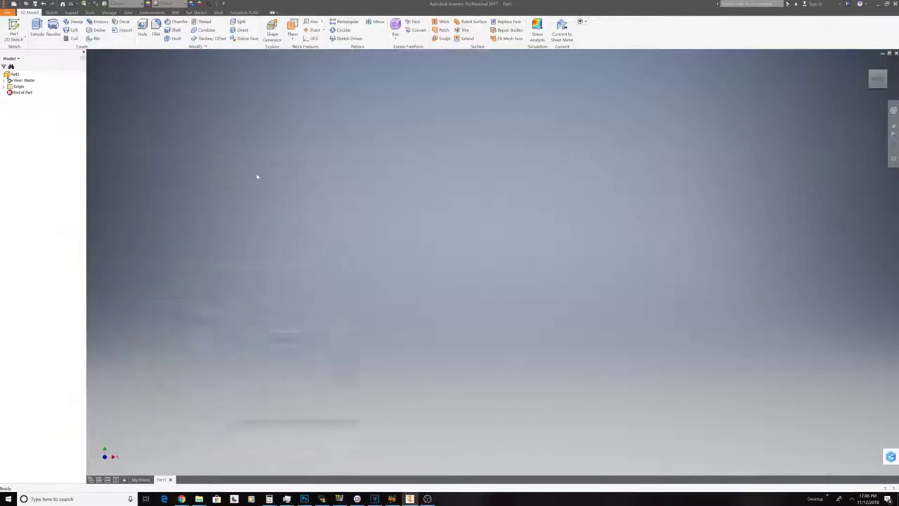
pyautogui.click(13, 31)
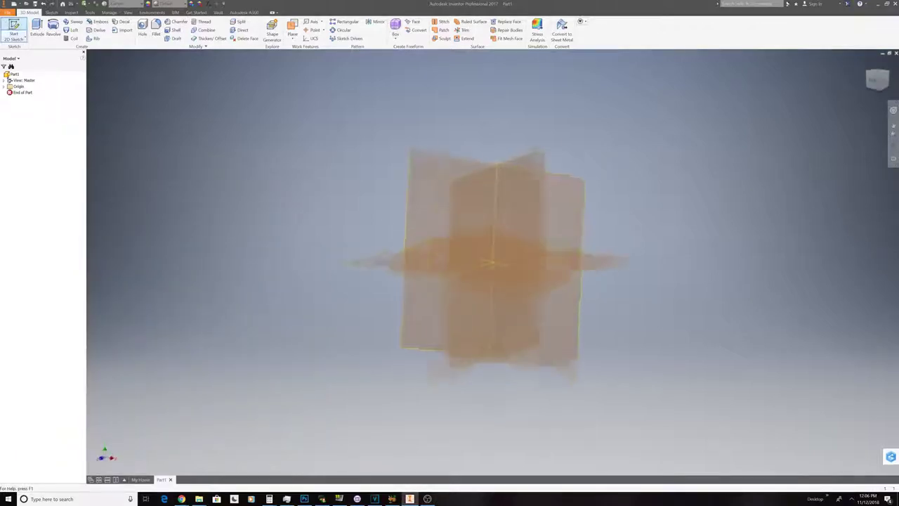
pyautogui.click(457, 237)
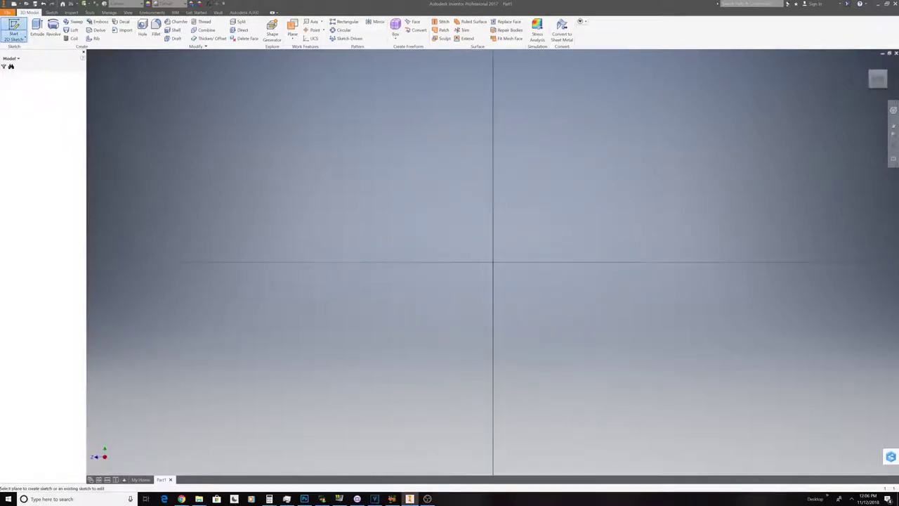
# - Draw a 19 in diameter circle centred on the origin and a slightly smaller concentric circle just inside it
pyautogui.click(53, 28)
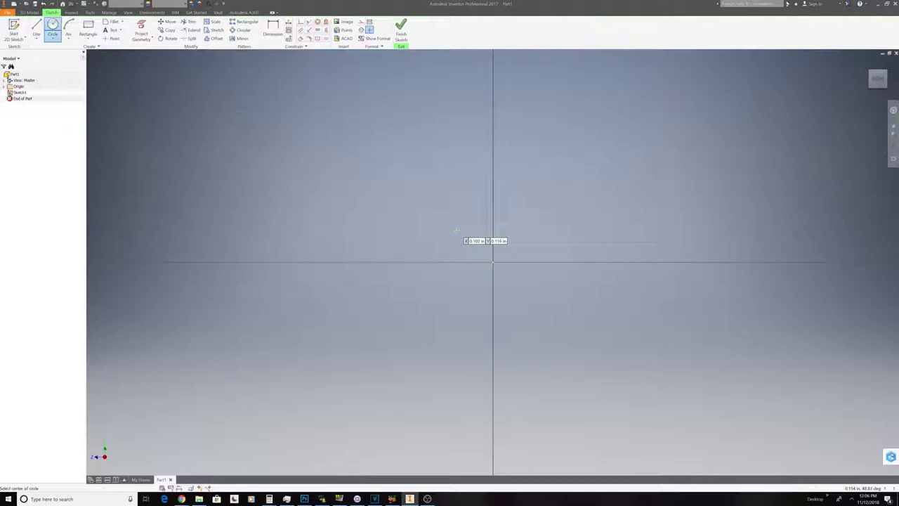
pyautogui.click(494, 262)
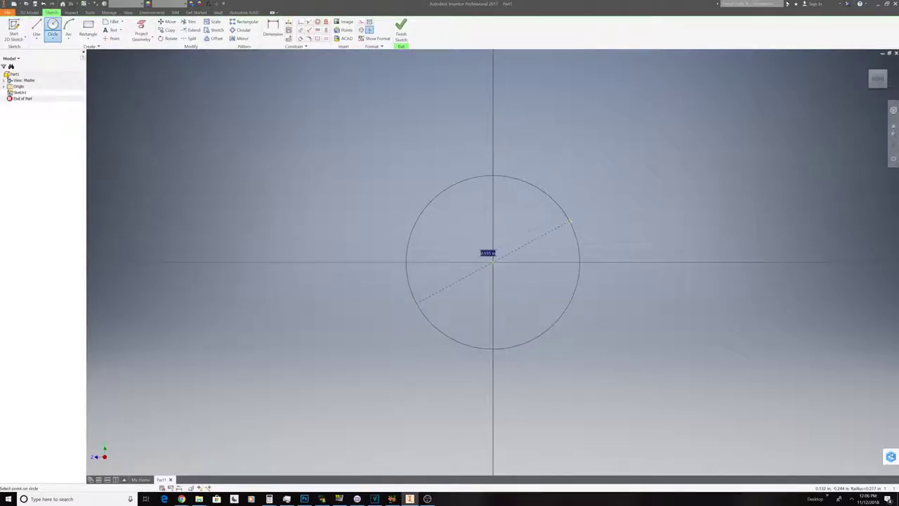
pyautogui.write('18')
pyautogui.press('Return')
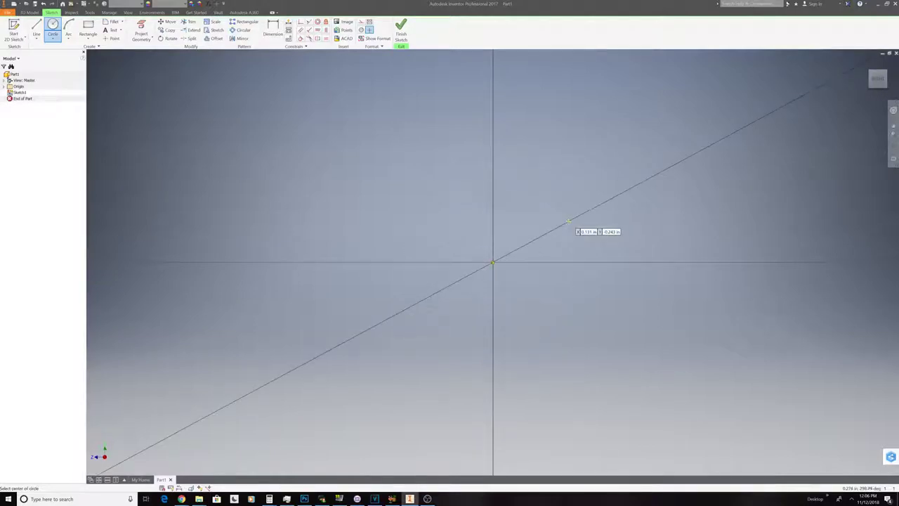
pyautogui.moveTo(878, 82)
pyautogui.click(878, 79)
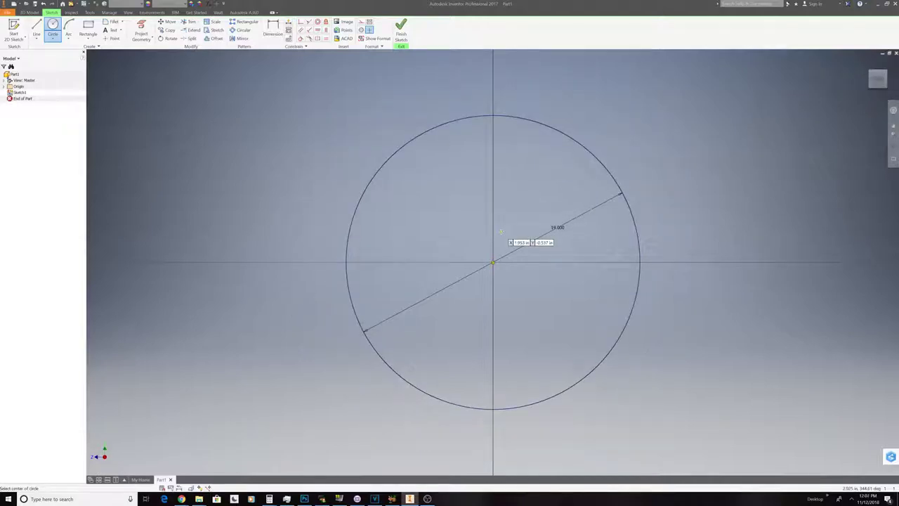
pyautogui.click(492, 263)
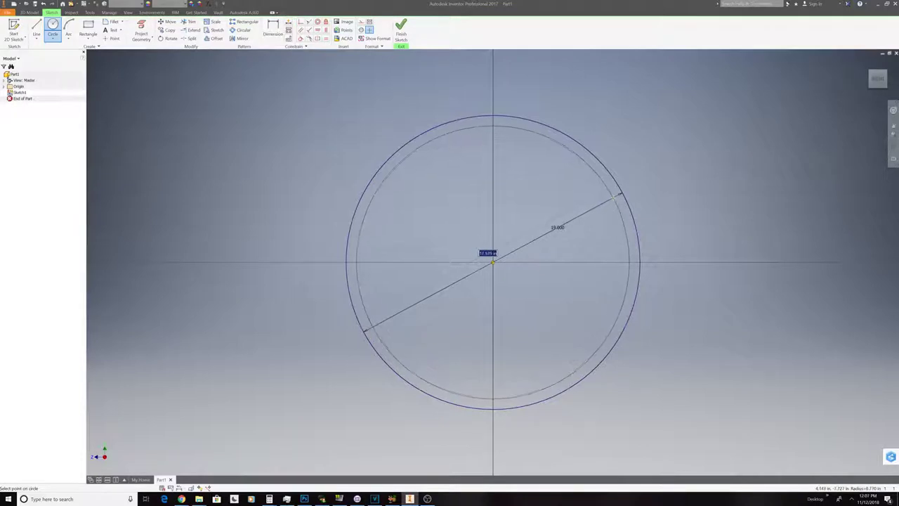
pyautogui.click(616, 196)
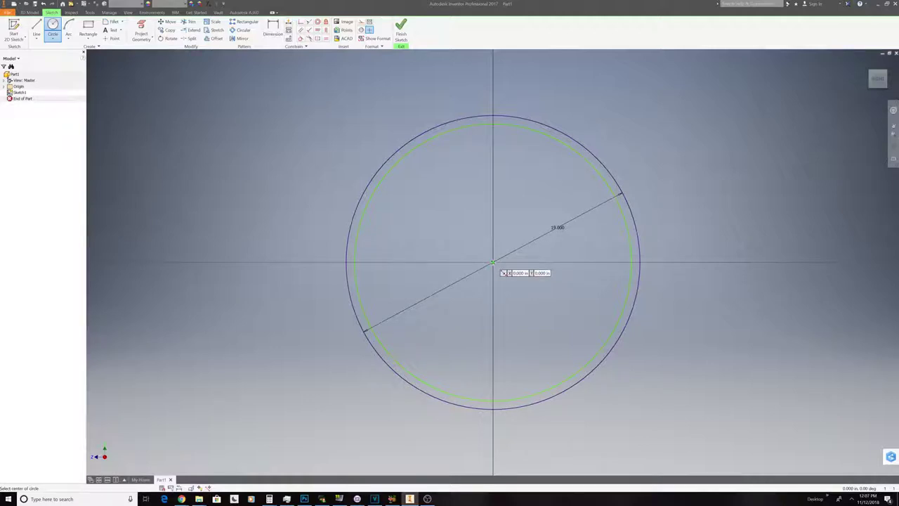
pyautogui.click(492, 262)
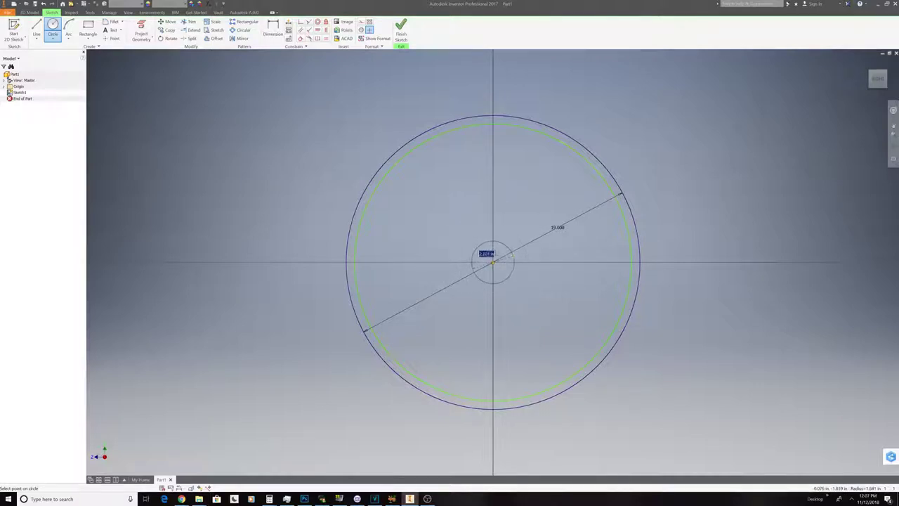
pyautogui.rightClick(514, 247)
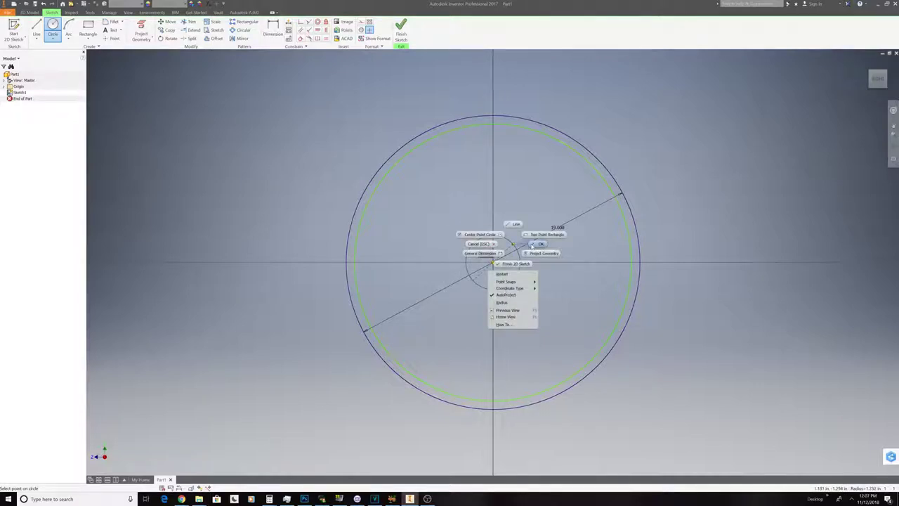
pyautogui.click(535, 244)
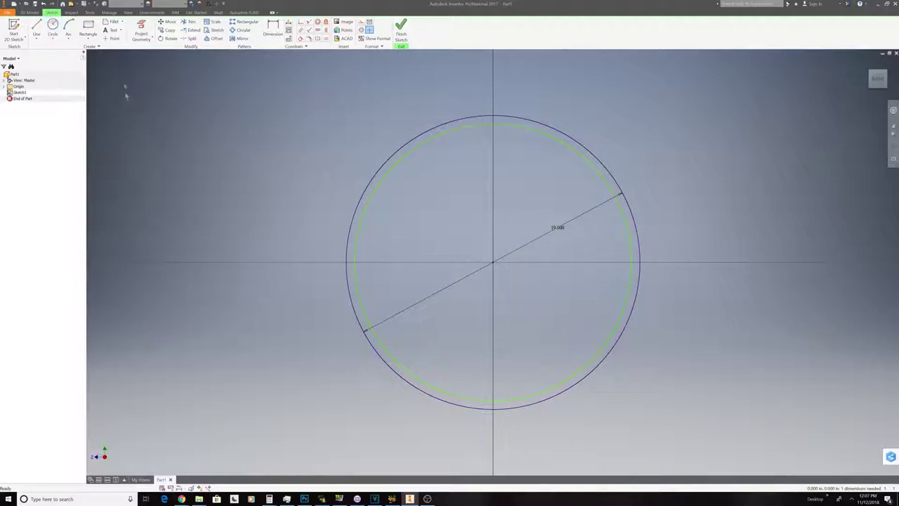
# - Draw a three-point control-vertex spline curving from just beside the origin up to the inner rim circle
pyautogui.click(37, 41)
pyautogui.click(51, 57)
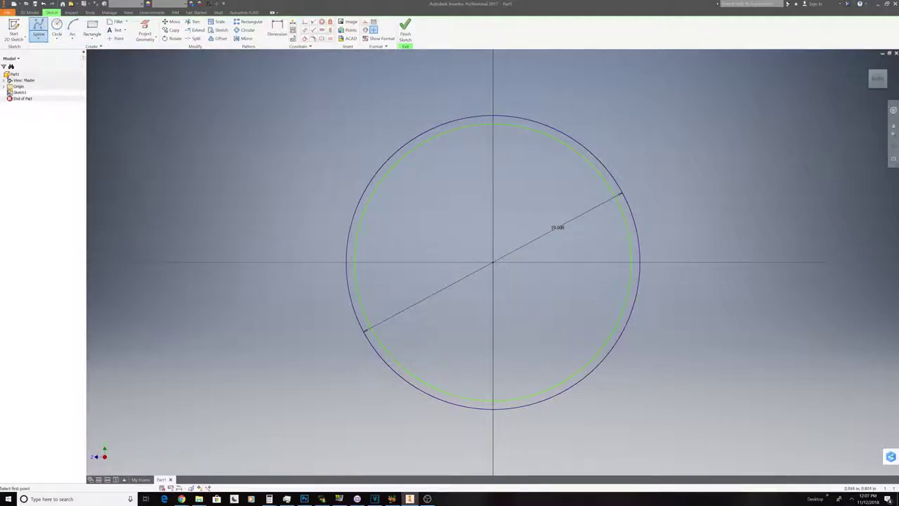
pyautogui.click(486, 248)
pyautogui.click(471, 203)
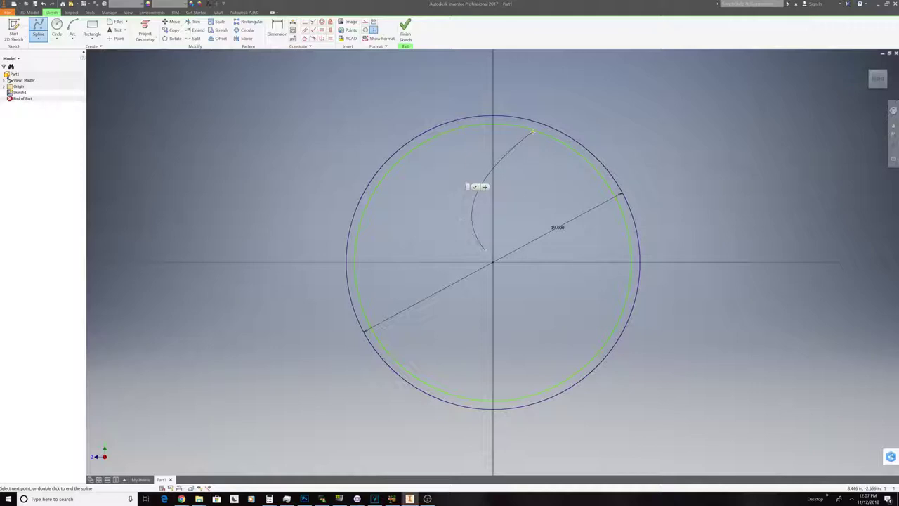
pyautogui.click(533, 130)
pyautogui.rightClick(534, 131)
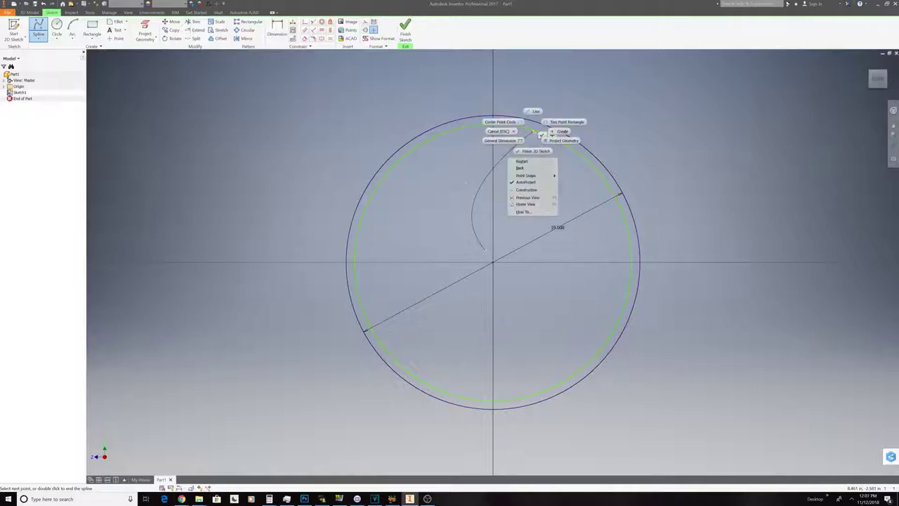
pyautogui.click(534, 131)
pyautogui.click(540, 136)
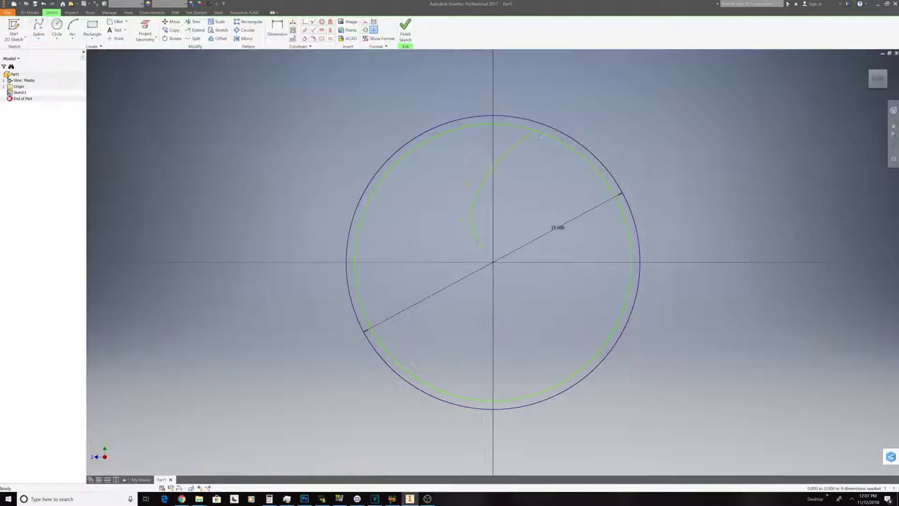
pyautogui.click(39, 41)
pyautogui.click(47, 48)
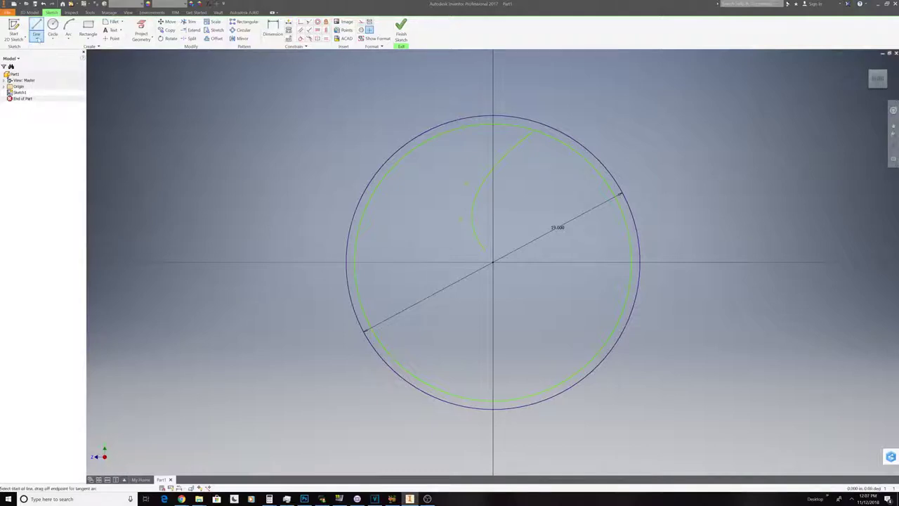
pyautogui.click(37, 41)
pyautogui.click(49, 65)
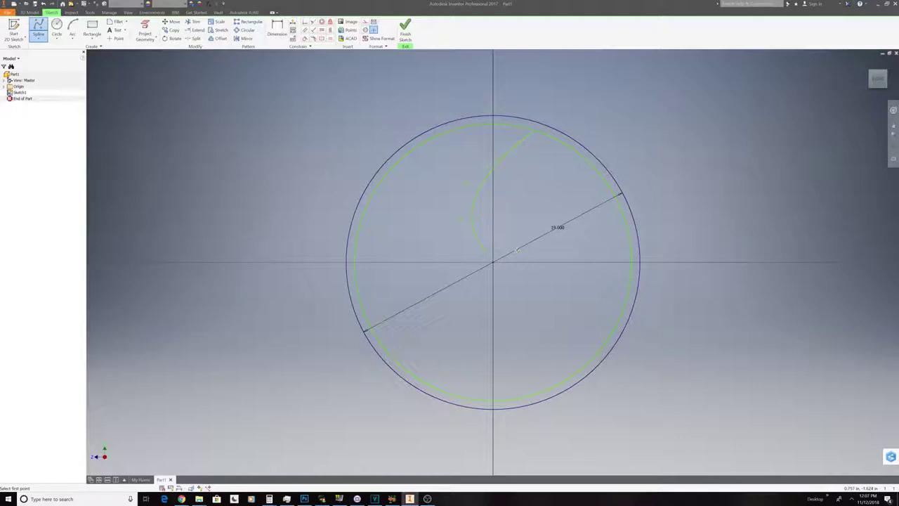
pyautogui.rightClick(336, 199)
pyautogui.click(361, 199)
# - Draw a 3 in diameter hub circle centred on the origin and move the spline's lower end onto it
pyautogui.click(57, 28)
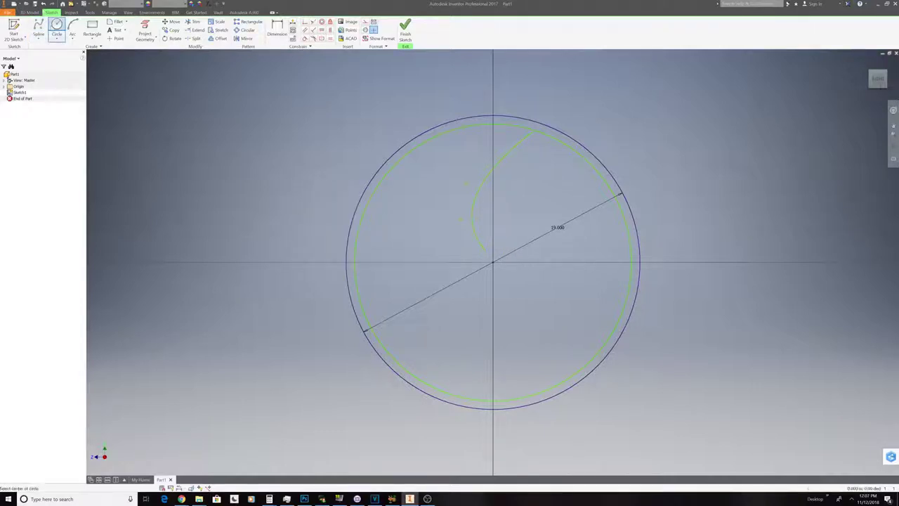
pyautogui.click(492, 264)
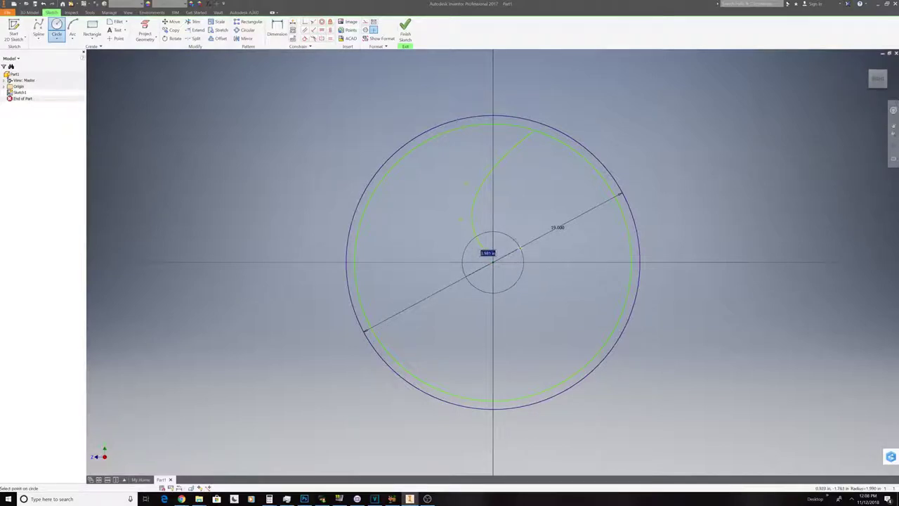
pyautogui.write('3')
pyautogui.press('Return')
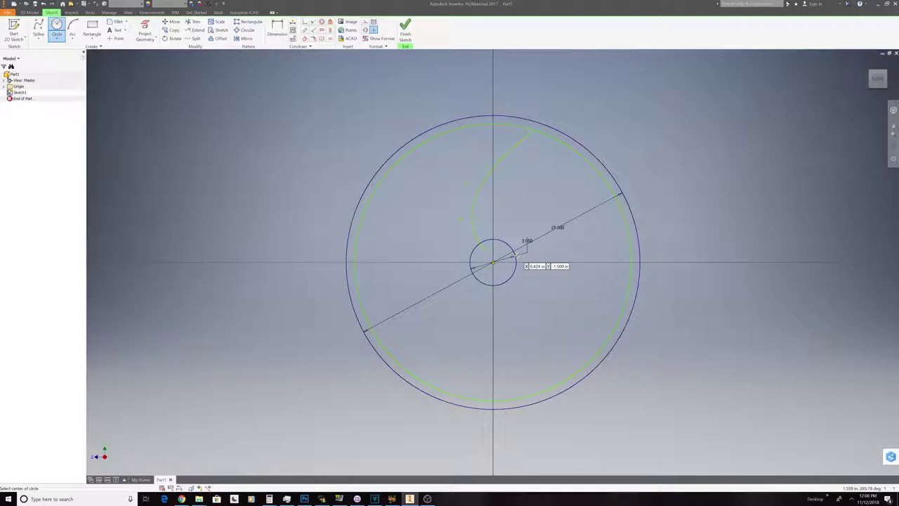
pyautogui.rightClick(516, 256)
pyautogui.click(536, 260)
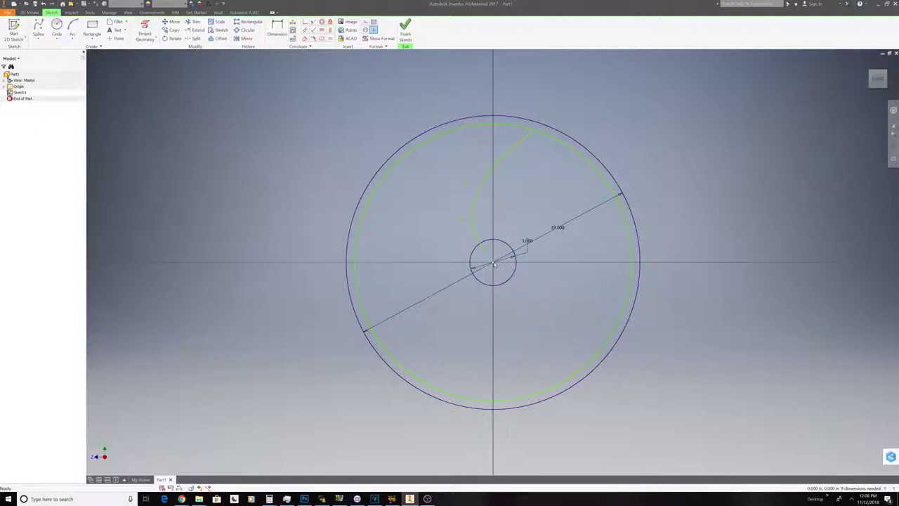
pyautogui.moveTo(487, 254); pyautogui.dragTo(480, 243)
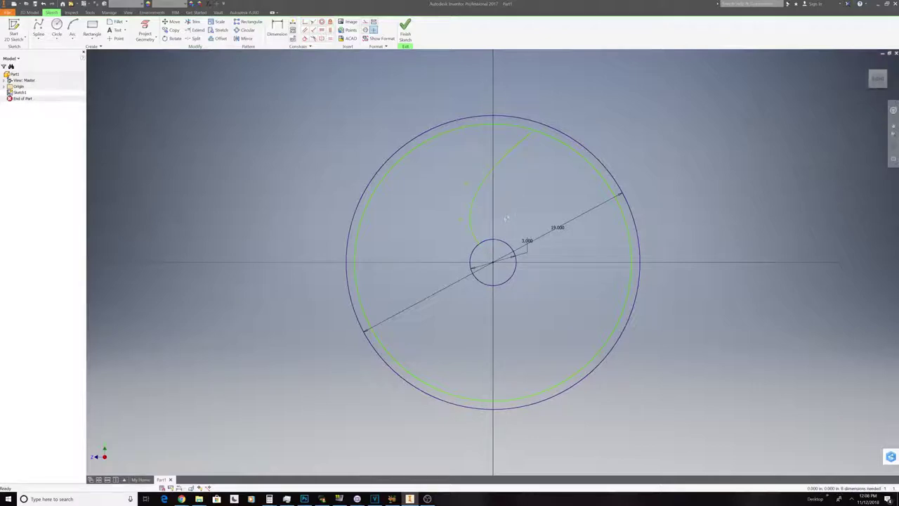
# - Draw a straight spoke line from the upper right of the hub circle to the inner rim circle
pyautogui.click(39, 38)
pyautogui.click(48, 51)
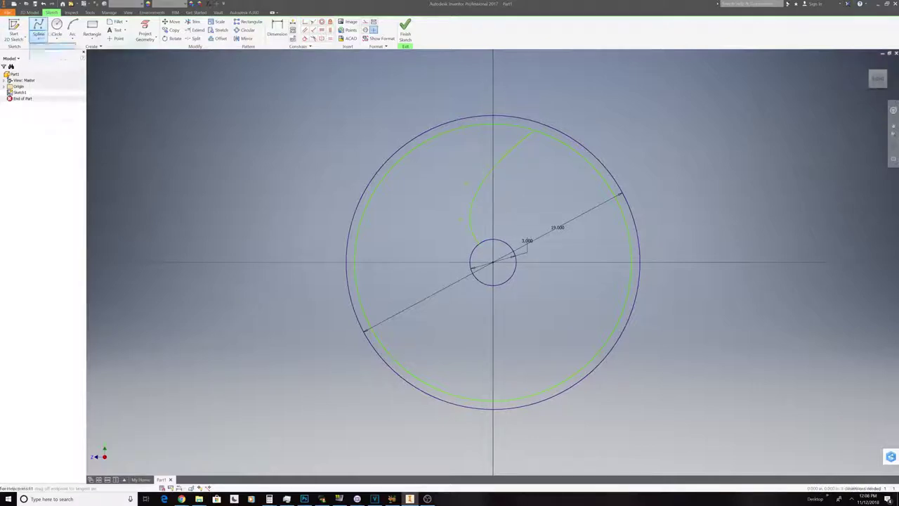
pyautogui.press('l')
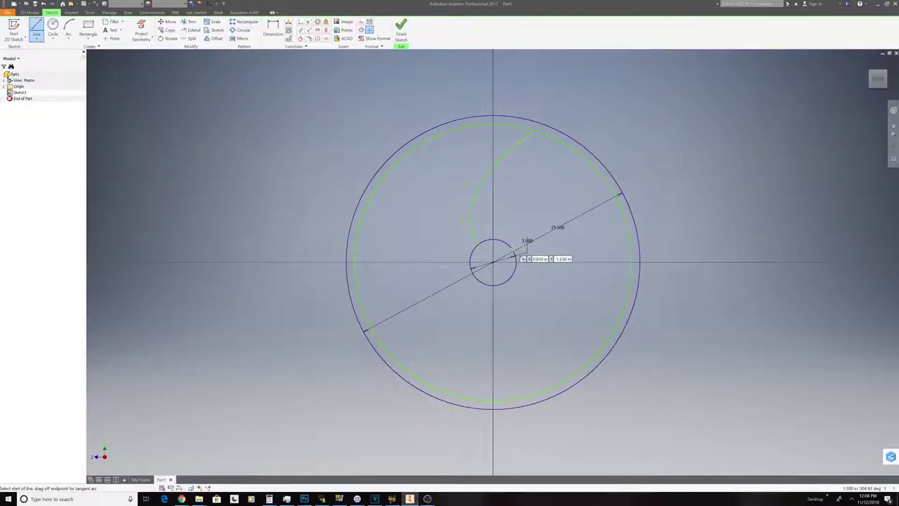
pyautogui.click(516, 251)
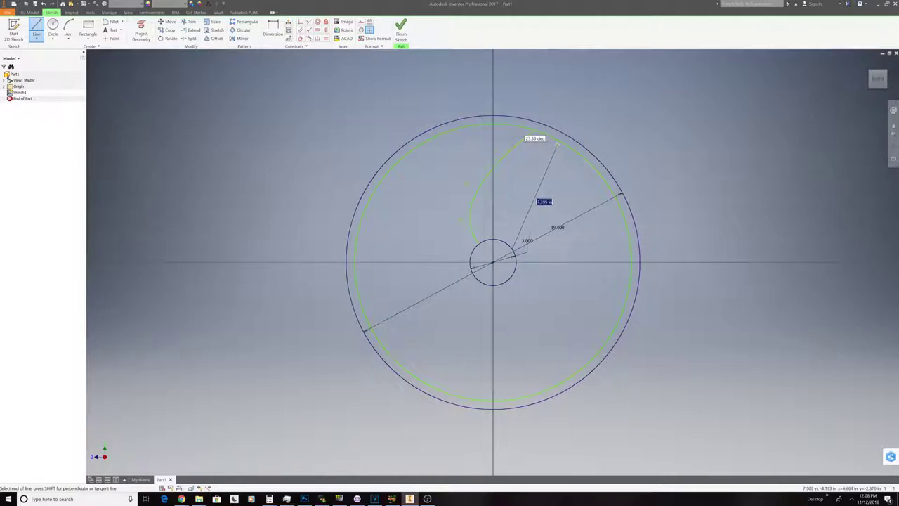
pyautogui.click(557, 140)
pyautogui.rightClick(552, 169)
pyautogui.click(573, 169)
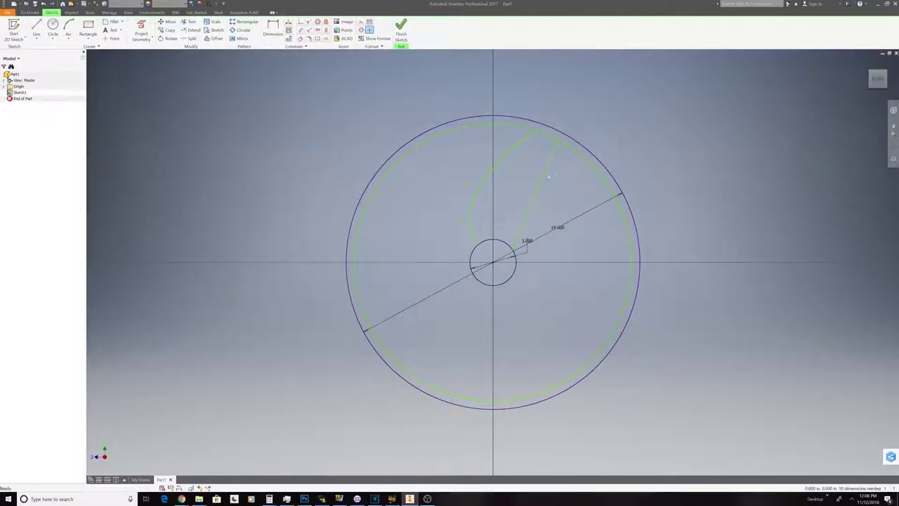
# - Replace the spline with a two-segment bent line from the hub circle's top to the inner rim circle, shifting its corner slightly outward
pyautogui.rightClick(473, 206)
pyautogui.click(472, 183)
pyautogui.click(36, 36)
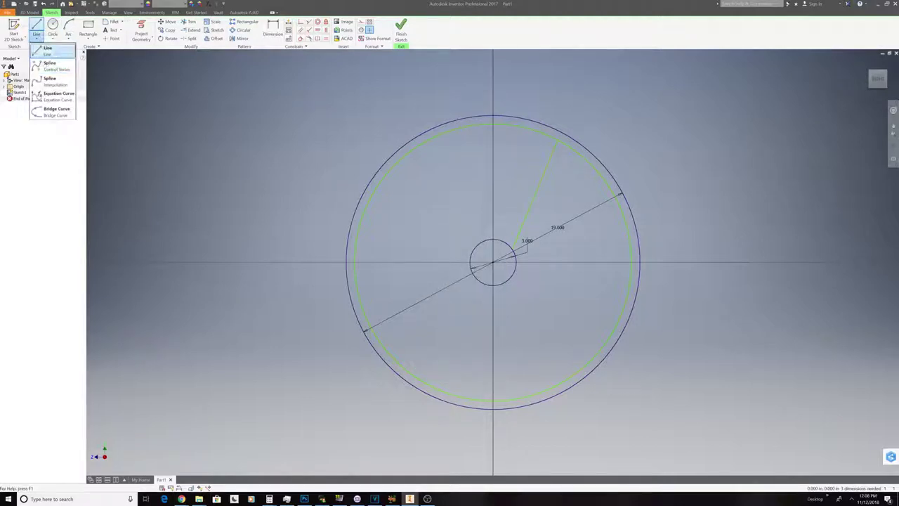
pyautogui.click(44, 56)
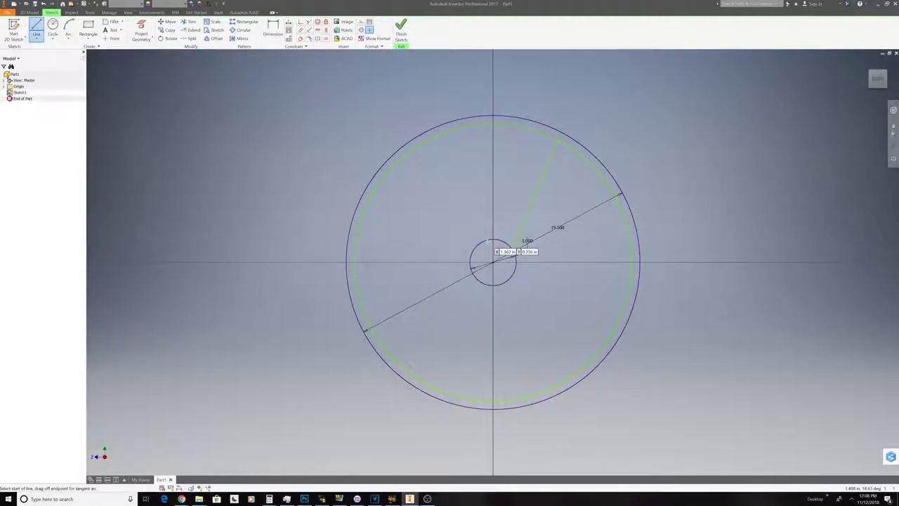
pyautogui.click(488, 240)
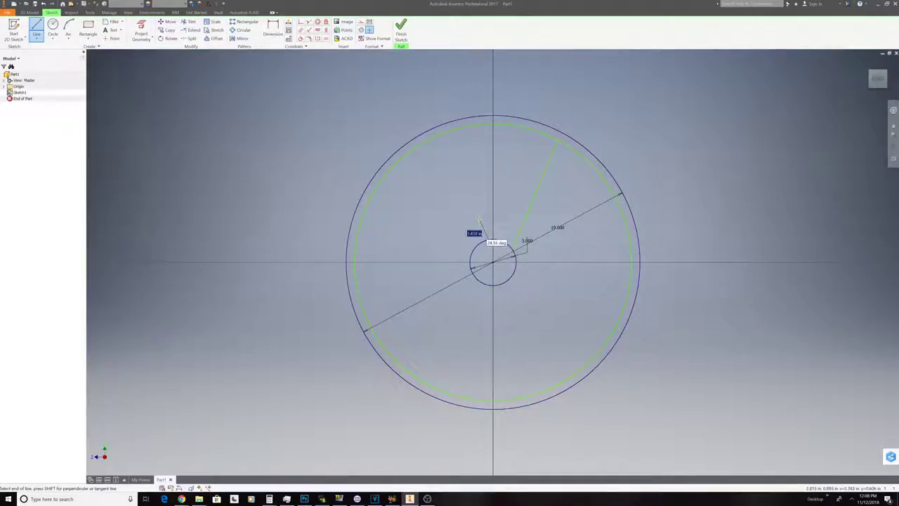
pyautogui.click(476, 216)
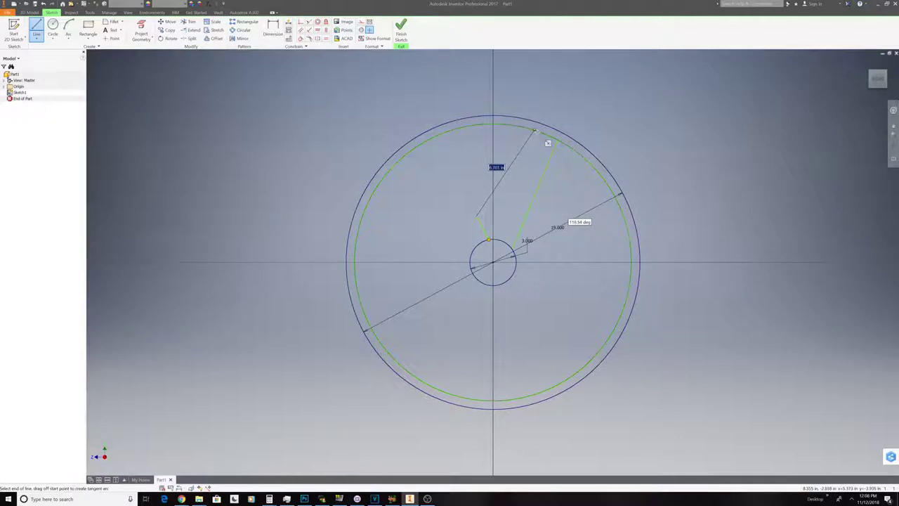
pyautogui.rightClick(539, 151)
pyautogui.click(564, 152)
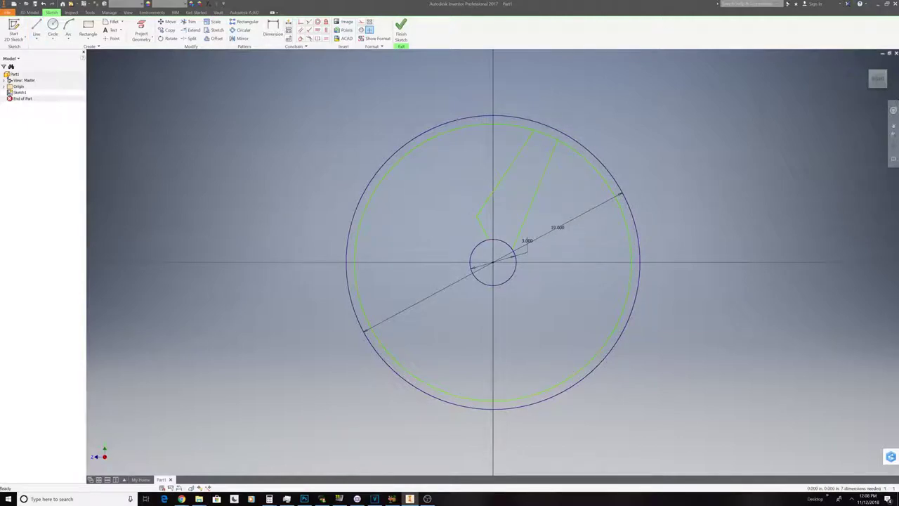
pyautogui.moveTo(477, 218)
pyautogui.mouseDown()
pyautogui.moveTo(469, 202)
pyautogui.moveTo(473, 214)
pyautogui.mouseUp()
# - Circular-pattern the straight spoke line and both bent line segments around the hub centre with 5 instances over 360 degrees
pyautogui.click(241, 31)
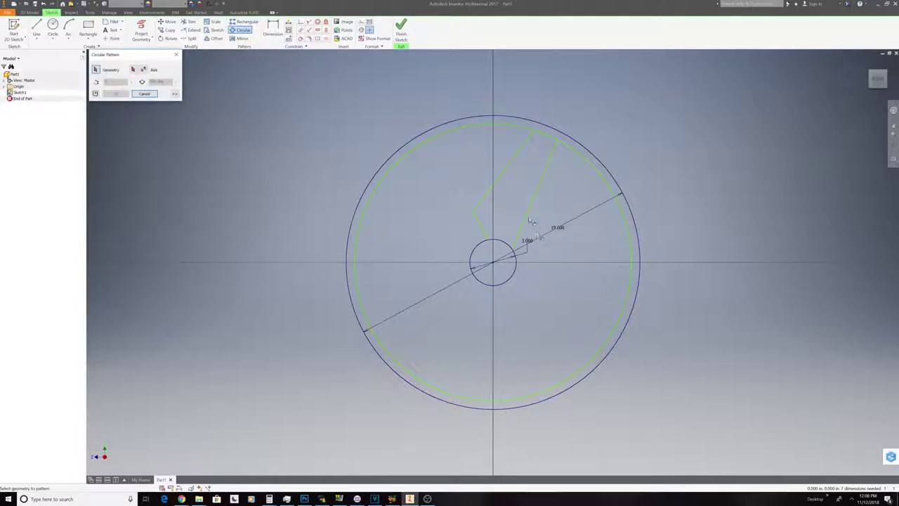
pyautogui.click(530, 217)
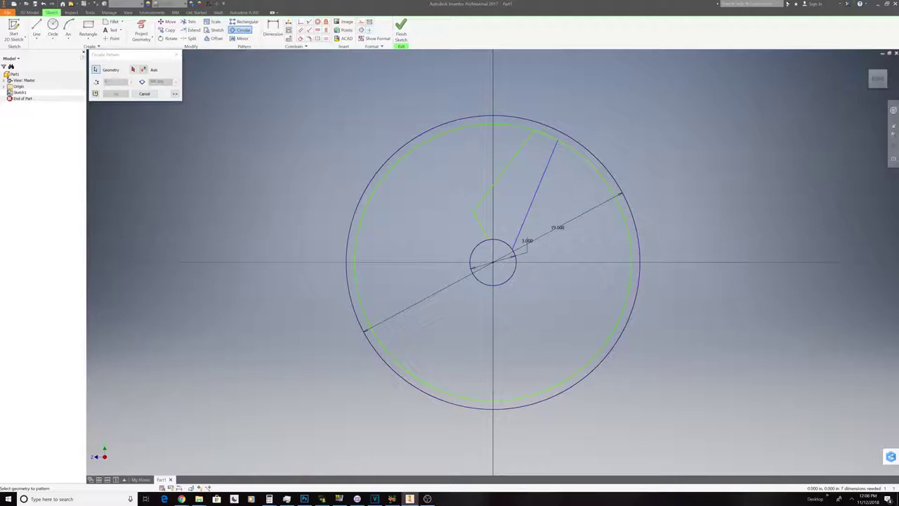
pyautogui.click(482, 227)
pyautogui.click(491, 191)
pyautogui.click(132, 70)
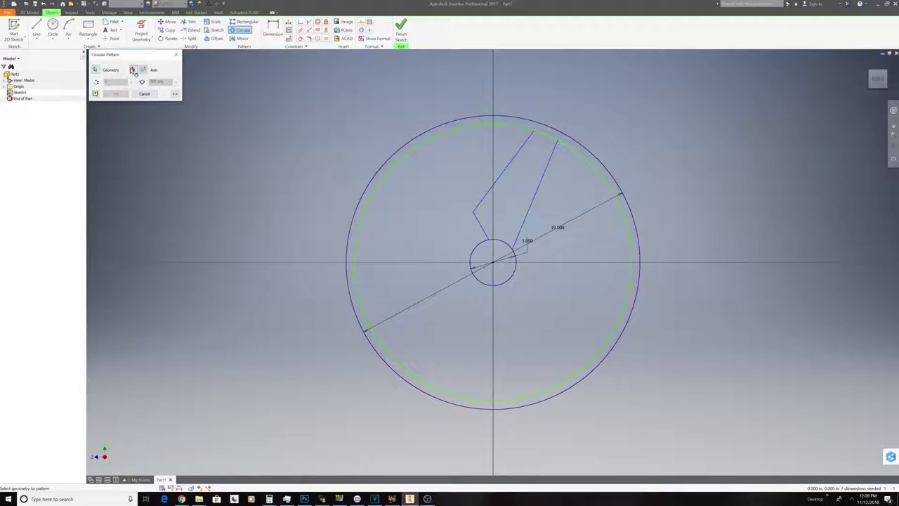
pyautogui.click(494, 266)
pyautogui.click(112, 82)
pyautogui.press('BackSpace')
pyautogui.write('5')
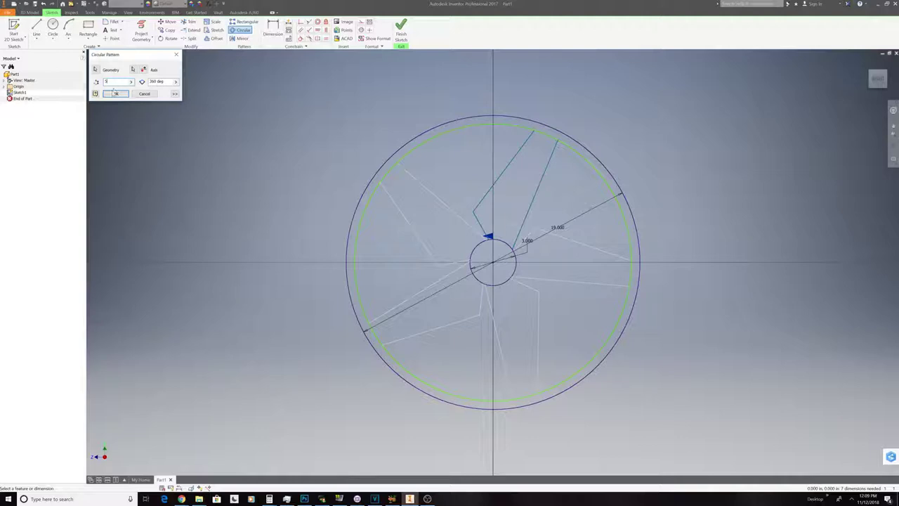
pyautogui.click(116, 93)
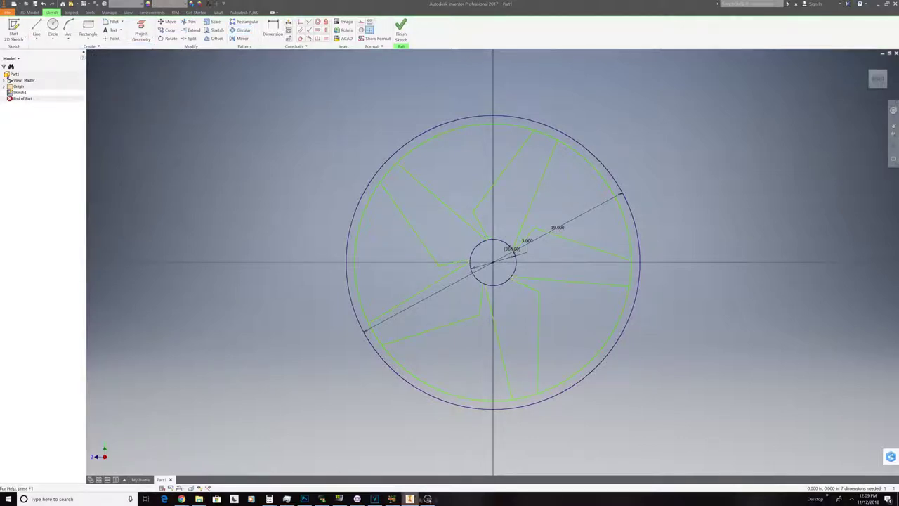
pyautogui.click(428, 499)
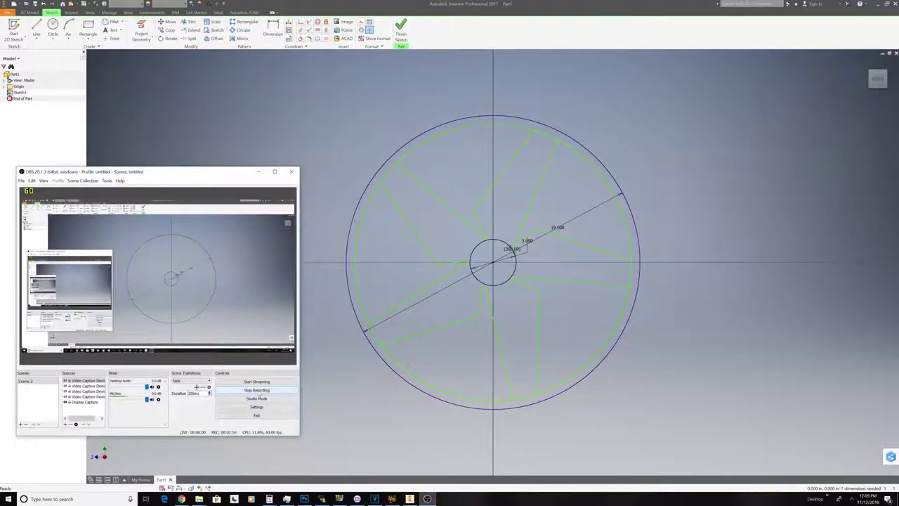
pyautogui.click(257, 390)
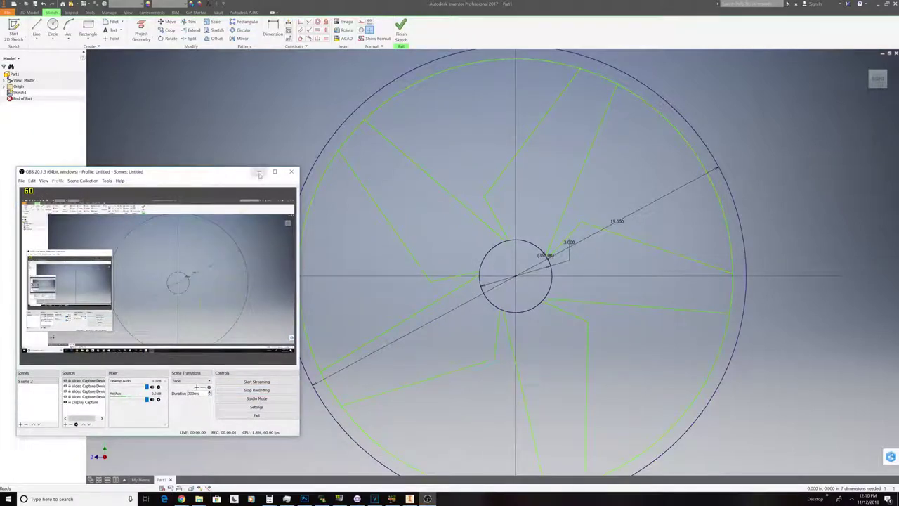
pyautogui.click(259, 173)
# - Draw an inner spoke outline inside the original spoke, from the hub circle up to the rim, back to a corner and down to the hub
pyautogui.click(36, 28)
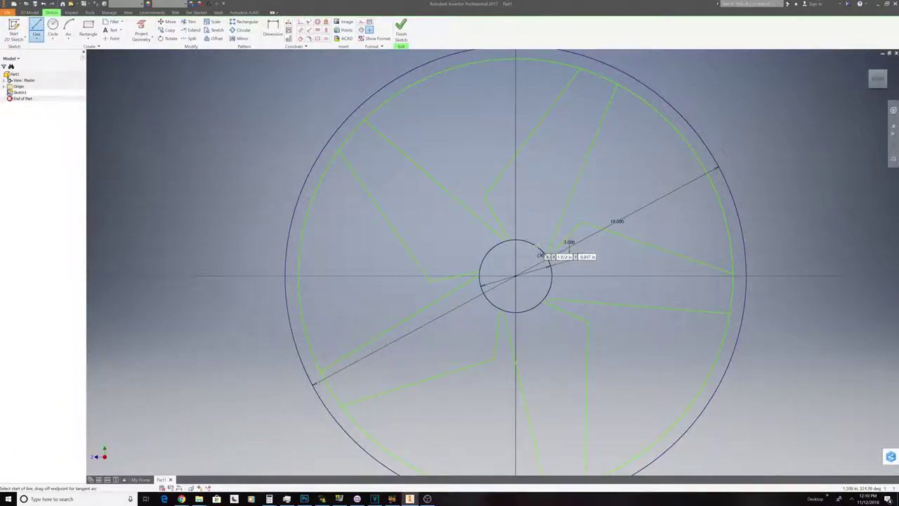
pyautogui.click(541, 254)
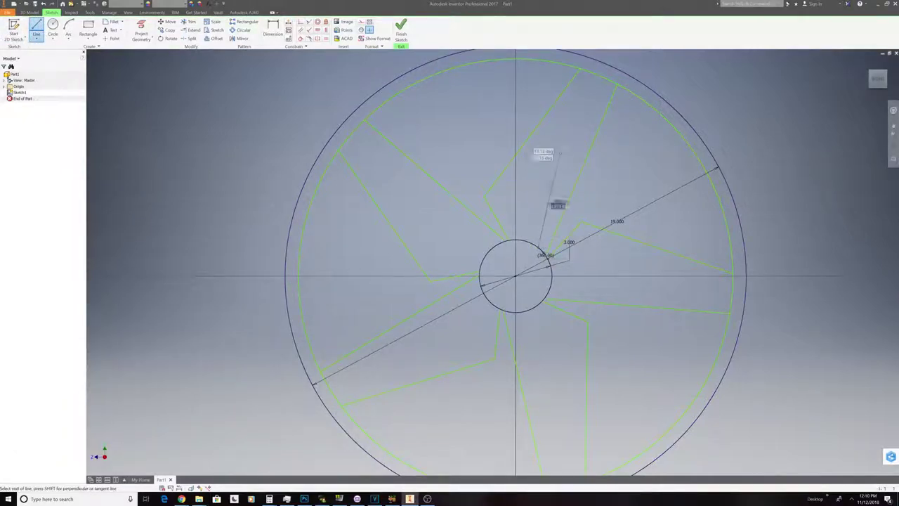
pyautogui.click(607, 88)
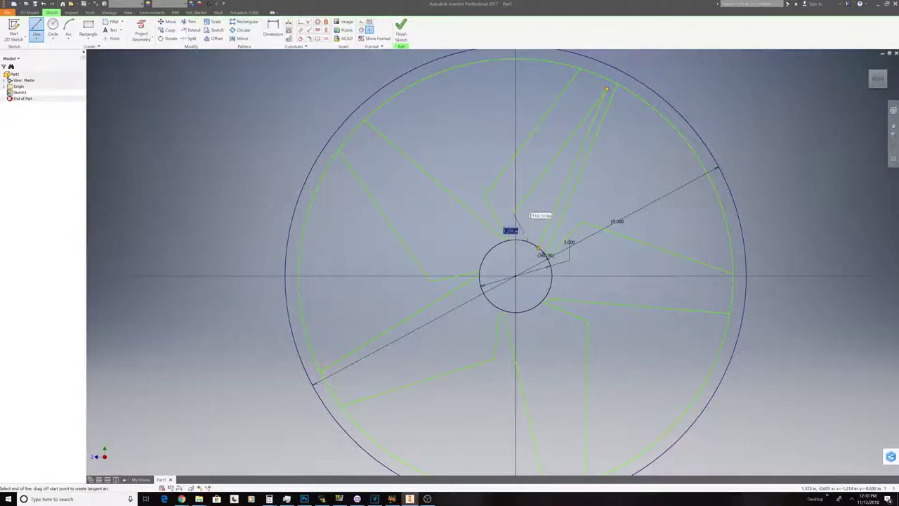
pyautogui.scroll(3, 527, 238)
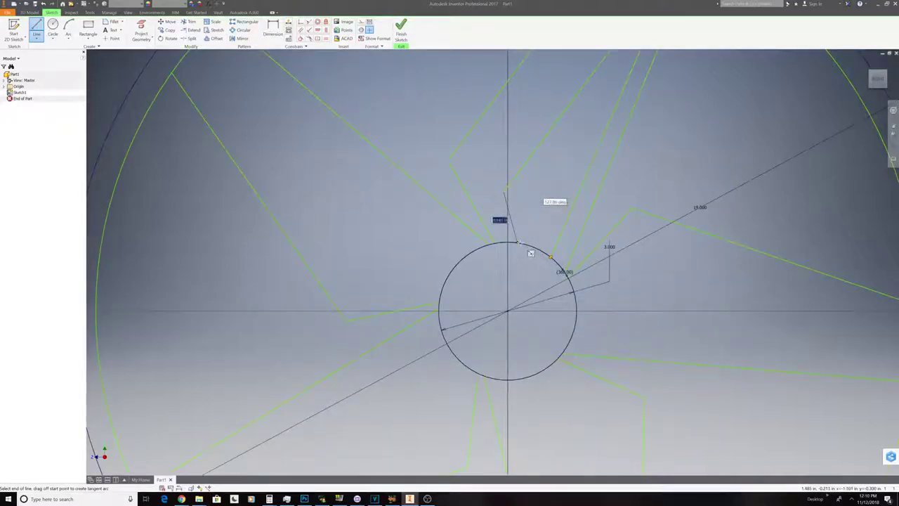
pyautogui.click(527, 244)
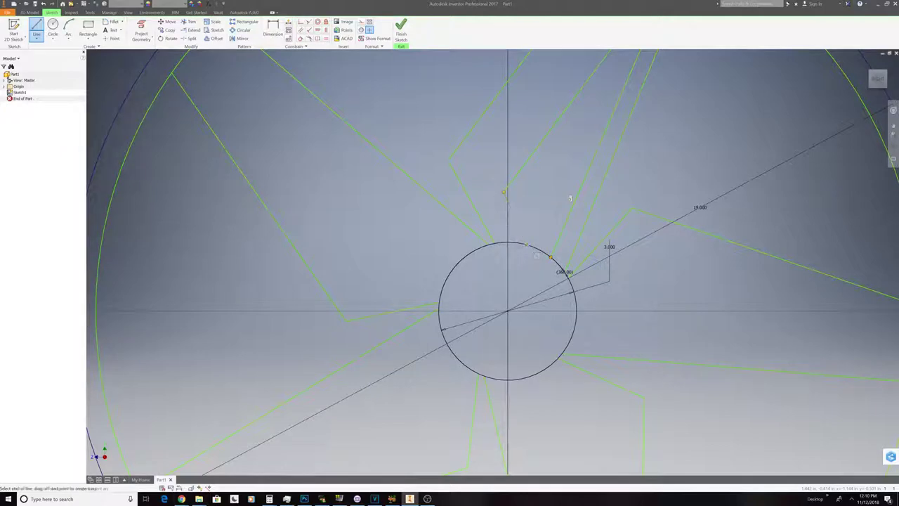
pyautogui.rightClick(567, 213)
pyautogui.click(589, 210)
pyautogui.scroll(-4, 510, 216)
pyautogui.scroll(2, 510, 216)
pyautogui.scroll(-2, 511, 215)
pyautogui.scroll(1, 510, 217)
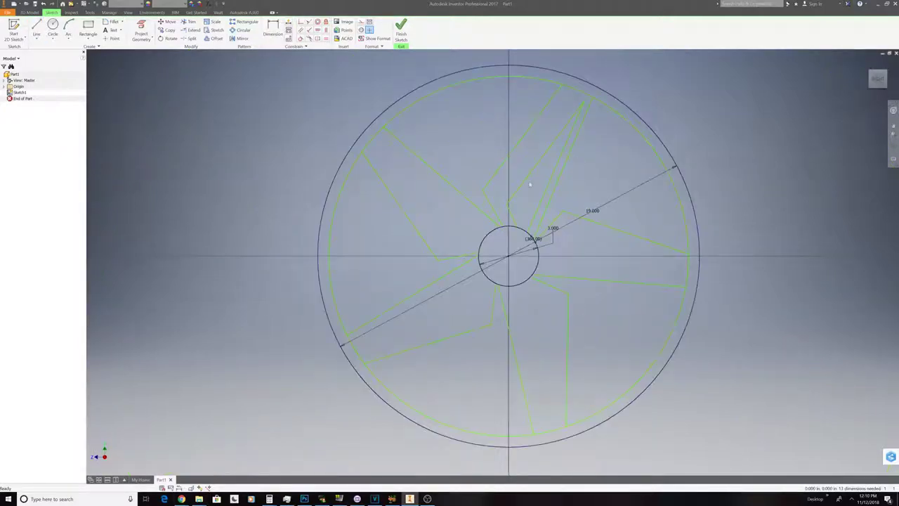
# - Delete the long upper segment of the inner bent line
pyautogui.moveTo(530, 174)
pyautogui.mouseDown()
pyautogui.moveTo(526, 167)
pyautogui.moveTo(528, 178)
pyautogui.mouseUp()
pyautogui.moveTo(600, 53); pyautogui.dragTo(587, 93)
pyautogui.rightClick(555, 143)
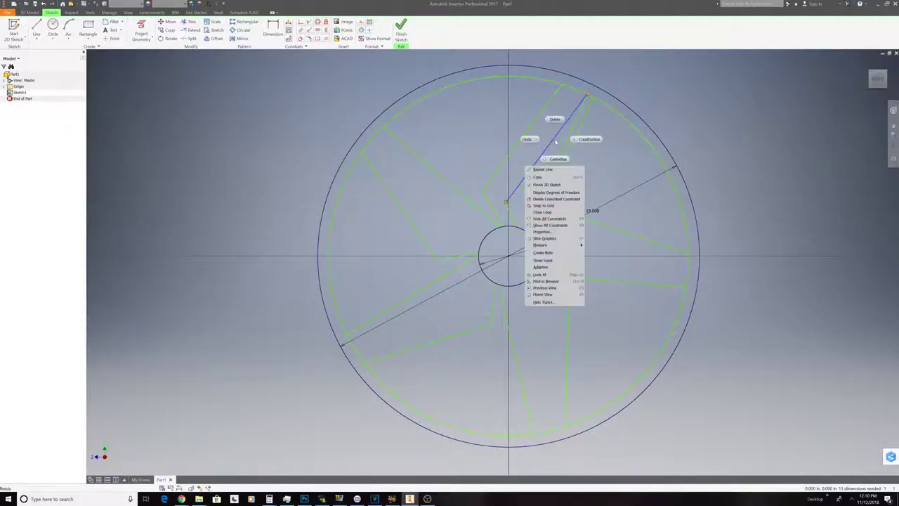
pyautogui.click(556, 139)
pyautogui.rightClick(556, 137)
pyautogui.click(555, 137)
pyautogui.rightClick(554, 124)
pyautogui.click(554, 105)
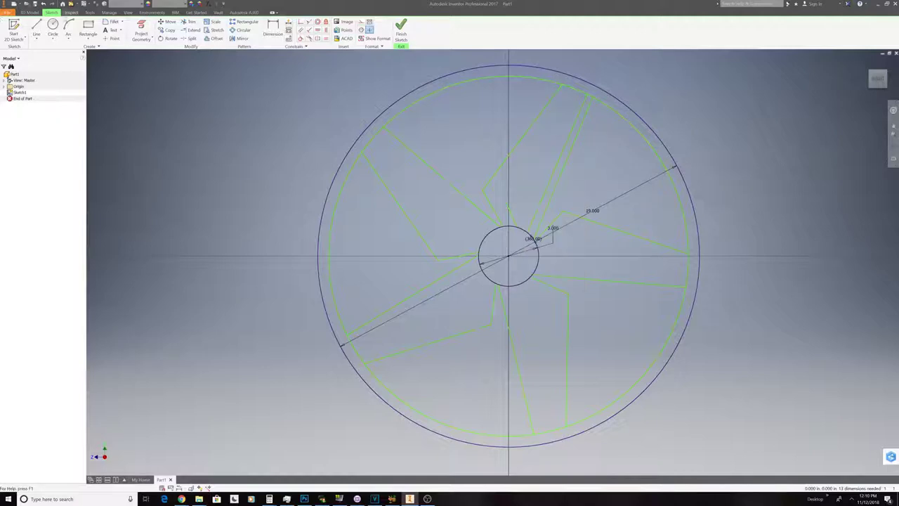
# - Redraw the inner bent line from the inner rim circle to a corner beside the outer bend and on to the lower segment, shifting it slightly inward
pyautogui.click(36, 32)
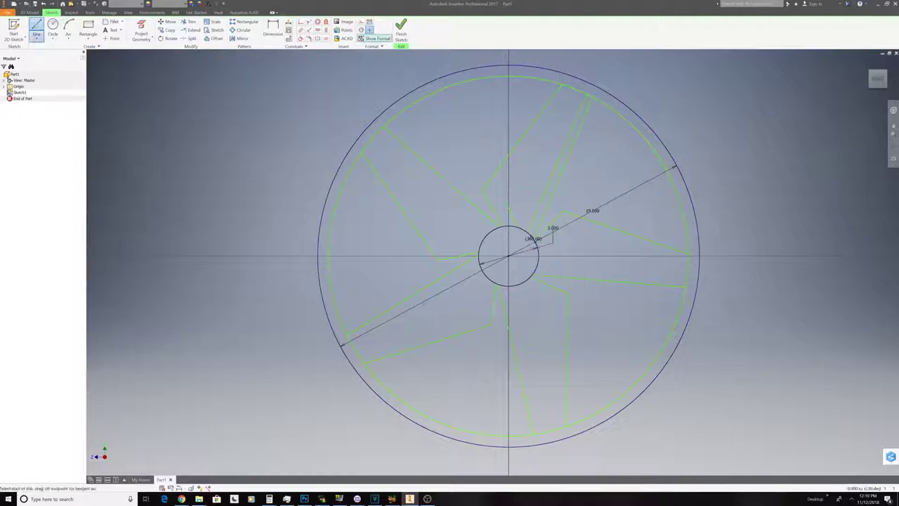
pyautogui.click(571, 88)
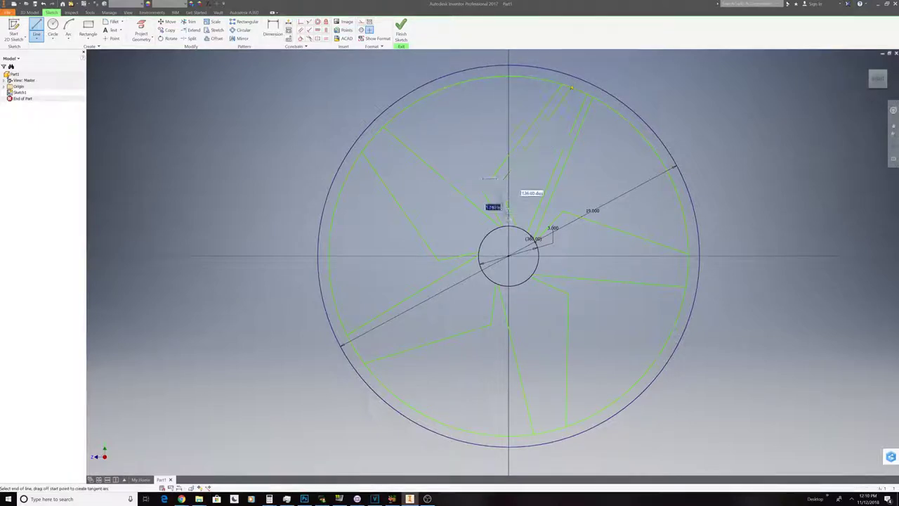
pyautogui.click(507, 201)
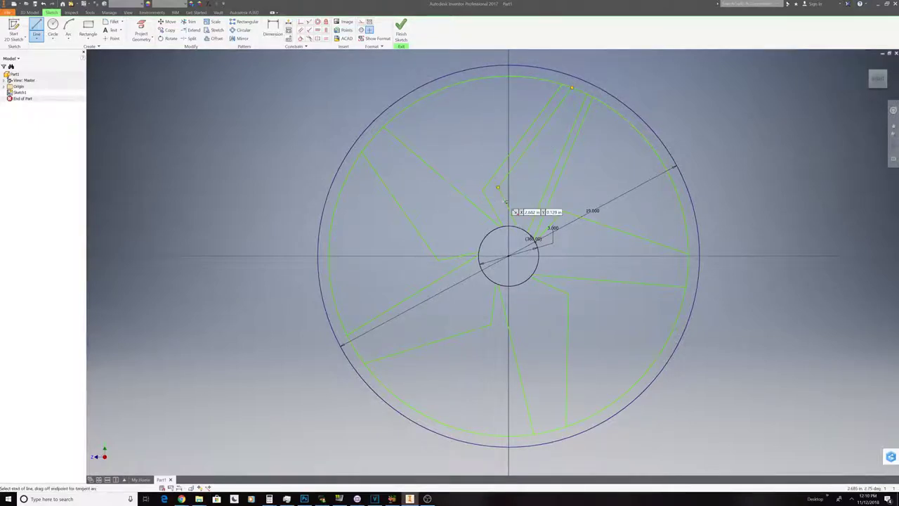
pyautogui.rightClick(541, 200)
pyautogui.click(559, 201)
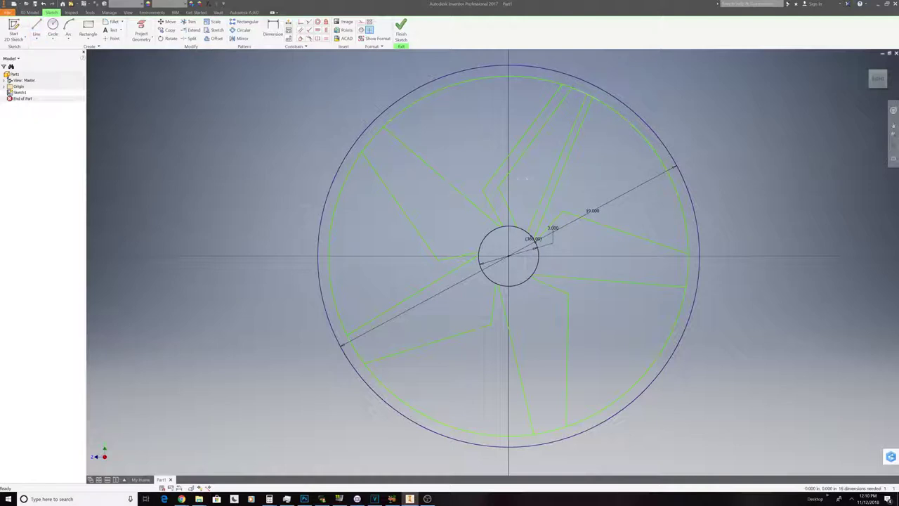
pyautogui.moveTo(512, 169); pyautogui.dragTo(524, 180)
pyautogui.click(69, 38)
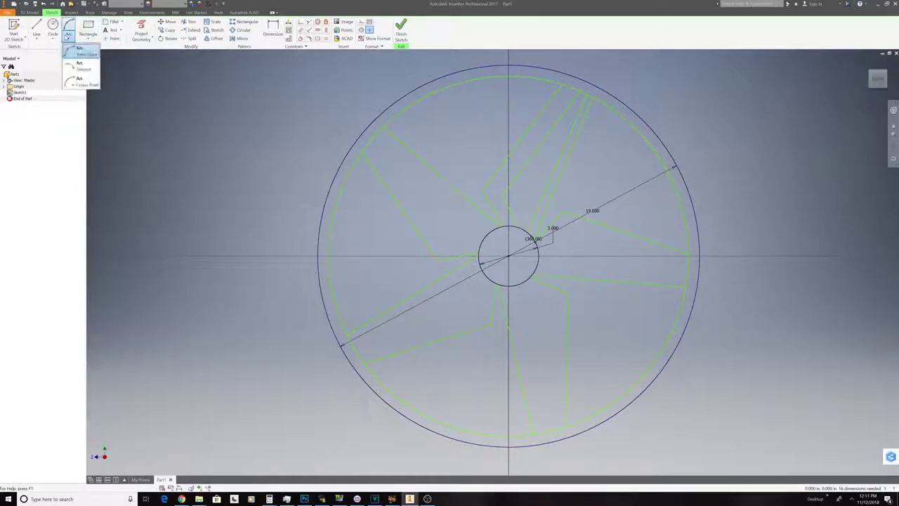
pyautogui.click(112, 22)
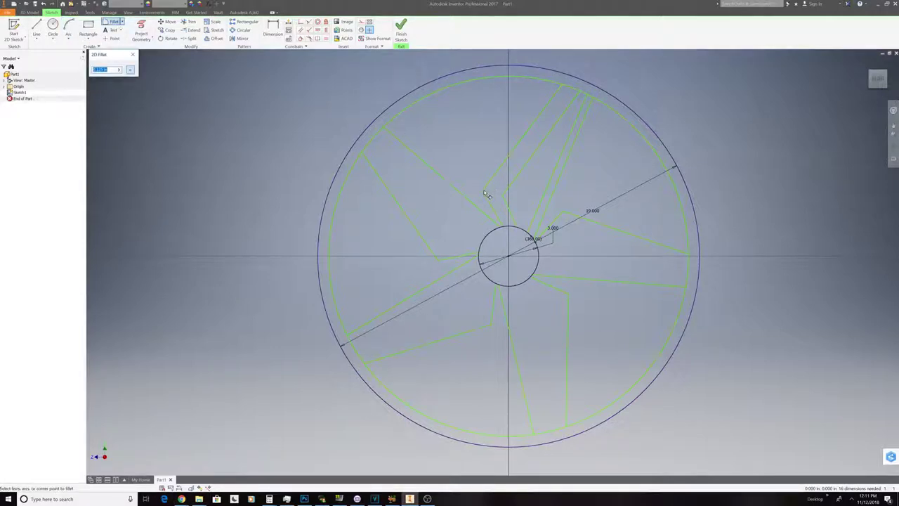
pyautogui.scroll(5, 484, 195)
pyautogui.scroll(-2, 484, 194)
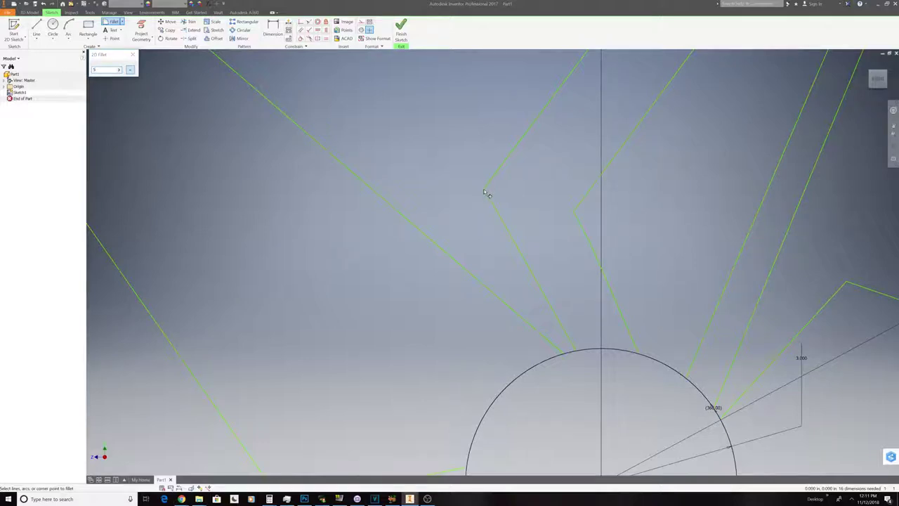
pyautogui.scroll(-5, 387, 181)
pyautogui.scroll(5, 387, 181)
pyautogui.scroll(-4, 487, 207)
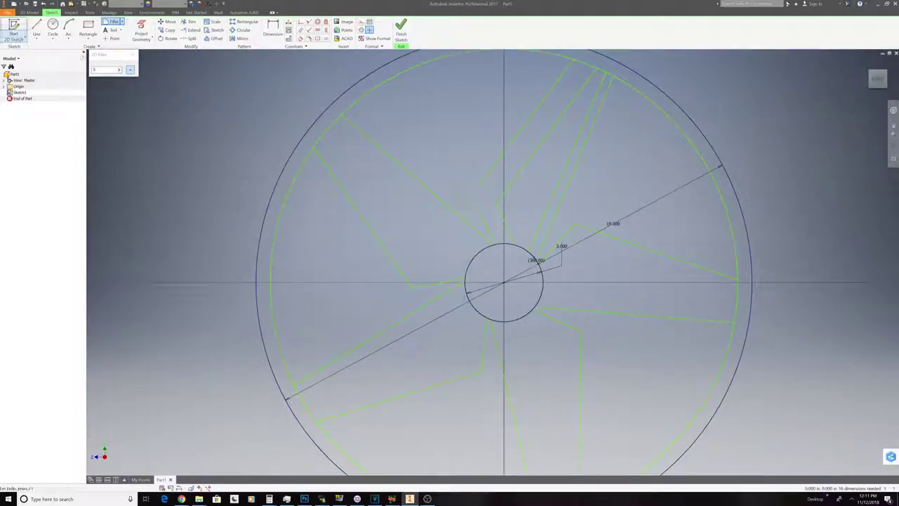
pyautogui.click(118, 70)
pyautogui.click(119, 71)
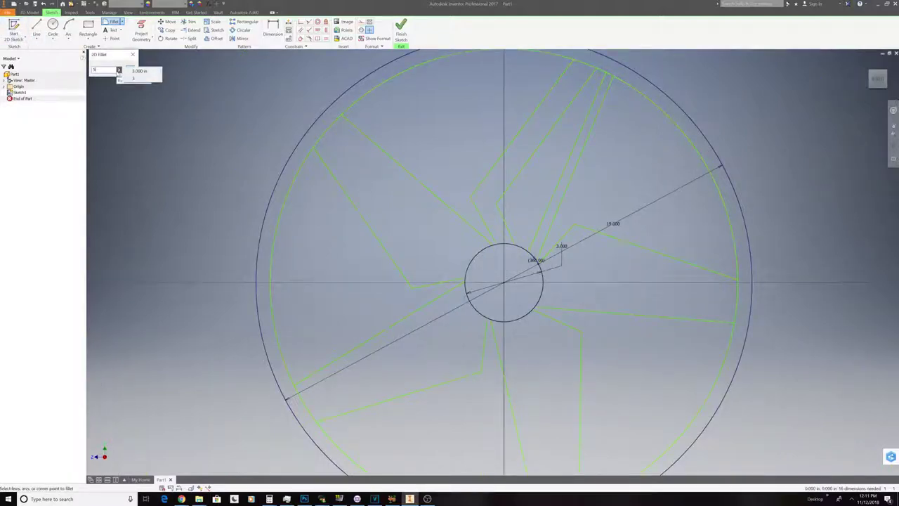
pyautogui.click(118, 71)
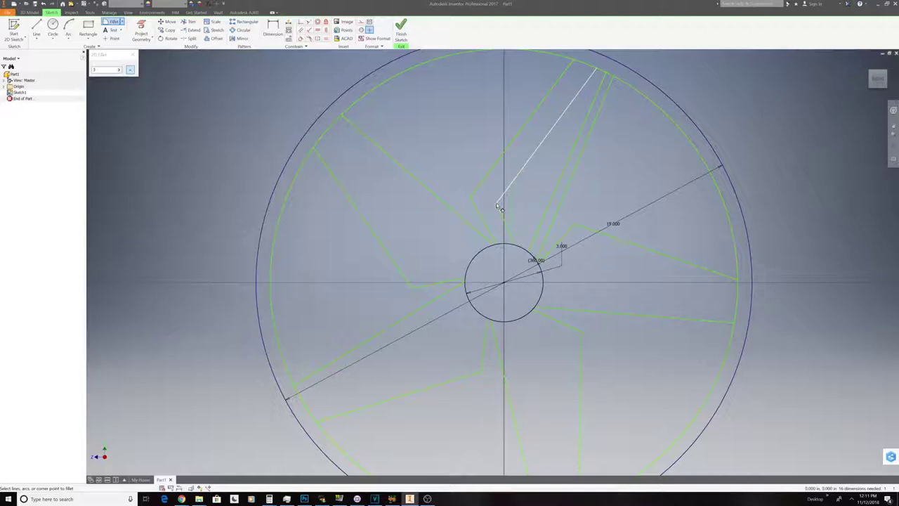
pyautogui.click(133, 54)
pyautogui.rightClick(390, 114)
pyautogui.press('Escape')
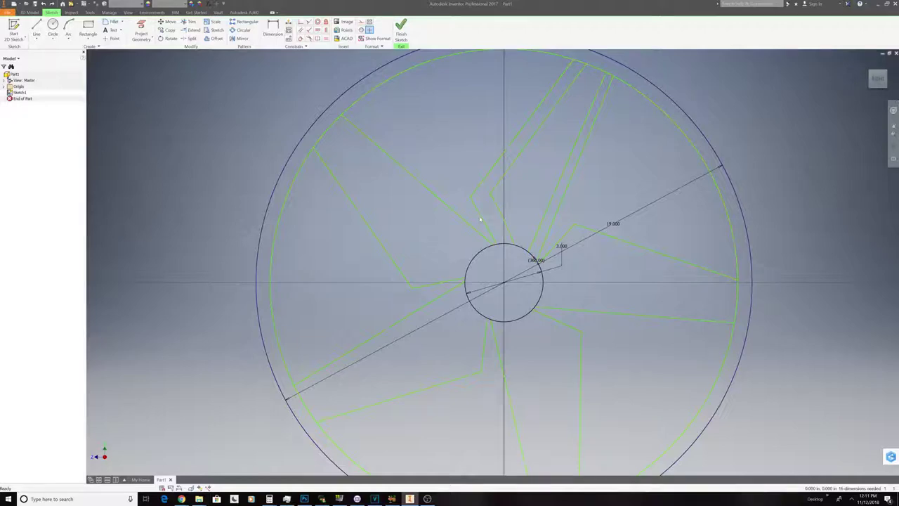
# - Try moving the short lower segment of the outer bent spoke line toward the inner outline
pyautogui.moveTo(481, 217); pyautogui.dragTo(497, 220)
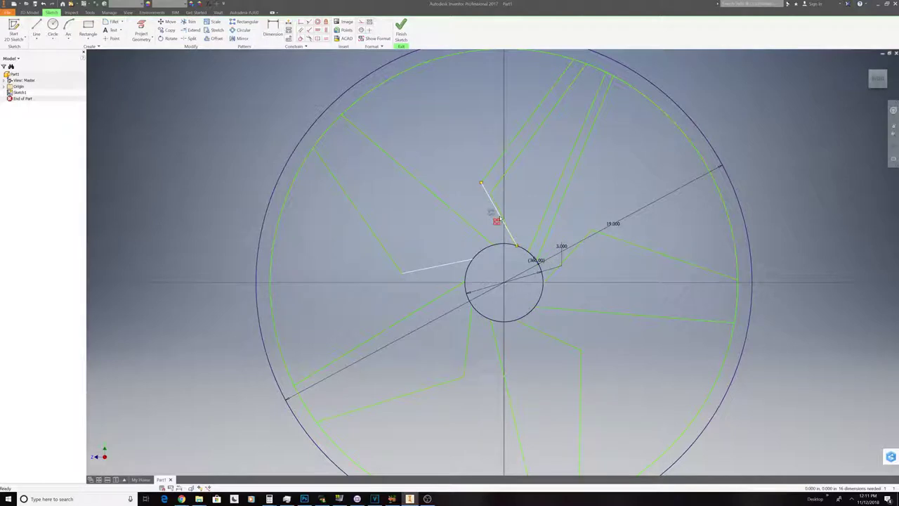
pyautogui.click(498, 209)
pyautogui.moveTo(488, 192)
pyautogui.mouseDown()
pyautogui.moveTo(463, 209)
pyautogui.moveTo(474, 222)
pyautogui.moveTo(487, 219)
pyautogui.mouseUp()
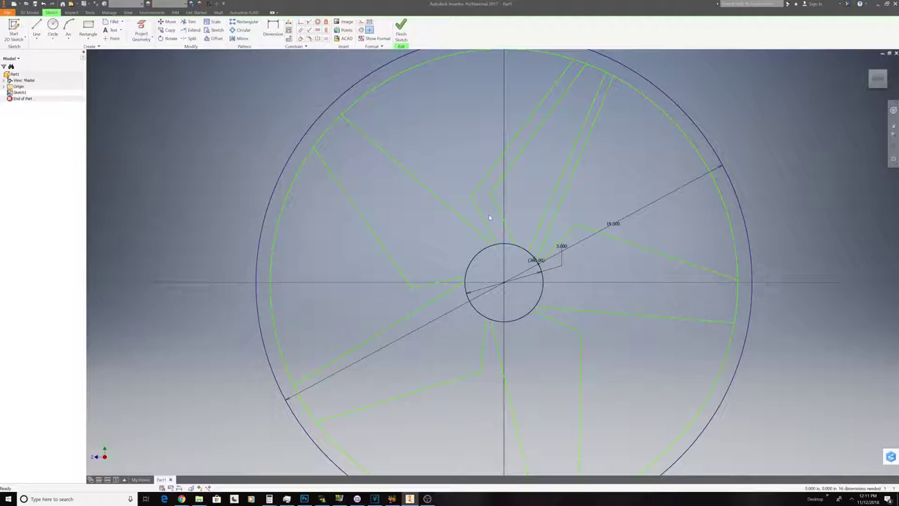
# - Shift the outer bent line's long segment inward and move the inner bent line closer to the straight spoke lines
pyautogui.moveTo(487, 185); pyautogui.dragTo(496, 191)
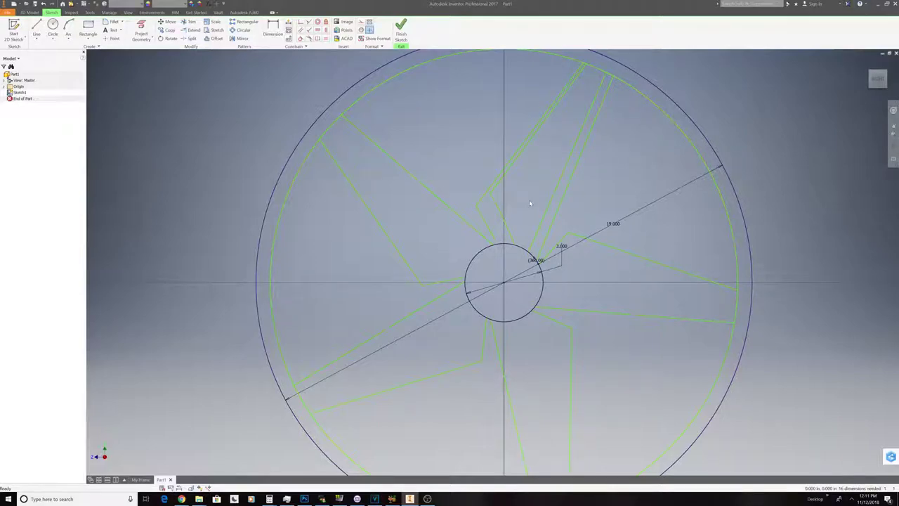
pyautogui.scroll(-3, 531, 203)
pyautogui.scroll(3, 530, 203)
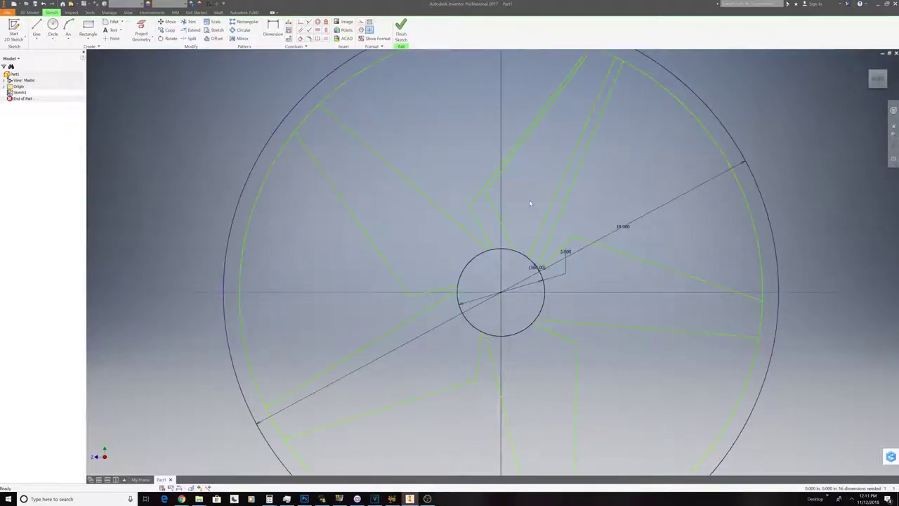
pyautogui.scroll(-3, 529, 200)
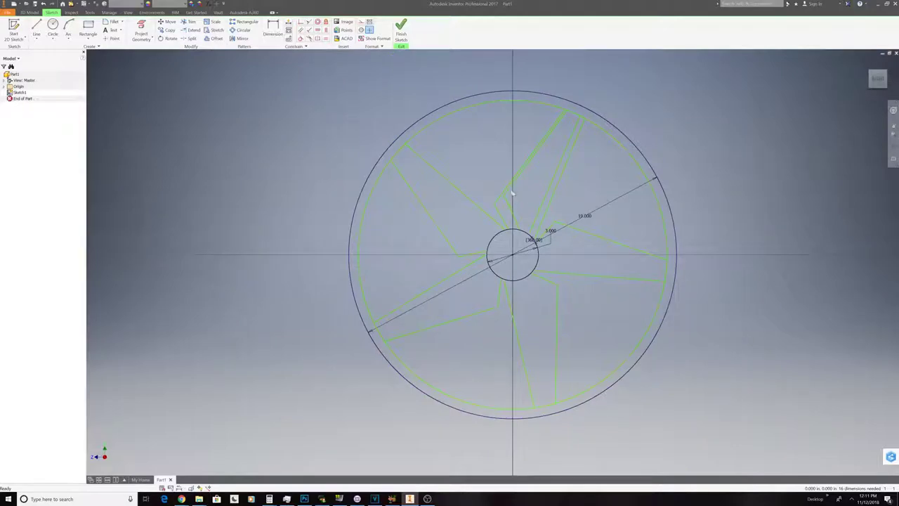
pyautogui.moveTo(512, 190); pyautogui.dragTo(522, 203)
pyautogui.click(540, 190)
pyautogui.scroll(3, 543, 190)
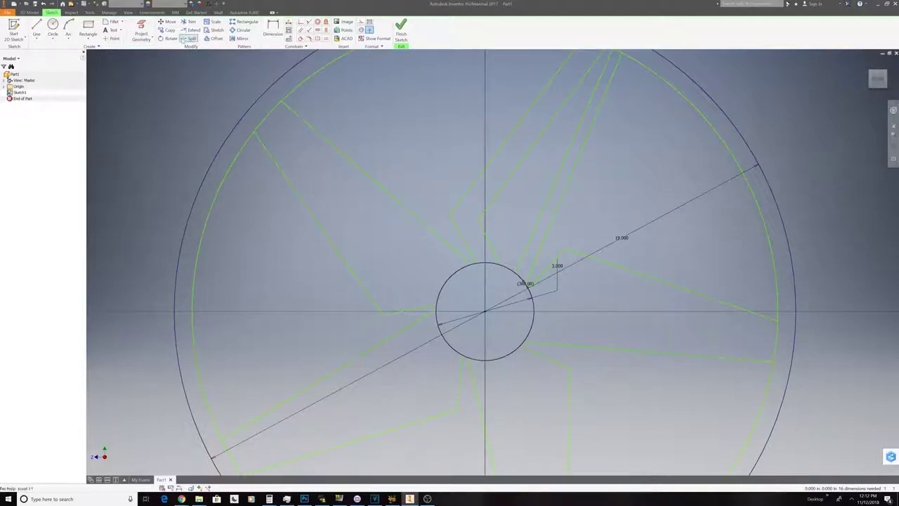
# - Delete the circular pattern of the spoke outline, keeping only the original spoke
pyautogui.click(112, 21)
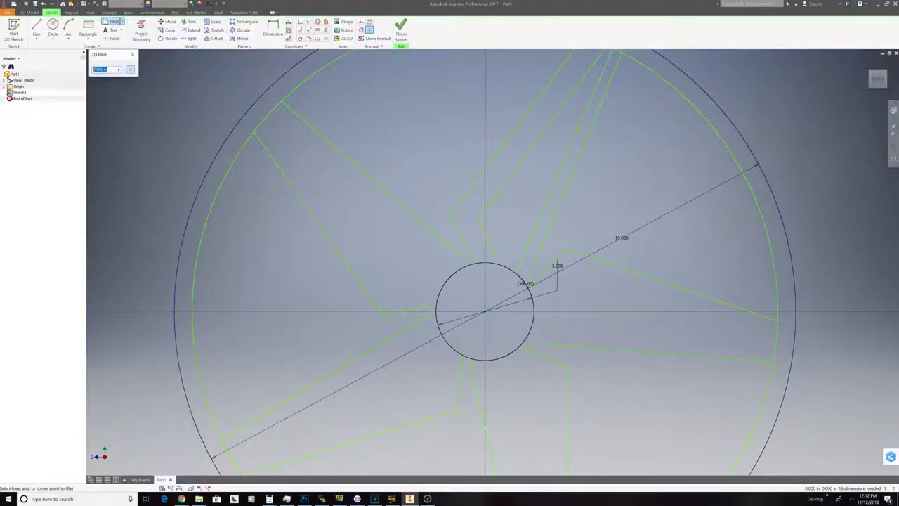
pyautogui.click(133, 54)
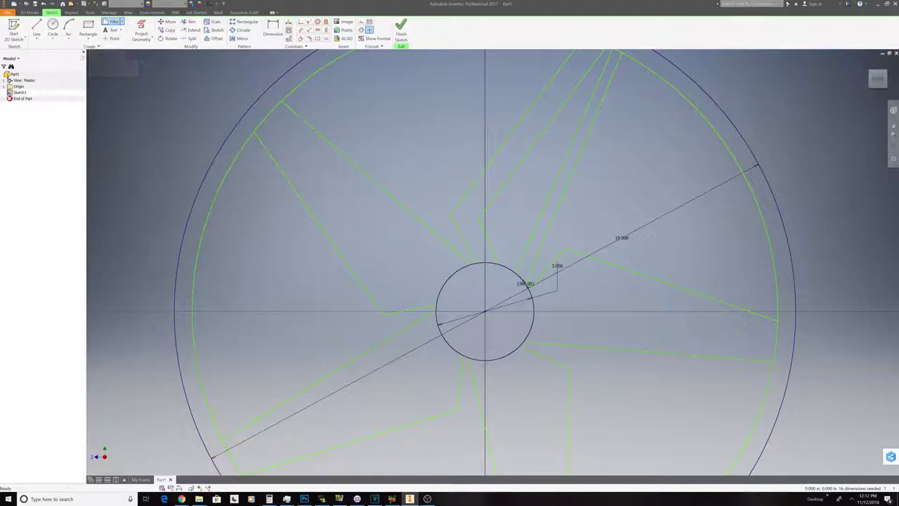
pyautogui.click(301, 197)
pyautogui.rightClick(301, 195)
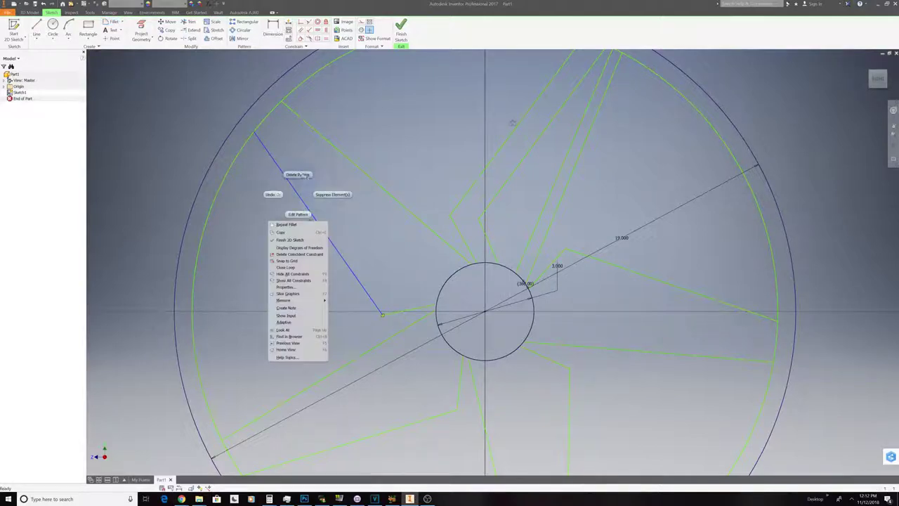
pyautogui.click(298, 175)
# - Try rounding the outer and inner bends of the spoke outline with 2 in fillets
pyautogui.click(112, 22)
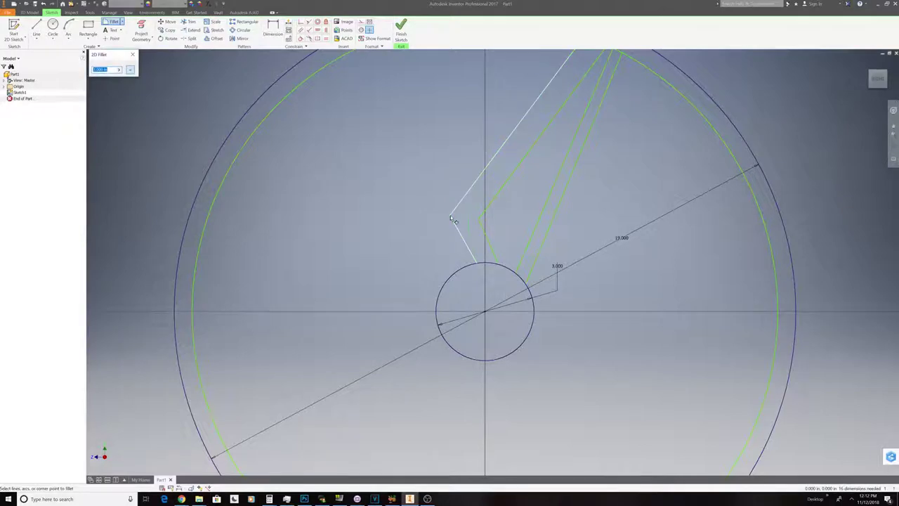
pyautogui.write('2')
pyautogui.click(452, 218)
pyautogui.scroll(-5, 313, 276)
pyautogui.scroll(3, 315, 278)
pyautogui.scroll(2, 313, 276)
pyautogui.scroll(-4, 312, 276)
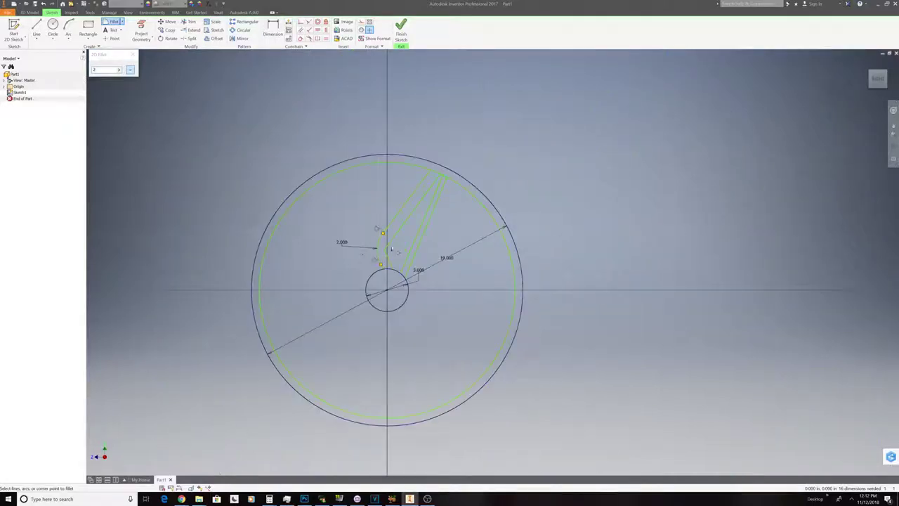
pyautogui.scroll(5, 404, 261)
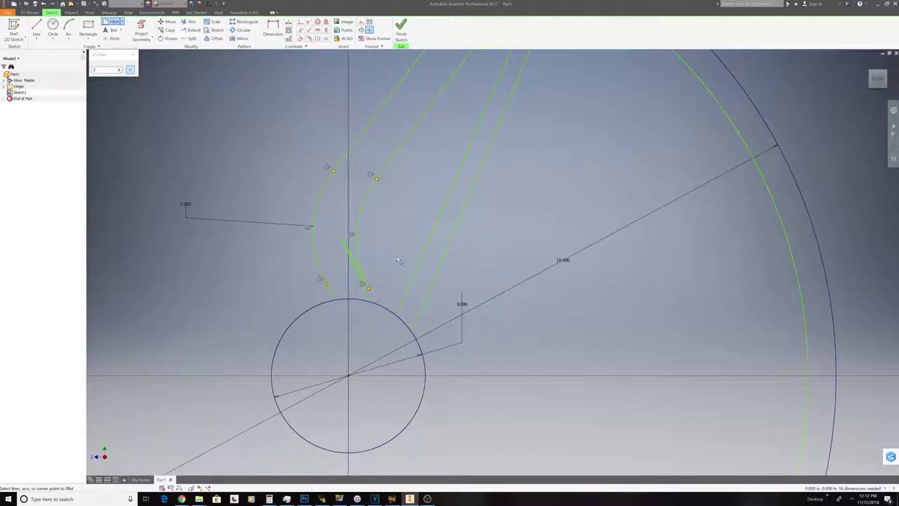
# - Undo the 2 in fillets on both bends of the spoke outline
pyautogui.rightClick(404, 261)
pyautogui.rightClick(387, 258)
pyautogui.click(371, 255)
pyautogui.rightClick(356, 256)
pyautogui.click(356, 255)
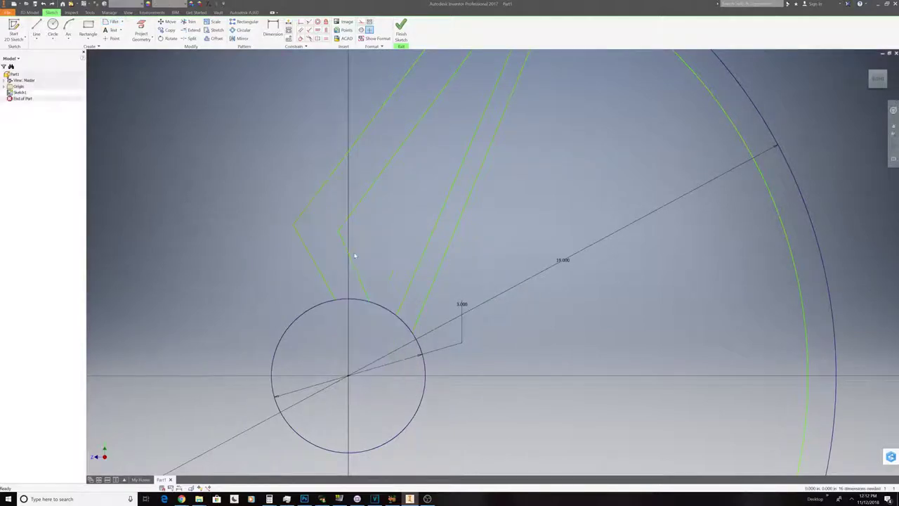
# - Round the outer and inner bends of the spoke outline with 1 in fillets
pyautogui.click(113, 22)
pyautogui.write('6')
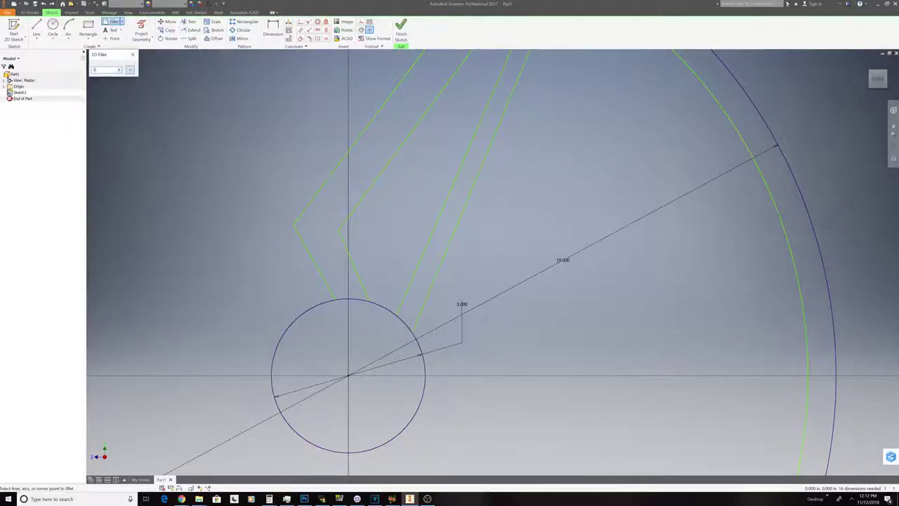
pyautogui.click(295, 226)
pyautogui.click(294, 226)
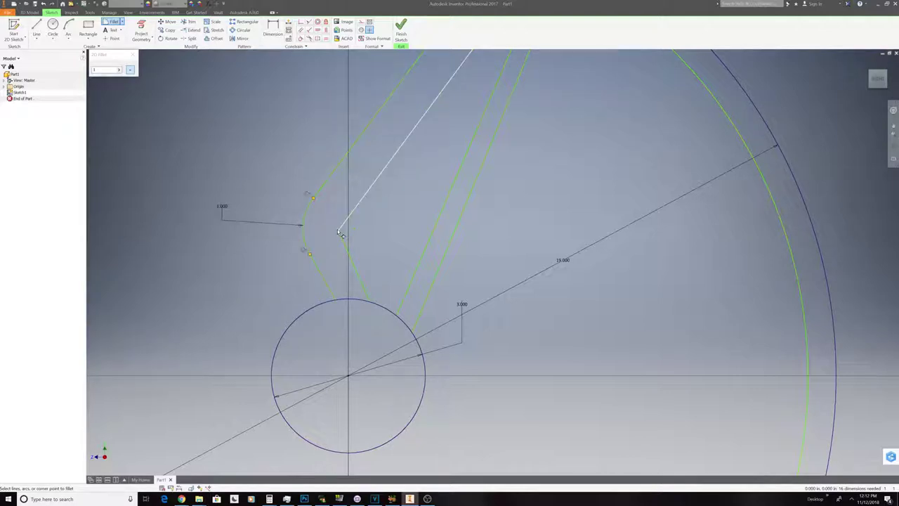
pyautogui.click(339, 232)
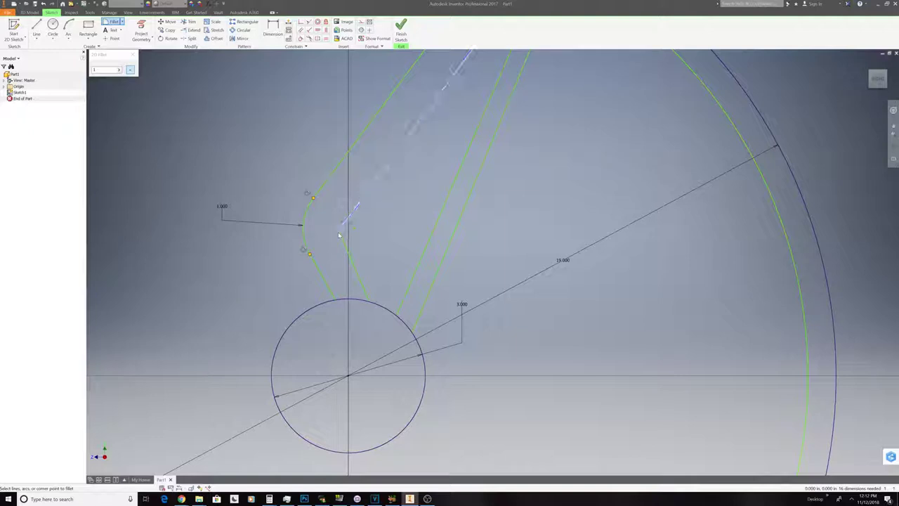
pyautogui.rightClick(352, 239)
pyautogui.click(353, 265)
# - Delete the leftover straight segment crossing the lower end of the inner bend's fillet
pyautogui.scroll(4, 353, 265)
pyautogui.rightClick(355, 267)
pyautogui.click(342, 239)
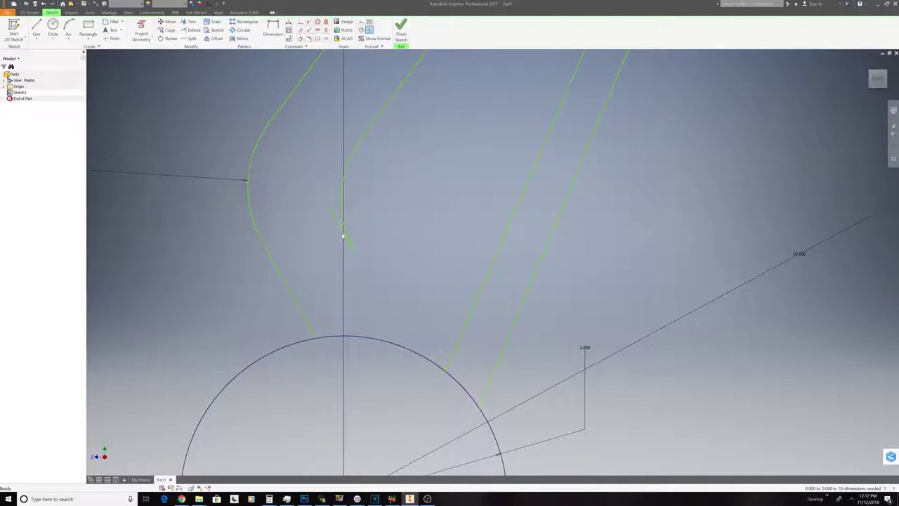
pyautogui.rightClick(343, 234)
pyautogui.click(344, 214)
# - Draw a straight line from the lower end of the inner bend's fillet arc to the hub circle
pyautogui.press('l')
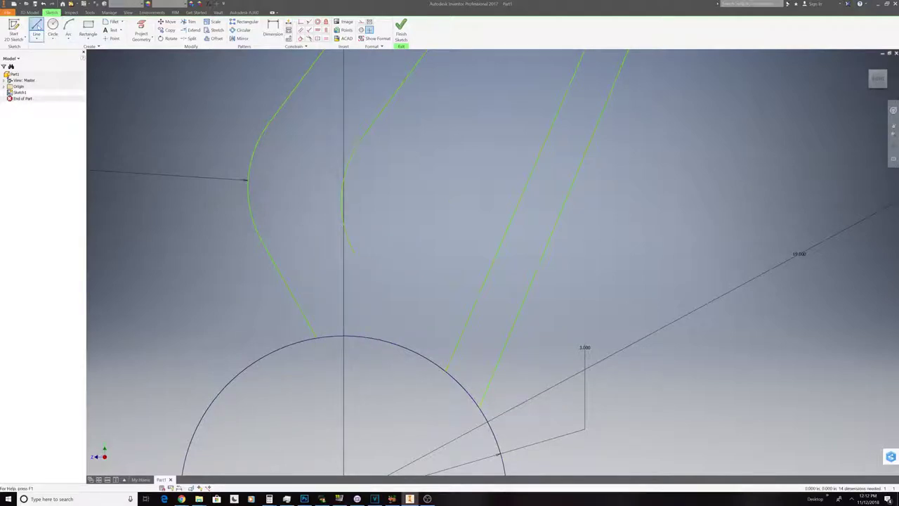
pyautogui.click(354, 252)
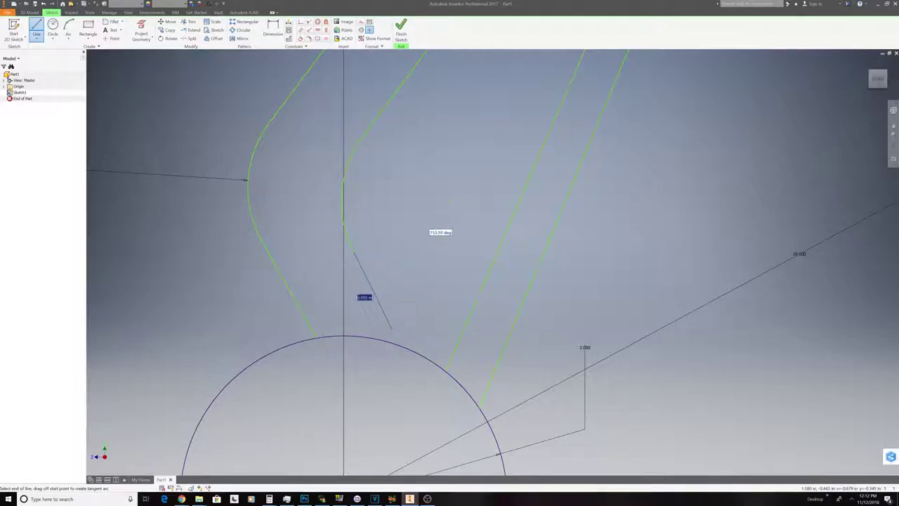
pyautogui.click(407, 349)
pyautogui.rightClick(447, 311)
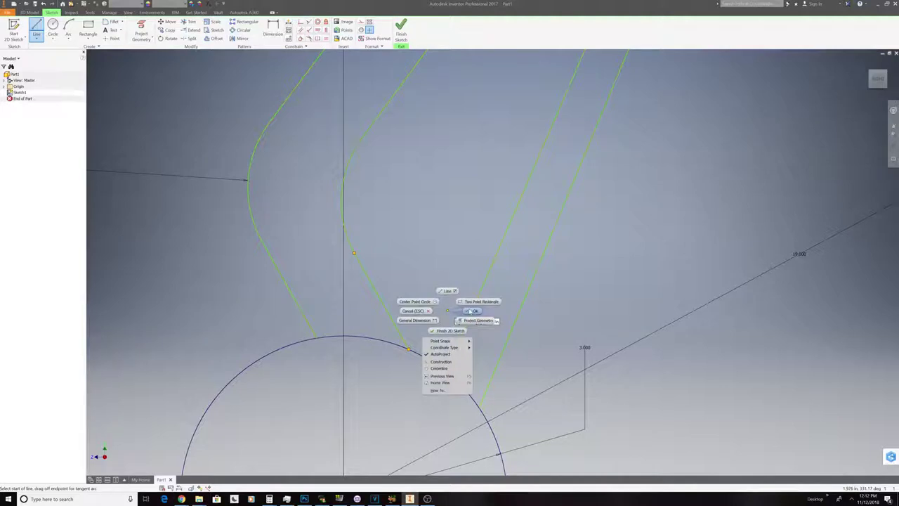
pyautogui.click(470, 312)
# - Pattern all outer and inner spoke lines and fillet arcs circularly around the wheel centre, with 5 instances over 360 degrees
pyautogui.scroll(3, 420, 303)
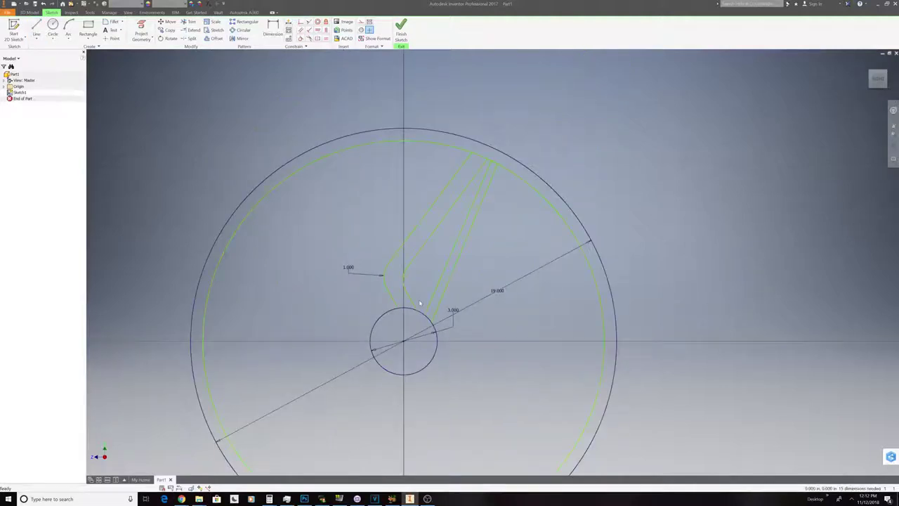
pyautogui.scroll(3, 420, 303)
pyautogui.scroll(-3, 420, 303)
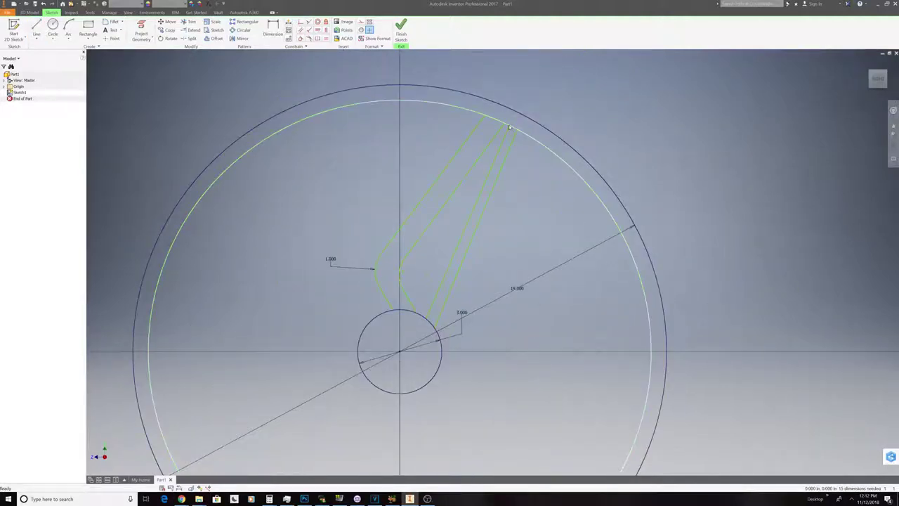
pyautogui.moveTo(508, 125); pyautogui.dragTo(509, 125)
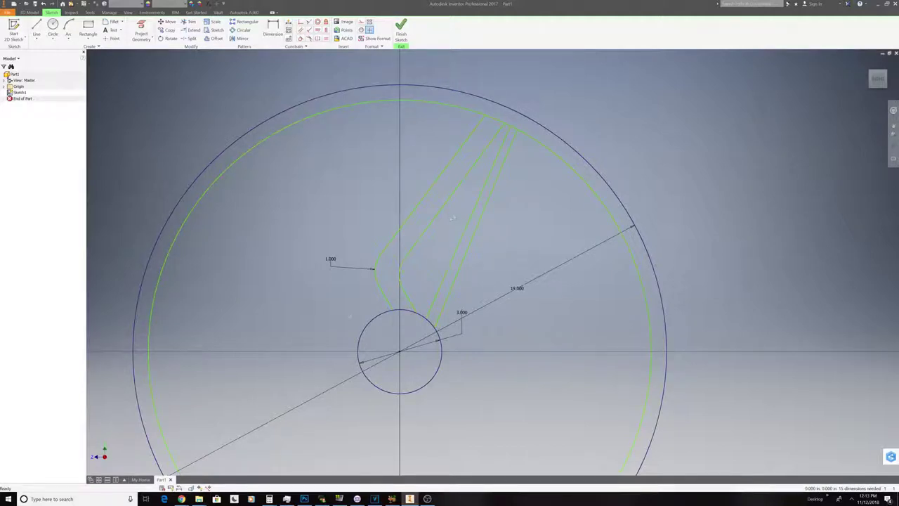
pyautogui.click(242, 30)
pyautogui.click(378, 262)
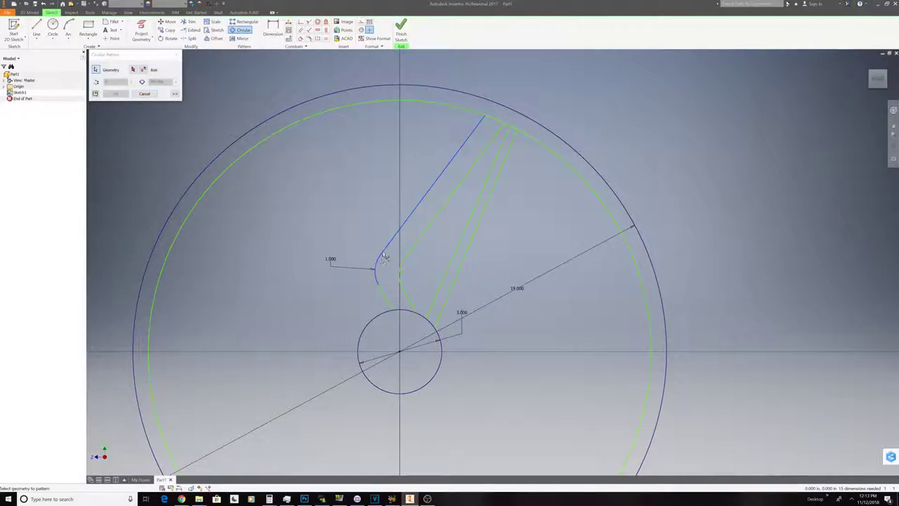
pyautogui.click(388, 302)
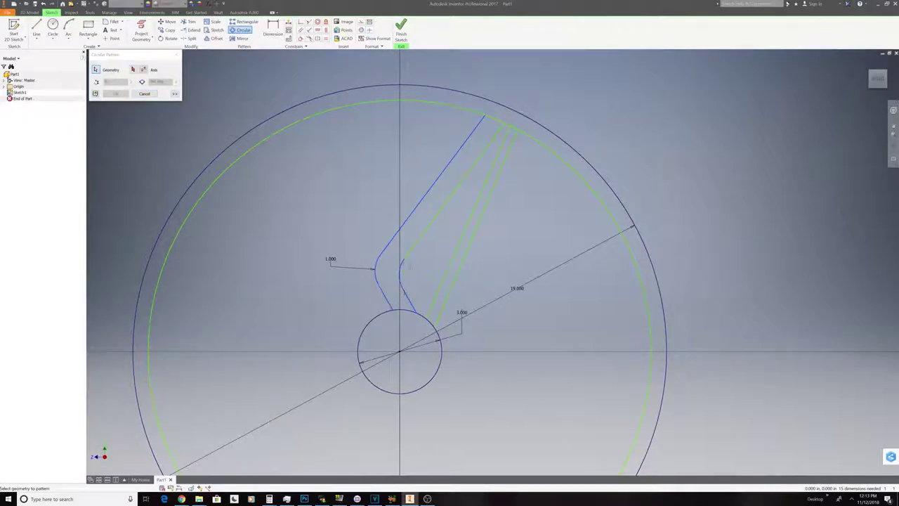
pyautogui.click(405, 262)
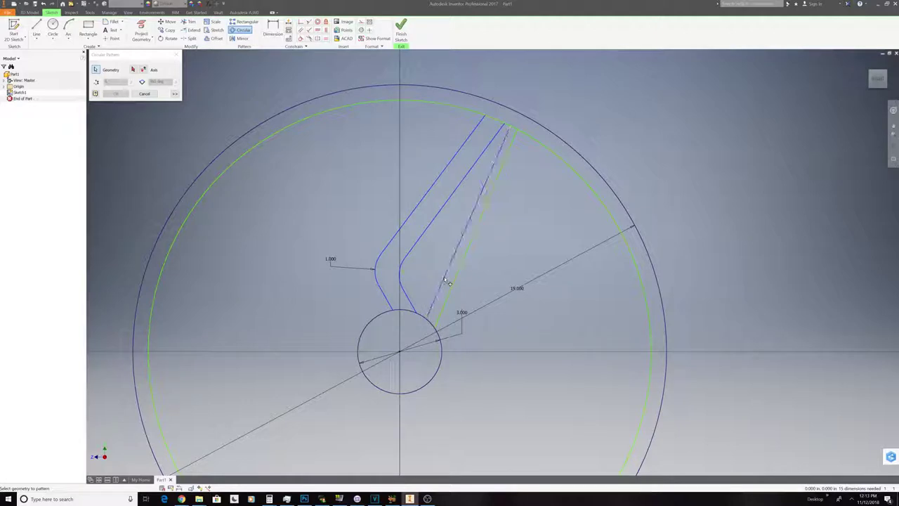
pyautogui.click(453, 283)
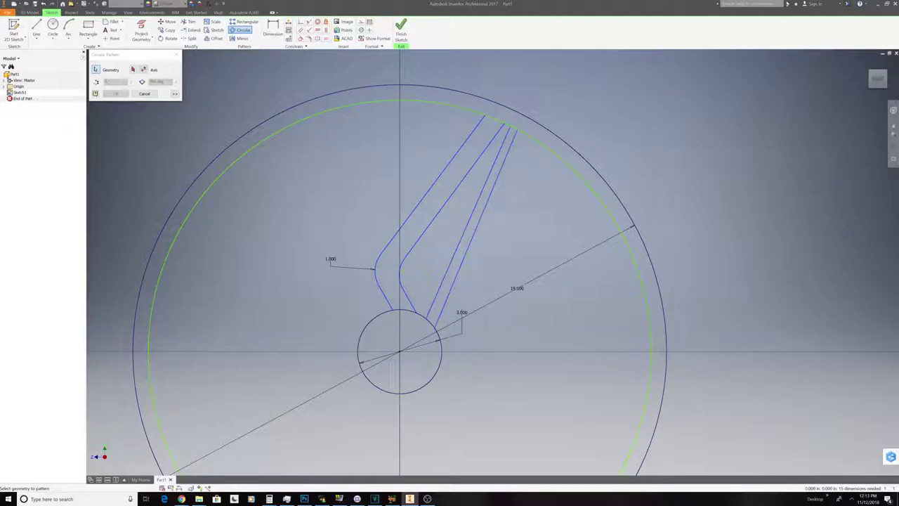
pyautogui.click(133, 70)
pyautogui.click(399, 353)
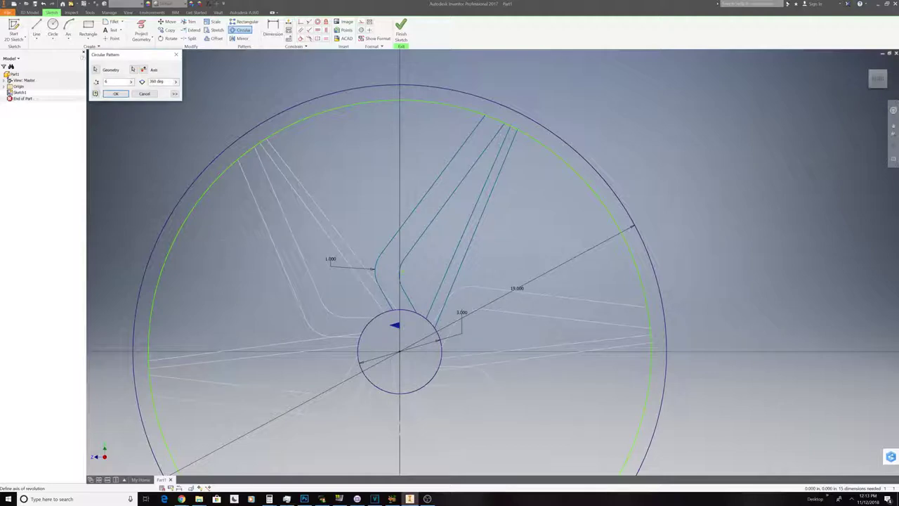
pyautogui.write('5')
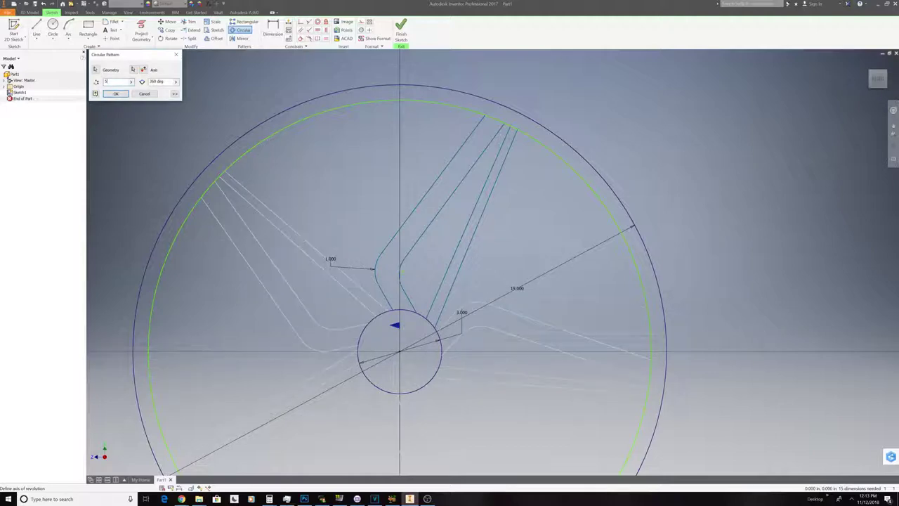
pyautogui.click(116, 93)
# - Check the five patterned spokes around the wheel and finish the sketch
pyautogui.scroll(-4, 303, 297)
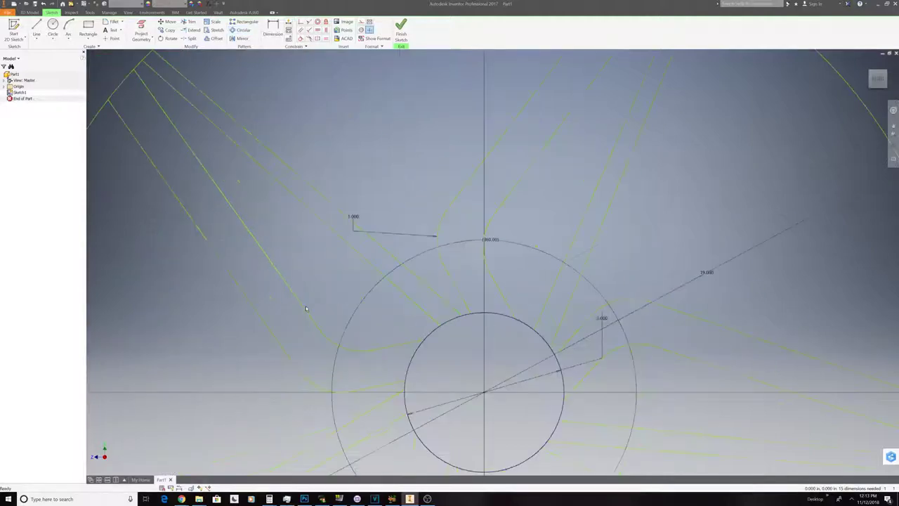
pyautogui.scroll(3, 323, 389)
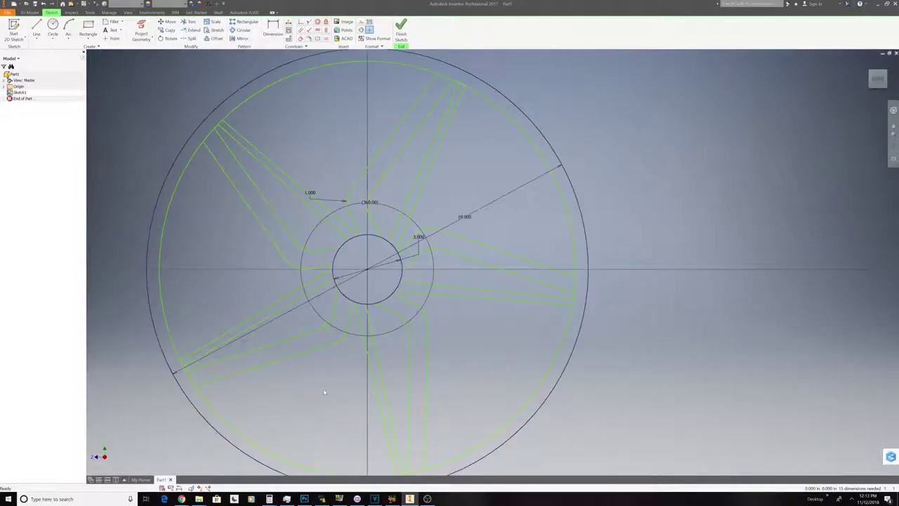
pyautogui.scroll(-2, 323, 389)
pyautogui.scroll(2, 308, 425)
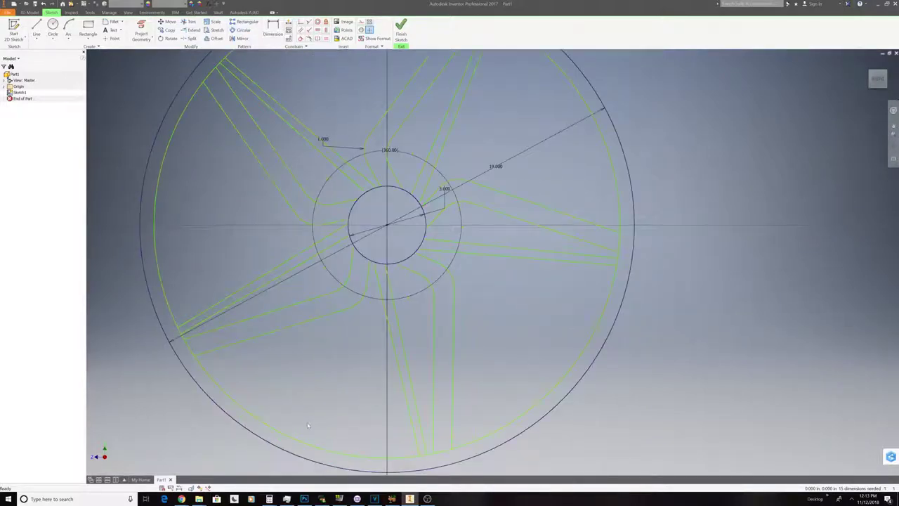
pyautogui.scroll(-2, 307, 425)
pyautogui.scroll(2, 308, 425)
pyautogui.scroll(-2, 308, 425)
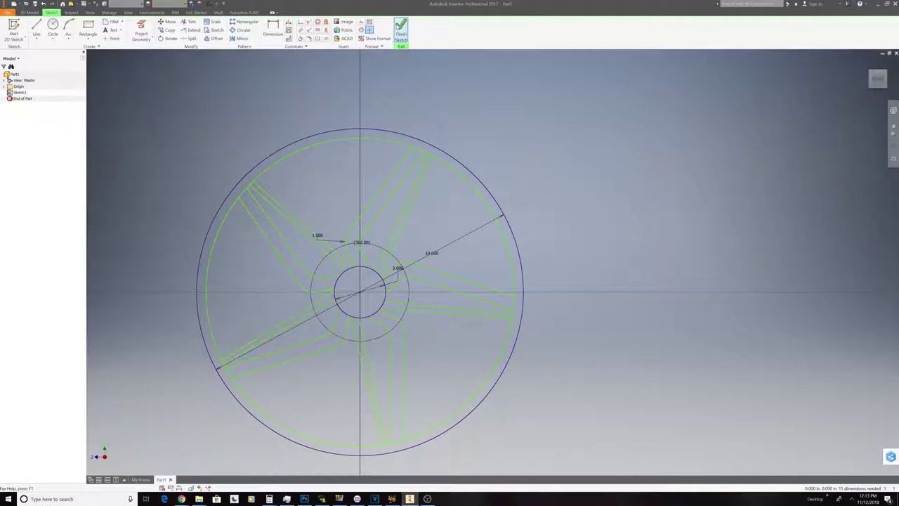
pyautogui.click(399, 28)
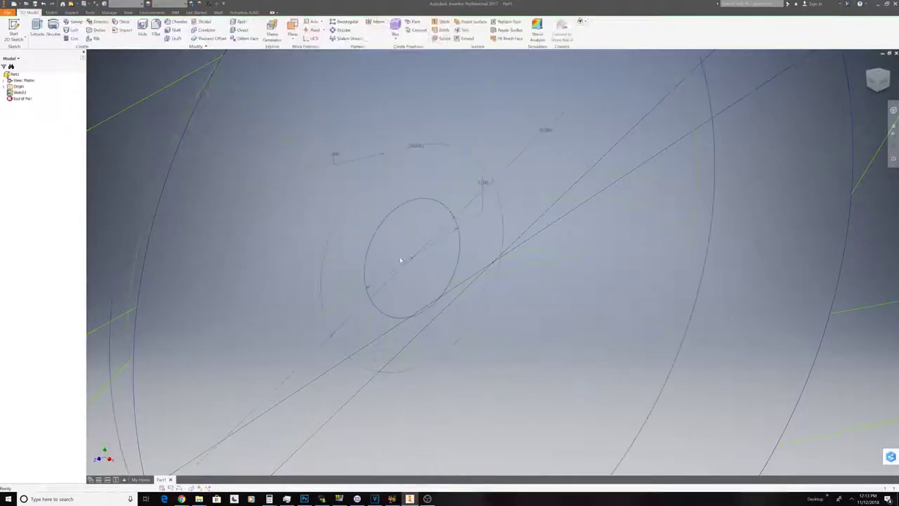
pyautogui.scroll(5, 401, 261)
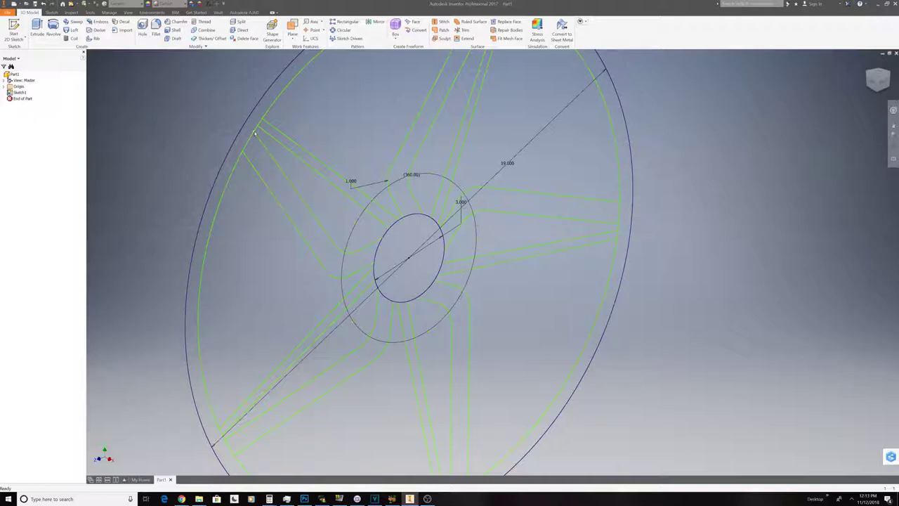
pyautogui.click(873, 82)
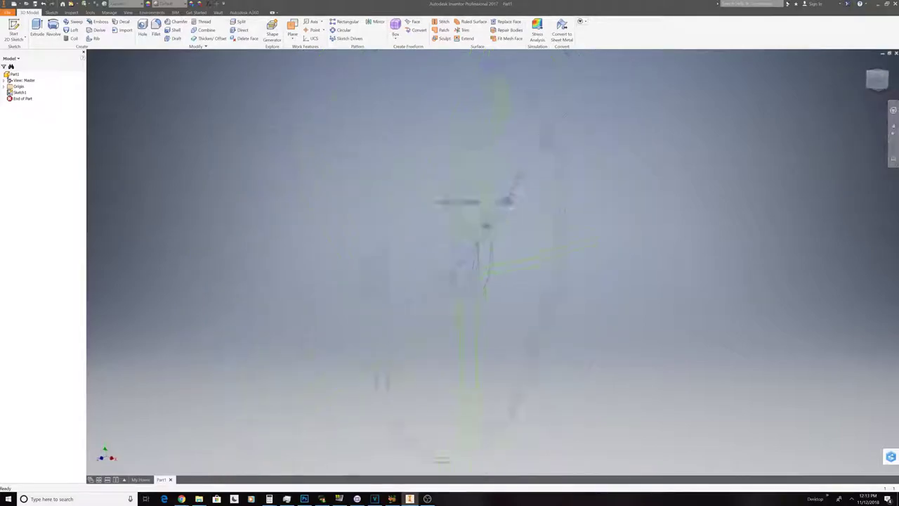
pyautogui.moveTo(893, 87); pyautogui.dragTo(879, 84)
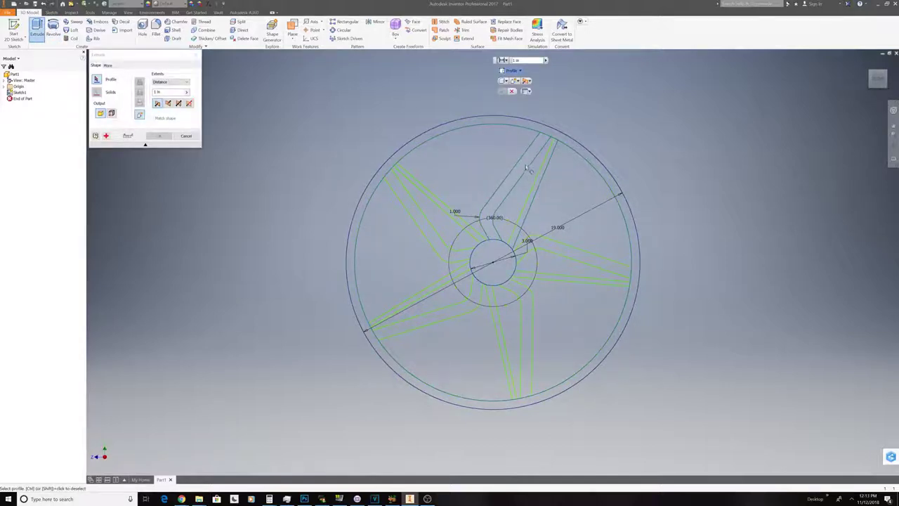
pyautogui.click(186, 136)
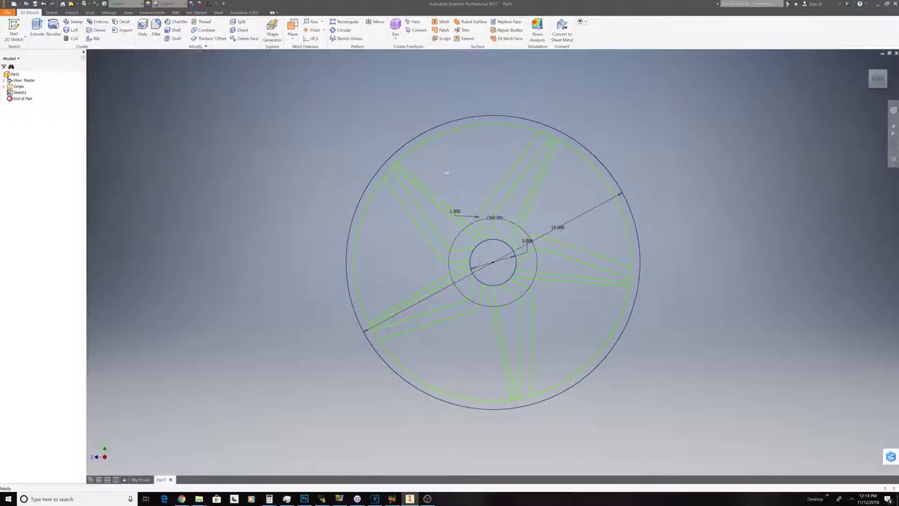
# - Reopen the wheel sketch for editing and delete the inner rim circle at the outer ends of the spokes
pyautogui.rightClick(446, 214)
pyautogui.click(446, 234)
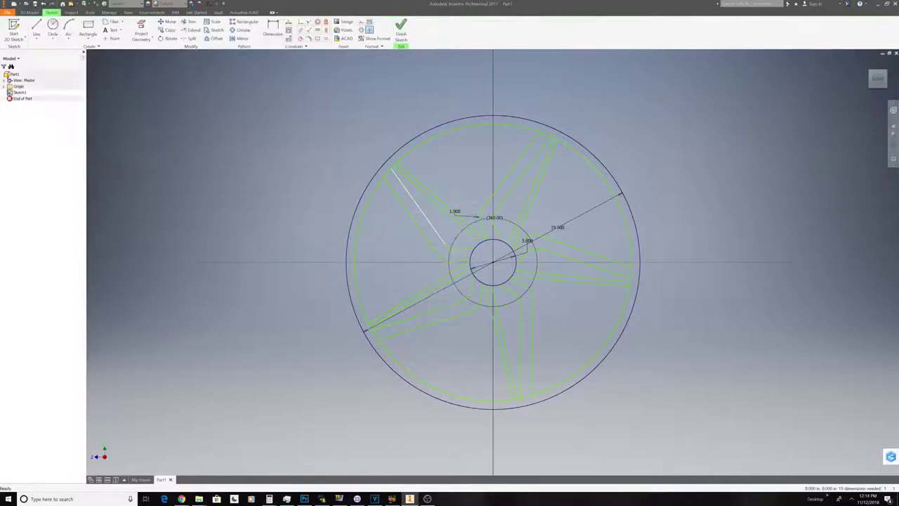
pyautogui.scroll(5, 368, 170)
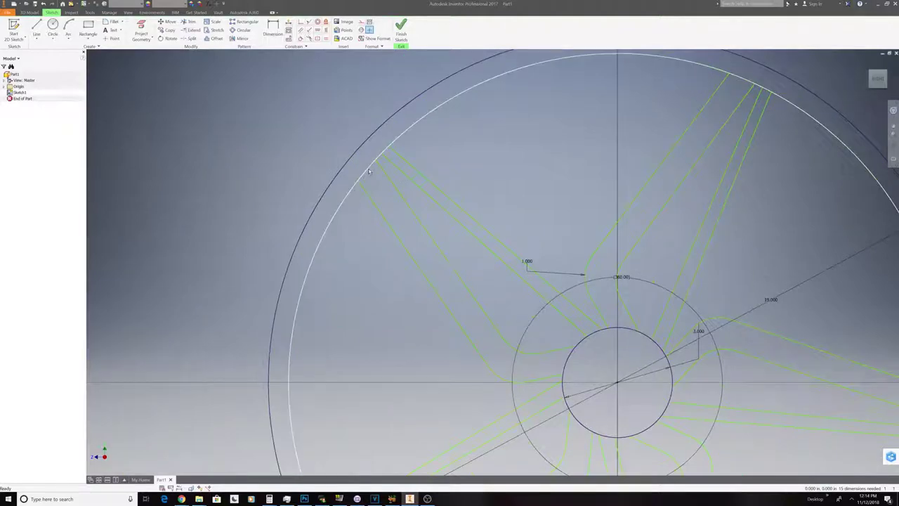
pyautogui.rightClick(369, 170)
pyautogui.click(368, 149)
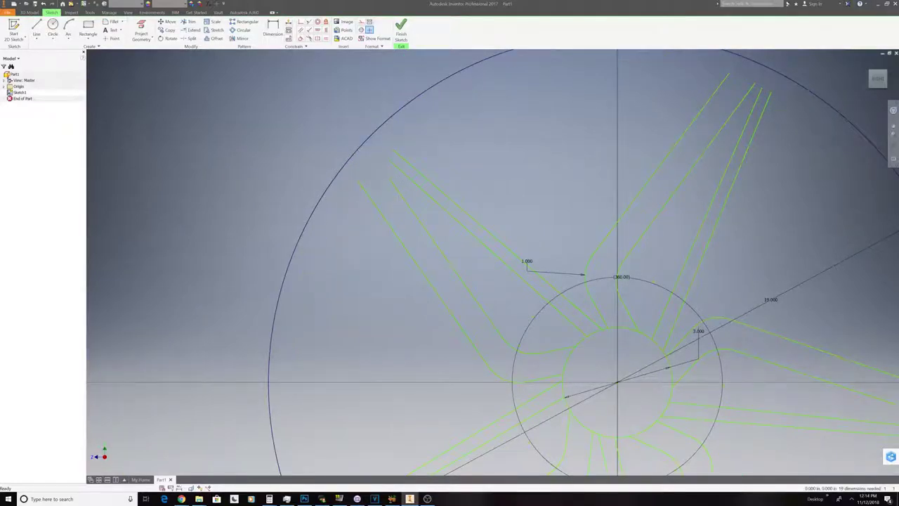
# - Close the outer ends of the upper-left spoke with straight lines between the endpoints of its outer and inner outlines
pyautogui.click(37, 28)
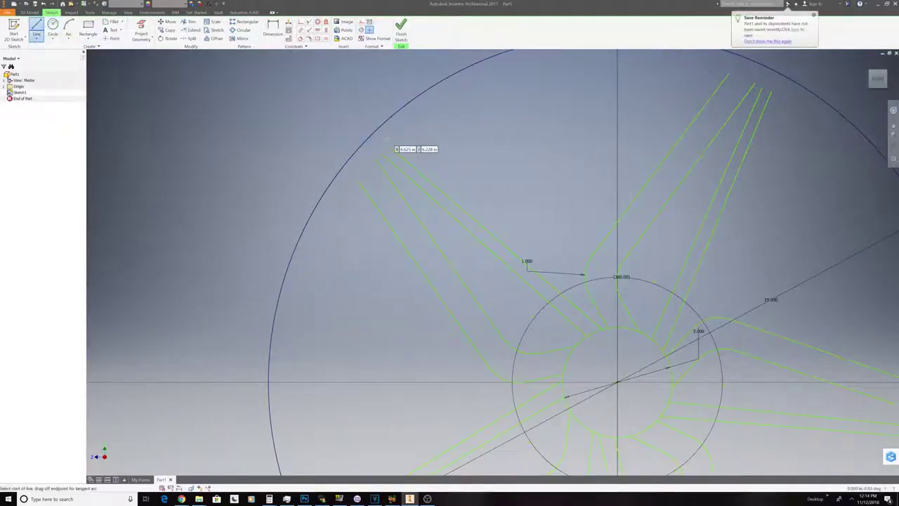
pyautogui.click(360, 177)
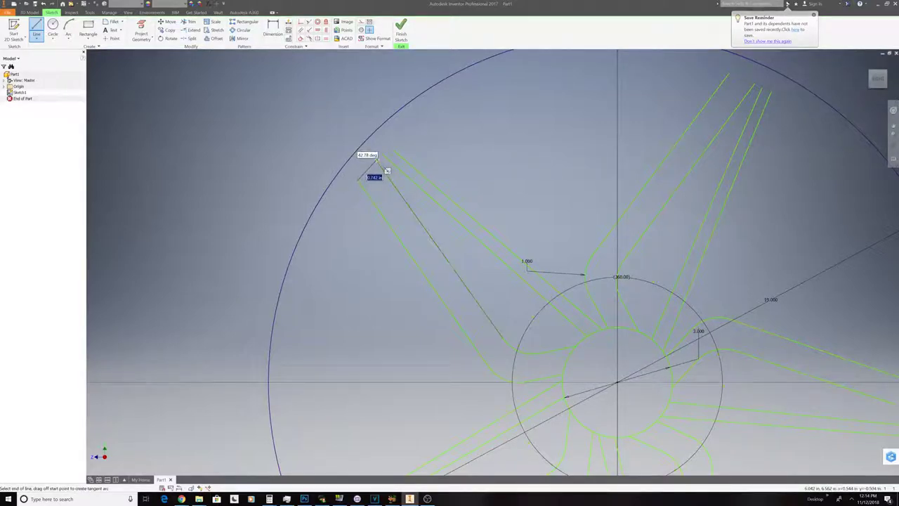
pyautogui.click(377, 161)
pyautogui.click(376, 160)
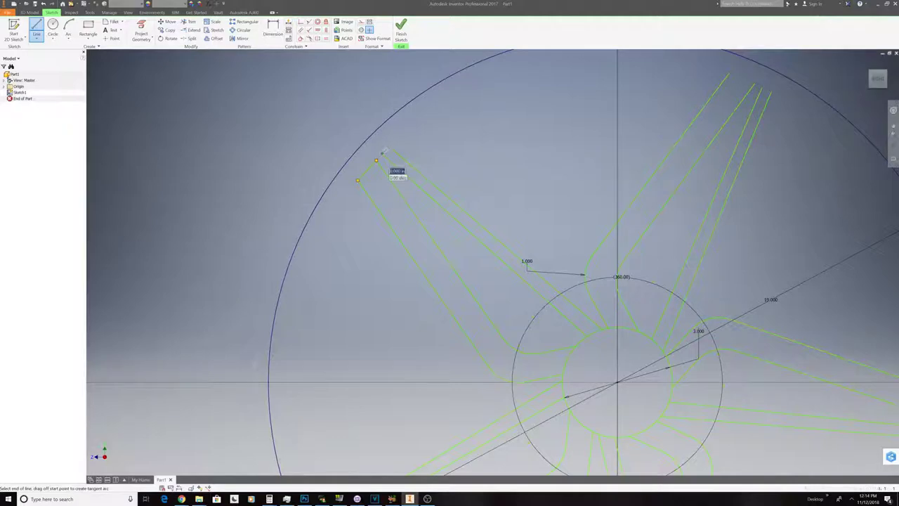
pyautogui.click(388, 146)
pyautogui.scroll(-3, 516, 145)
pyautogui.scroll(7, 516, 145)
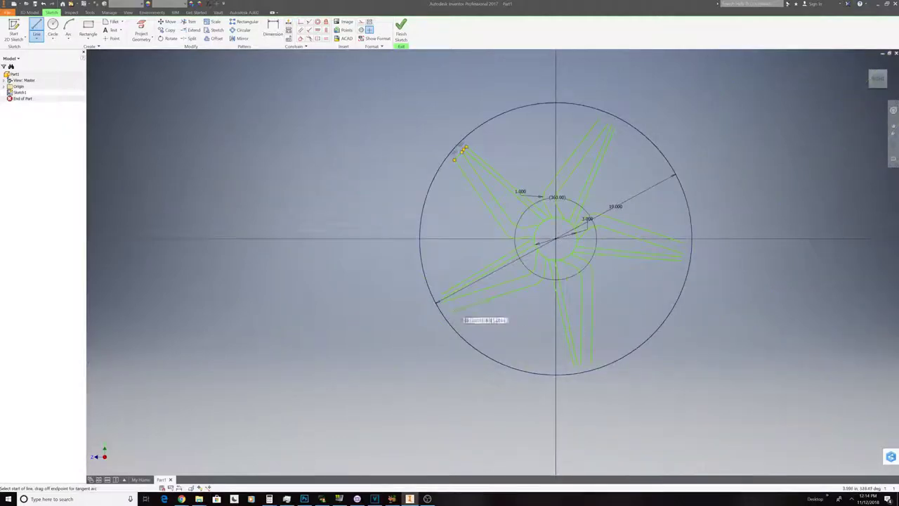
# - Close the outer ends of the lower-left spoke with straight lines between the endpoints of its outer and inner outlines
pyautogui.click(438, 303)
pyautogui.scroll(3, 460, 321)
pyautogui.press('Escape')
pyautogui.click(451, 312)
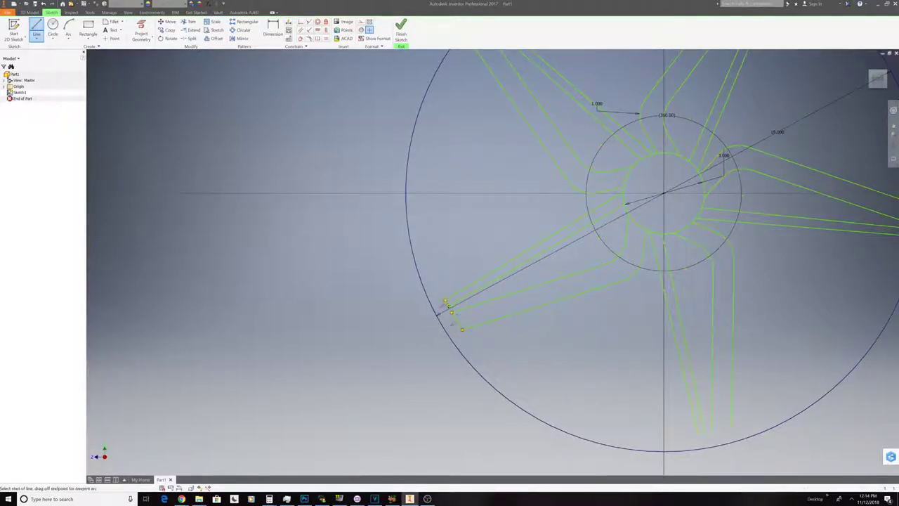
pyautogui.rightClick(515, 281)
pyautogui.click(540, 280)
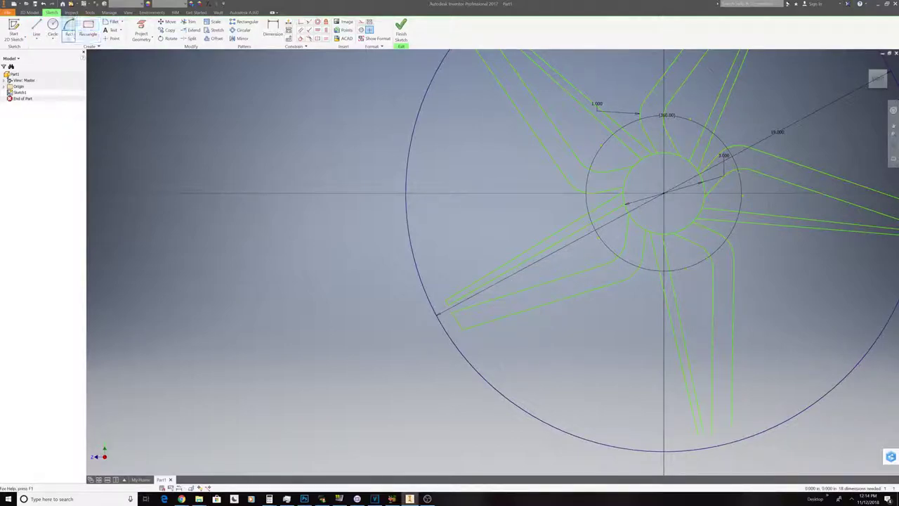
# - Draw a centre-point arc about the wheel centre closing the wide band's outer end on the upper-right spoke
pyautogui.click(68, 35)
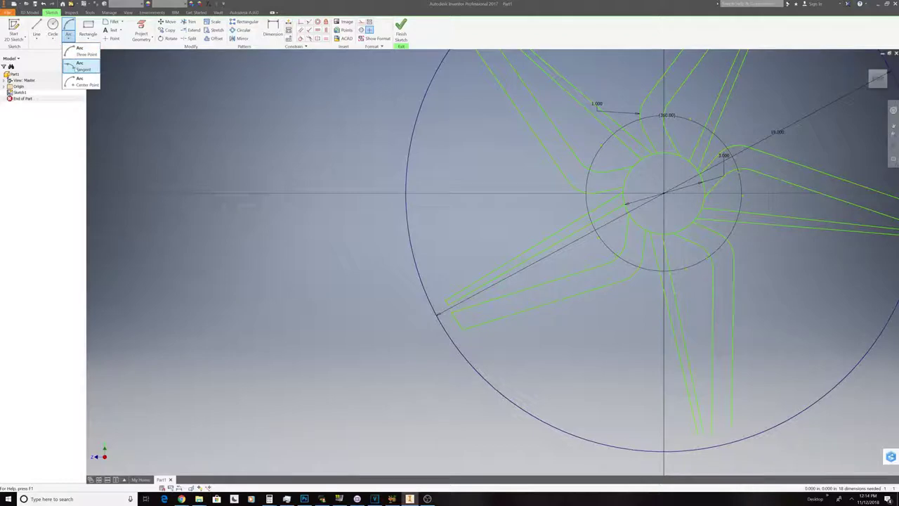
pyautogui.click(80, 82)
pyautogui.scroll(3, 669, 223)
pyautogui.scroll(-3, 668, 223)
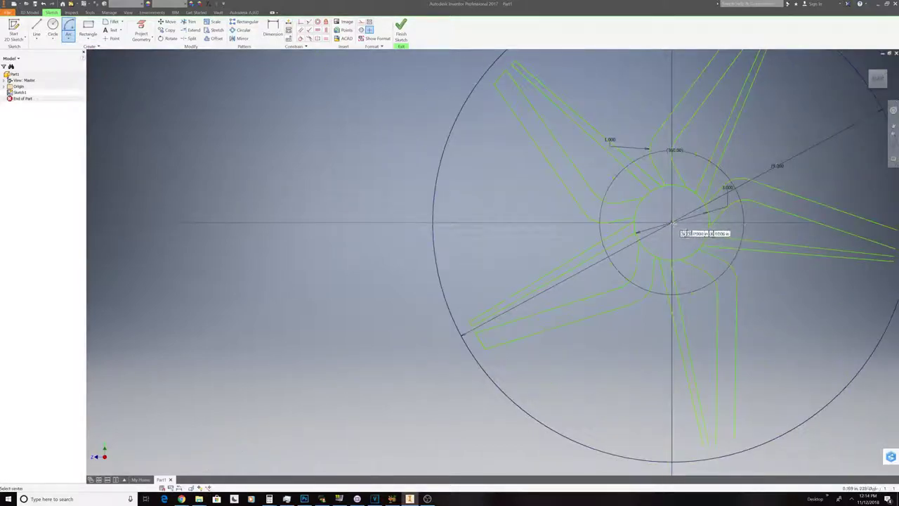
pyautogui.click(669, 224)
pyautogui.moveTo(728, 188); pyautogui.dragTo(586, 248, button='middle')
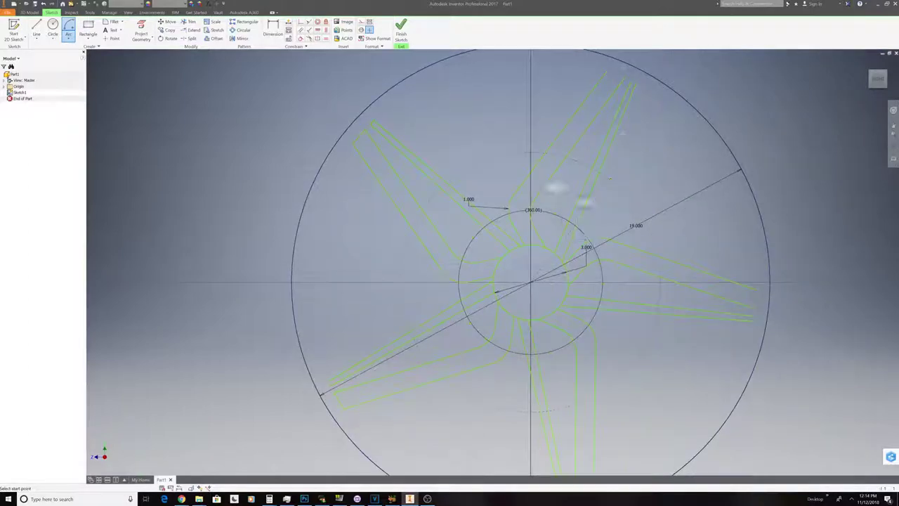
pyautogui.click(606, 71)
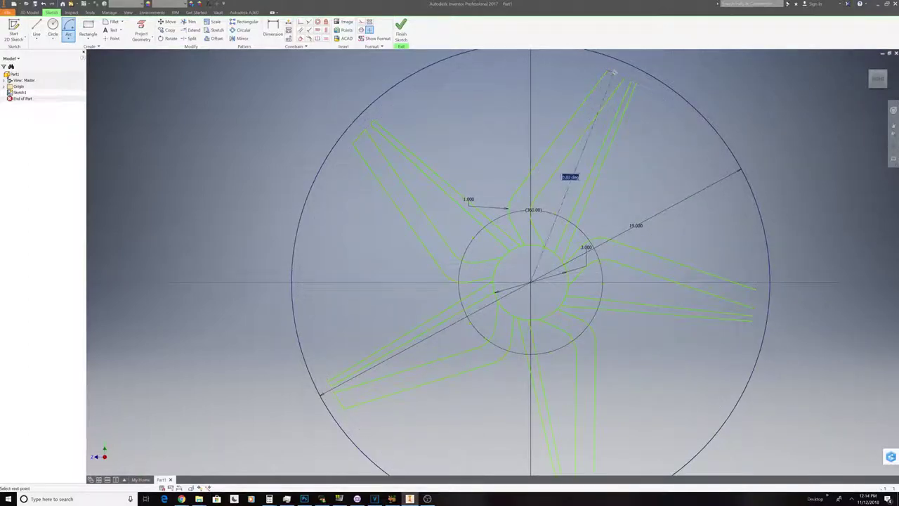
pyautogui.click(624, 81)
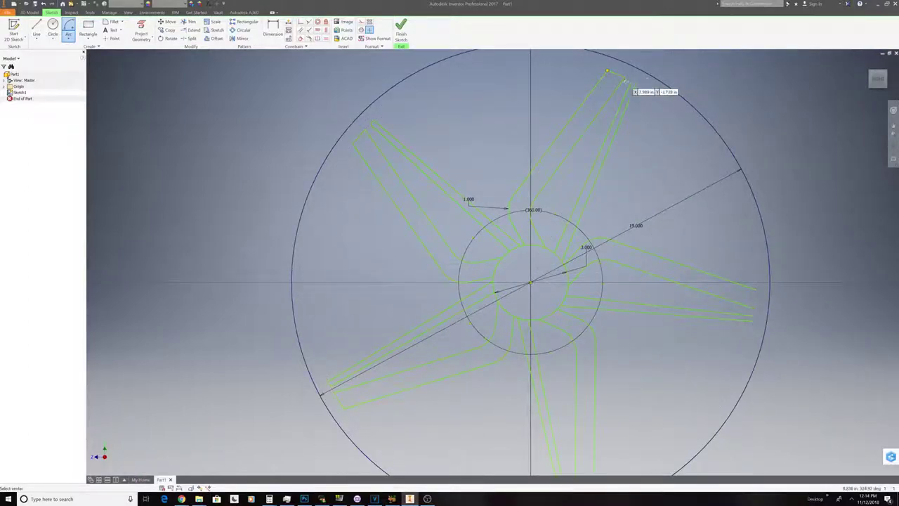
# - Draw another arc about the wheel centre closing the narrow band's outer end on the upper-right spoke
pyautogui.click(530, 282)
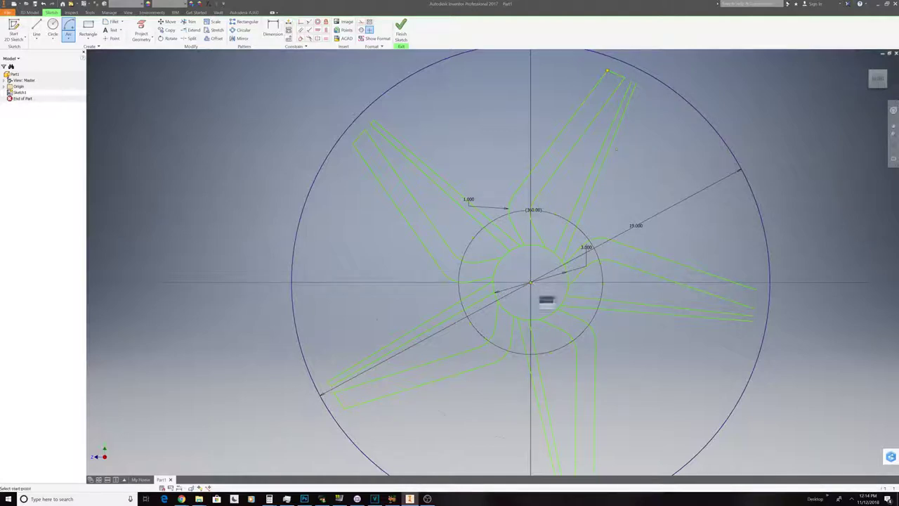
pyautogui.click(634, 82)
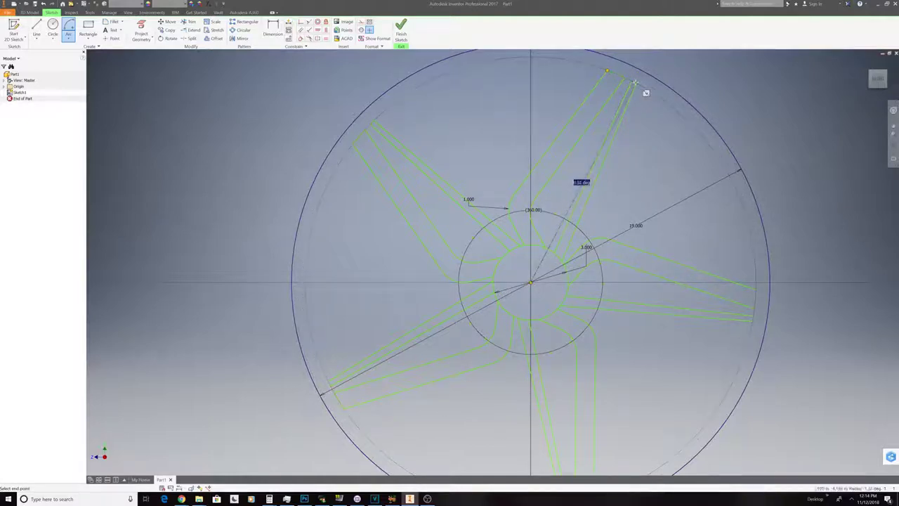
pyautogui.click(633, 81)
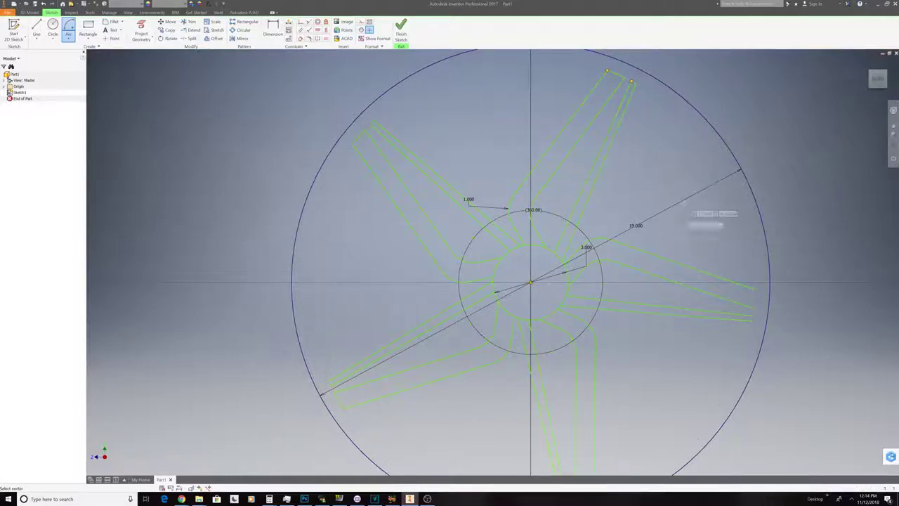
# - Close the wide and narrow bands at the outer end of the right-hand spoke with arcs about the wheel centre
pyautogui.click(531, 283)
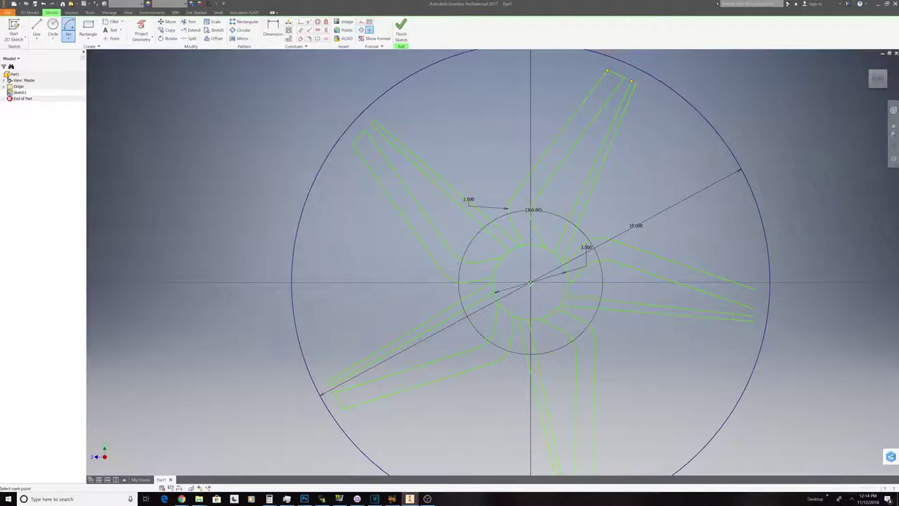
pyautogui.click(755, 288)
pyautogui.click(755, 309)
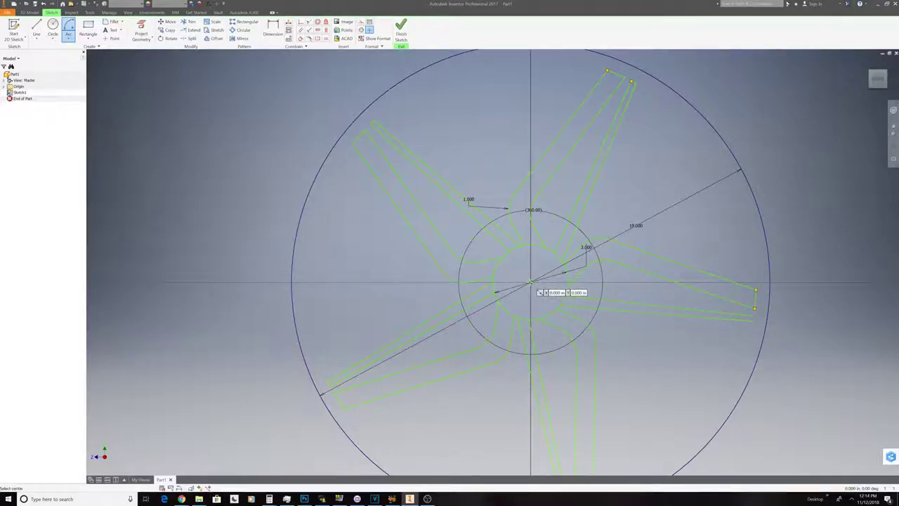
pyautogui.click(531, 284)
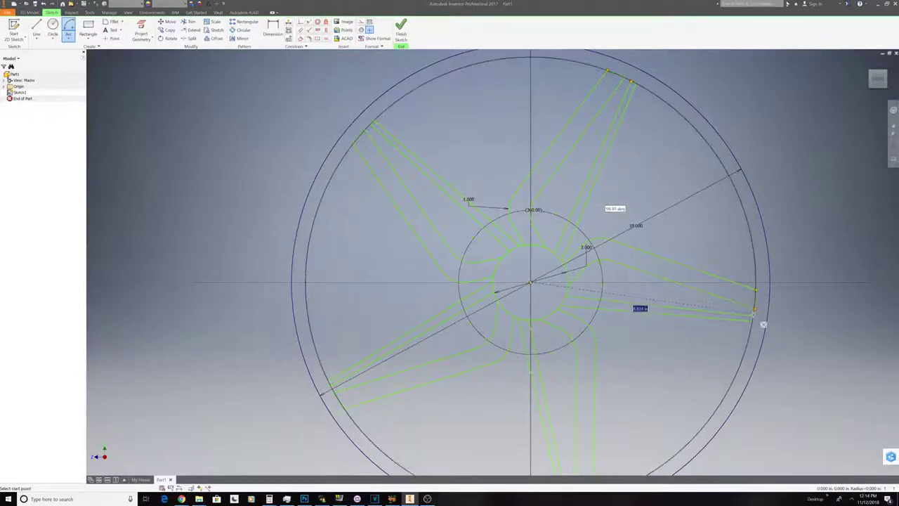
pyautogui.click(753, 322)
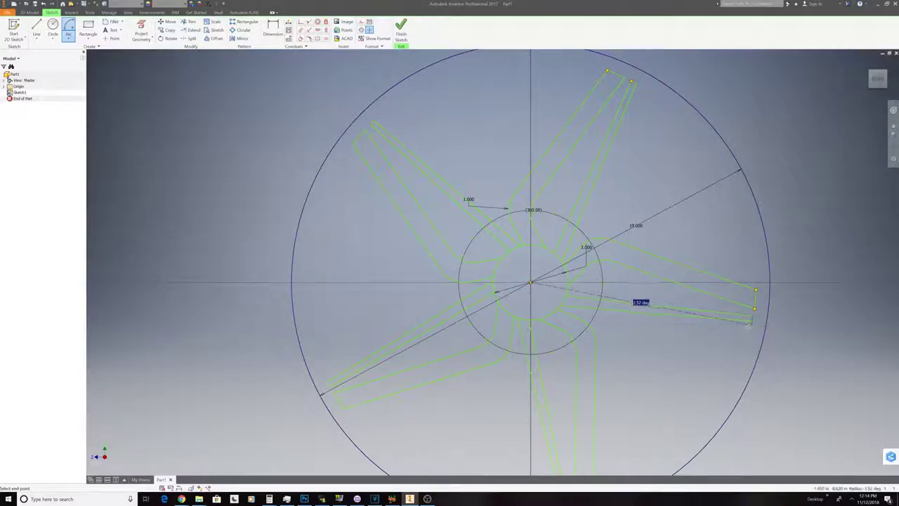
pyautogui.click(759, 329)
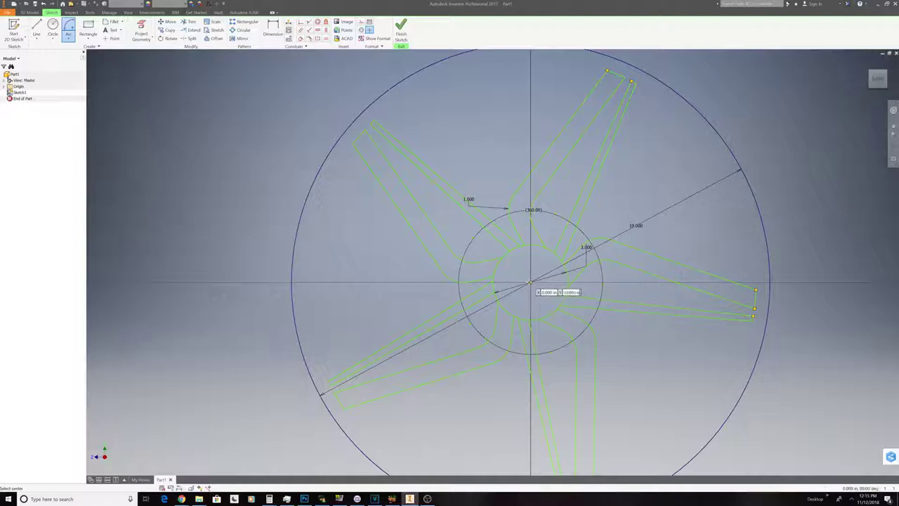
# - Draw an arc about the wheel centre closing the wide band's outer end on the bottom spoke, and leave the Arc command
pyautogui.click(530, 284)
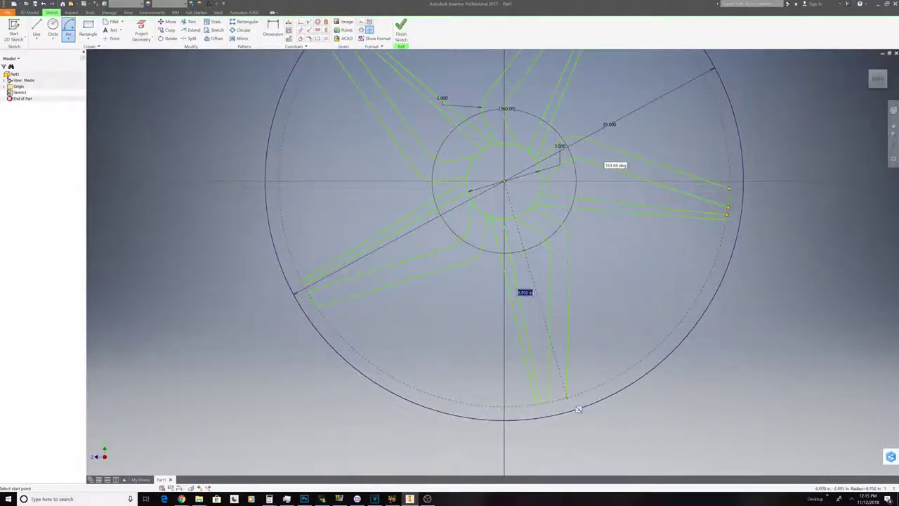
pyautogui.click(566, 398)
pyautogui.click(548, 402)
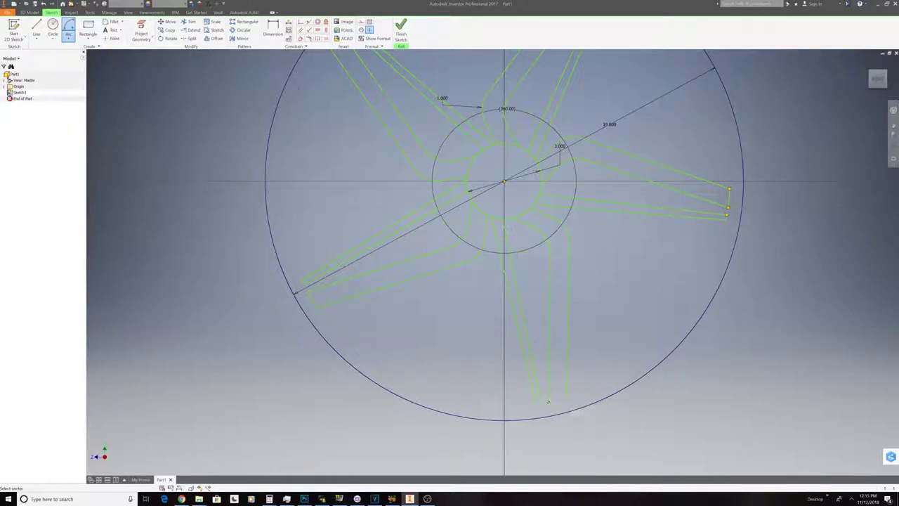
pyautogui.click(548, 401)
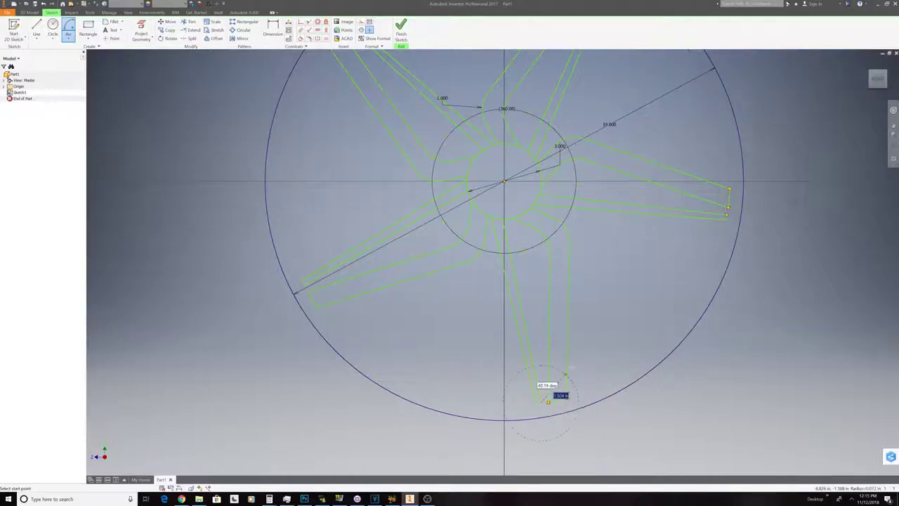
pyautogui.rightClick(534, 401)
pyautogui.click(505, 399)
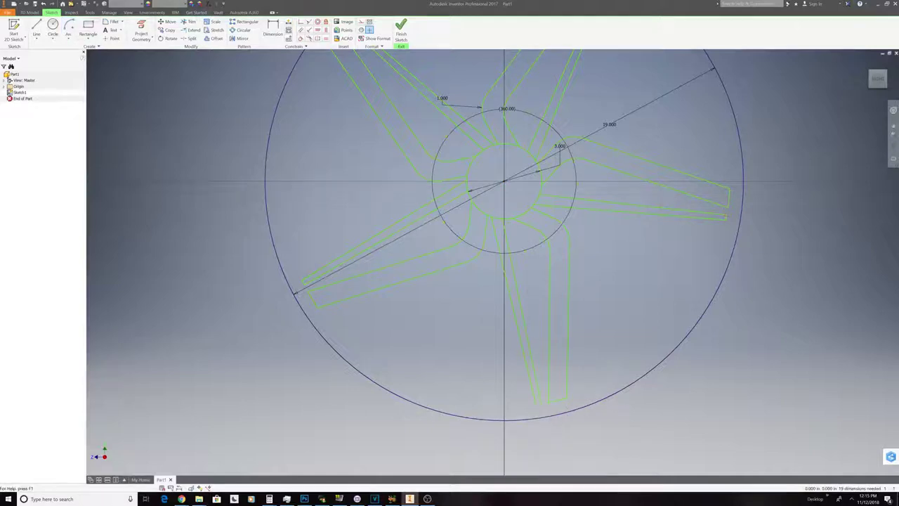
# - Try a circle centred on the wheel through the outer ends of the spokes, and undo it
pyautogui.click(52, 30)
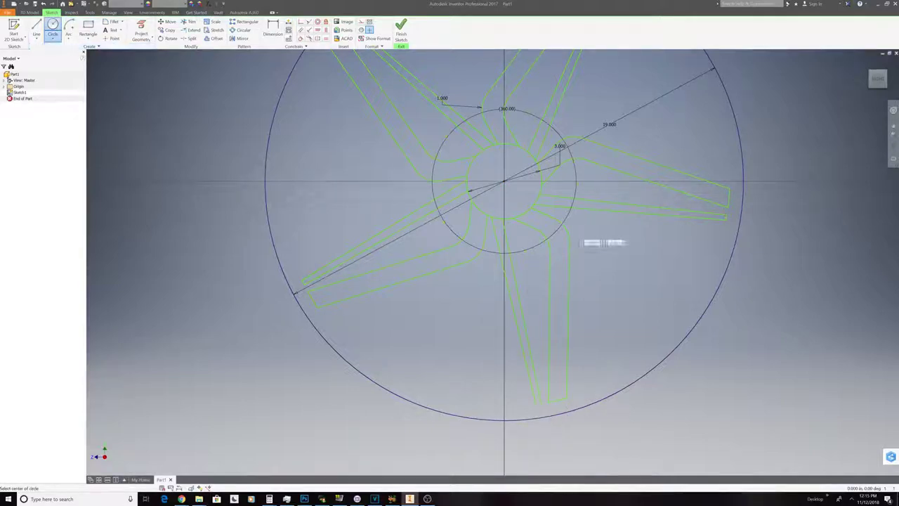
pyautogui.click(504, 182)
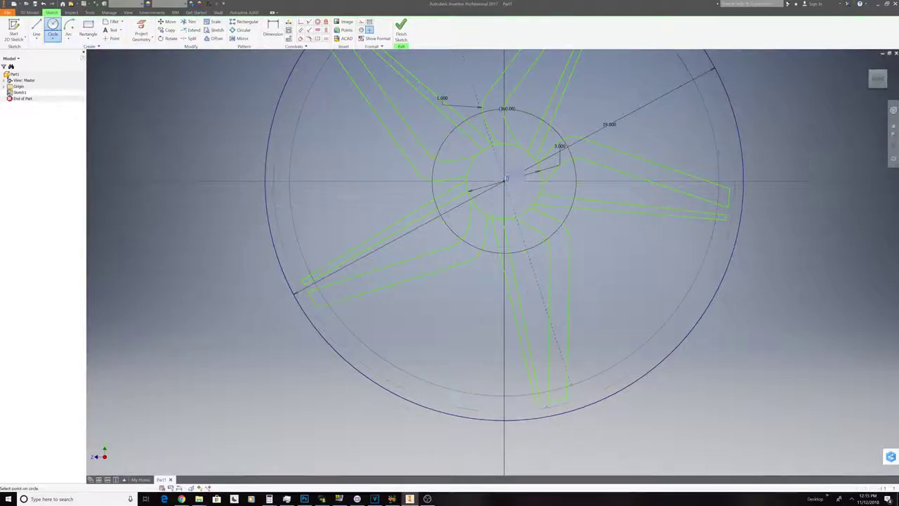
pyautogui.click(541, 404)
pyautogui.rightClick(512, 324)
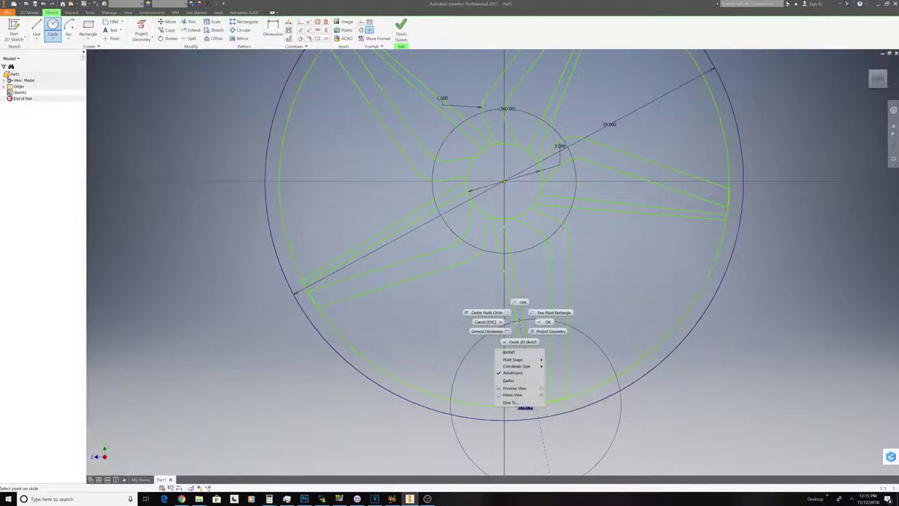
pyautogui.click(519, 304)
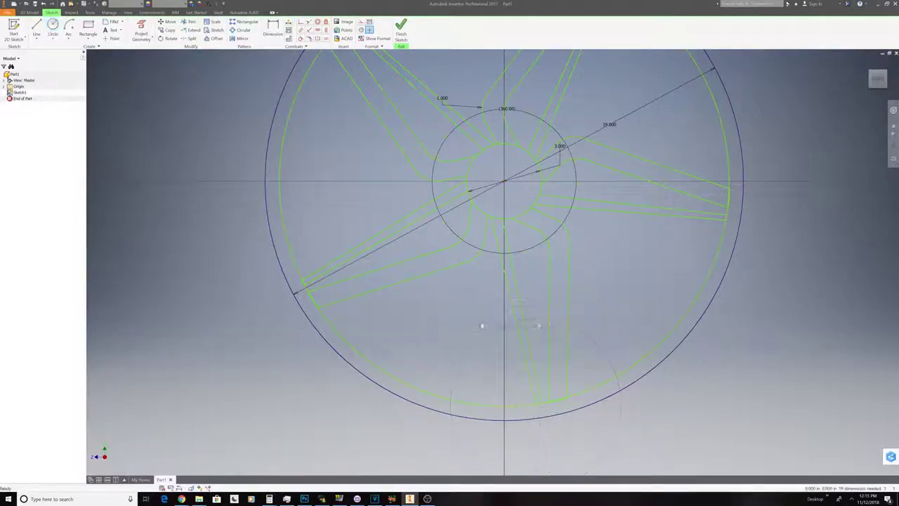
pyautogui.rightClick(284, 210)
pyautogui.click(292, 190)
# - Try to close the narrow band's outer end on the bottom spoke with a short line, and undo the change
pyautogui.click(35, 30)
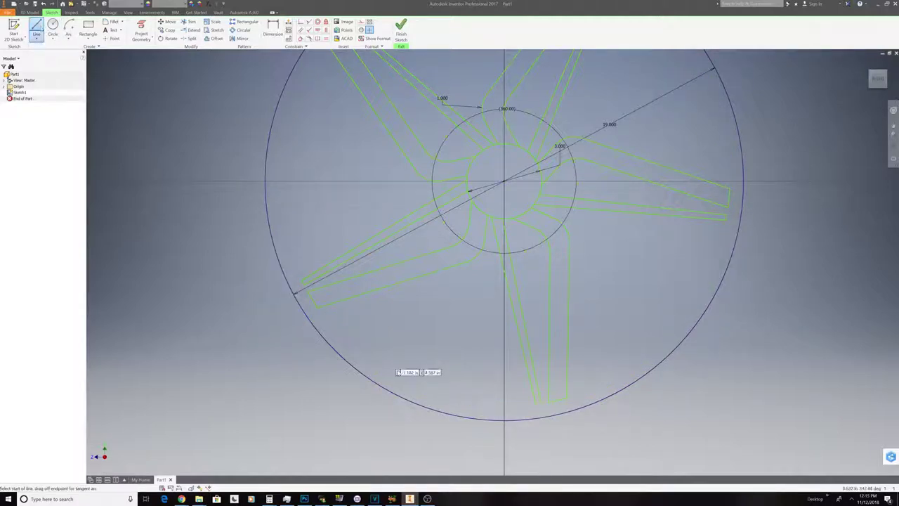
pyautogui.click(536, 404)
pyautogui.click(540, 403)
pyautogui.rightClick(565, 349)
pyautogui.click(535, 349)
pyautogui.press('Escape')
pyautogui.rightClick(586, 329)
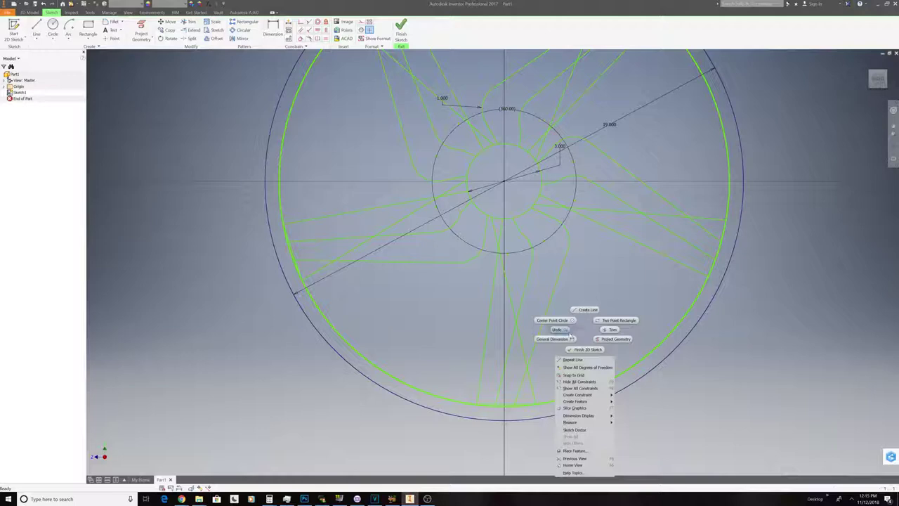
pyautogui.click(560, 331)
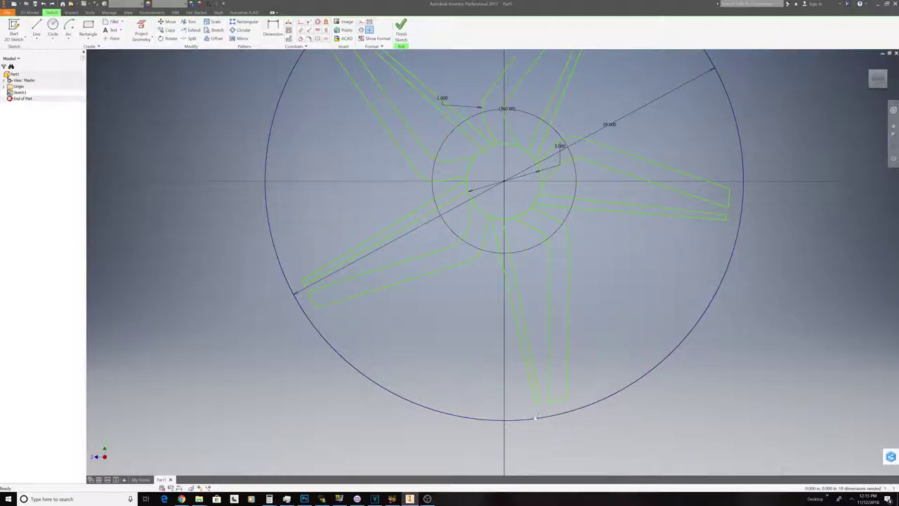
# - Draw a straight line closing the narrow band's outer end on the bottom spoke
pyautogui.click(38, 36)
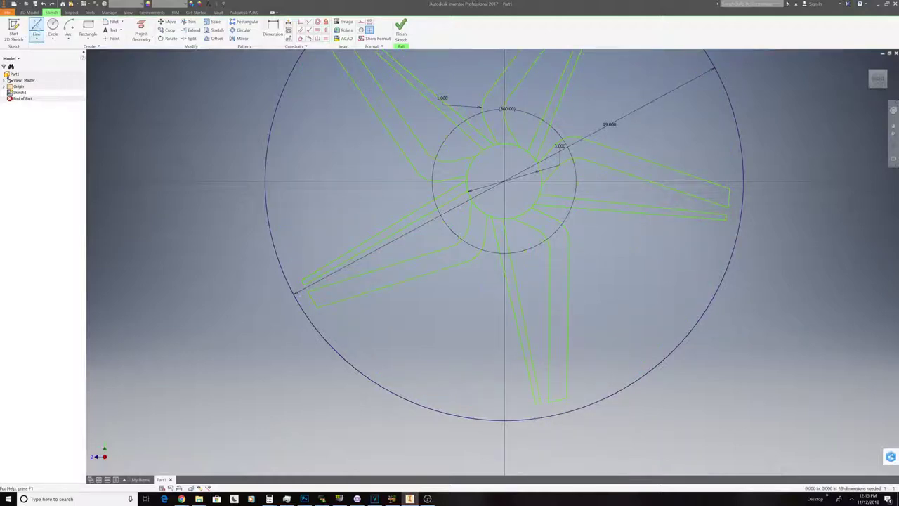
pyautogui.scroll(3, 509, 430)
pyautogui.scroll(3, 560, 409)
pyautogui.click(579, 461)
pyautogui.click(645, 445)
pyautogui.rightClick(672, 419)
pyautogui.click(699, 418)
# - Finish the wheel sketch, check its profiles with the Extrude command and cancel the extrusion
pyautogui.scroll(-6, 650, 409)
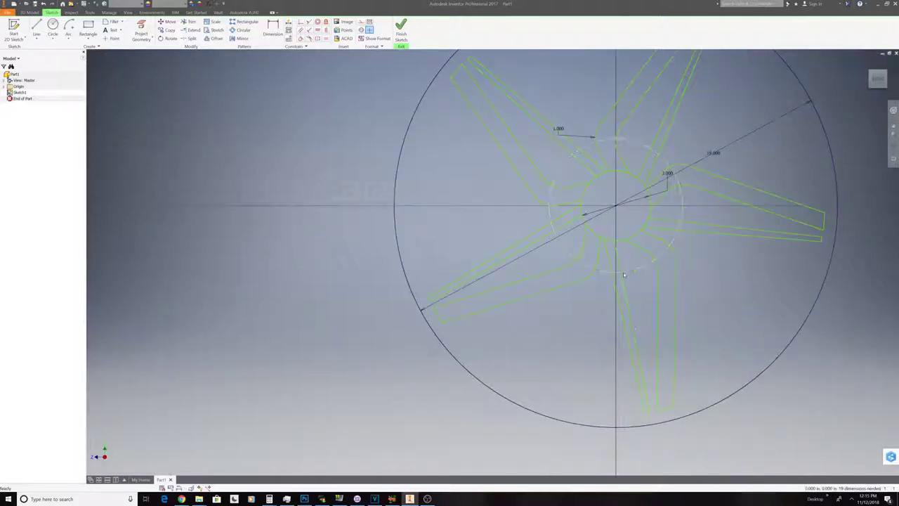
pyautogui.scroll(-3, 624, 271)
pyautogui.scroll(2, 624, 271)
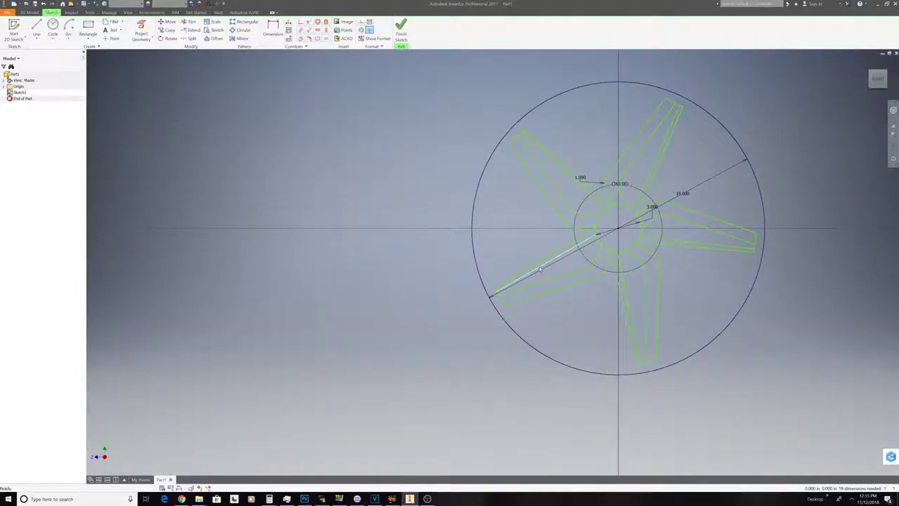
pyautogui.click(401, 32)
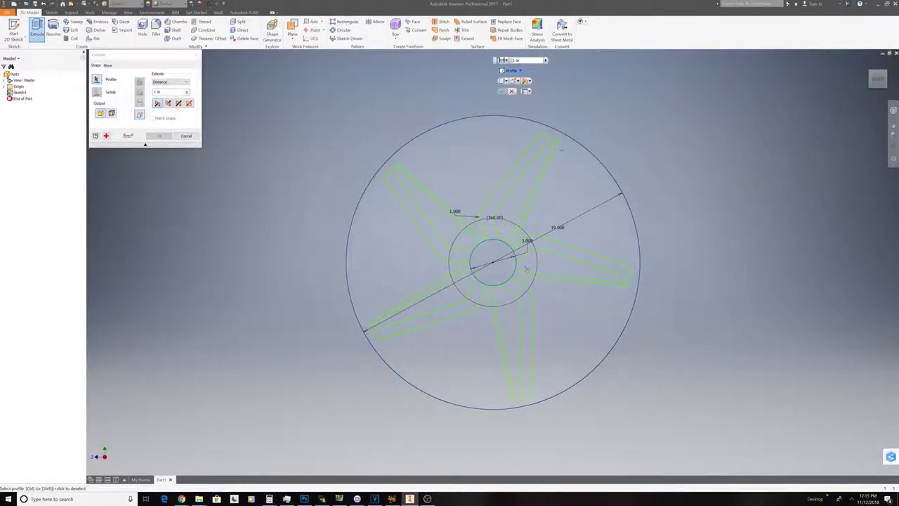
pyautogui.click(196, 53)
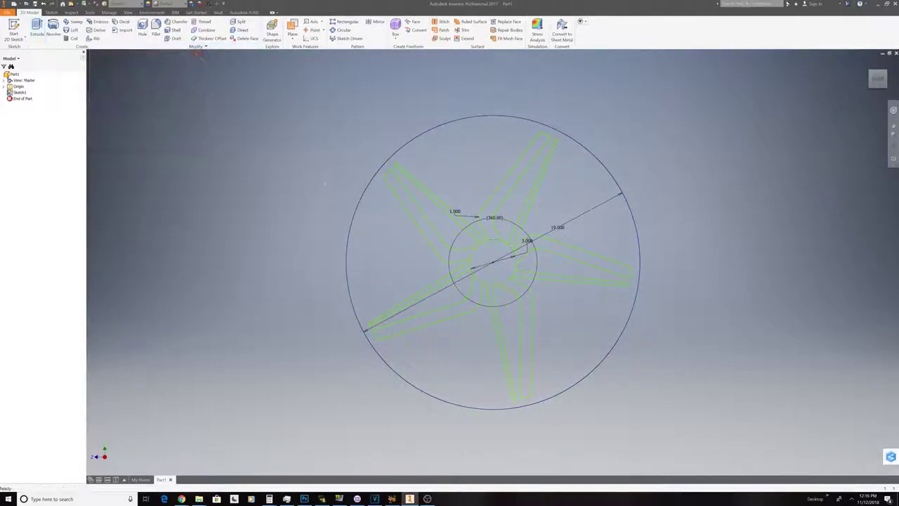
# - Reopen the wheel sketch for editing and delete the 3 in circle at the inner ends of the spokes
pyautogui.rightClick(342, 217)
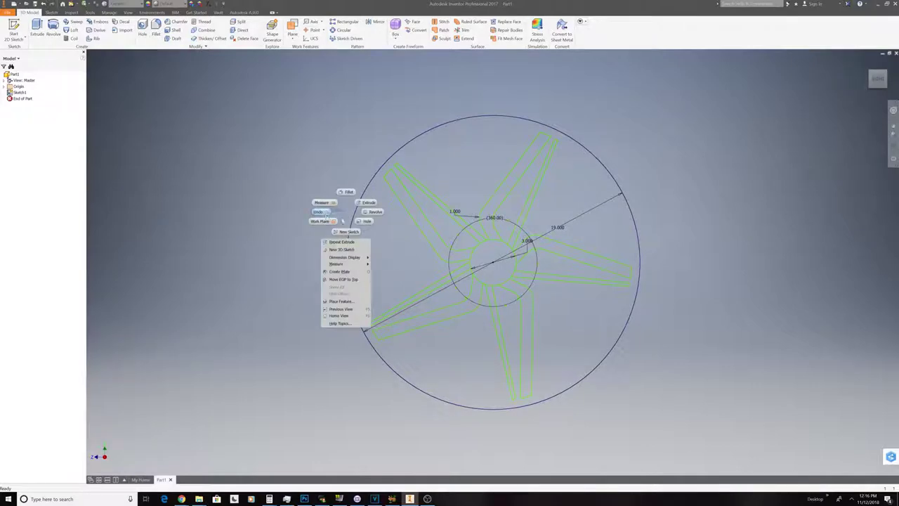
pyautogui.click(325, 215)
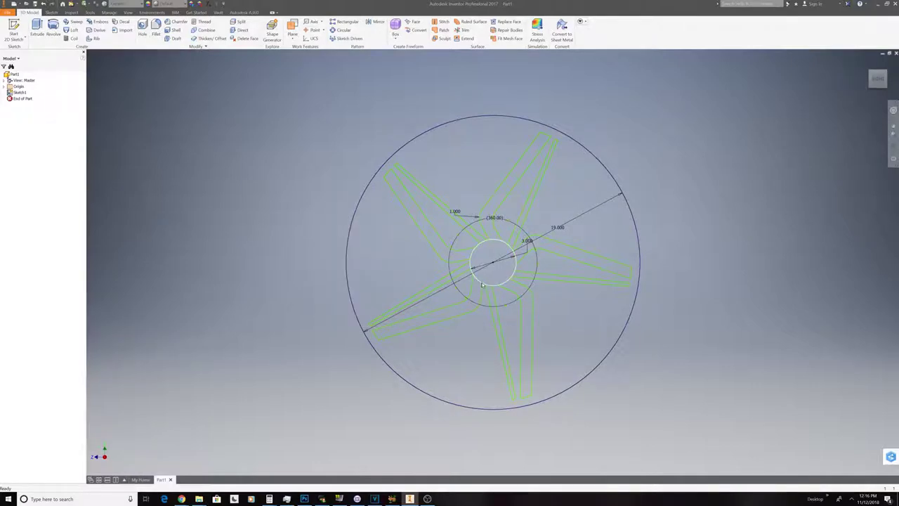
pyautogui.rightClick(483, 284)
pyautogui.click(483, 302)
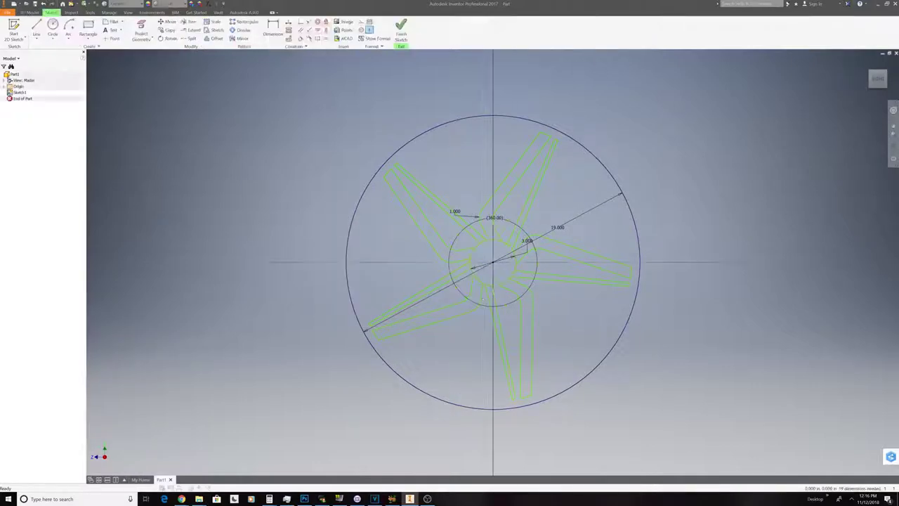
pyautogui.rightClick(503, 285)
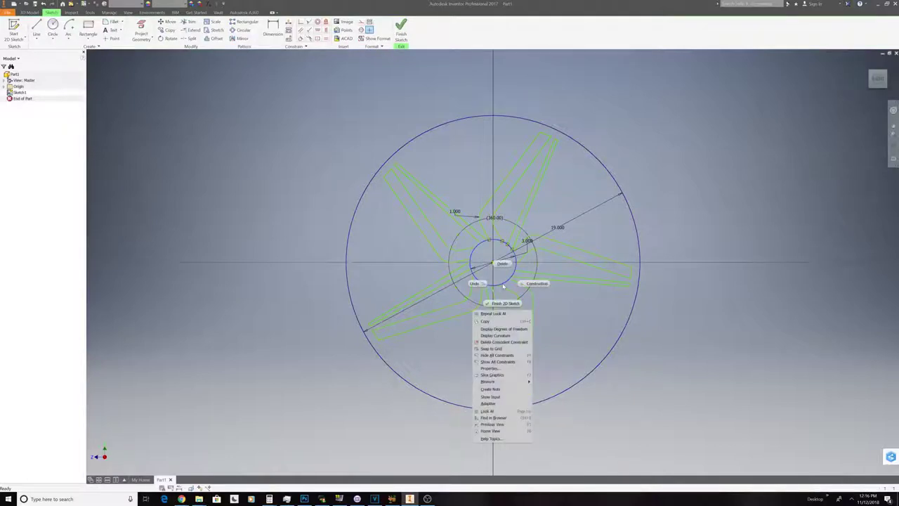
pyautogui.click(502, 265)
# - Close the inner ends of the wide and narrow bands on the lower-left spoke with arcs centred on the wheel
pyautogui.scroll(-4, 502, 268)
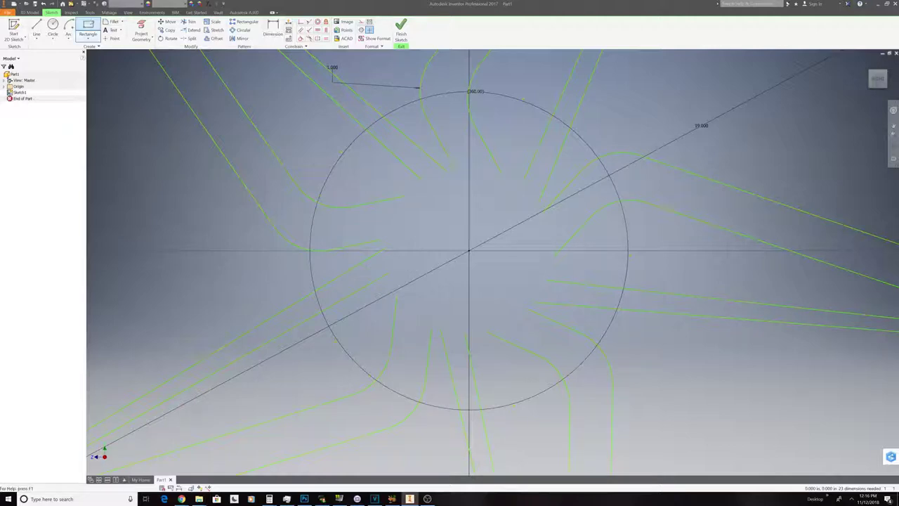
pyautogui.click(69, 28)
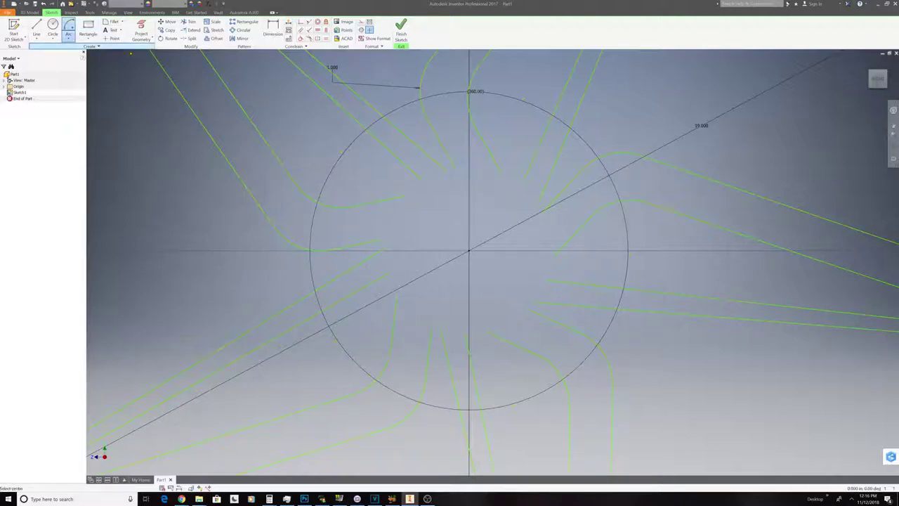
pyautogui.click(469, 250)
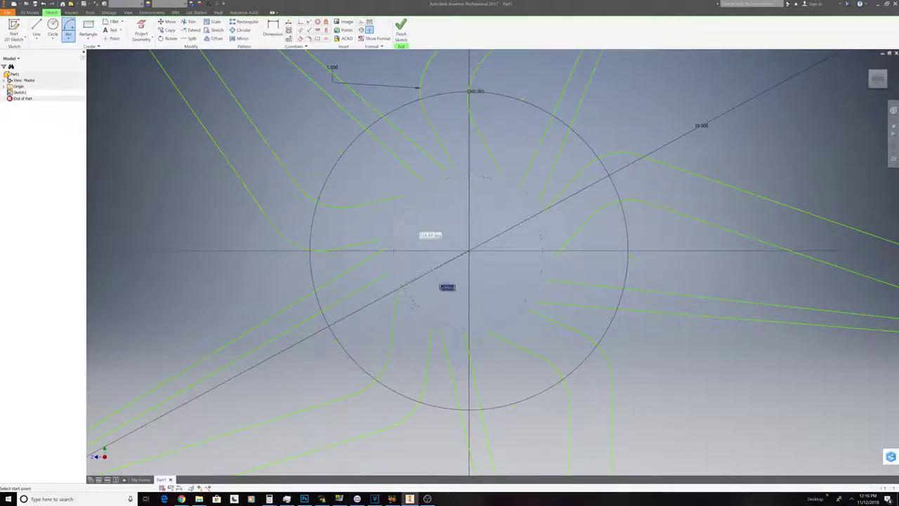
pyautogui.click(442, 335)
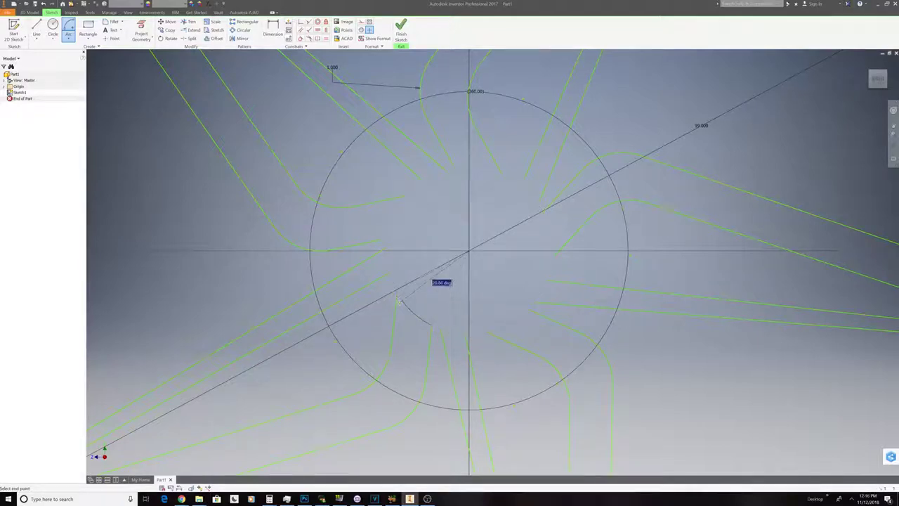
pyautogui.click(397, 295)
pyautogui.click(470, 250)
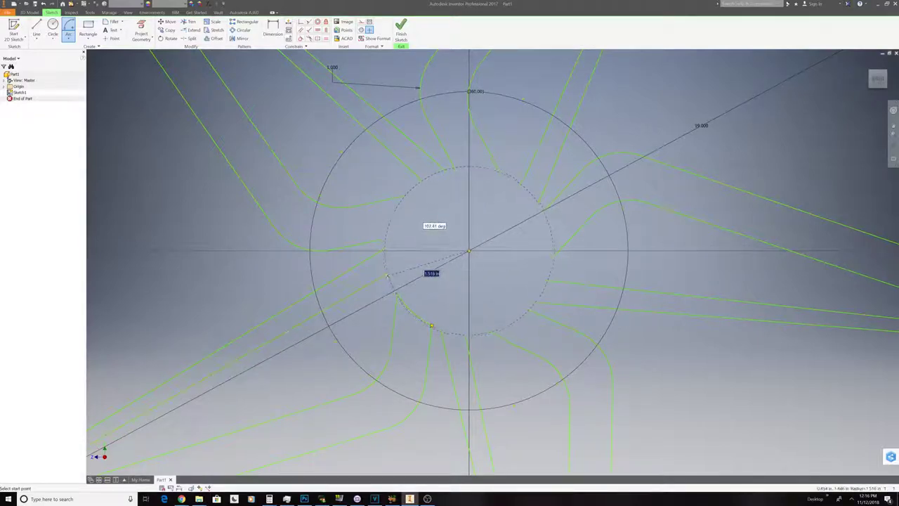
pyautogui.scroll(5, 398, 285)
pyautogui.click(394, 273)
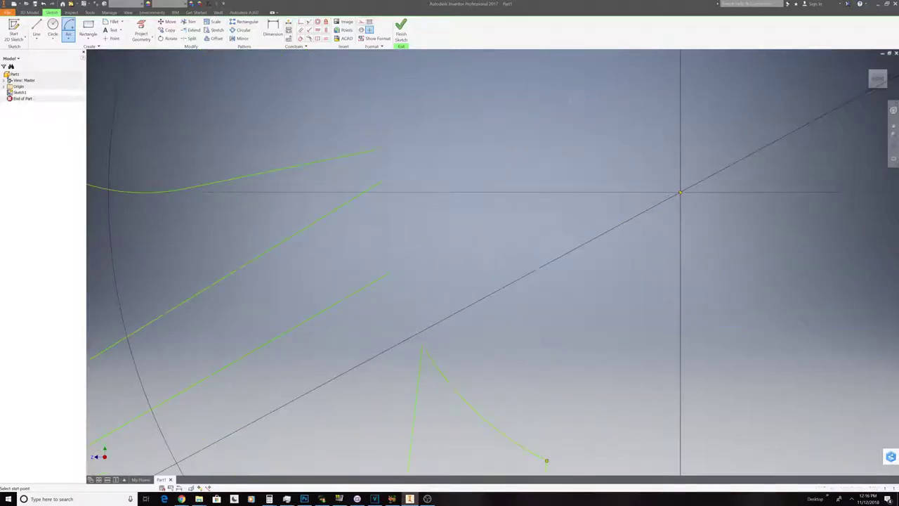
pyautogui.click(392, 192)
# - Draw wheel-centred arcs closing the inner ends of both bands on the upper-left spoke
pyautogui.click(680, 192)
pyautogui.scroll(-5, 680, 192)
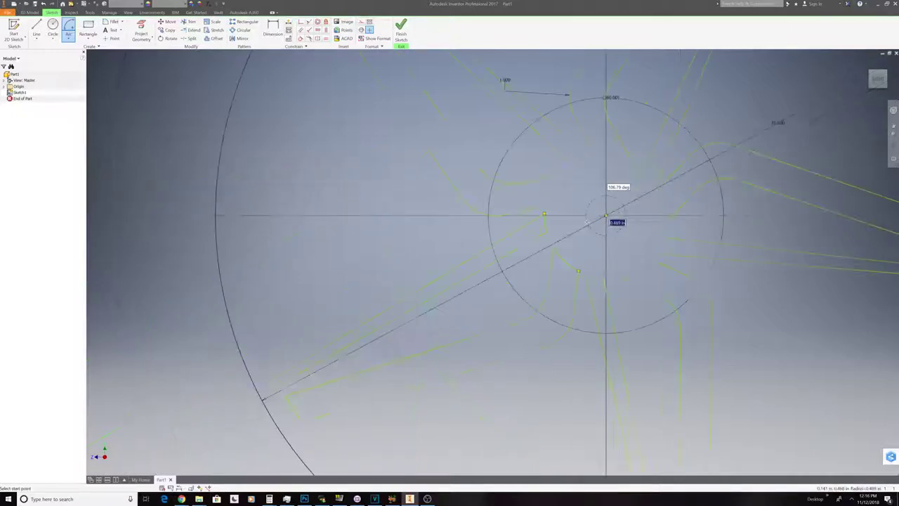
pyautogui.click(545, 209)
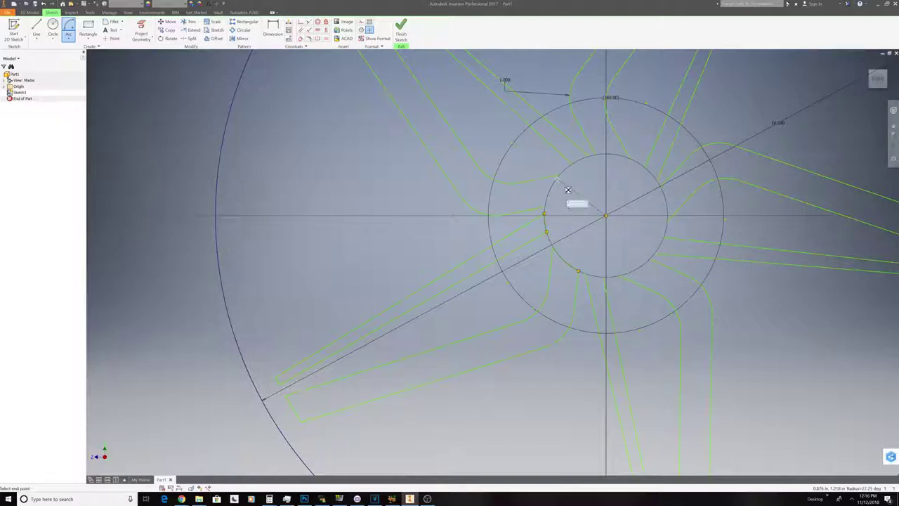
pyautogui.click(560, 176)
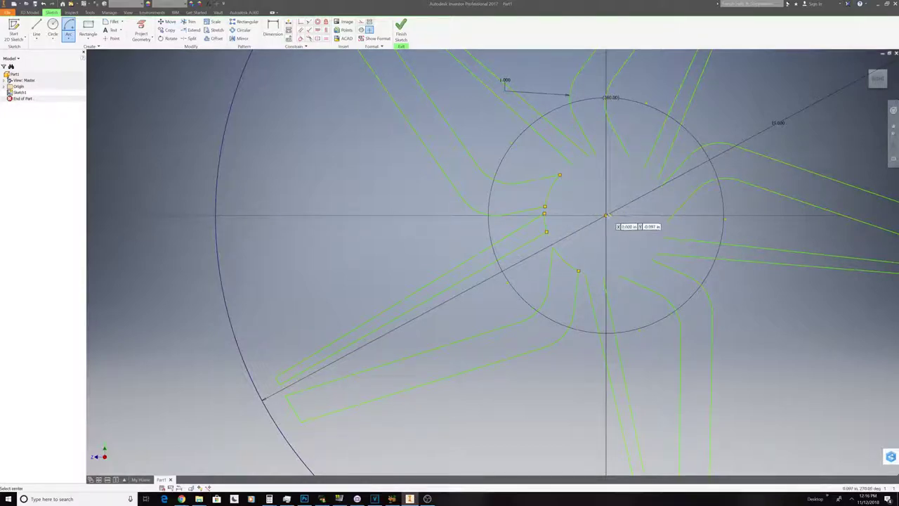
pyautogui.click(606, 216)
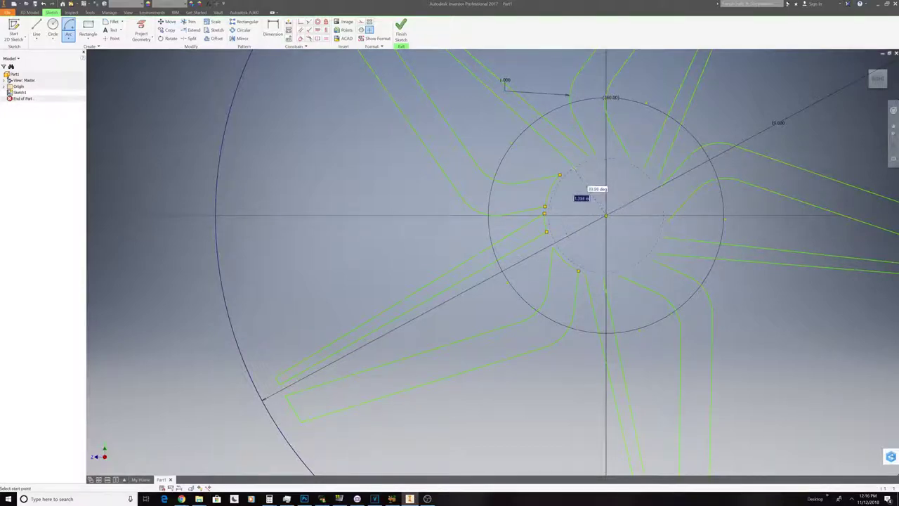
pyautogui.click(587, 157)
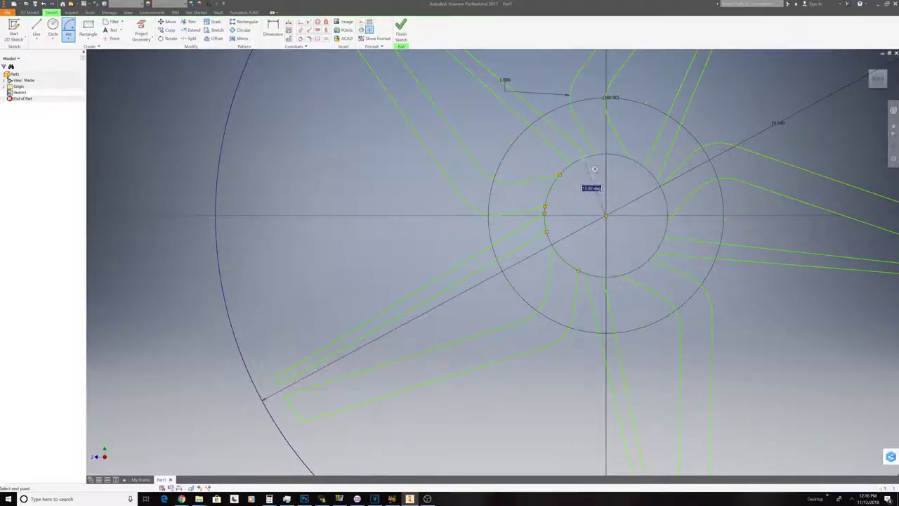
pyautogui.click(573, 166)
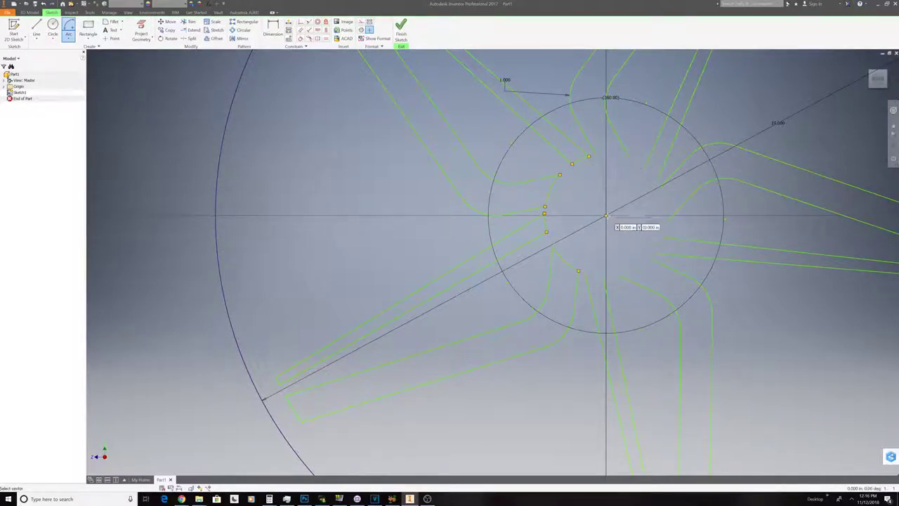
# - Draw a wheel-centred arc closing the inner end of the wide band on the top spoke
pyautogui.click(606, 216)
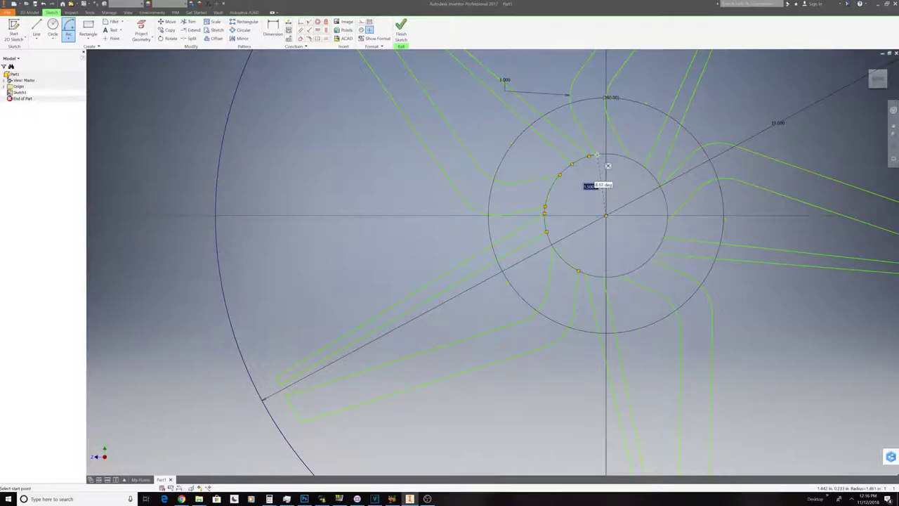
pyautogui.click(598, 156)
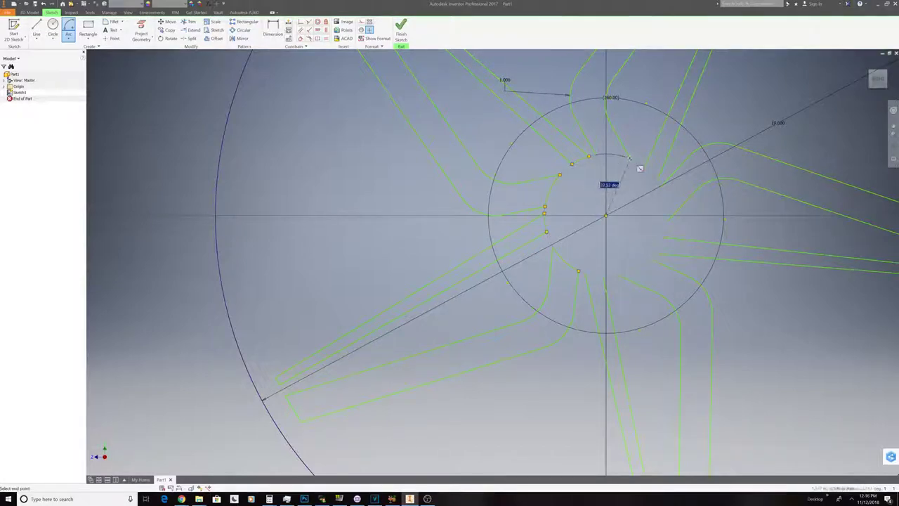
pyautogui.click(630, 159)
pyautogui.click(606, 215)
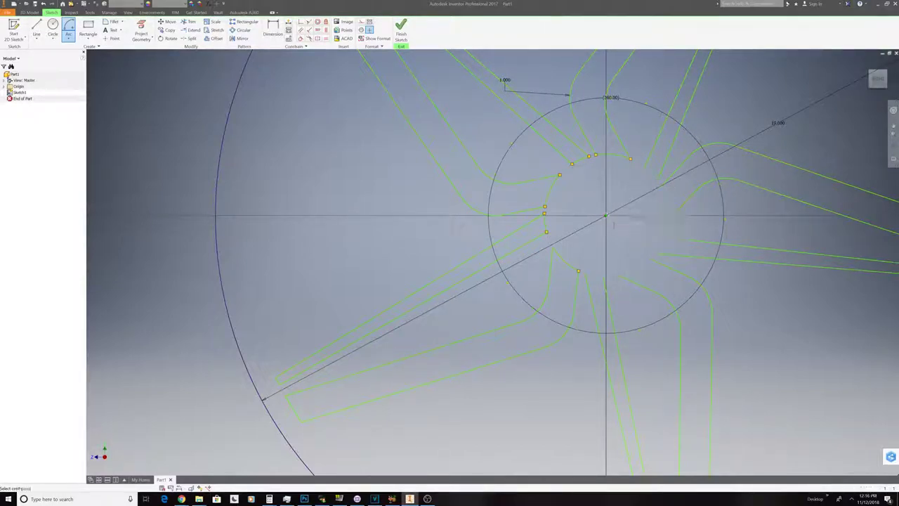
pyautogui.click(653, 178)
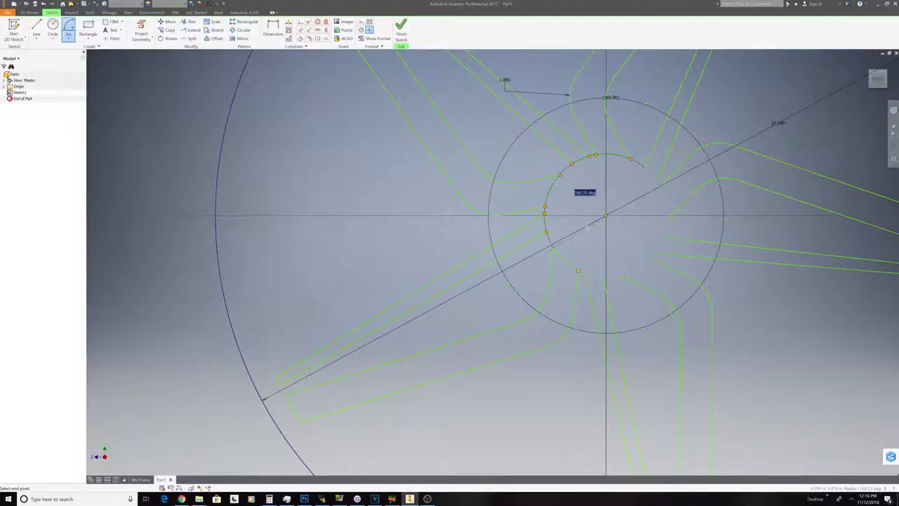
pyautogui.click(667, 191)
pyautogui.rightClick(610, 212)
pyautogui.press('Escape')
pyautogui.rightClick(605, 200)
pyautogui.click(589, 200)
# - Close the inner end of the narrow band on the top spoke with an arc centred on the wheel
pyautogui.click(68, 28)
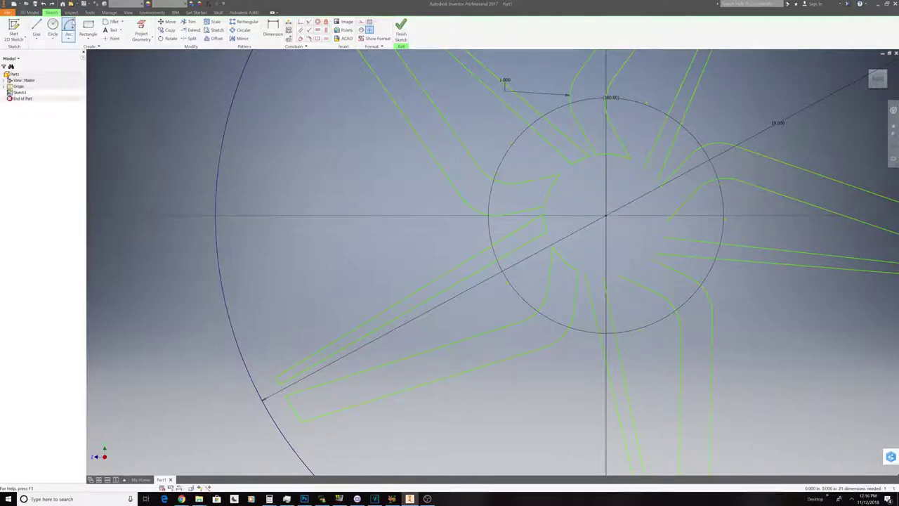
pyautogui.click(605, 216)
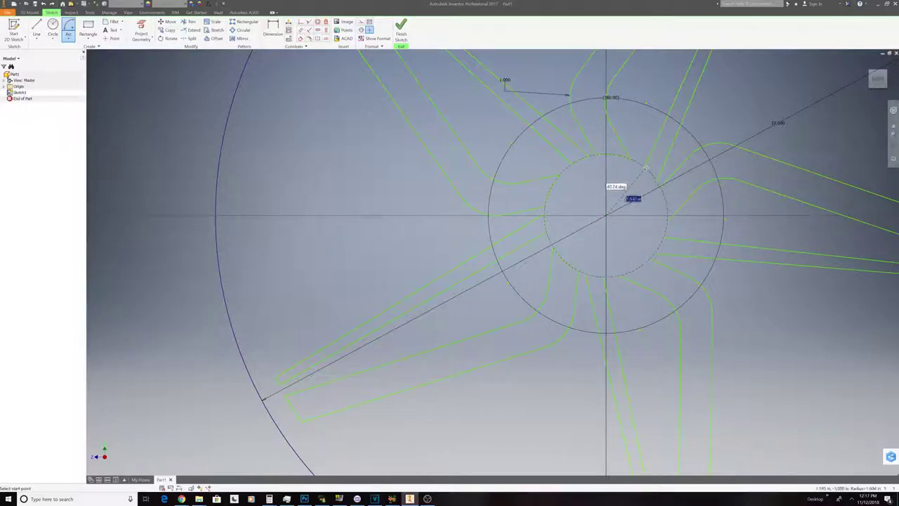
pyautogui.click(659, 184)
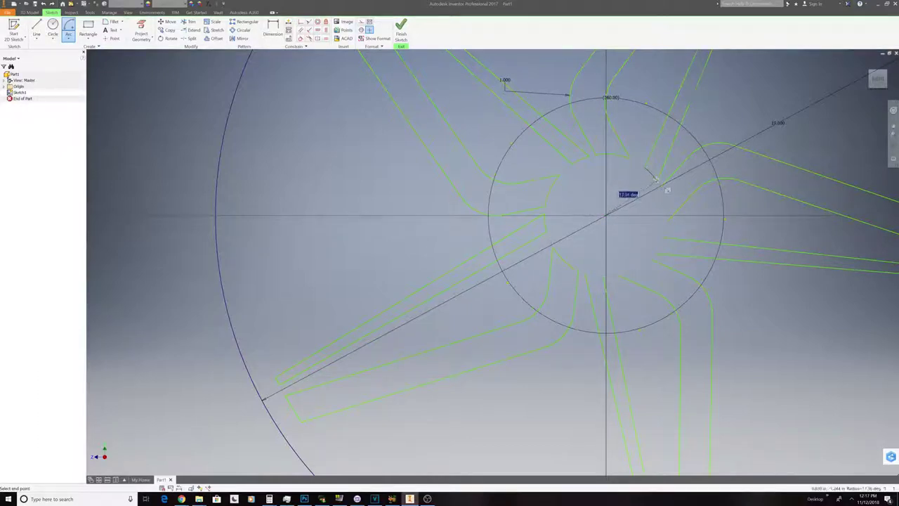
pyautogui.click(644, 167)
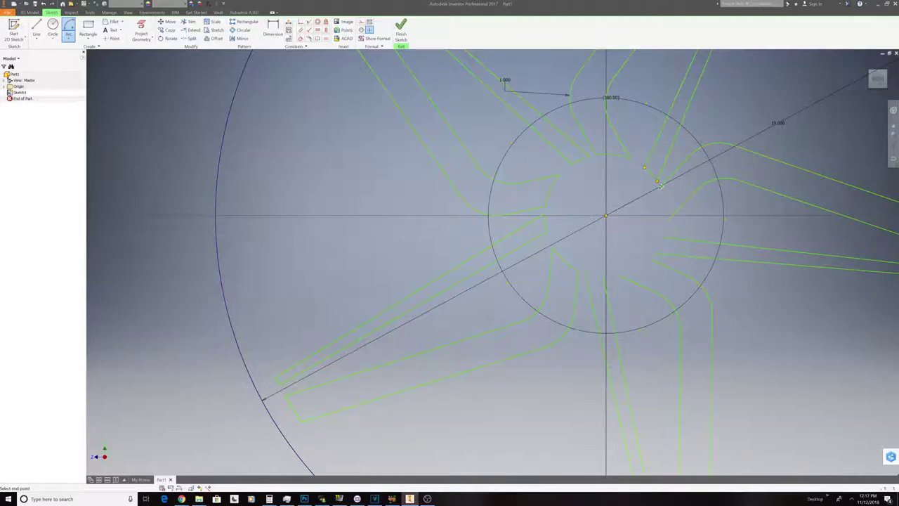
# - Close the inner ends of both bands on the right spoke with arcs centred on the wheel
pyautogui.click(669, 221)
pyautogui.click(665, 238)
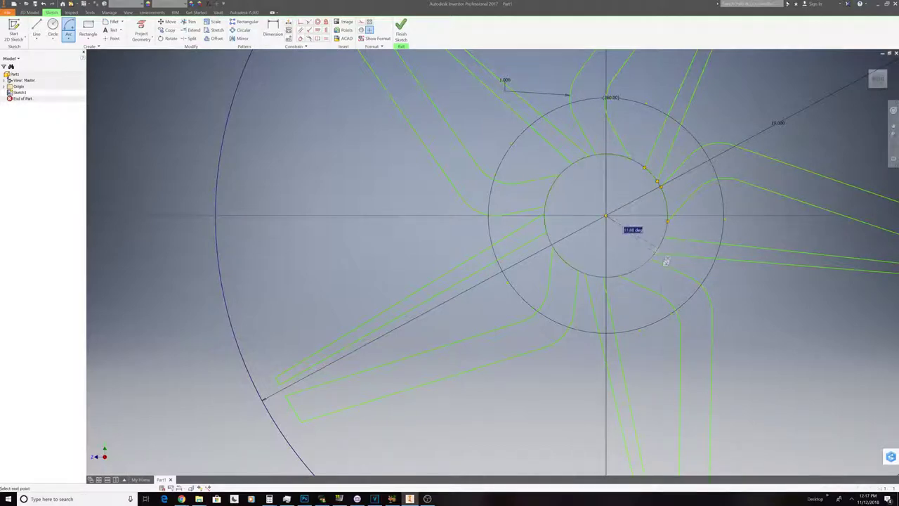
pyautogui.click(662, 261)
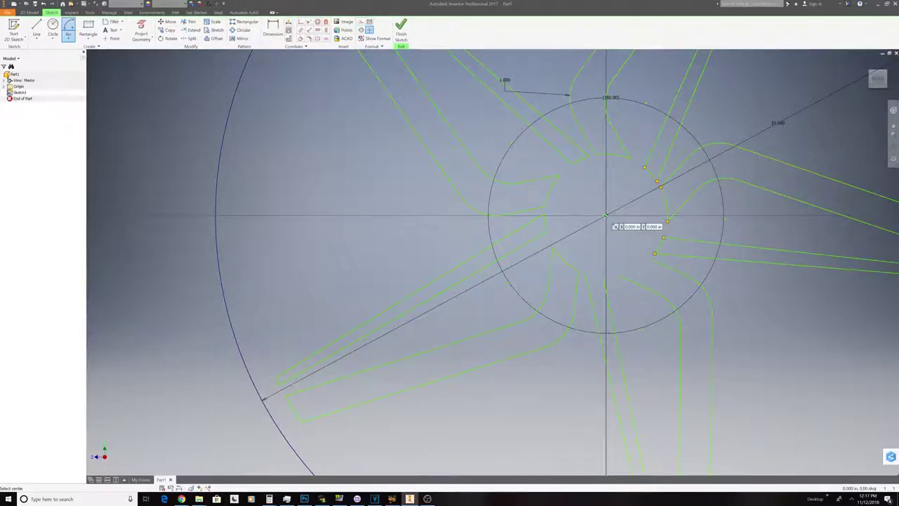
# - Draw wheel-centred arcs closing the inner ends of the wide and narrow bands on the bottom spoke
pyautogui.click(606, 215)
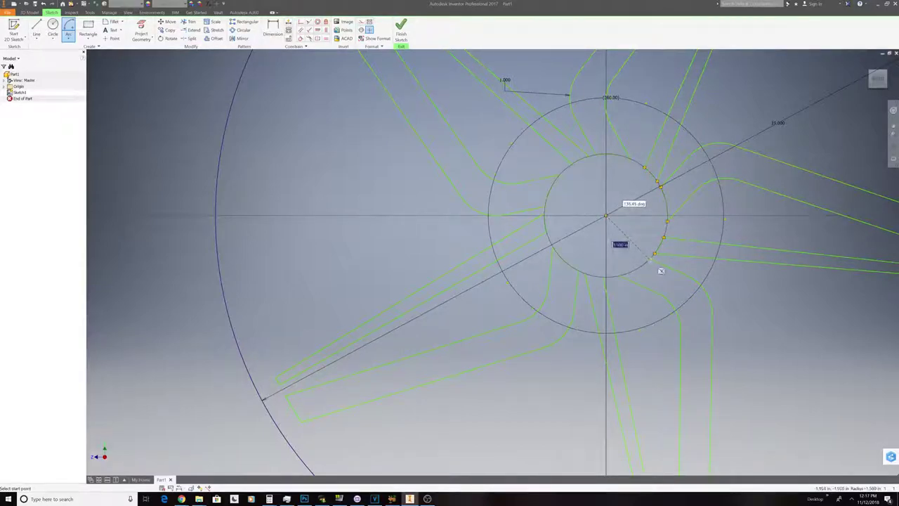
pyautogui.click(655, 255)
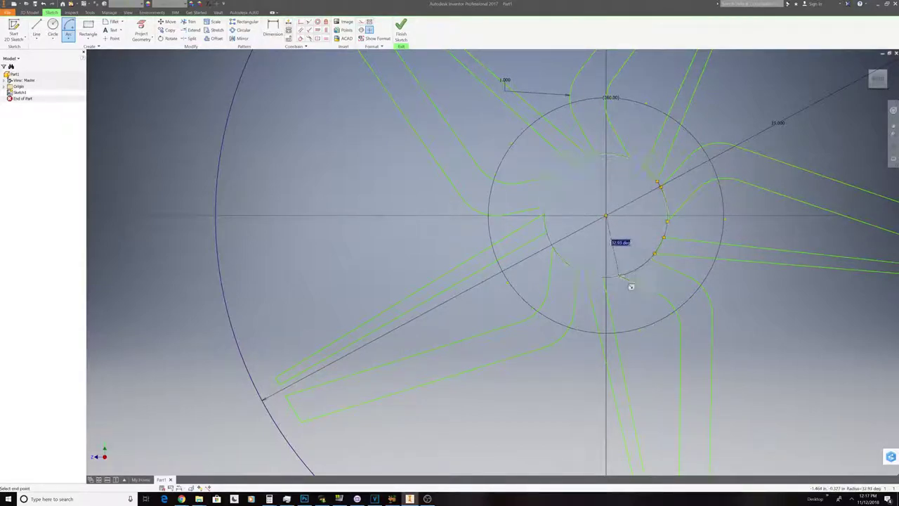
pyautogui.click(619, 275)
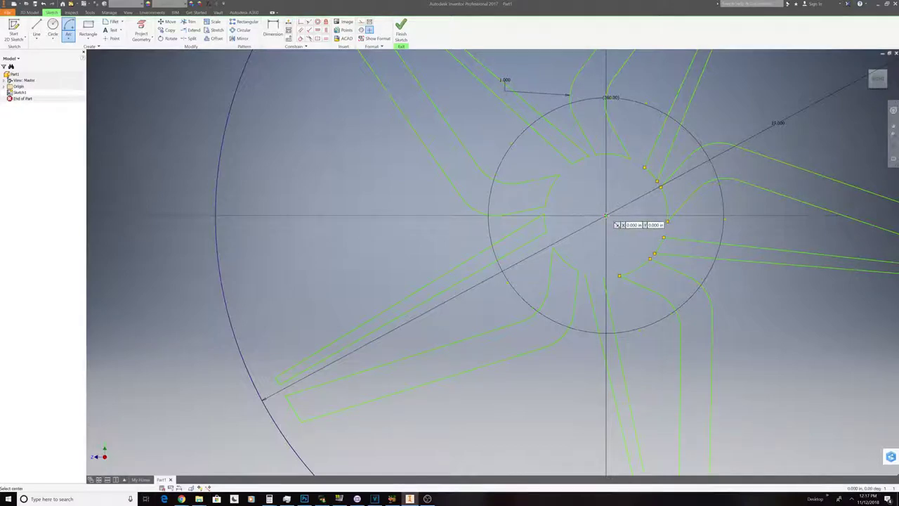
pyautogui.click(605, 216)
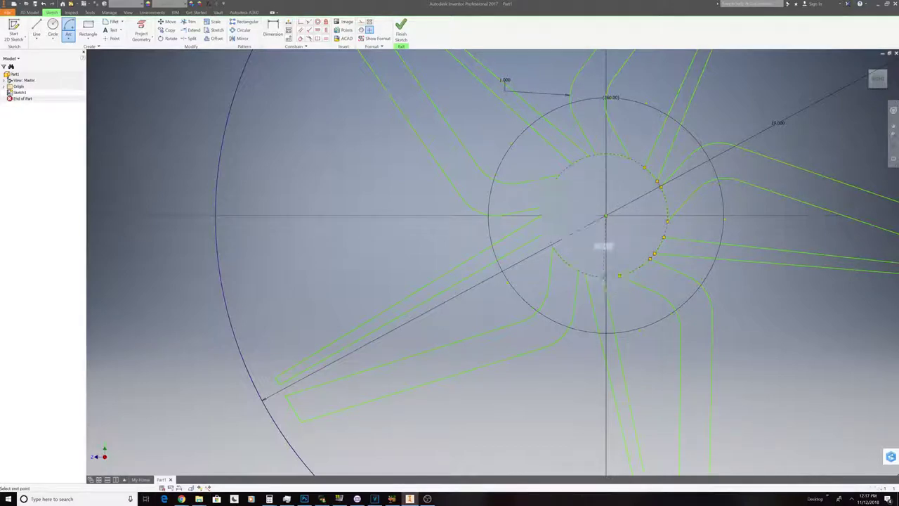
pyautogui.press('Escape')
pyautogui.rightClick(604, 248)
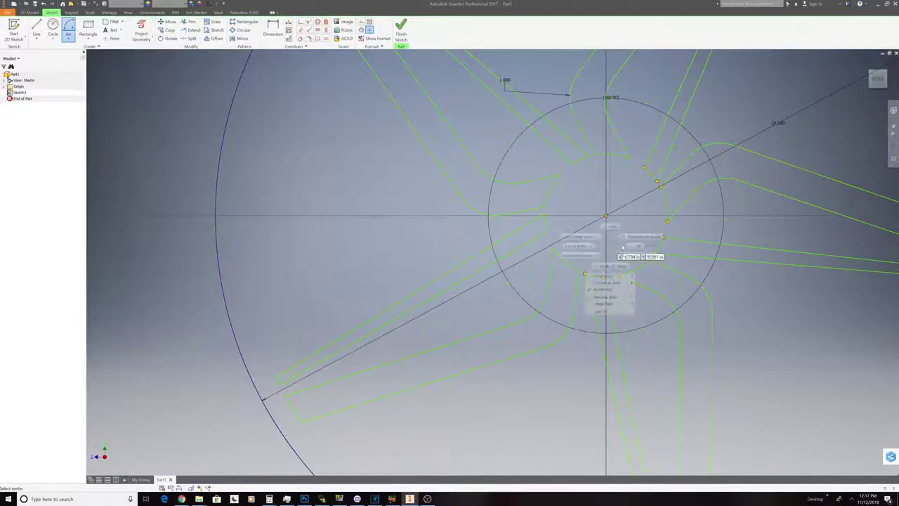
pyautogui.click(633, 246)
# - Finish the sketch and start an Extrude to check which spoke profiles are closed
pyautogui.scroll(3, 630, 247)
pyautogui.scroll(-2, 630, 247)
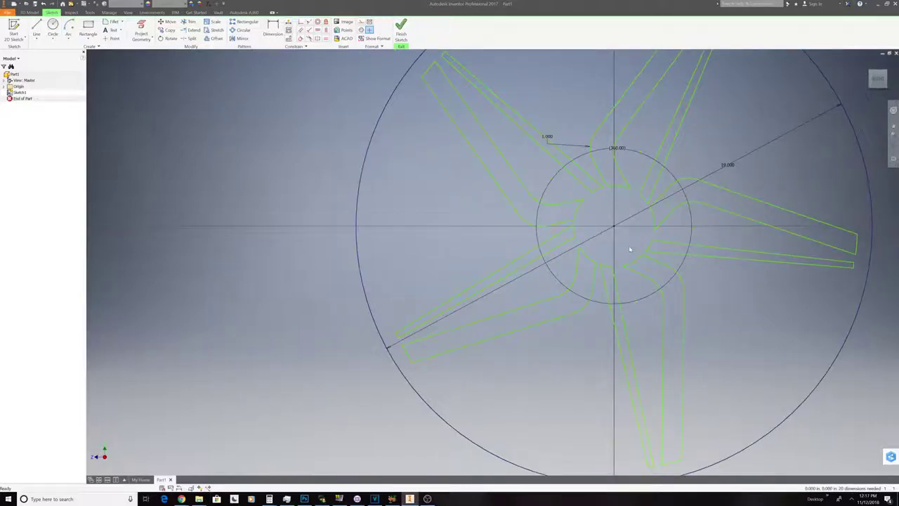
pyautogui.scroll(-3, 630, 248)
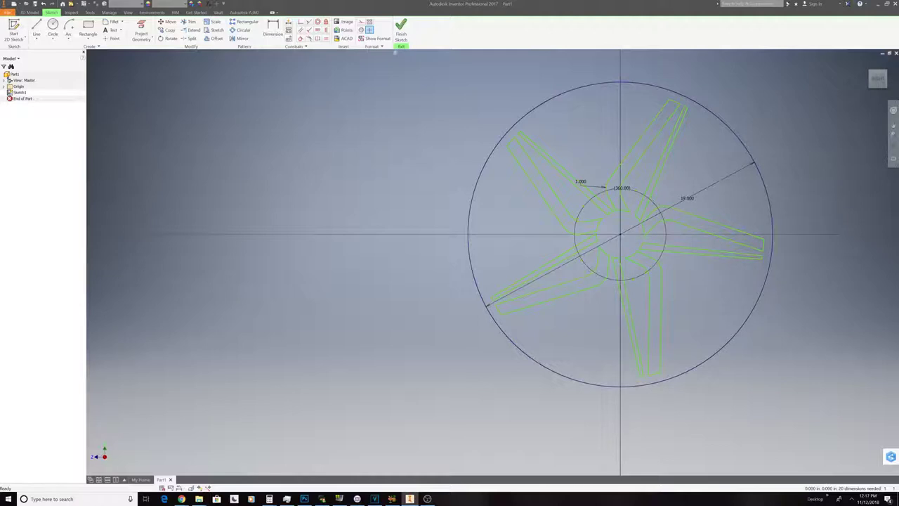
pyautogui.click(400, 31)
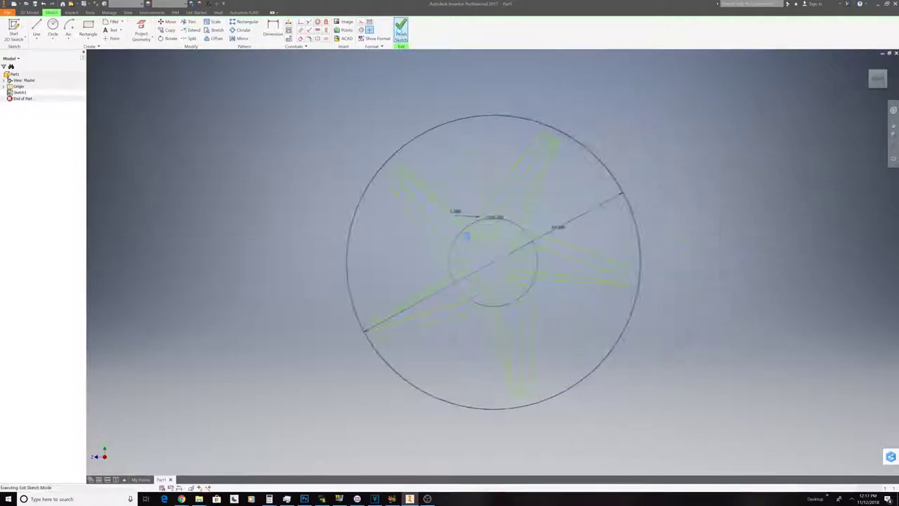
pyautogui.click(37, 30)
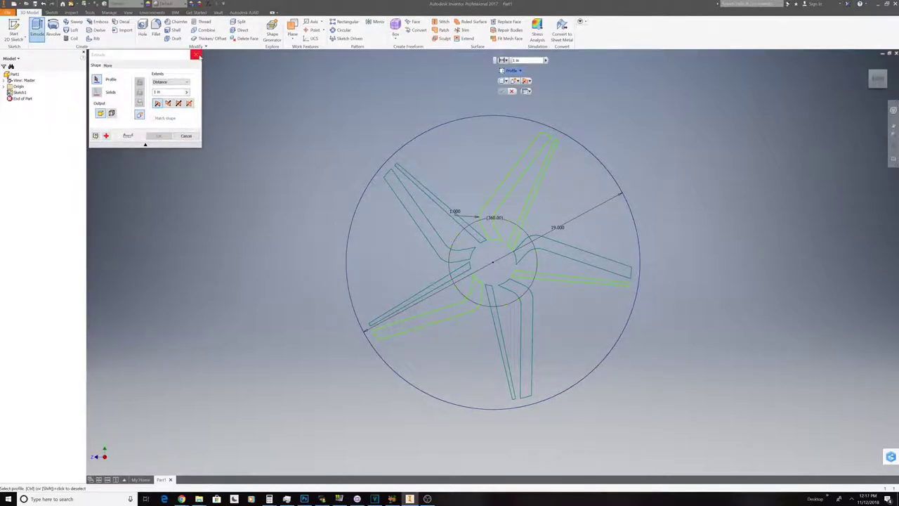
pyautogui.click(196, 55)
# - Try to move the inner end arc of the lower-left spoke's wide band, and undo the move
pyautogui.scroll(5, 481, 336)
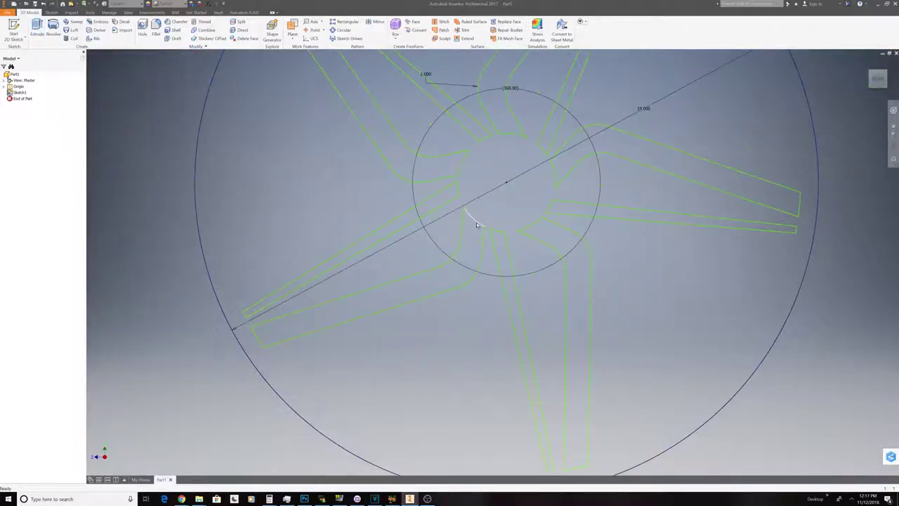
pyautogui.moveTo(482, 218); pyautogui.dragTo(483, 215)
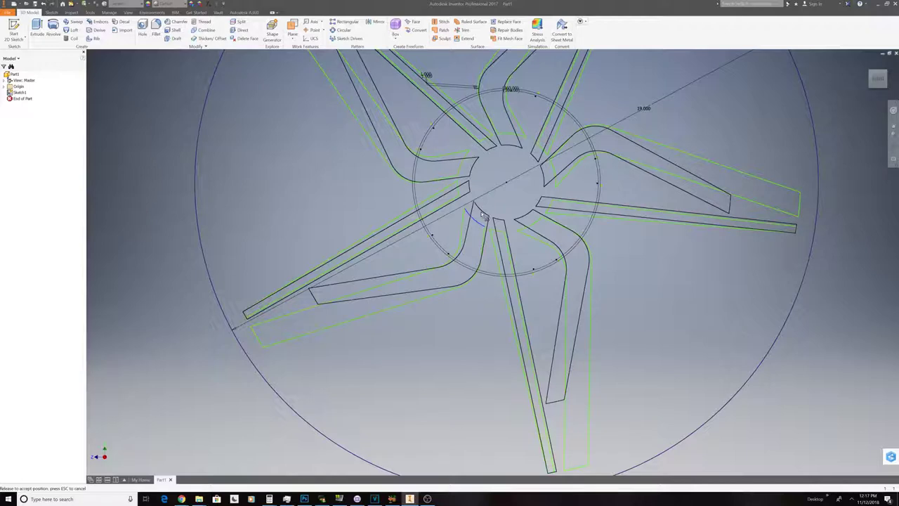
pyautogui.rightClick(484, 212)
pyautogui.click(466, 198)
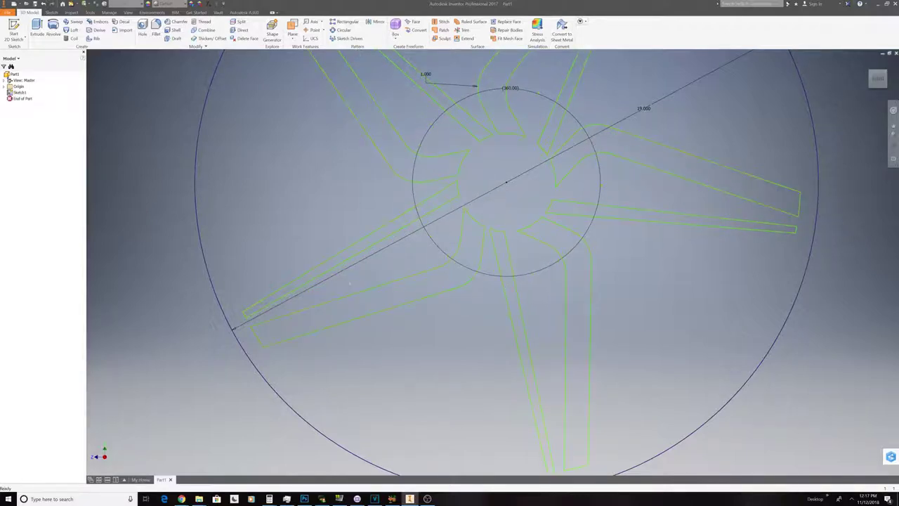
# - Reopen the wheel sketch for editing and delete the line at the outer end of the lower-left spoke's wide band
pyautogui.rightClick(257, 336)
pyautogui.click(258, 347)
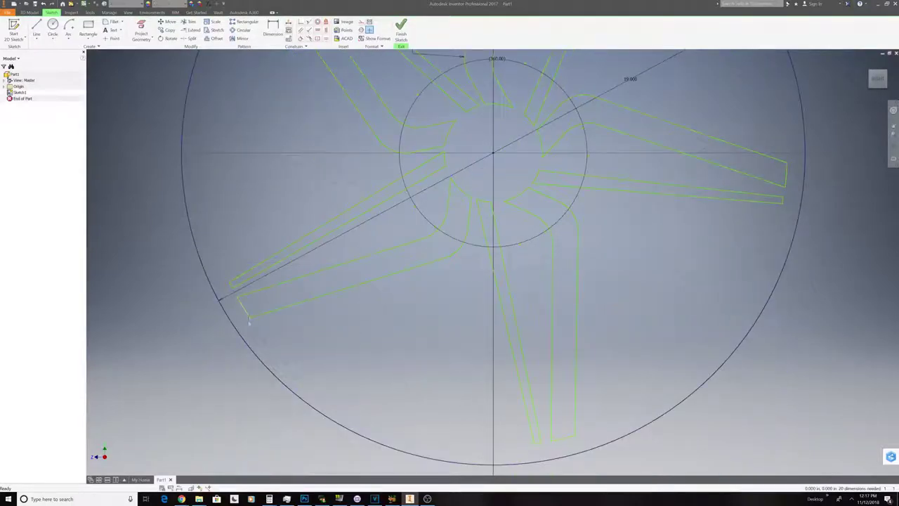
pyautogui.rightClick(248, 315)
pyautogui.click(242, 352)
# - Delete the outer end line of the right spoke's narrow band and redraw it between the endpoints of the two edges
pyautogui.rightClick(784, 200)
pyautogui.click(788, 204)
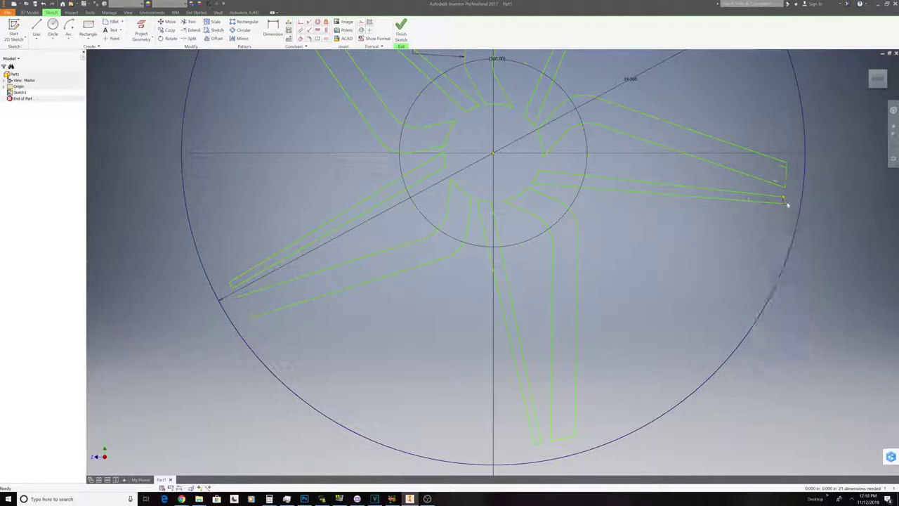
pyautogui.scroll(-6, 789, 206)
pyautogui.scroll(-4, 751, 193)
pyautogui.scroll(5, 750, 193)
pyautogui.scroll(-2, 750, 193)
pyautogui.rightClick(749, 188)
pyautogui.click(751, 169)
pyautogui.click(37, 28)
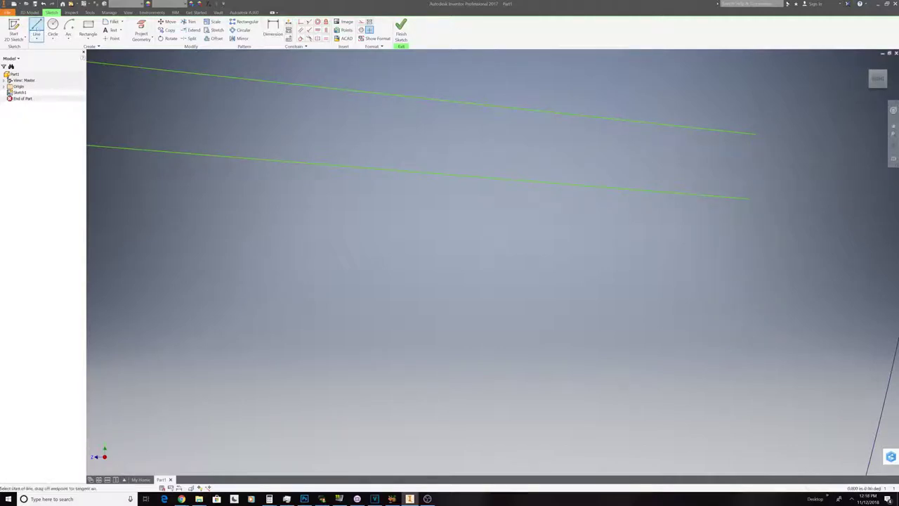
pyautogui.click(750, 199)
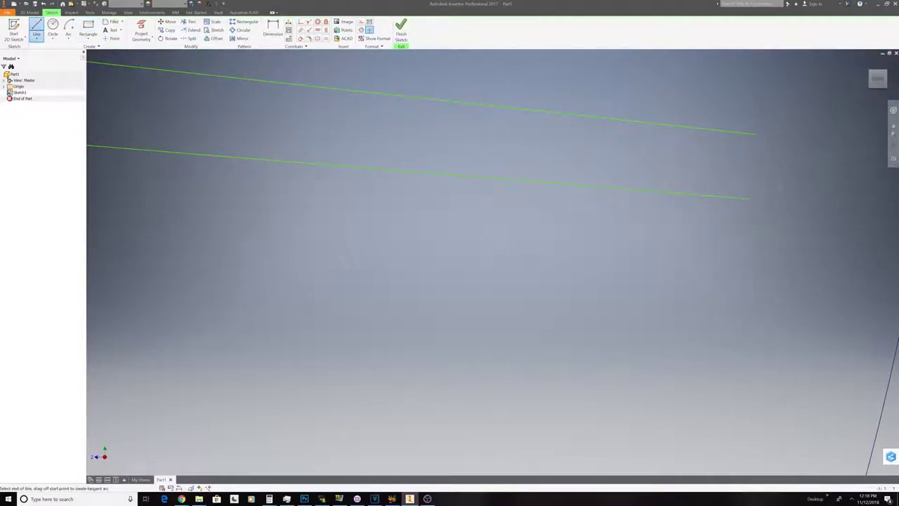
pyautogui.click(756, 135)
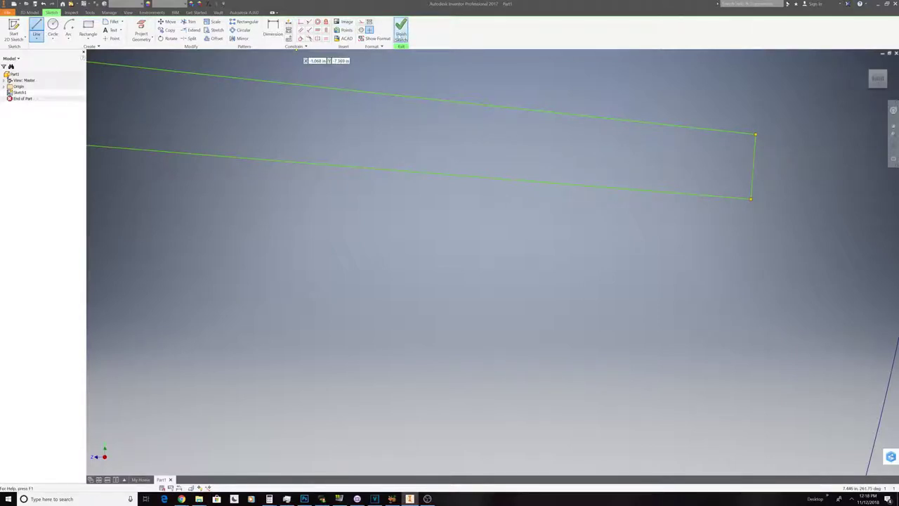
# - Close the outer end of the lower-left spoke's wide band with a new line between its edge endpoints
pyautogui.scroll(-10, 395, 297)
pyautogui.scroll(10, 106, 353)
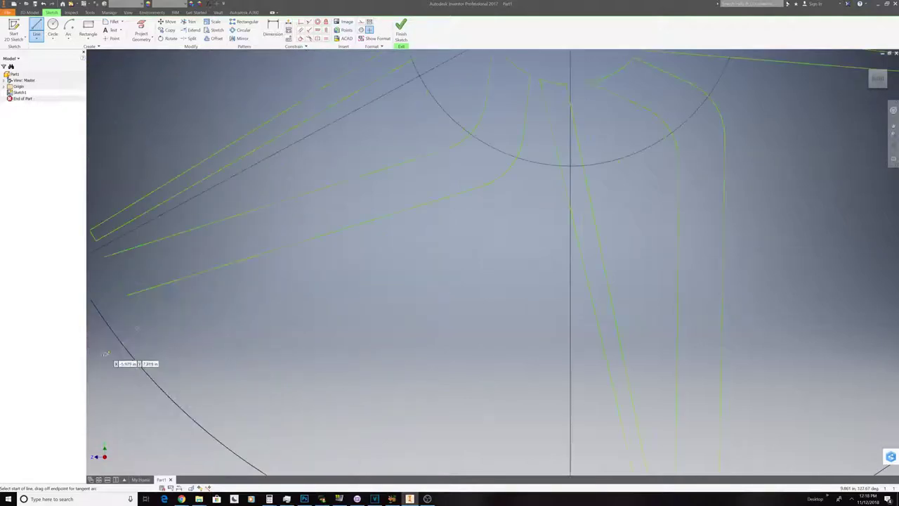
pyautogui.click(104, 257)
pyautogui.click(127, 296)
pyautogui.scroll(-10, 211, 304)
pyautogui.rightClick(374, 201)
pyautogui.click(399, 202)
# - Replace the outer end line of the top spoke's narrow band with a new line joining its edge endpoints
pyautogui.scroll(4, 323, 234)
pyautogui.scroll(-3, 324, 235)
pyautogui.scroll(5, 338, 121)
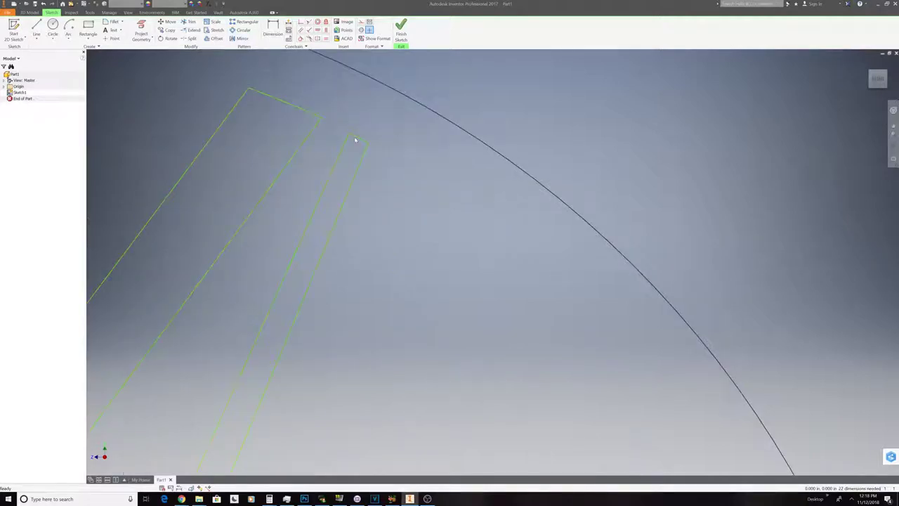
pyautogui.rightClick(358, 138)
pyautogui.click(358, 117)
pyautogui.click(36, 30)
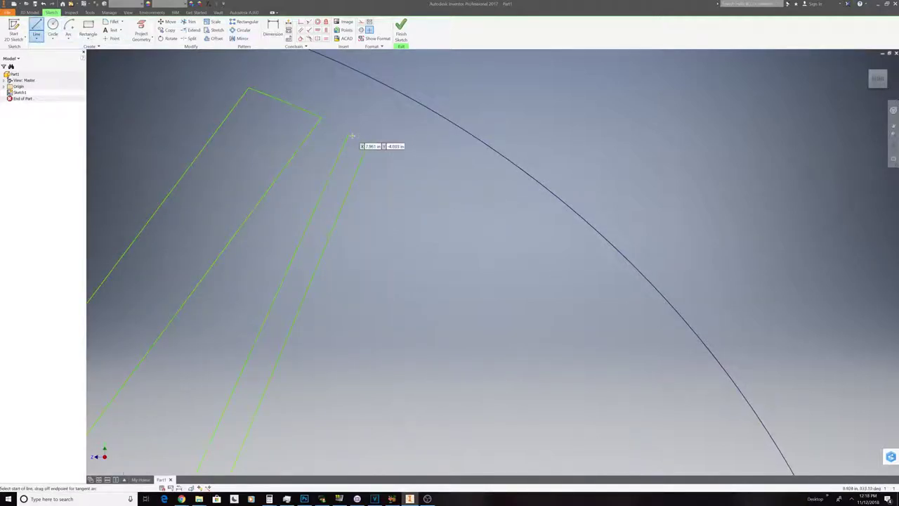
pyautogui.click(348, 134)
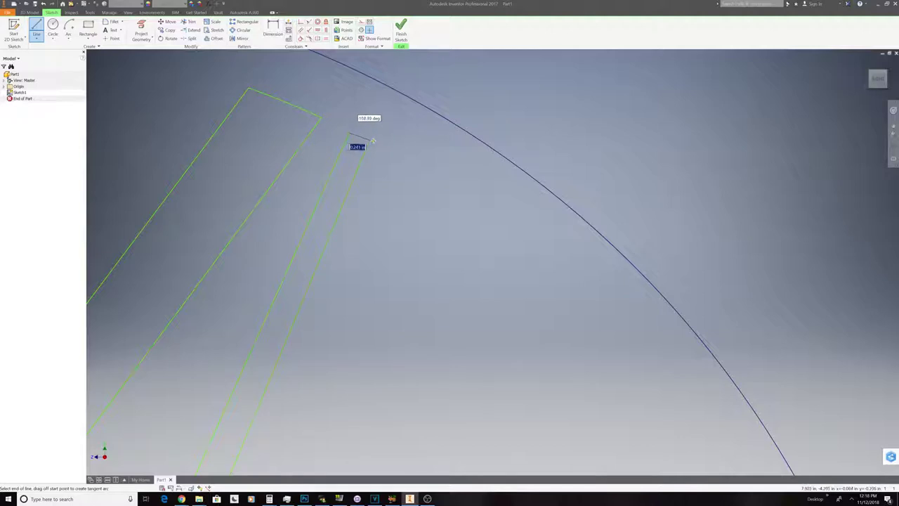
pyautogui.scroll(8, 367, 142)
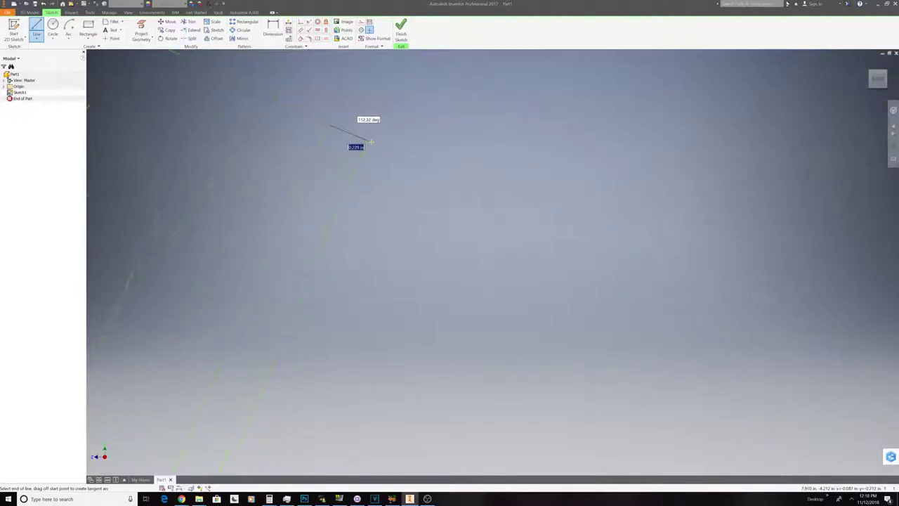
pyautogui.click(355, 136)
pyautogui.scroll(-8, 317, 189)
pyautogui.rightClick(261, 156)
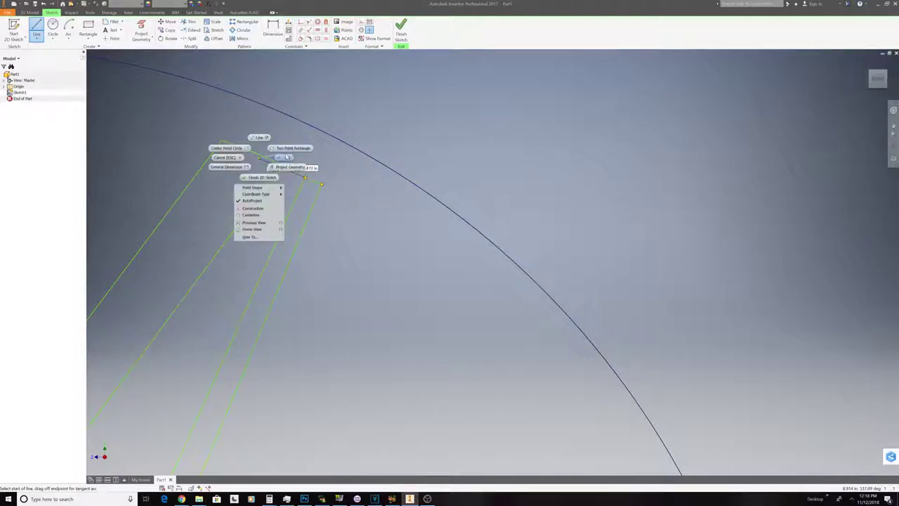
pyautogui.click(280, 156)
# - Delete the outer end line of the top spoke's wide band and redraw it between the two edge endpoints
pyautogui.rightClick(267, 160)
pyautogui.click(267, 161)
pyautogui.rightClick(267, 160)
pyautogui.click(265, 141)
pyautogui.click(36, 28)
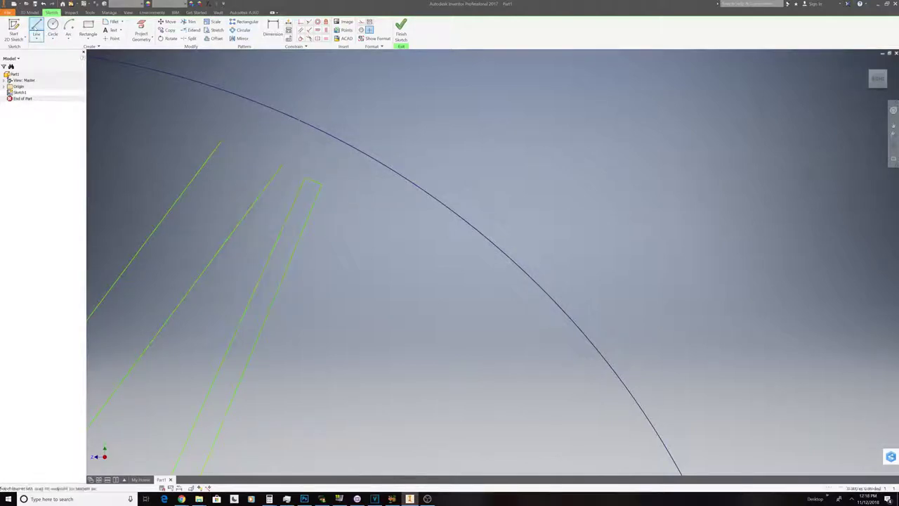
pyautogui.click(220, 141)
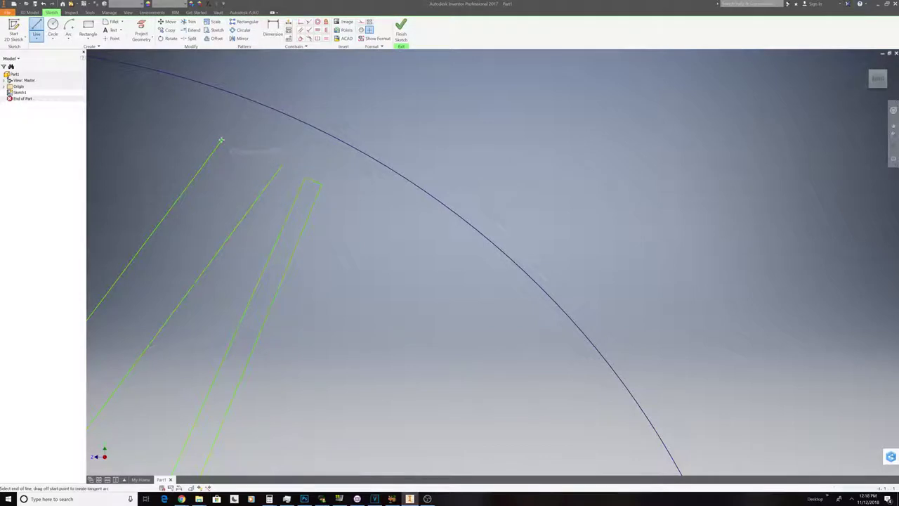
pyautogui.click(282, 164)
pyautogui.rightClick(355, 181)
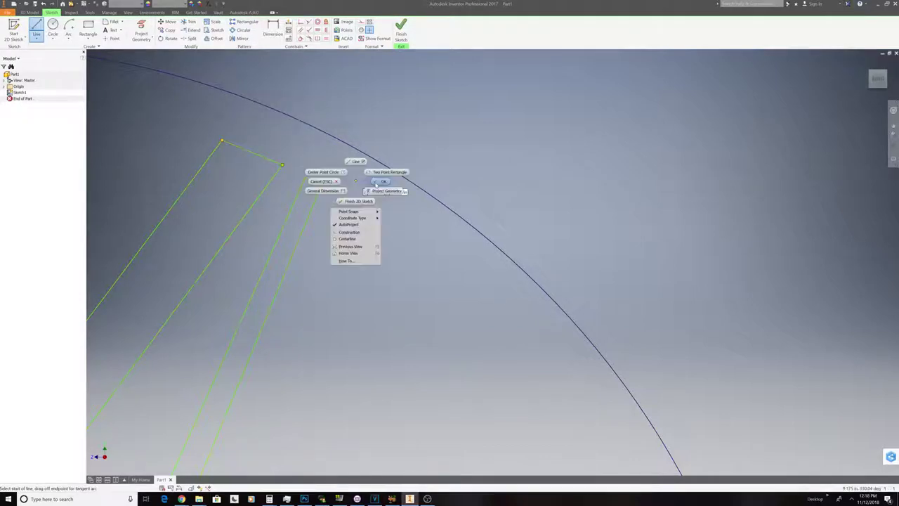
pyautogui.click(377, 184)
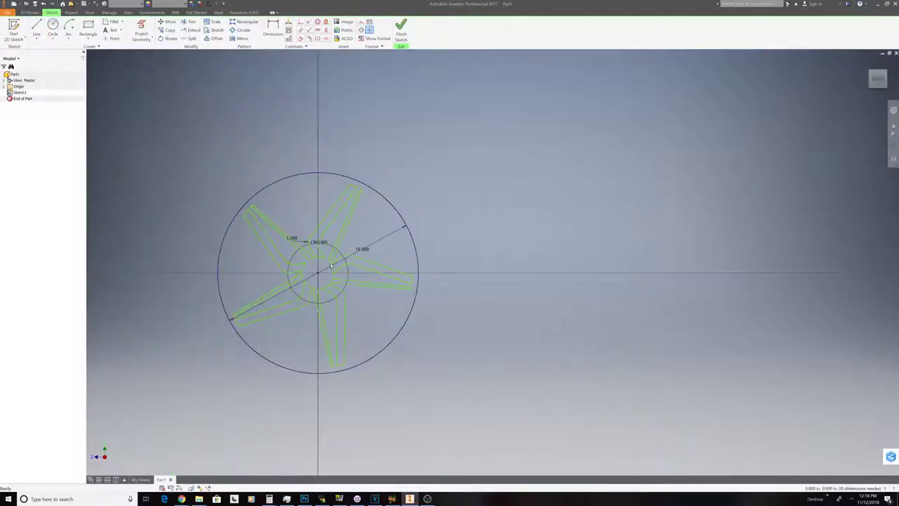
# - Finish the sketch and start Extrude again to look for spoke profiles that are still open
pyautogui.scroll(-3, 330, 267)
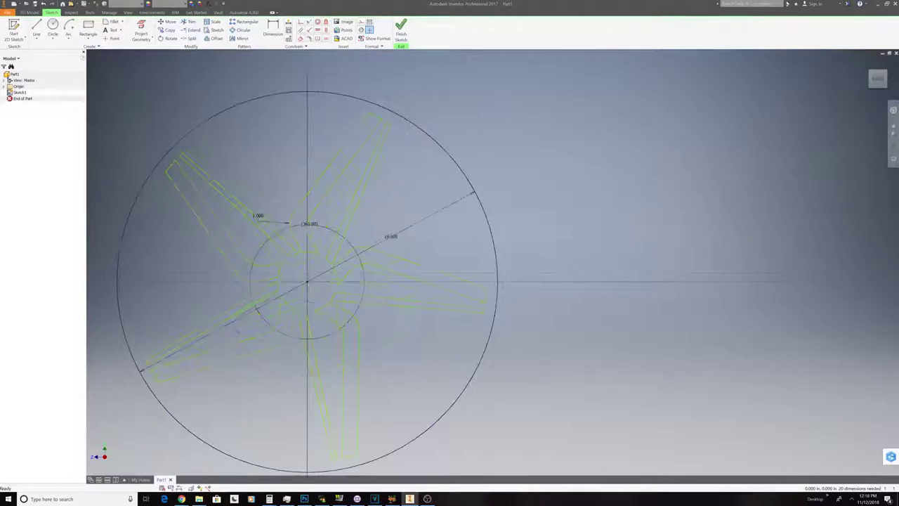
pyautogui.click(401, 30)
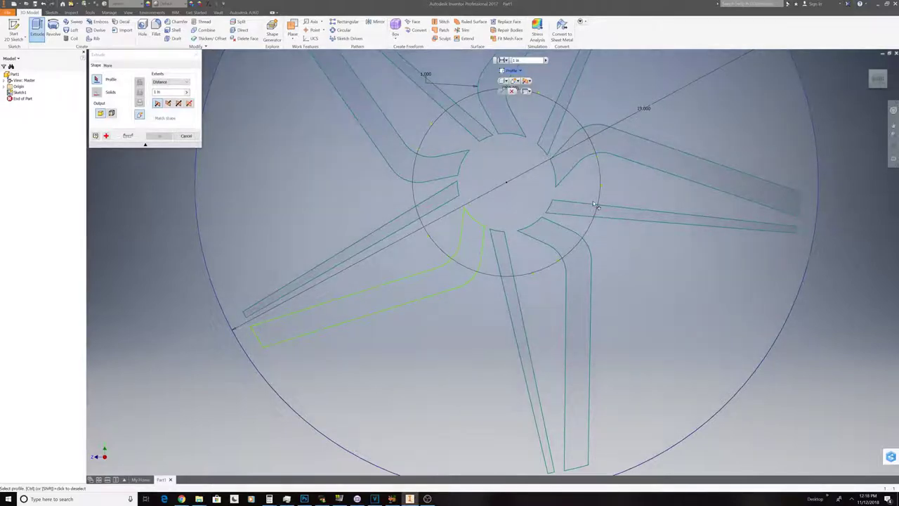
pyautogui.click(197, 55)
pyautogui.press('Escape')
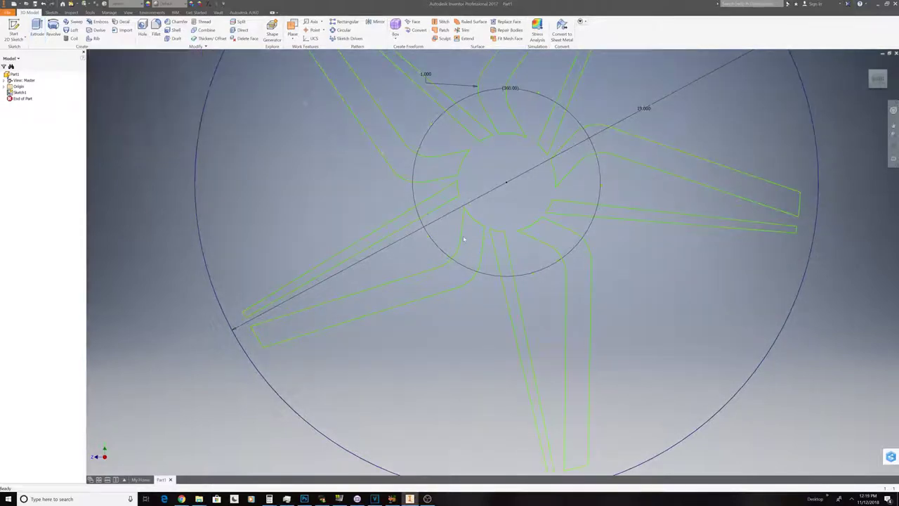
# - Reopen the wheel sketch and delete the arc at the inner end of the lower-left spoke's wide band
pyautogui.rightClick(462, 233)
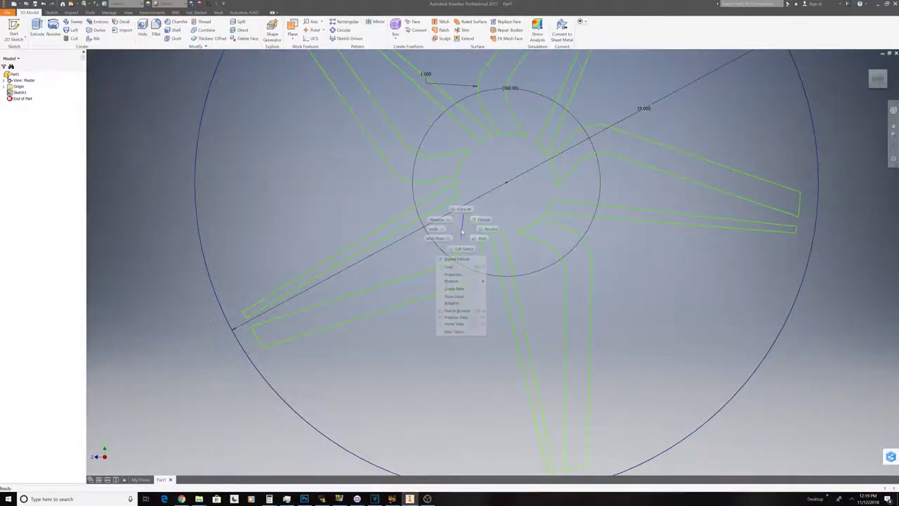
pyautogui.click(453, 338)
pyautogui.scroll(5, 461, 309)
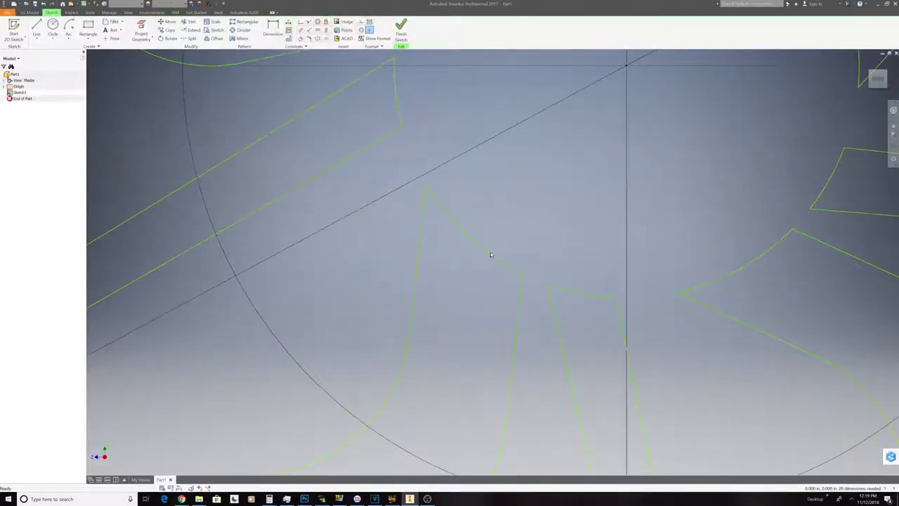
pyautogui.click(429, 190)
pyautogui.rightClick(429, 192)
pyautogui.click(439, 243)
# - Close the inner end of the lower-left spoke's wide band with a wheel-centred arc and finish the sketch
pyautogui.click(69, 28)
pyautogui.scroll(-5, 593, 228)
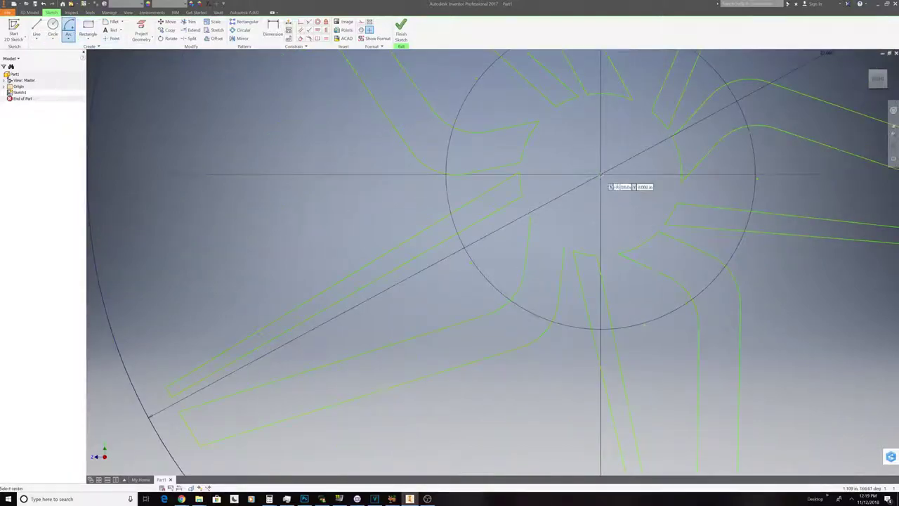
pyautogui.click(601, 174)
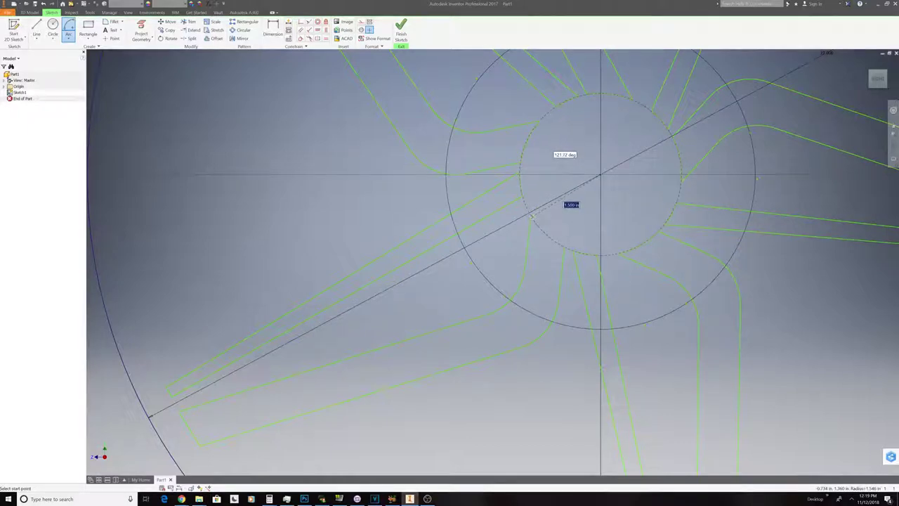
pyautogui.click(532, 215)
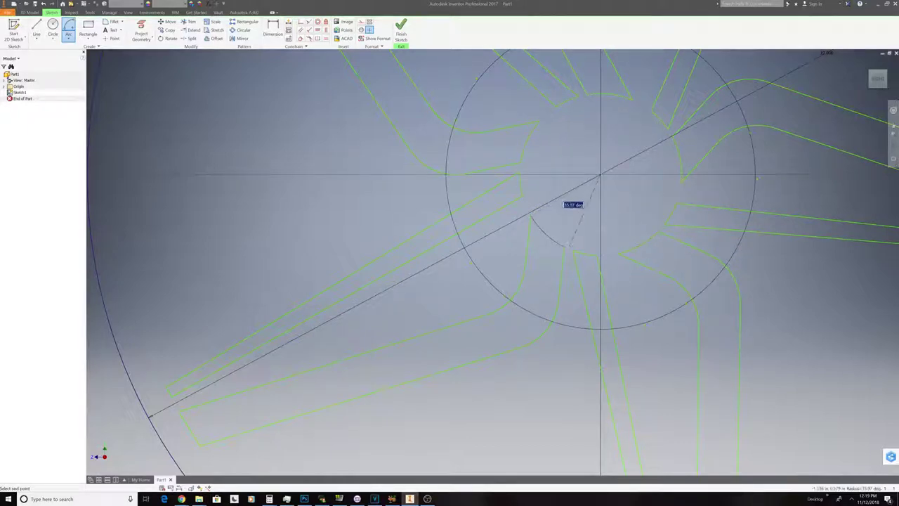
pyautogui.click(565, 248)
pyautogui.rightClick(588, 222)
pyautogui.click(609, 222)
pyautogui.click(401, 32)
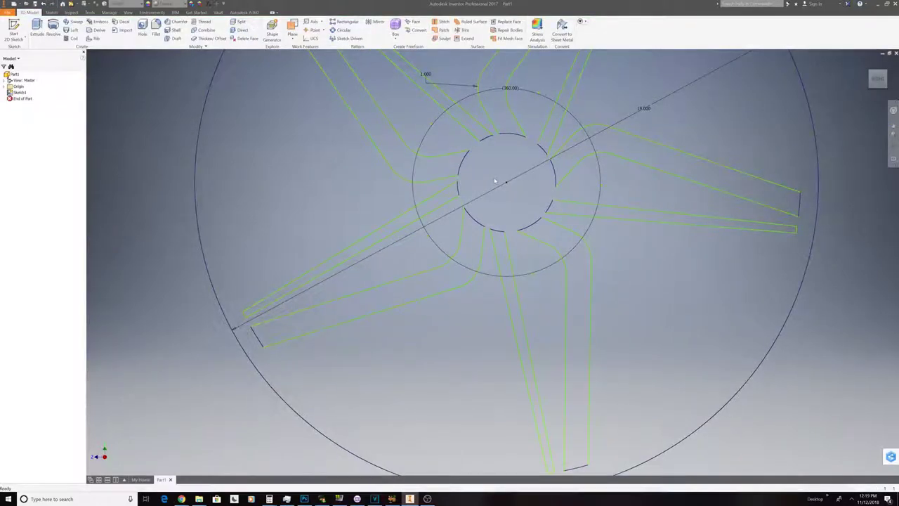
# - Extrude the wide and narrow band profiles of all five spokes by 1 in as a solid
pyautogui.scroll(-5, 495, 181)
pyautogui.scroll(2, 521, 222)
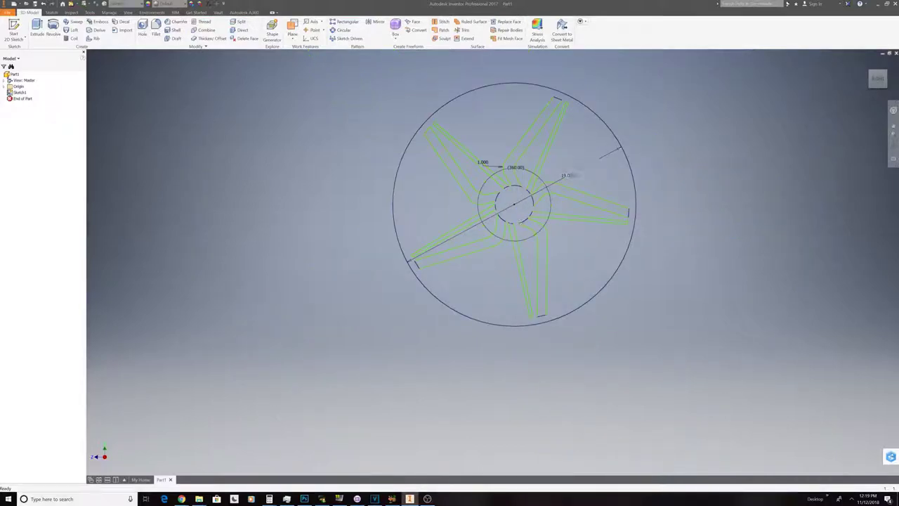
pyautogui.click(37, 28)
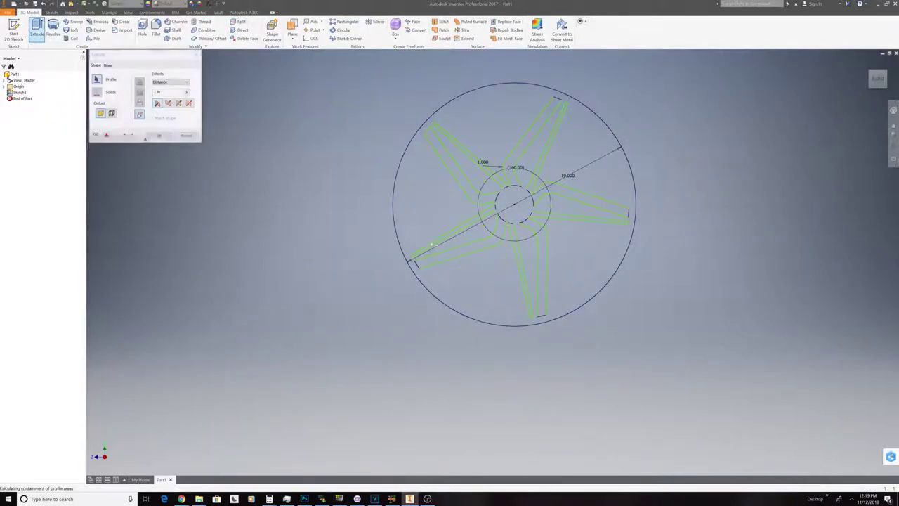
pyautogui.click(468, 249)
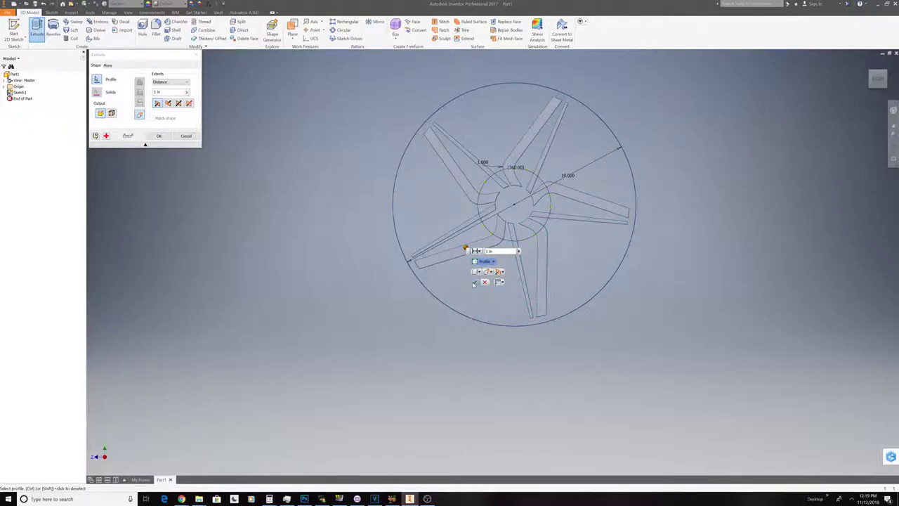
pyautogui.click(474, 282)
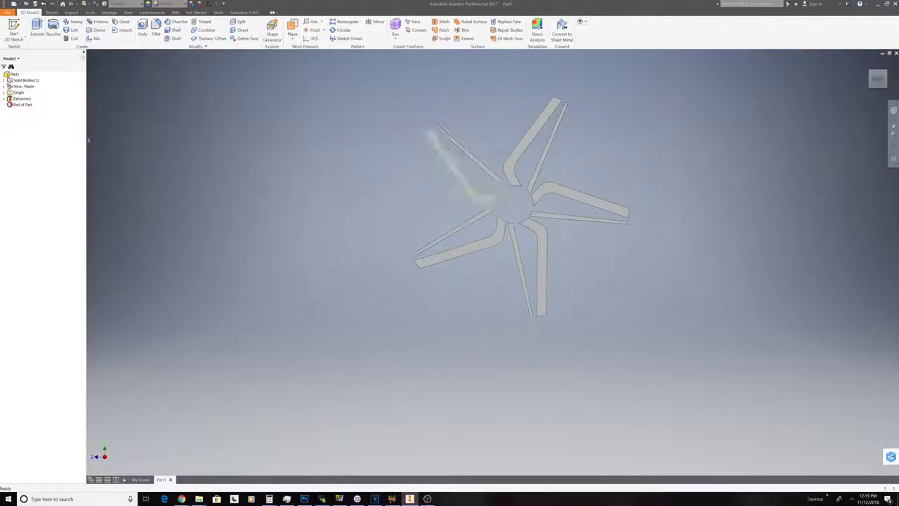
# - Display the origin's YZ plane and start a new 2D sketch on it
pyautogui.click(4, 80)
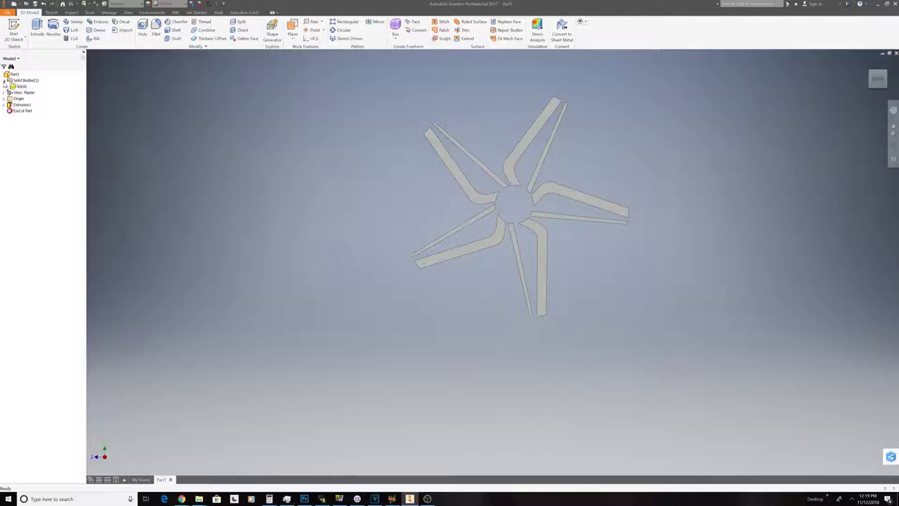
pyautogui.click(5, 92)
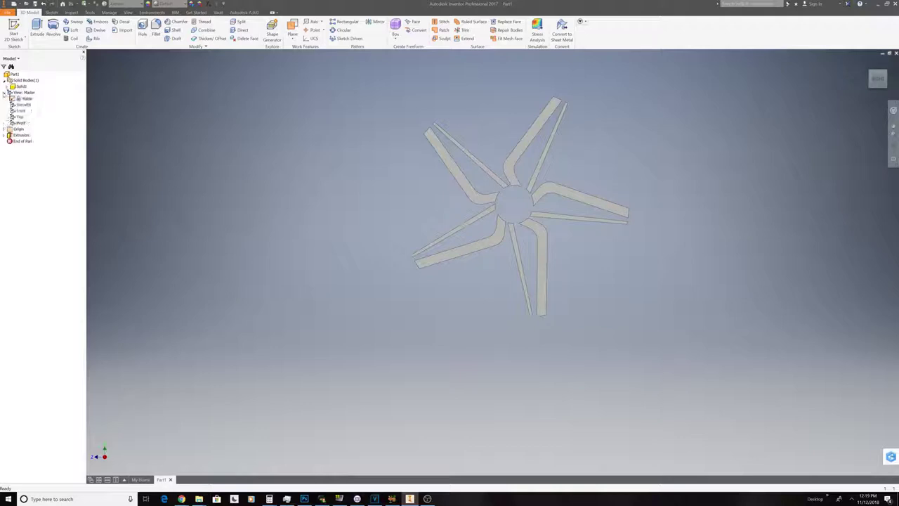
pyautogui.click(5, 129)
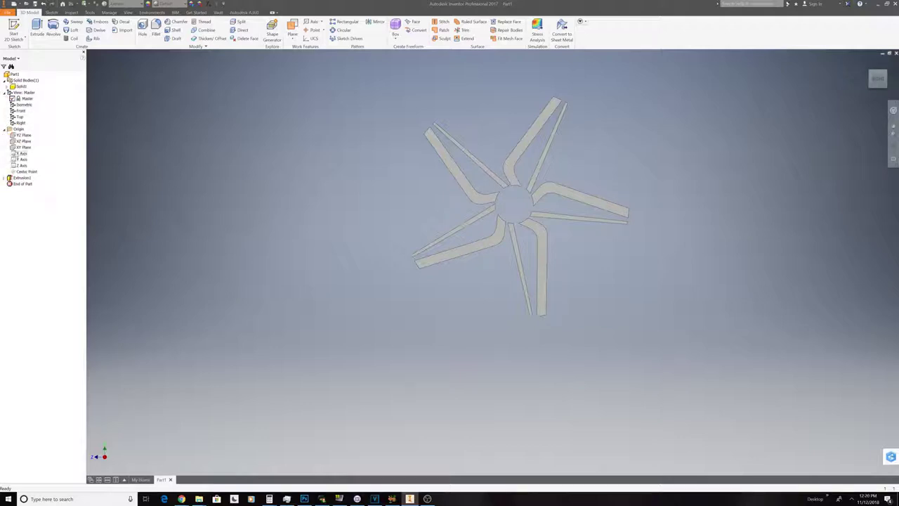
pyautogui.click(22, 135)
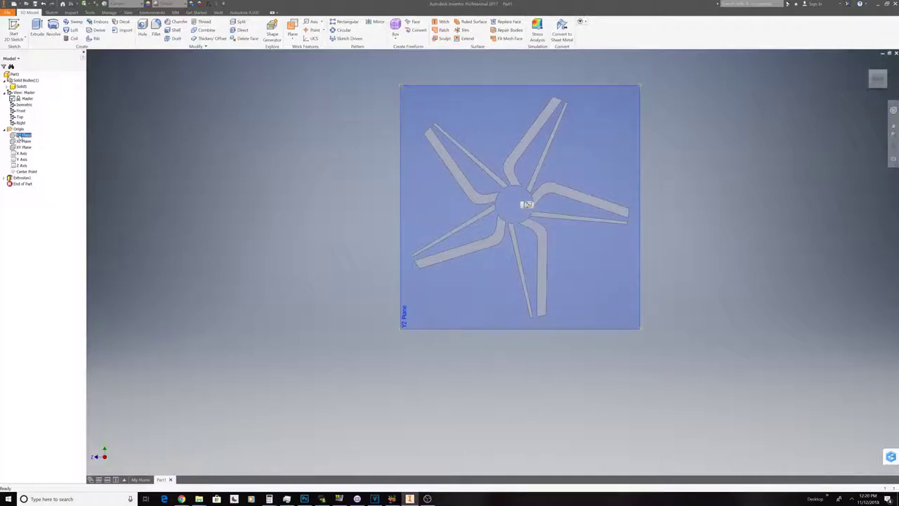
pyautogui.press('e')
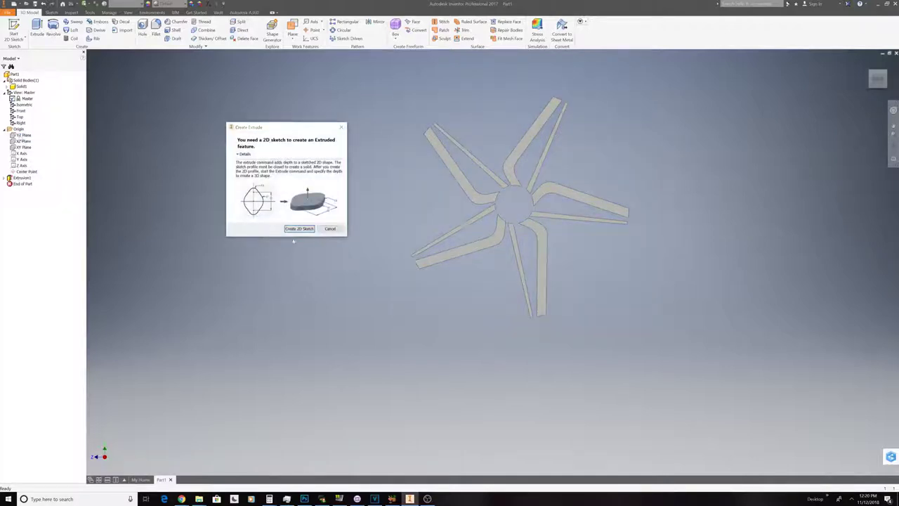
pyautogui.click(330, 229)
pyautogui.rightClick(23, 135)
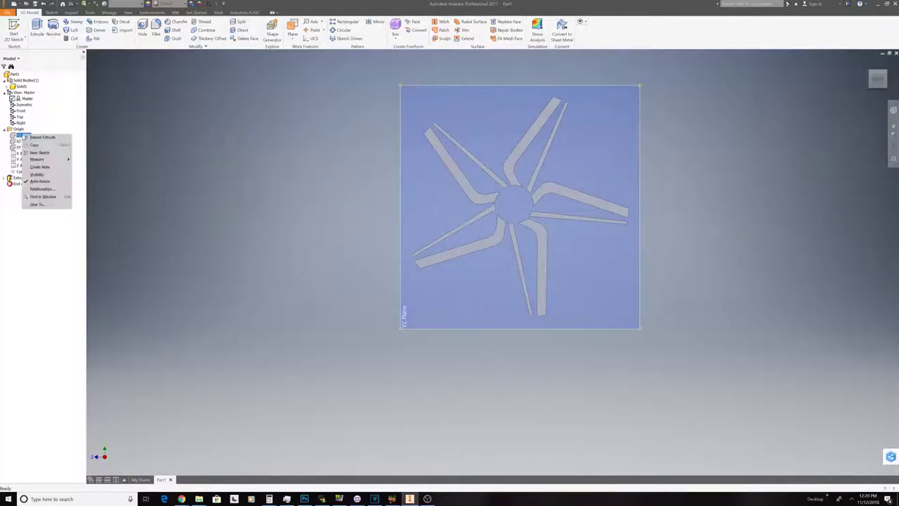
pyautogui.click(43, 182)
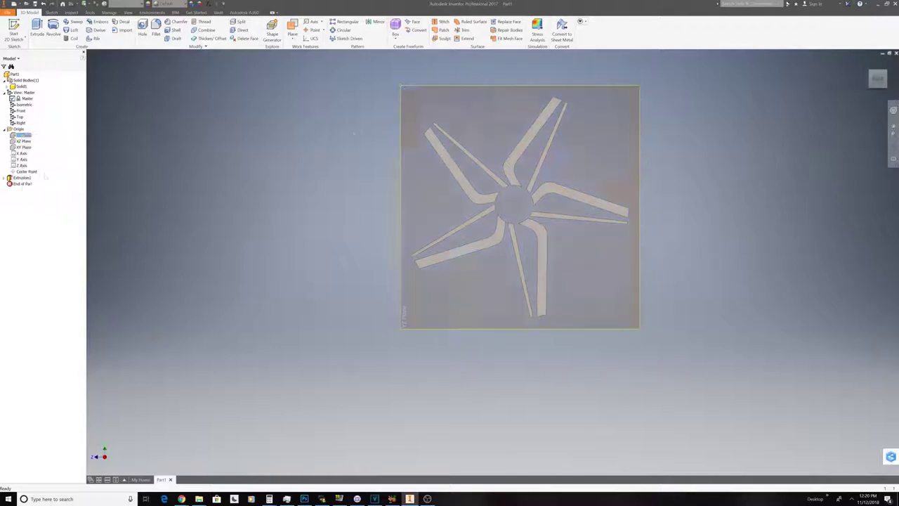
pyautogui.rightClick(474, 88)
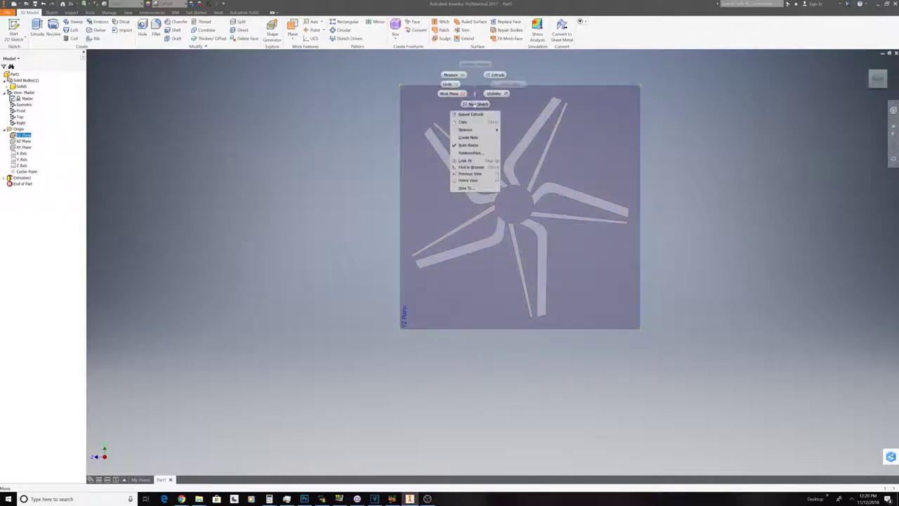
pyautogui.click(477, 104)
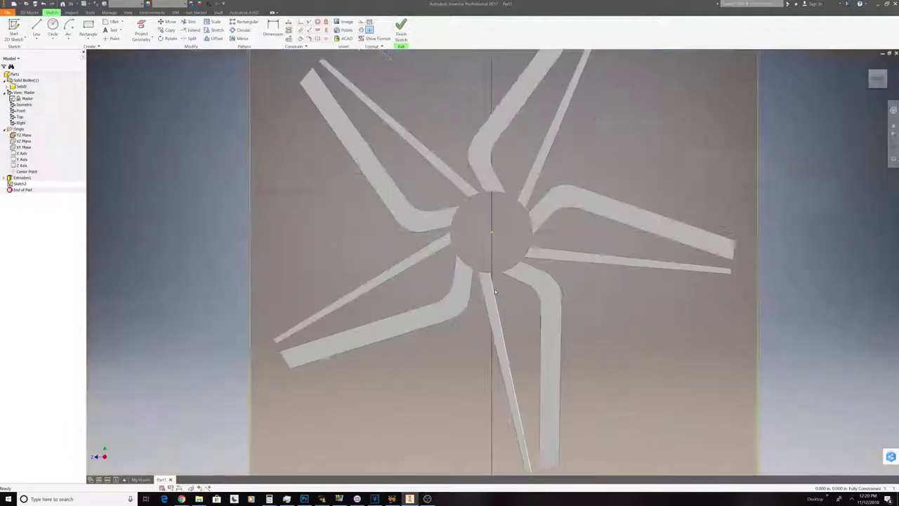
# - Sketch a circle about 17.8 in in diameter from the wheel centre out to the spoke tips and check its fit there
pyautogui.click(53, 26)
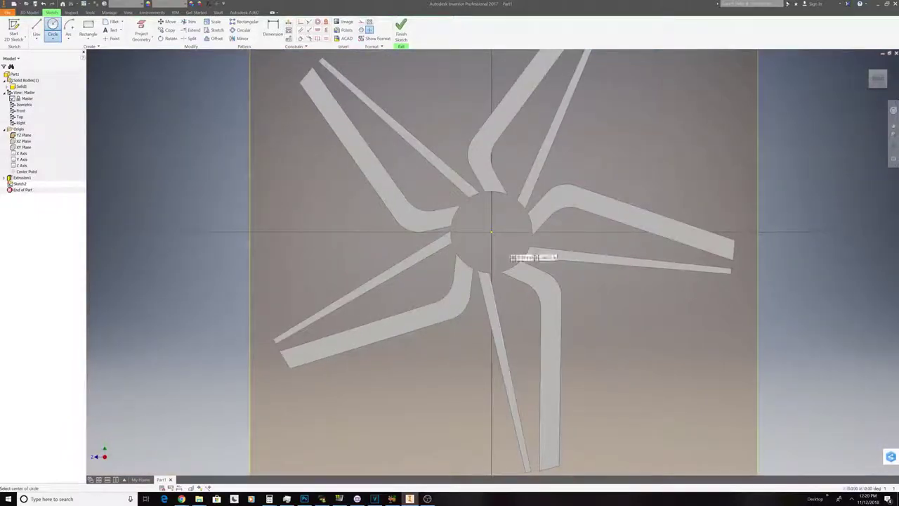
pyautogui.click(491, 232)
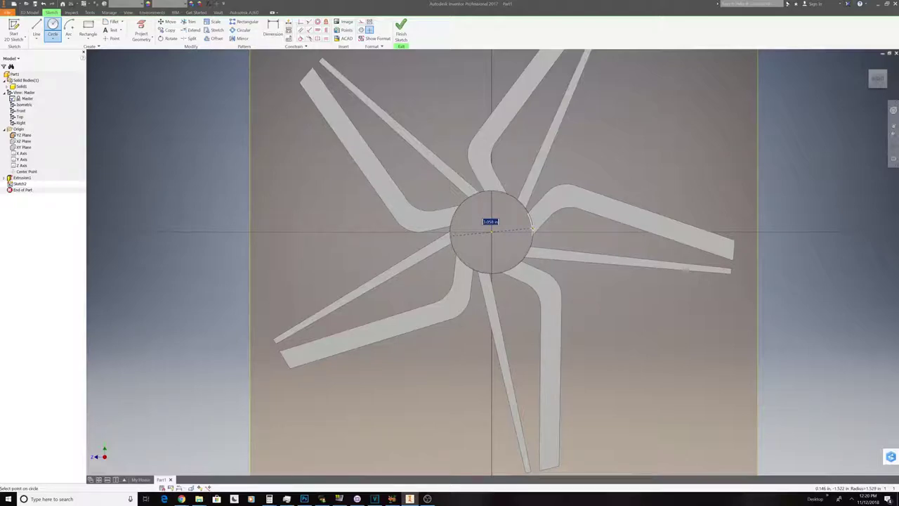
pyautogui.scroll(-5, 532, 226)
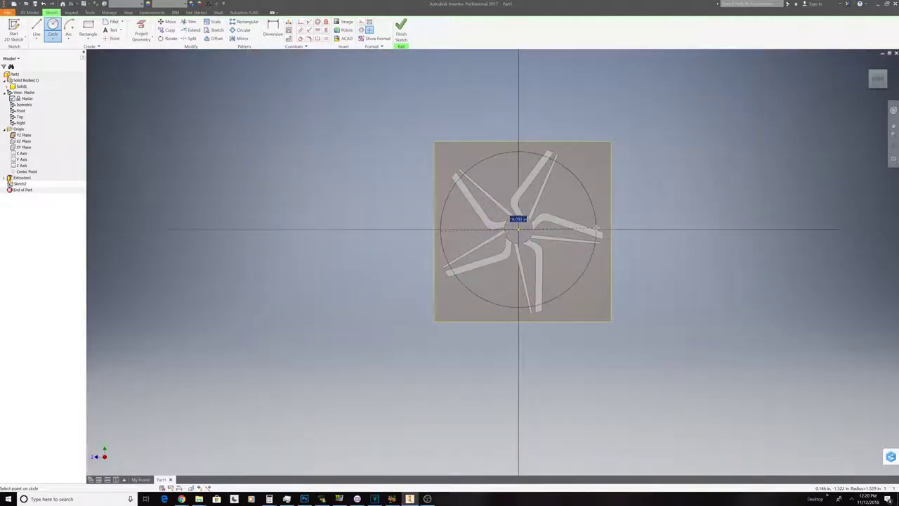
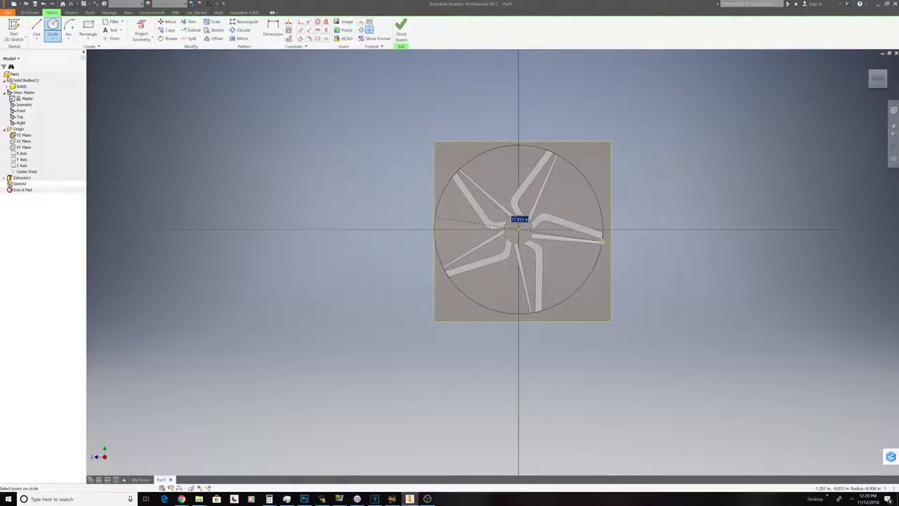
pyautogui.rightClick(621, 234)
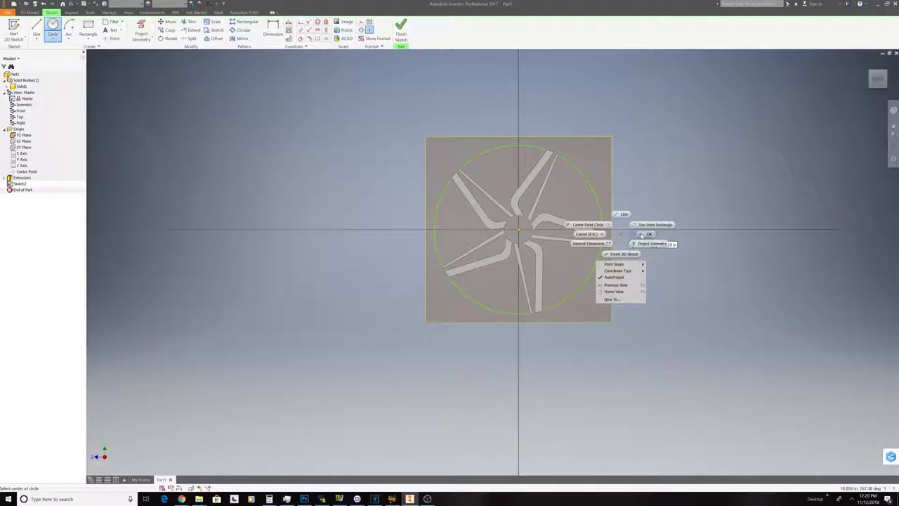
pyautogui.click(646, 234)
pyautogui.scroll(8, 593, 106)
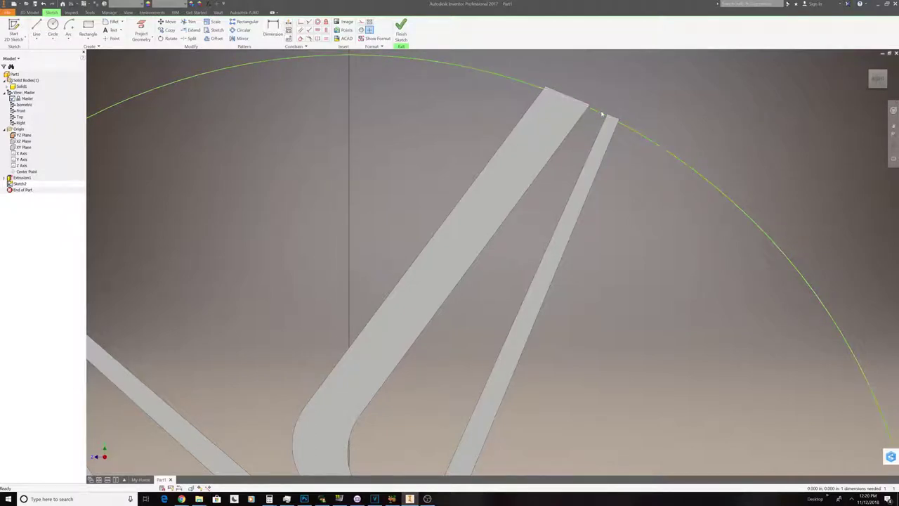
pyautogui.scroll(-5, 491, 185)
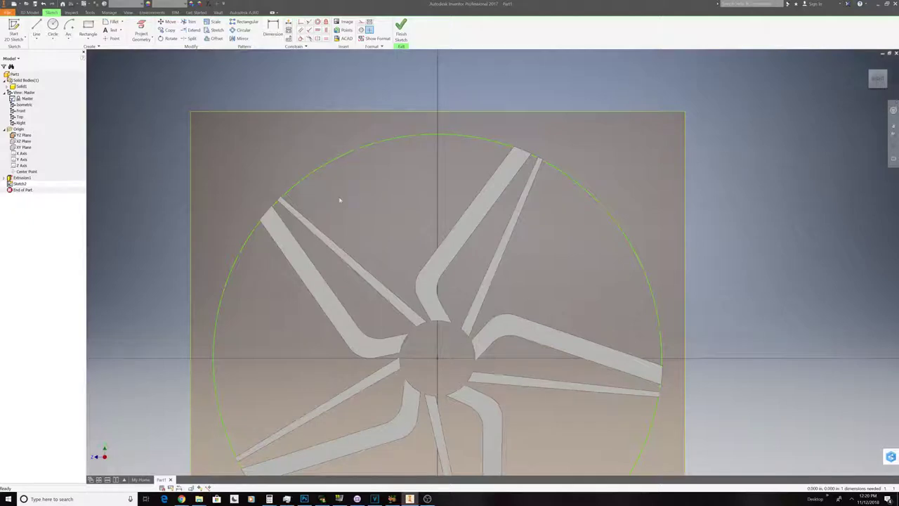
pyautogui.scroll(-3, 339, 200)
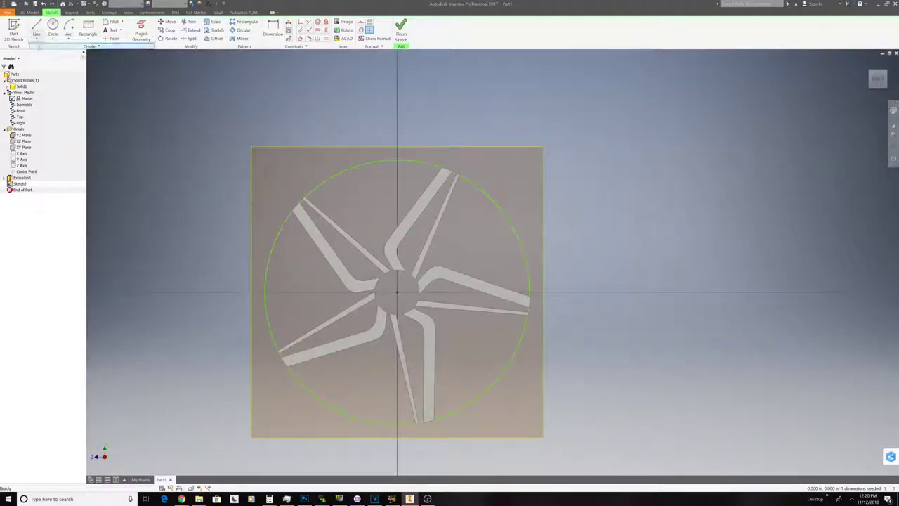
# - Sketch a concentric 19 in diameter circle around the first one and finish the sketch
pyautogui.click(53, 27)
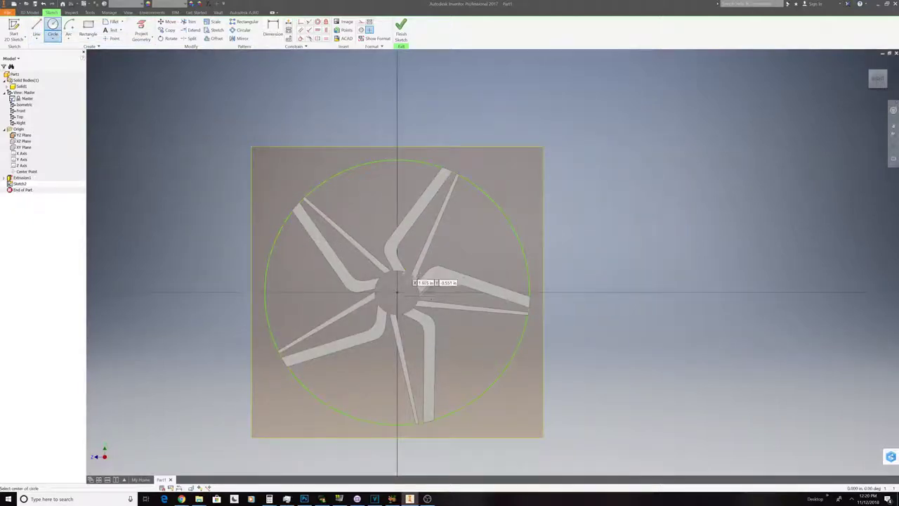
pyautogui.click(397, 291)
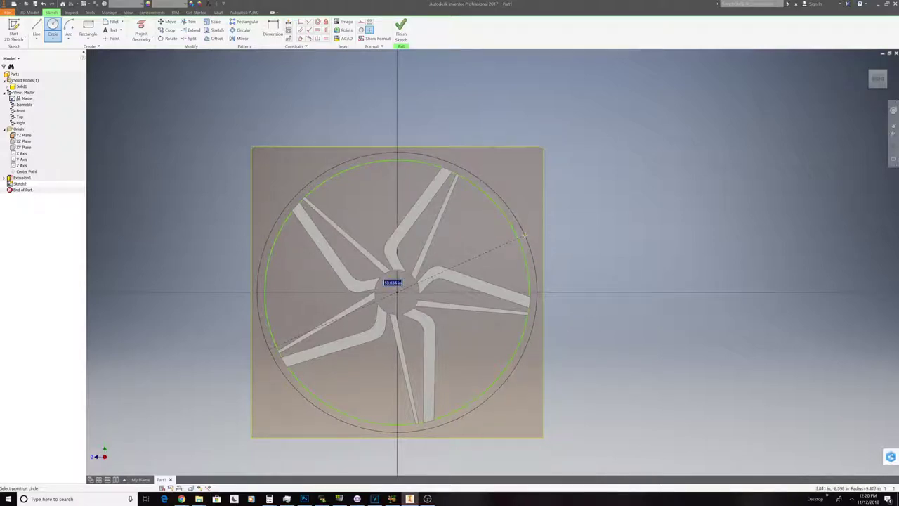
pyautogui.click(524, 236)
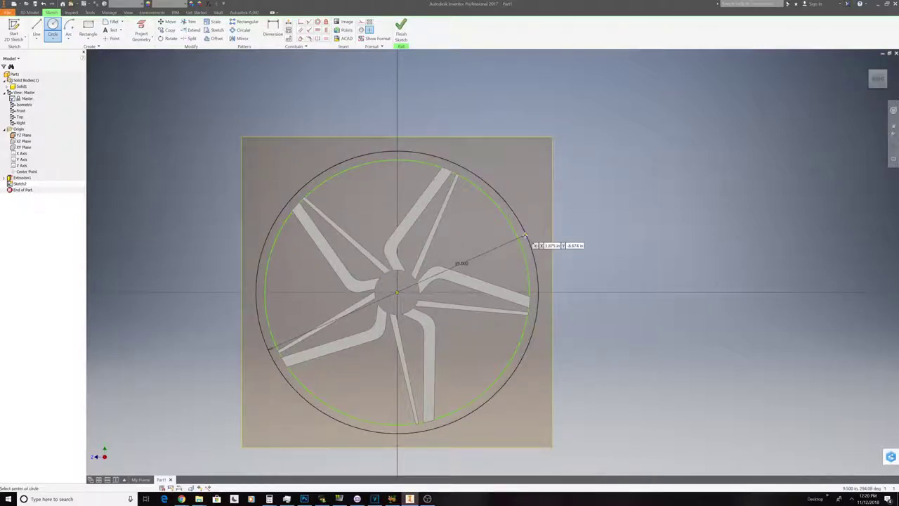
pyautogui.rightClick(524, 237)
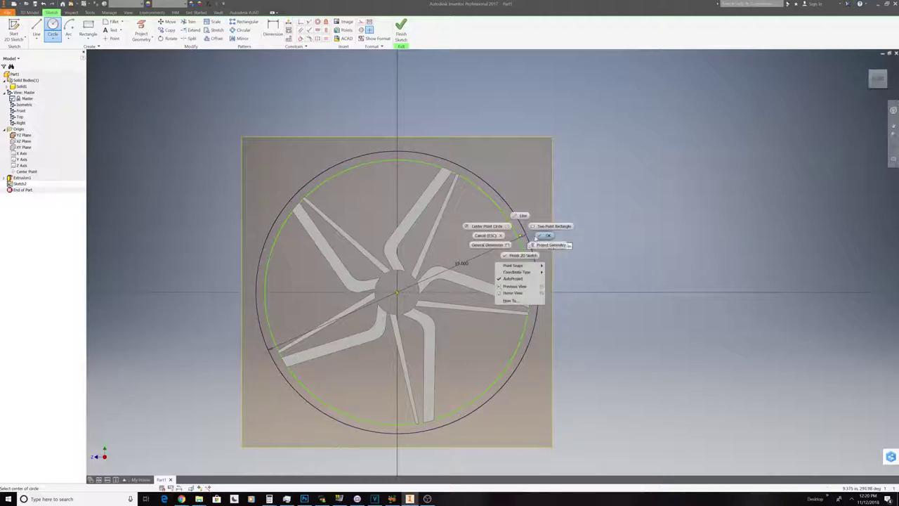
pyautogui.click(542, 235)
pyautogui.click(401, 29)
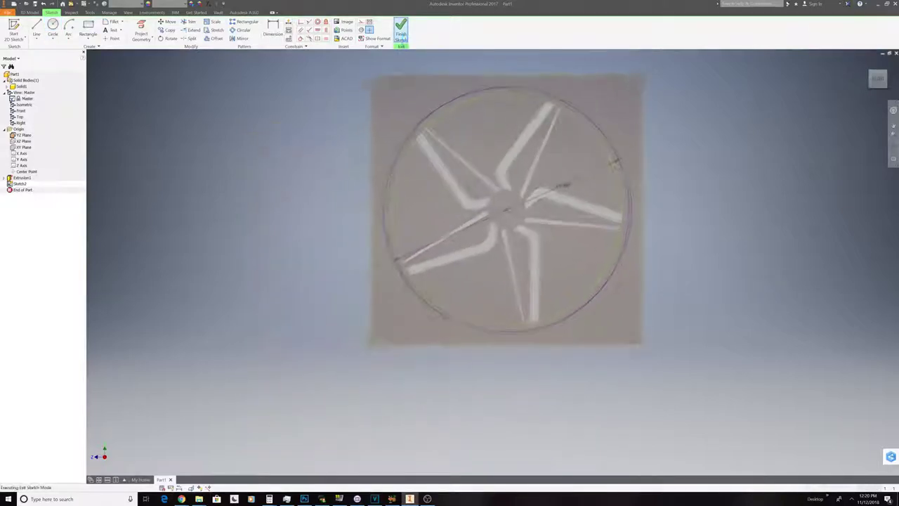
# - Start an extrusion of the ring between the two circles, symmetric about the sketch plane
pyautogui.click(37, 30)
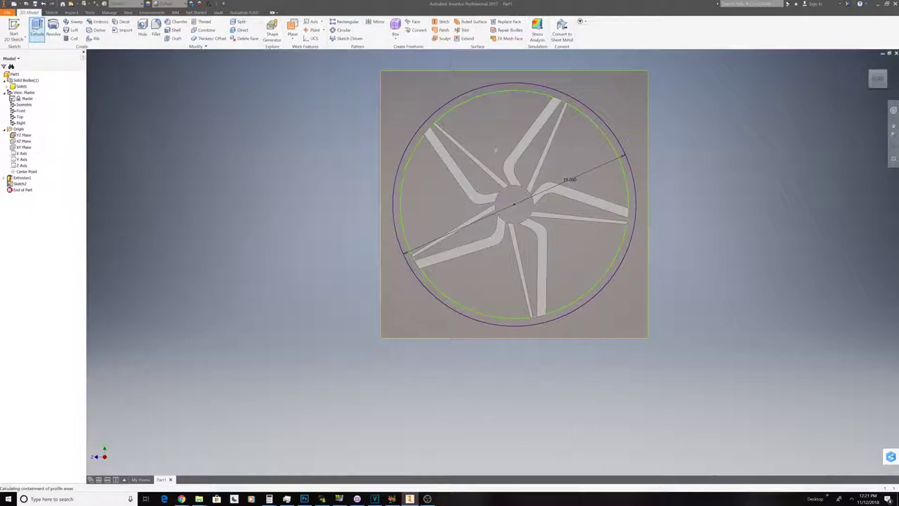
pyautogui.click(552, 99)
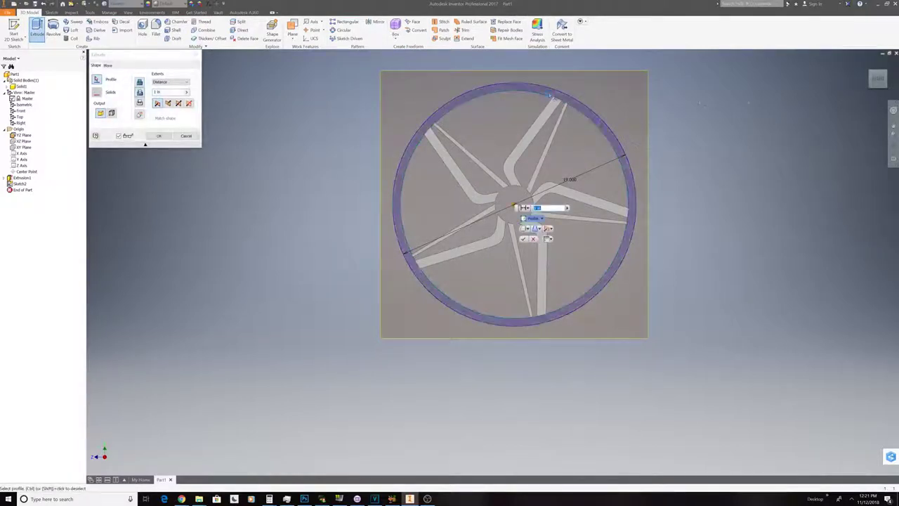
pyautogui.click(884, 83)
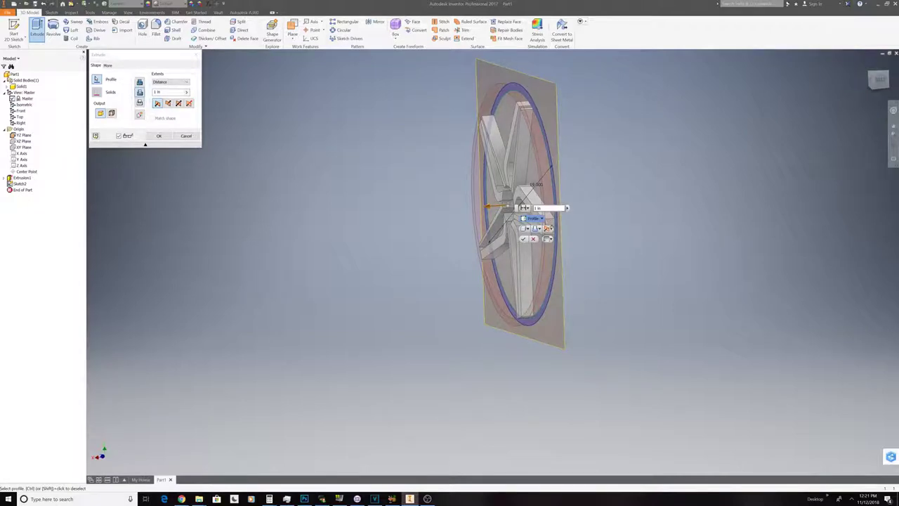
pyautogui.click(546, 229)
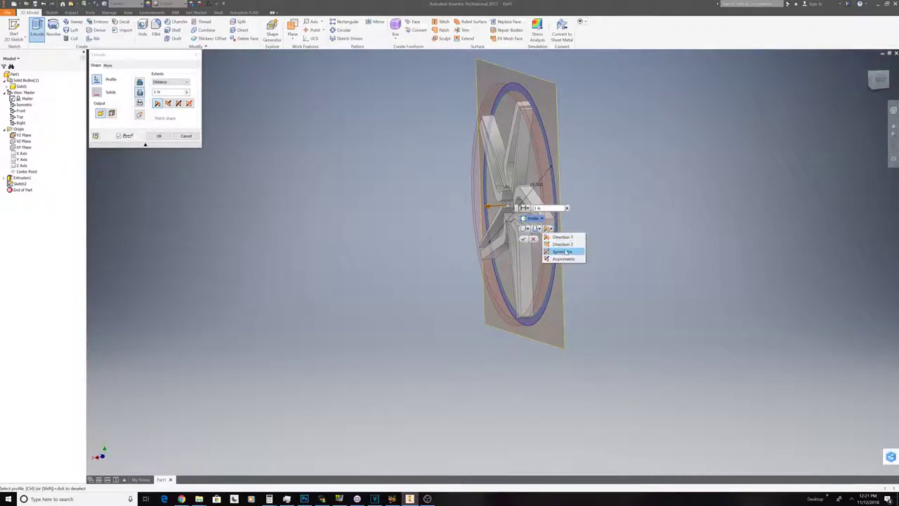
pyautogui.click(566, 252)
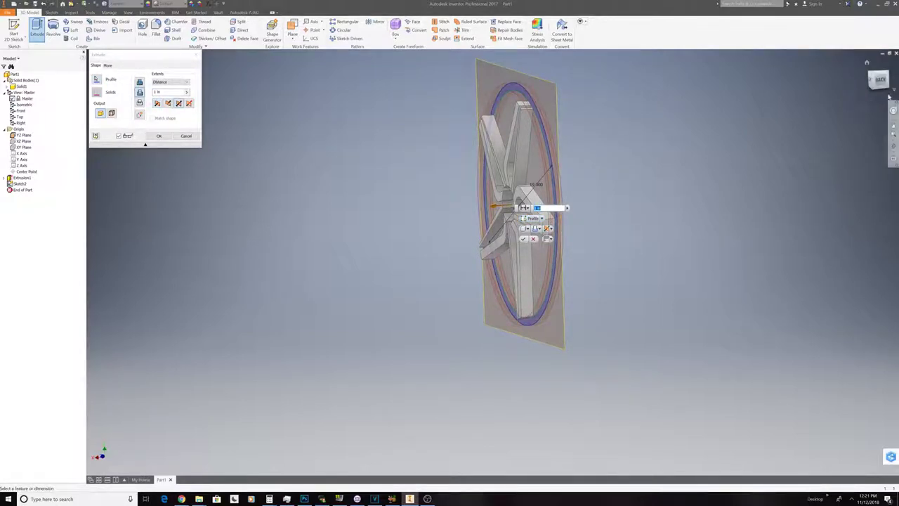
# - Stretch the rim extrusion to 9.4375 in while viewing the wheel edge-on
pyautogui.click(888, 85)
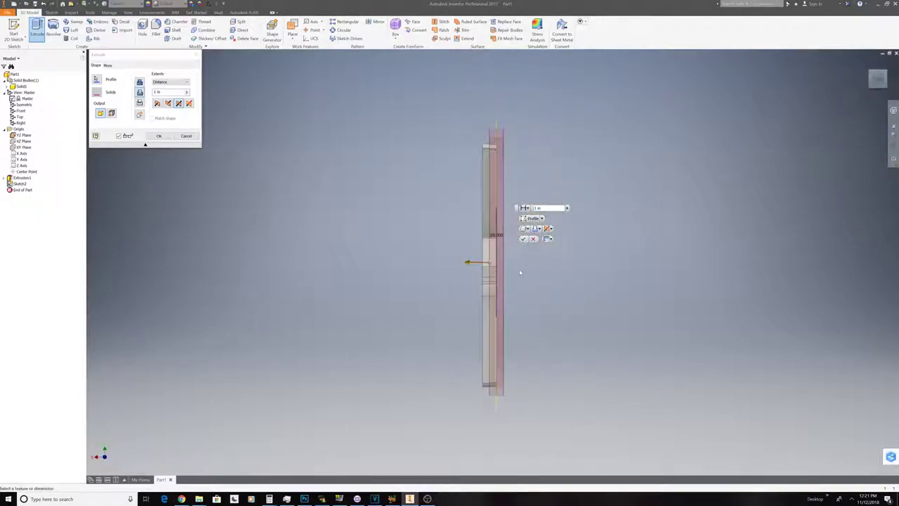
pyautogui.scroll(-3, 520, 273)
pyautogui.scroll(2, 520, 272)
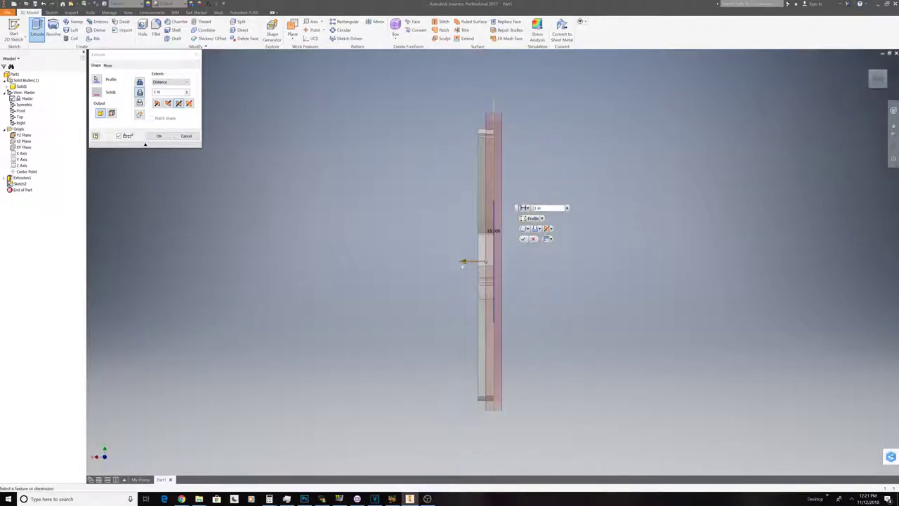
pyautogui.moveTo(465, 265); pyautogui.dragTo(395, 273)
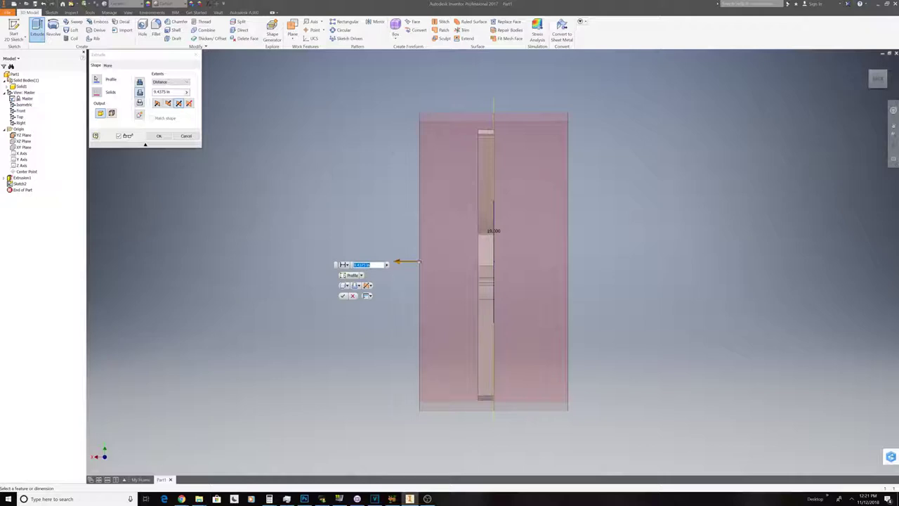
# - Check the rim preview against the spokes and set the symmetric extrusion distance to 345 mm
pyautogui.click(878, 79)
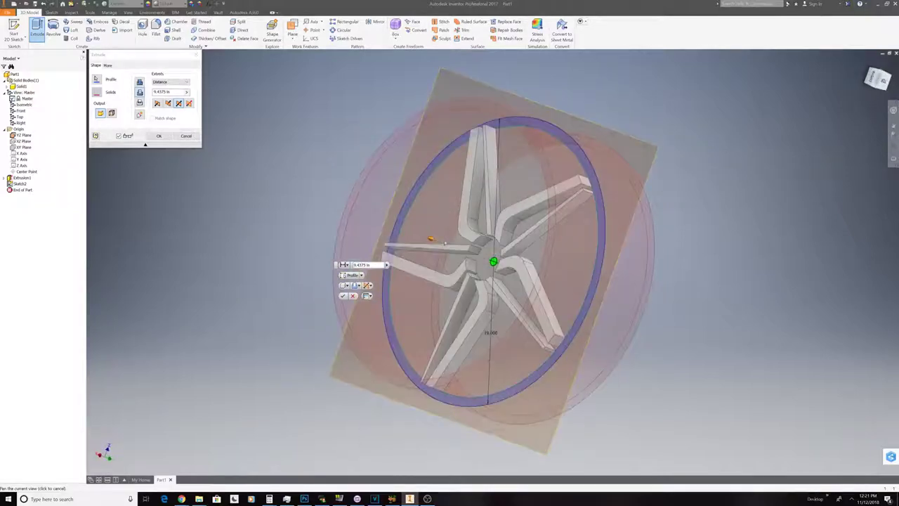
pyautogui.click(874, 76)
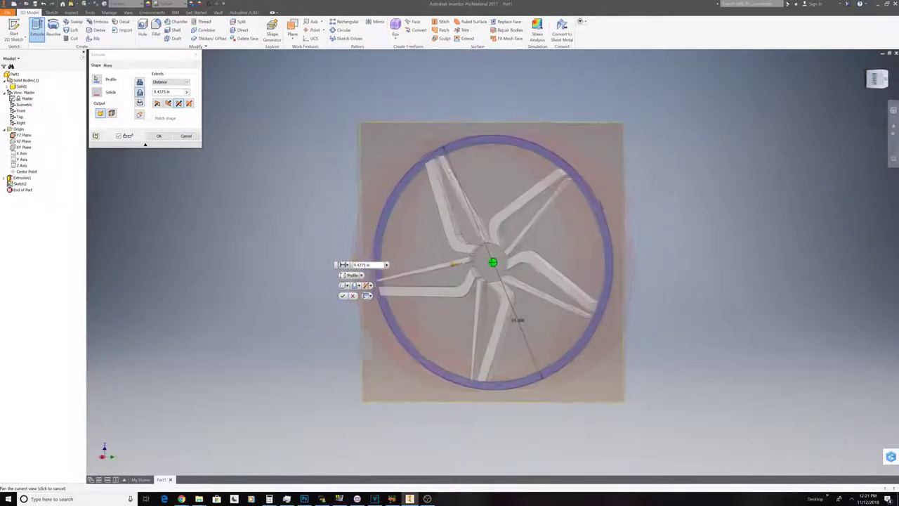
pyautogui.click(893, 79)
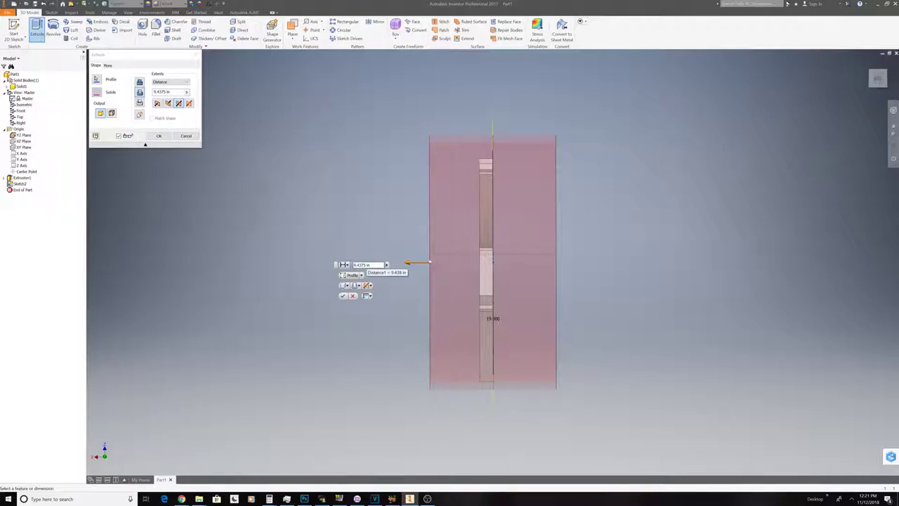
pyautogui.moveTo(370, 264); pyautogui.dragTo(359, 265)
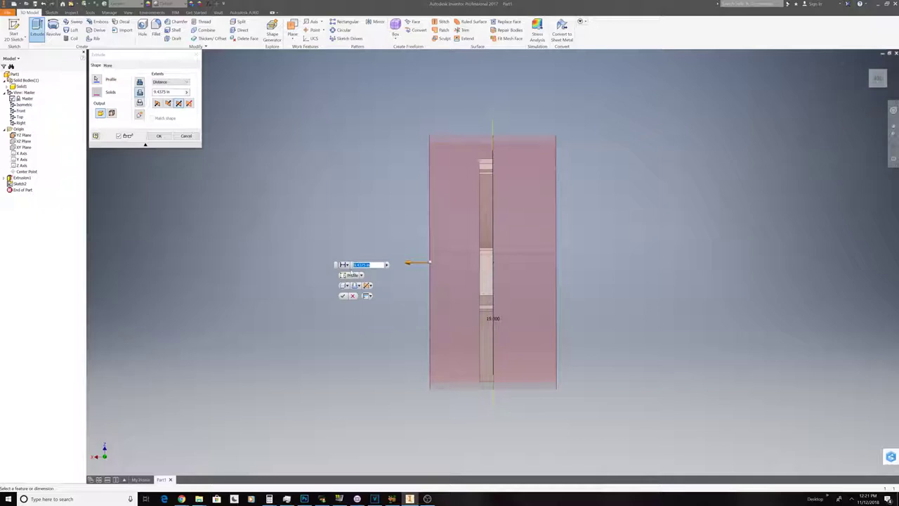
pyautogui.write('345mm')
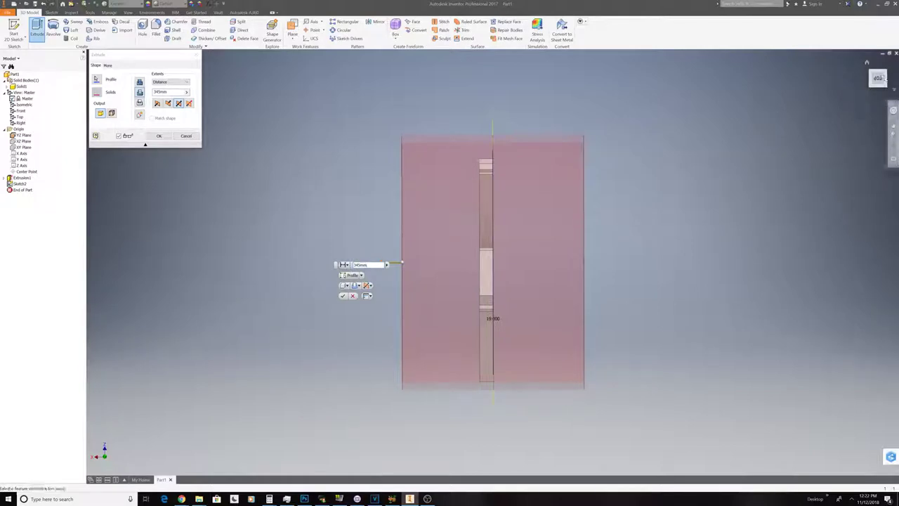
# - Set the rim's symmetric extrusion distance to 305 mm, check the preview edge-on and complete the extrusion
pyautogui.keyDown('shift'); pyautogui.moveTo(841, 104); pyautogui.dragTo(815, 104, button='middle'); pyautogui.keyUp('shift')
pyautogui.keyDown('shift'); pyautogui.moveTo(493, 263); pyautogui.dragTo(493, 262, button='middle'); pyautogui.keyUp('shift')
pyautogui.press('BackSpace')
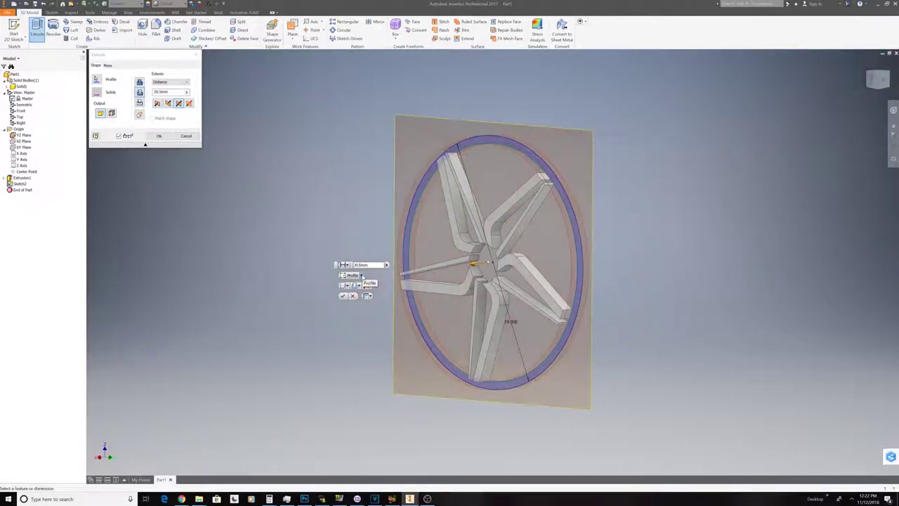
pyautogui.write('00')
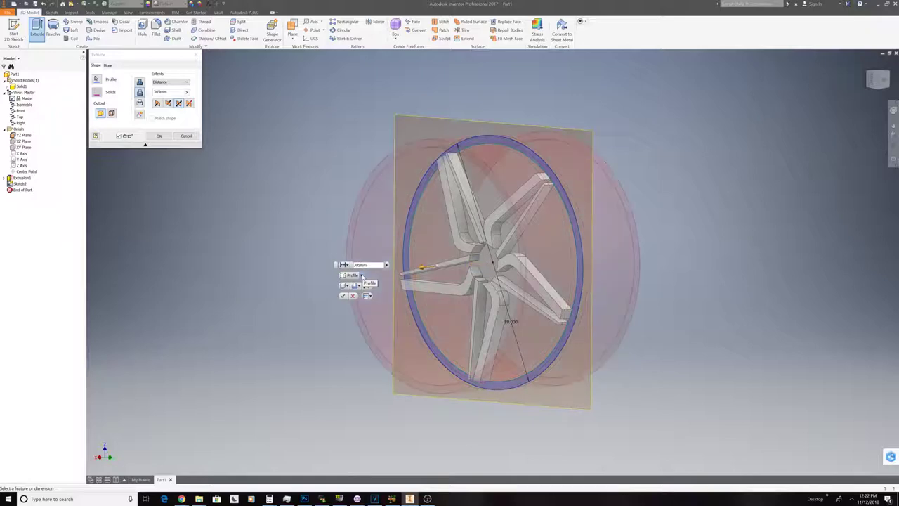
pyautogui.click(880, 80)
pyautogui.moveTo(883, 84)
pyautogui.mouseDown()
pyautogui.moveTo(868, 84)
pyautogui.moveTo(880, 83)
pyautogui.mouseUp()
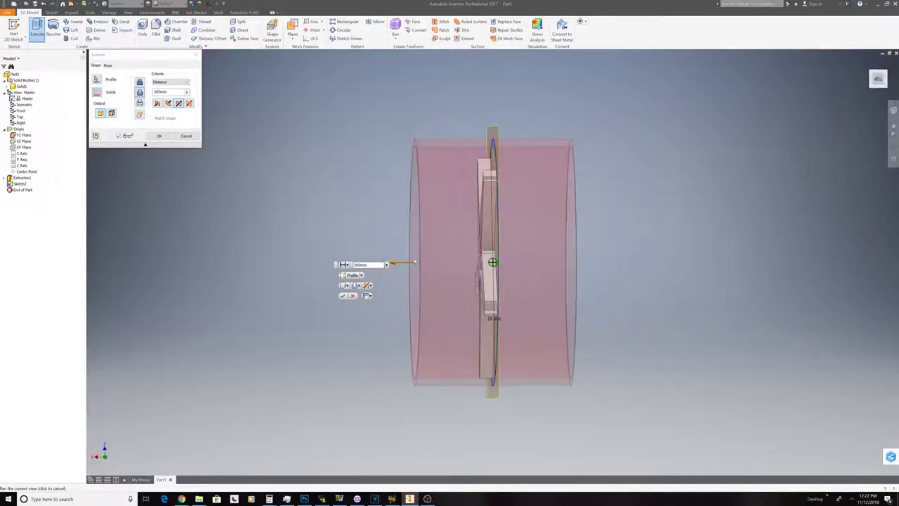
pyautogui.click(871, 84)
pyautogui.click(872, 82)
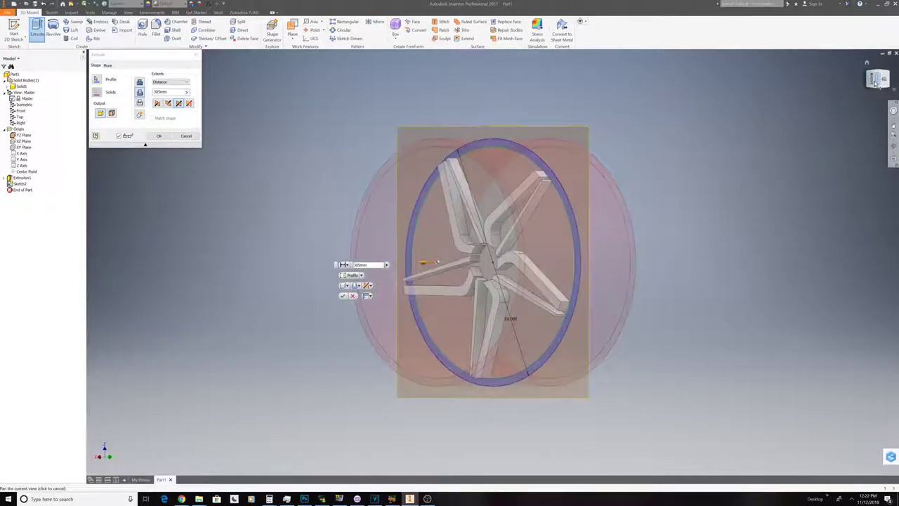
pyautogui.click(342, 296)
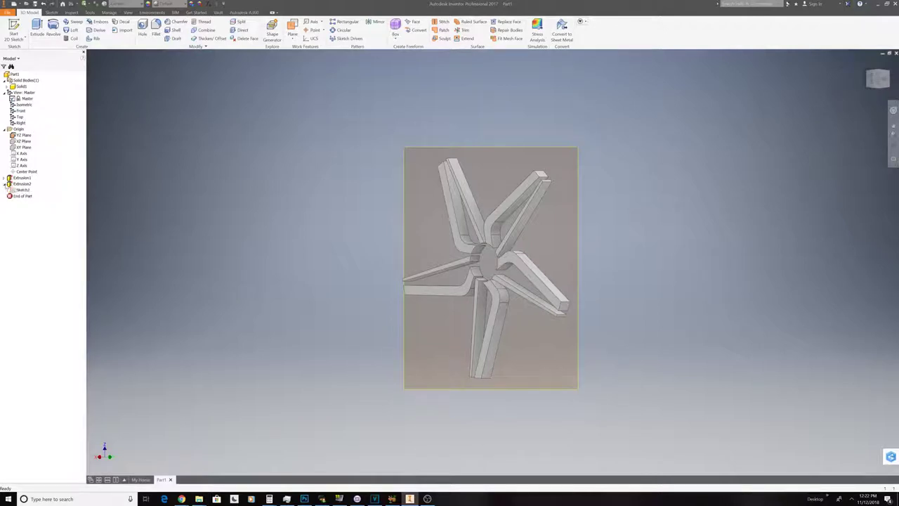
# - Edit the rim extrusion and change its operation to Join
pyautogui.rightClick(14, 184)
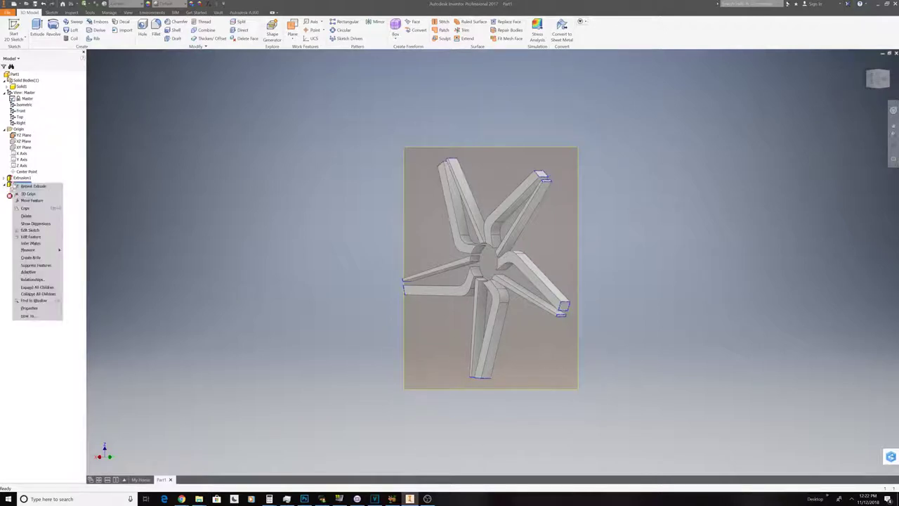
pyautogui.click(39, 237)
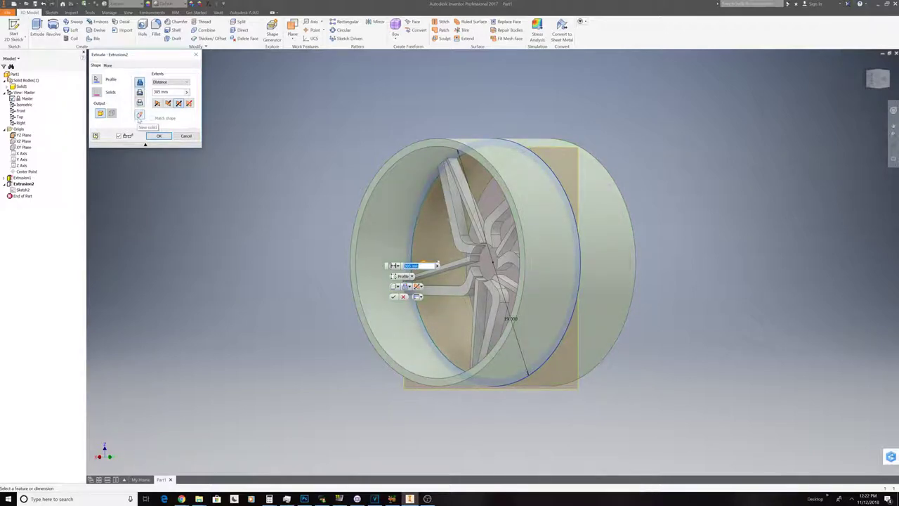
pyautogui.click(159, 137)
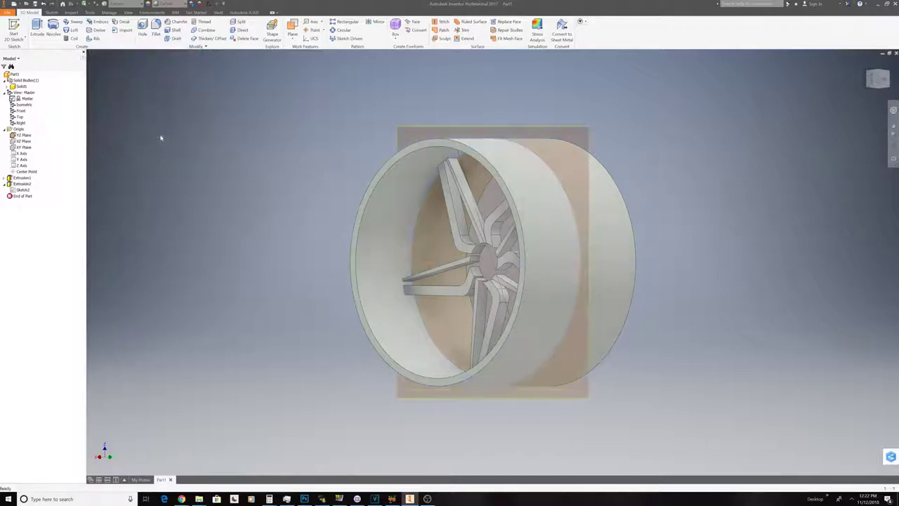
# - Start a two-distance chamfer on the inner circular edge of the rim's front face
pyautogui.moveTo(872, 128)
pyautogui.keyDown('shift'); pyautogui.mouseDown(button='middle')
pyautogui.moveTo(576, 113)
pyautogui.moveTo(418, 90)
pyautogui.mouseUp(button='middle'); pyautogui.keyUp('shift')
pyautogui.click(876, 78)
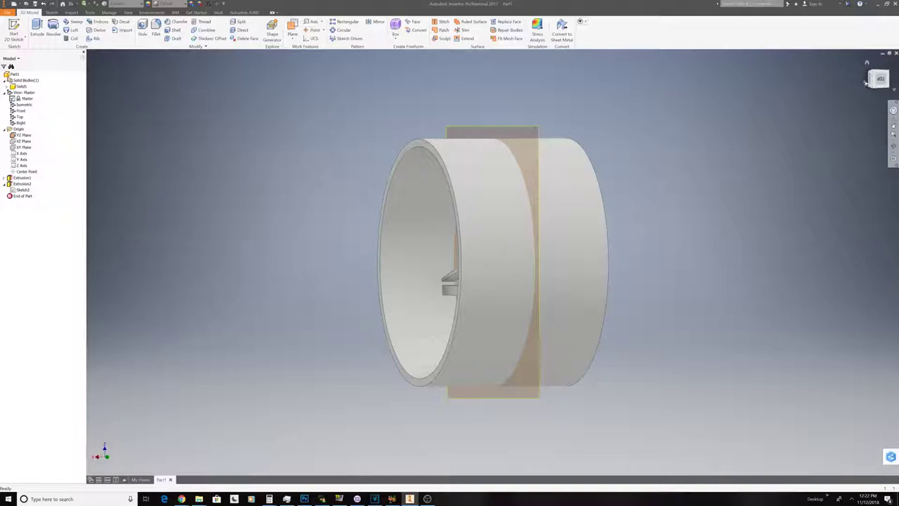
pyautogui.keyDown('shift'); pyautogui.moveTo(843, 99); pyautogui.dragTo(506, 211, button='middle'); pyautogui.keyUp('shift')
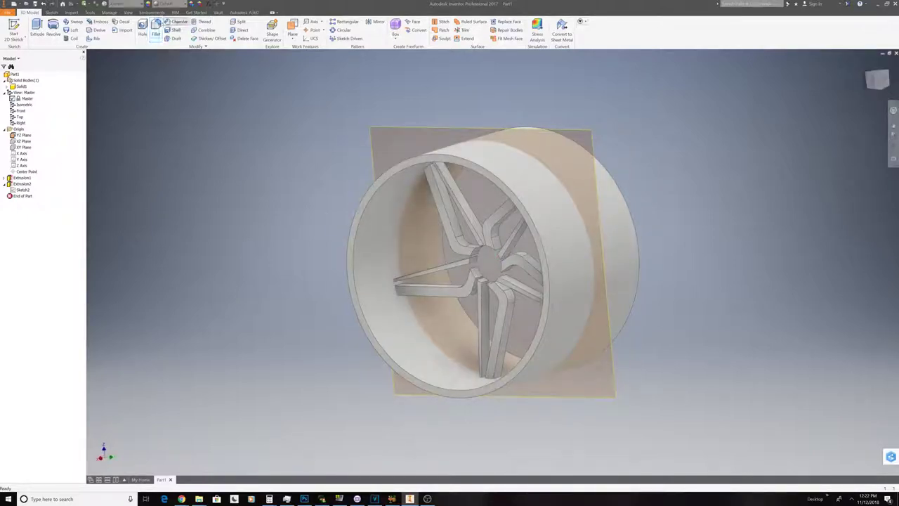
pyautogui.click(179, 21)
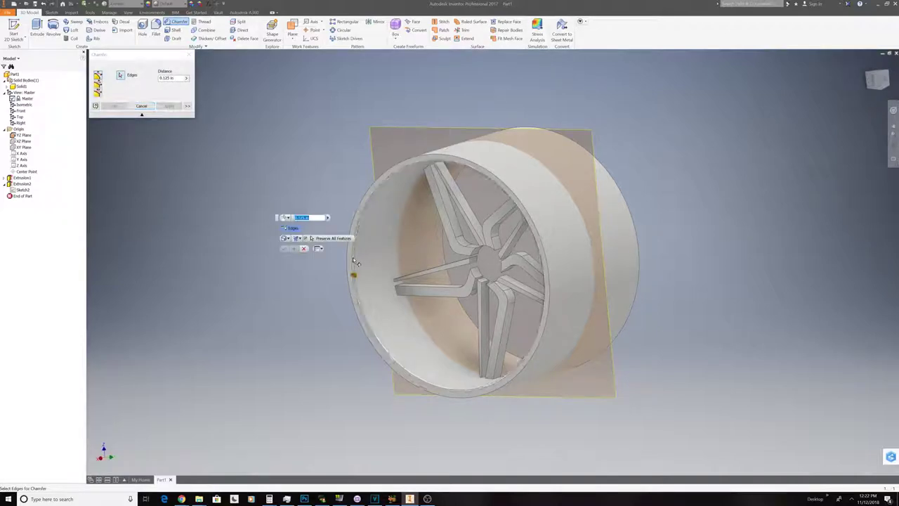
pyautogui.scroll(-4, 353, 260)
pyautogui.click(98, 92)
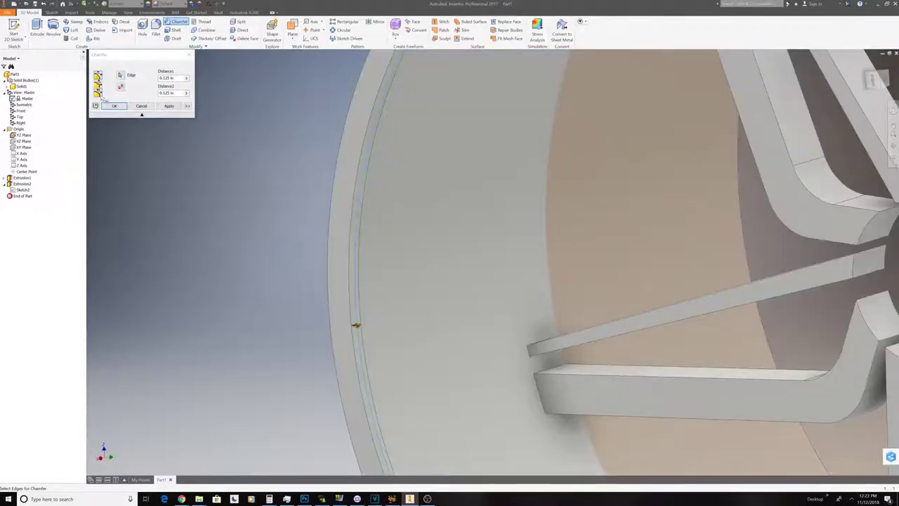
pyautogui.click(357, 294)
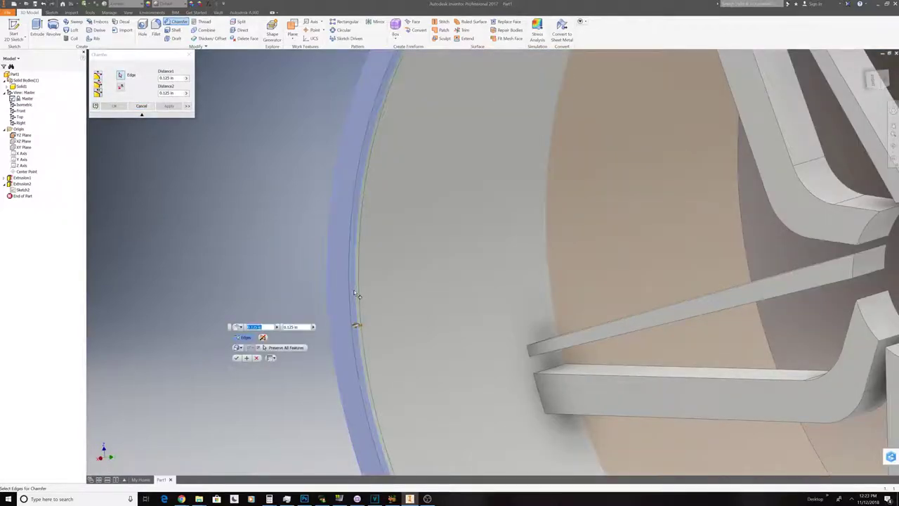
pyautogui.scroll(-3, 362, 326)
pyautogui.scroll(3, 362, 326)
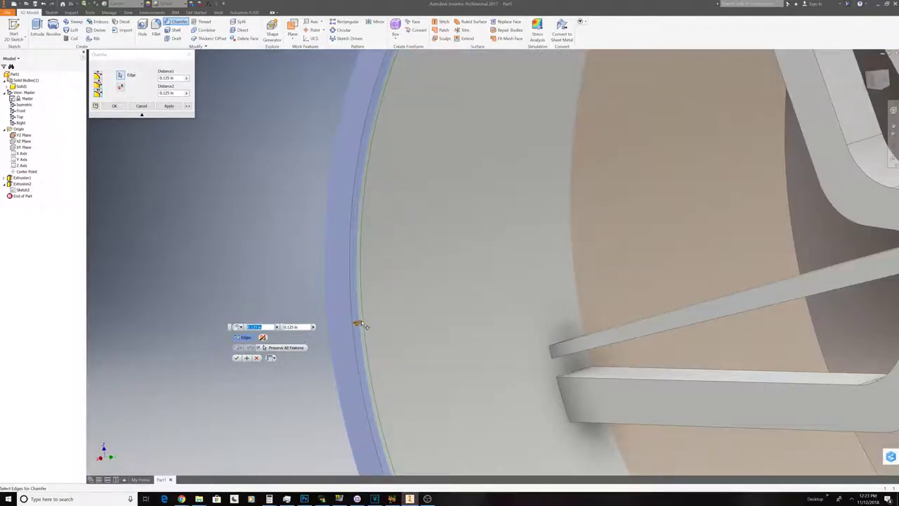
pyautogui.click(362, 323)
pyautogui.scroll(-3, 389, 320)
pyautogui.scroll(4, 388, 320)
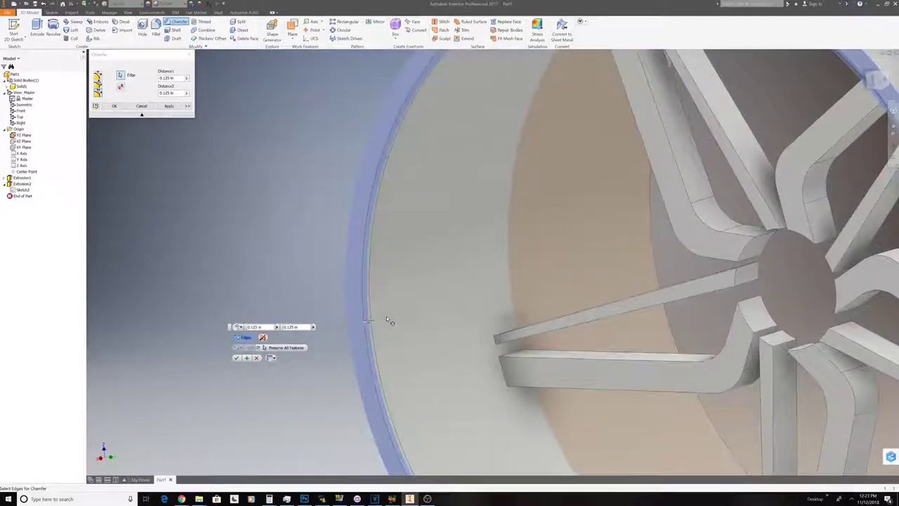
pyautogui.scroll(2, 351, 325)
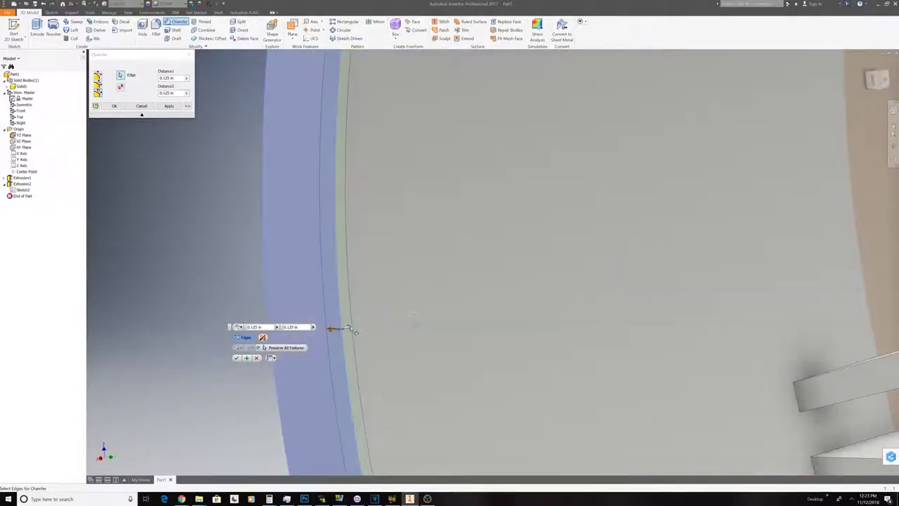
# - Set the rim chamfer distances to 0.375 in and 4.8125 in, check the preview from several angles and apply it
pyautogui.click(350, 326)
pyautogui.moveTo(376, 320); pyautogui.dragTo(745, 206)
pyautogui.moveTo(345, 327); pyautogui.dragTo(301, 330)
pyautogui.scroll(-10, 389, 344)
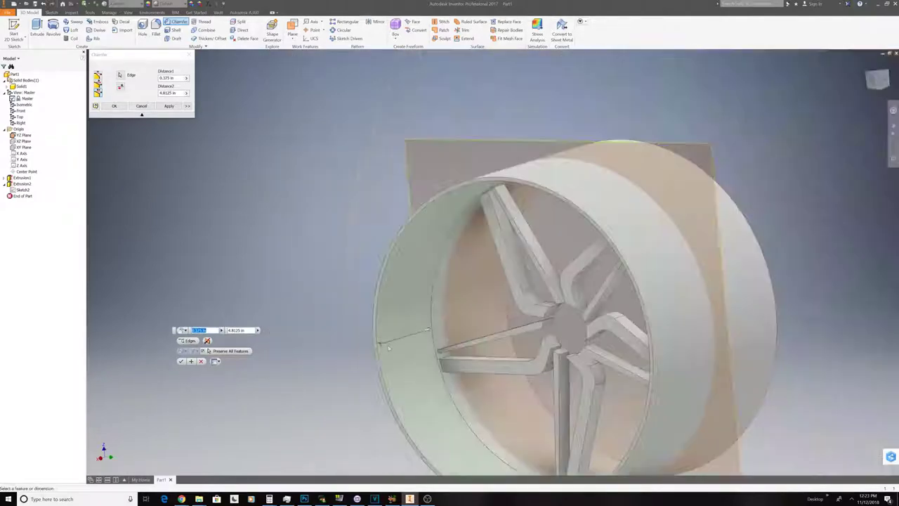
pyautogui.click(874, 83)
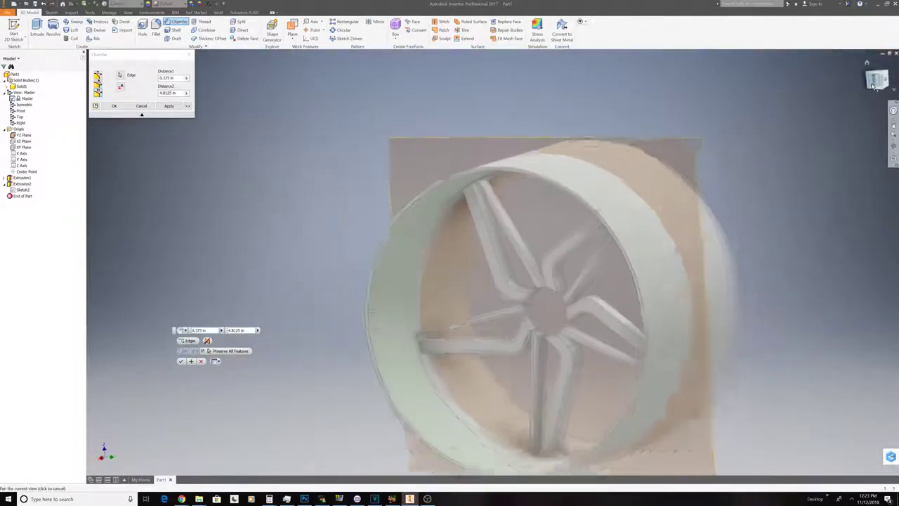
pyautogui.moveTo(874, 84)
pyautogui.mouseDown()
pyautogui.moveTo(773, 84)
pyautogui.moveTo(872, 84)
pyautogui.mouseUp()
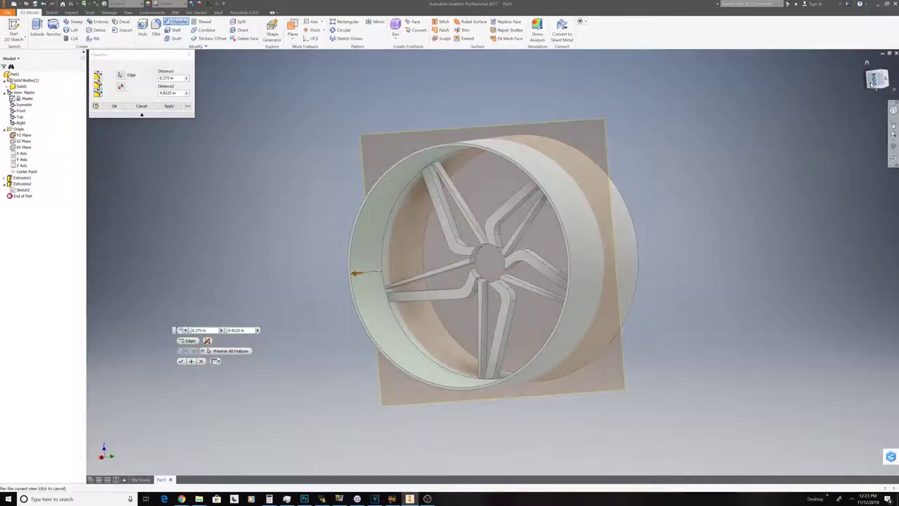
pyautogui.click(874, 83)
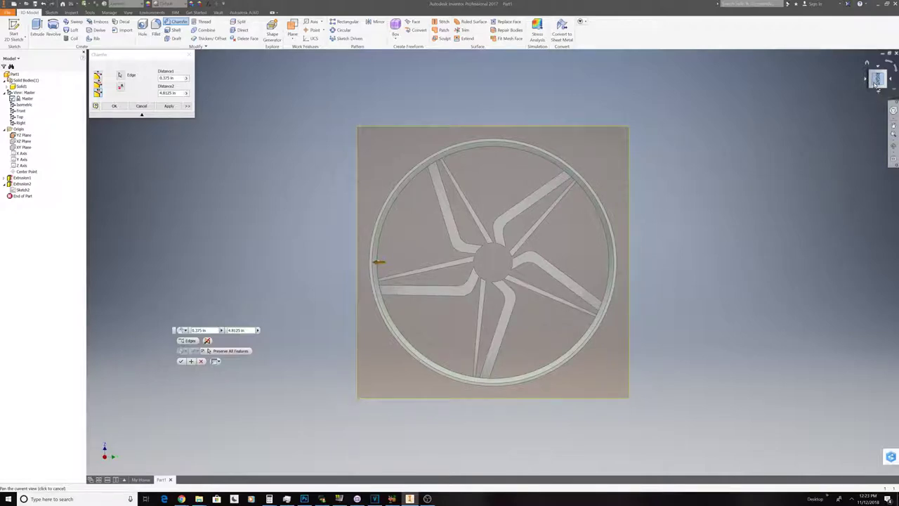
pyautogui.click(875, 83)
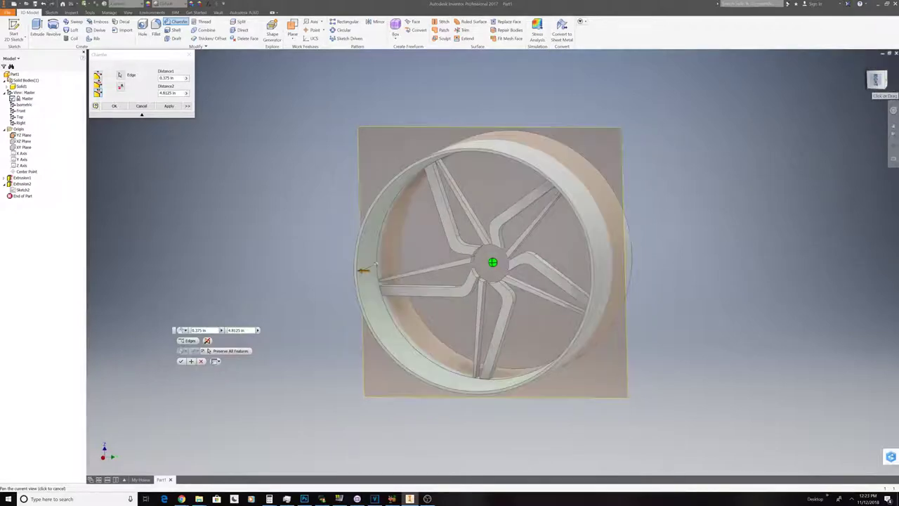
pyautogui.moveTo(874, 83); pyautogui.dragTo(872, 93)
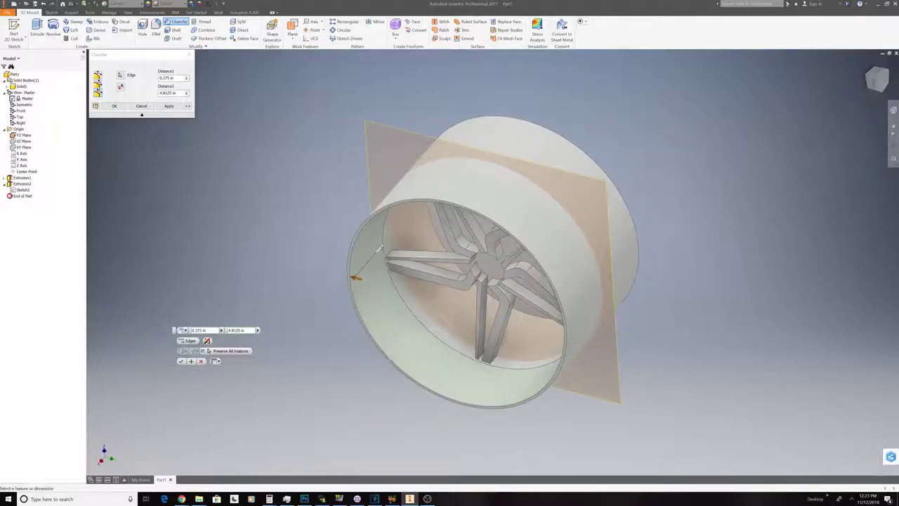
pyautogui.click(114, 106)
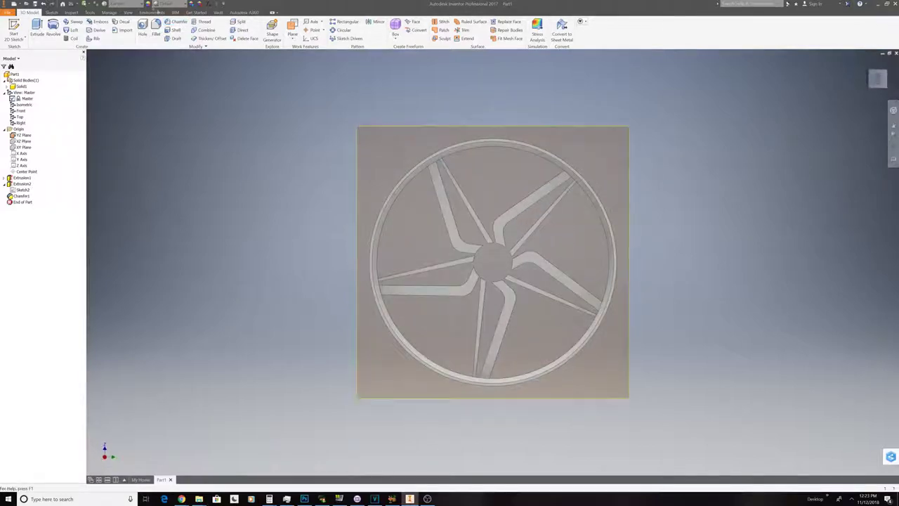
# - Sketch a 3.5 in diameter circle on the YZ plane, centred on the hub, and finish the sketch
pyautogui.click(39, 28)
pyautogui.rightClick(460, 130)
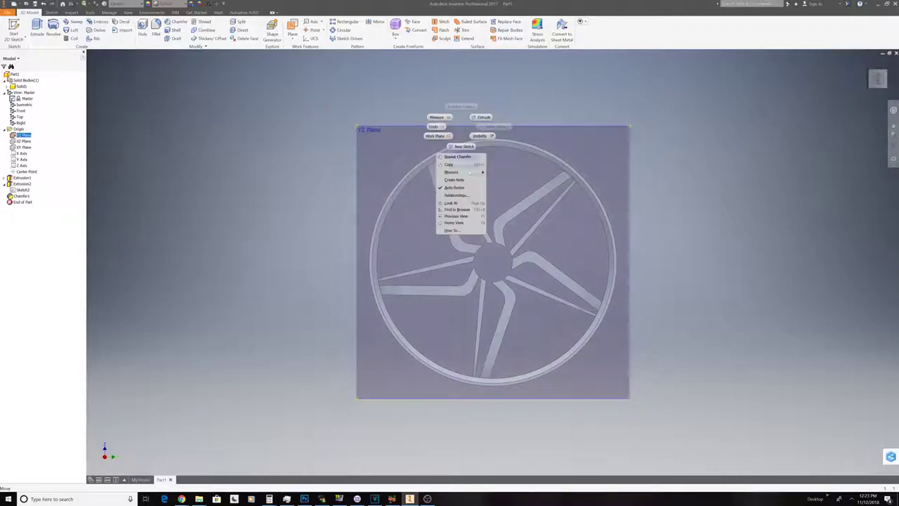
pyautogui.click(464, 146)
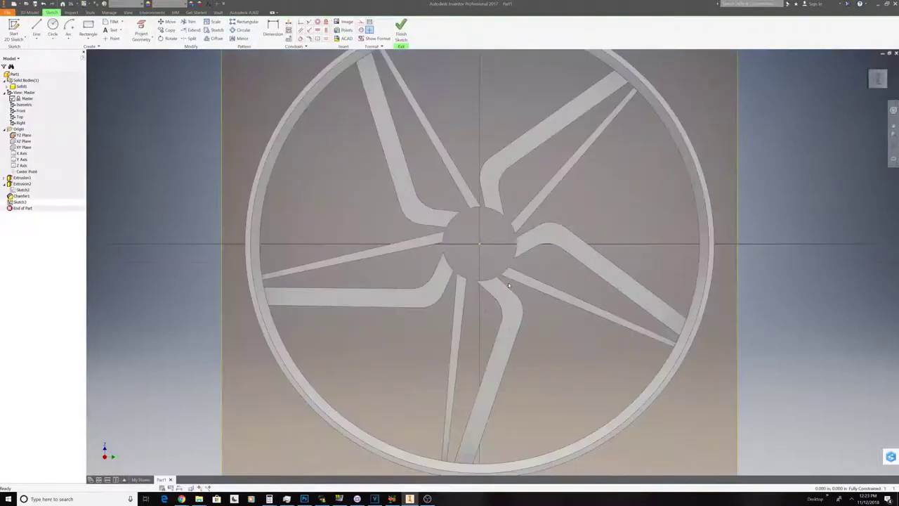
pyautogui.click(52, 27)
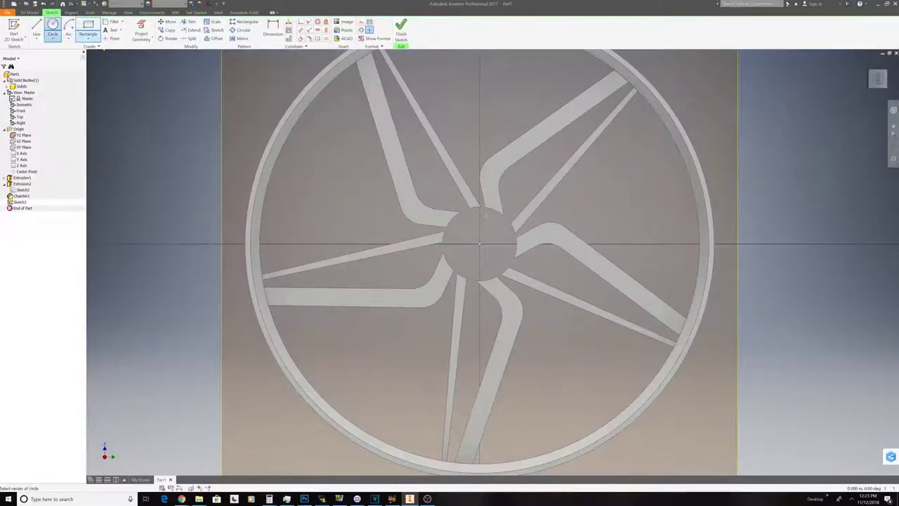
pyautogui.click(481, 245)
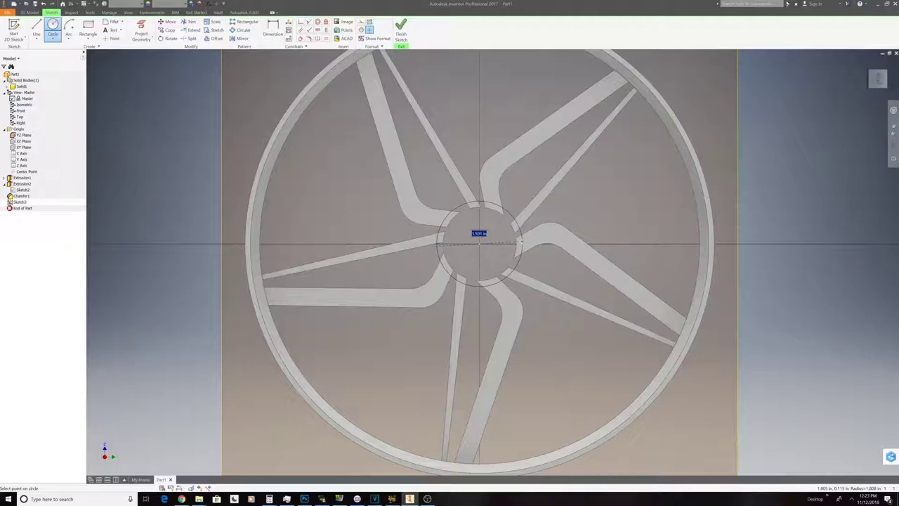
pyautogui.write('1.5')
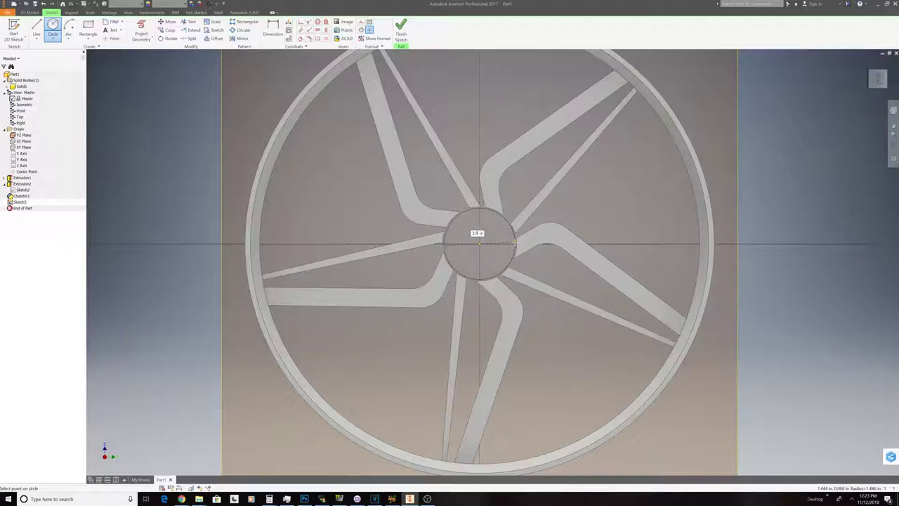
pyautogui.press('Return')
pyautogui.rightClick(518, 242)
pyautogui.click(538, 245)
pyautogui.moveTo(882, 79); pyautogui.dragTo(873, 80)
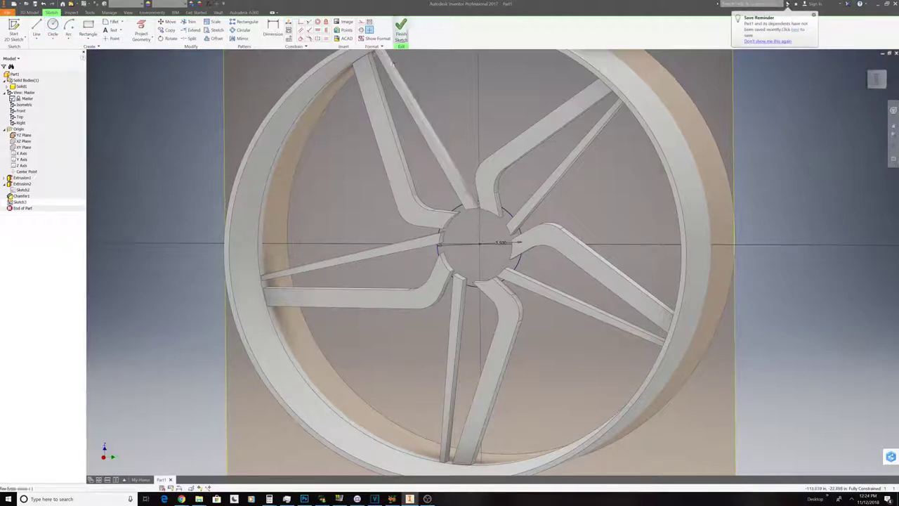
pyautogui.click(400, 29)
pyautogui.click(36, 31)
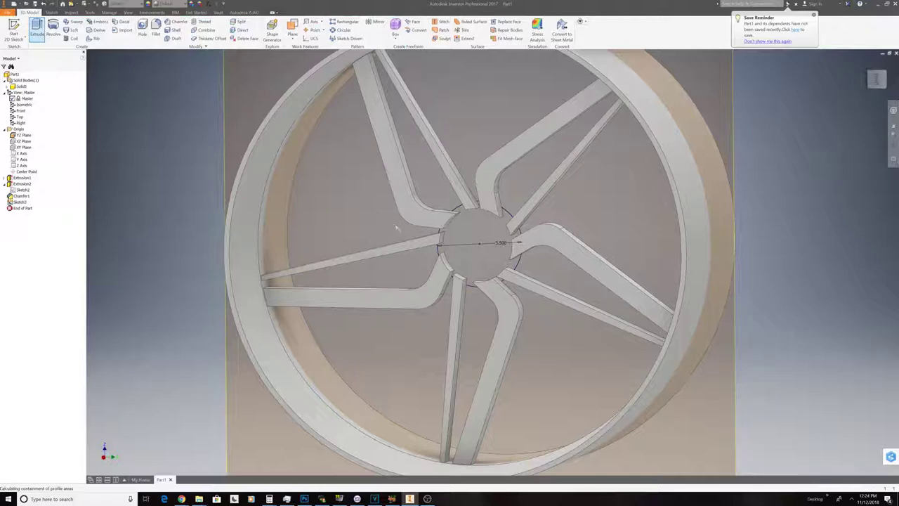
pyautogui.click(492, 245)
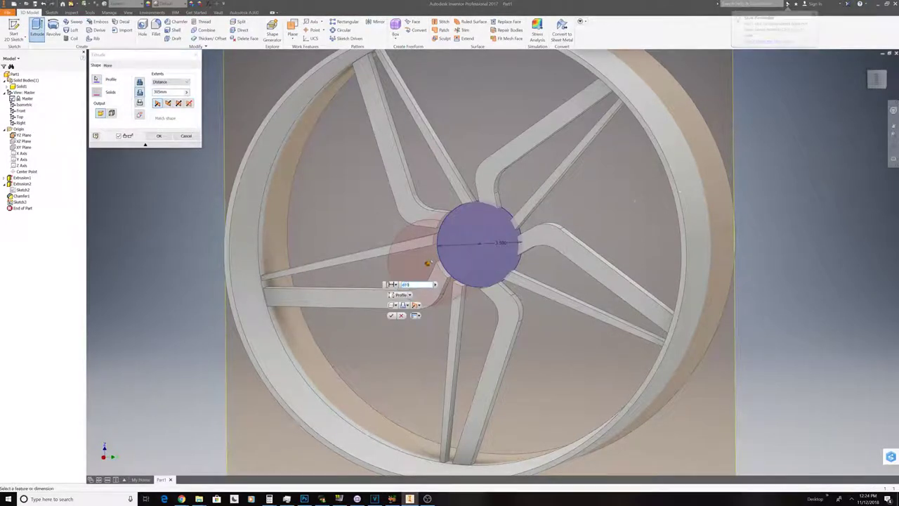
pyautogui.click(886, 84)
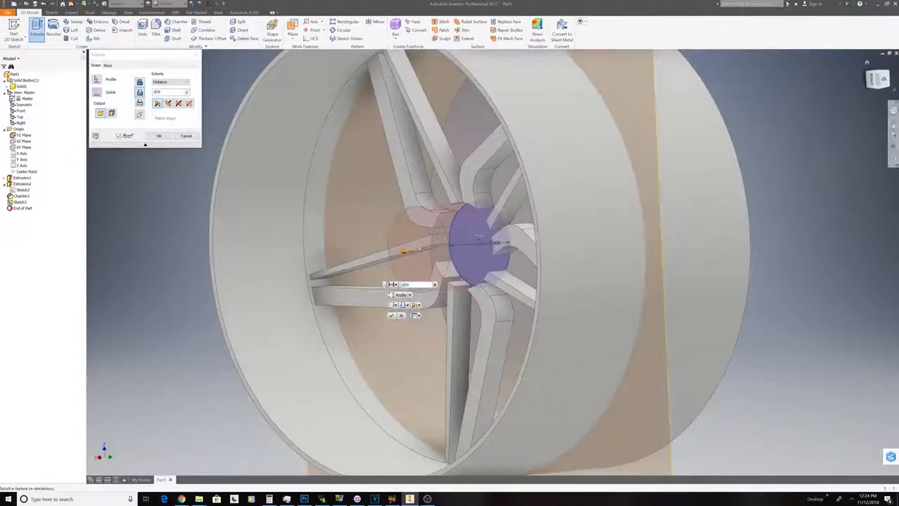
pyautogui.click(884, 81)
pyautogui.click(884, 81)
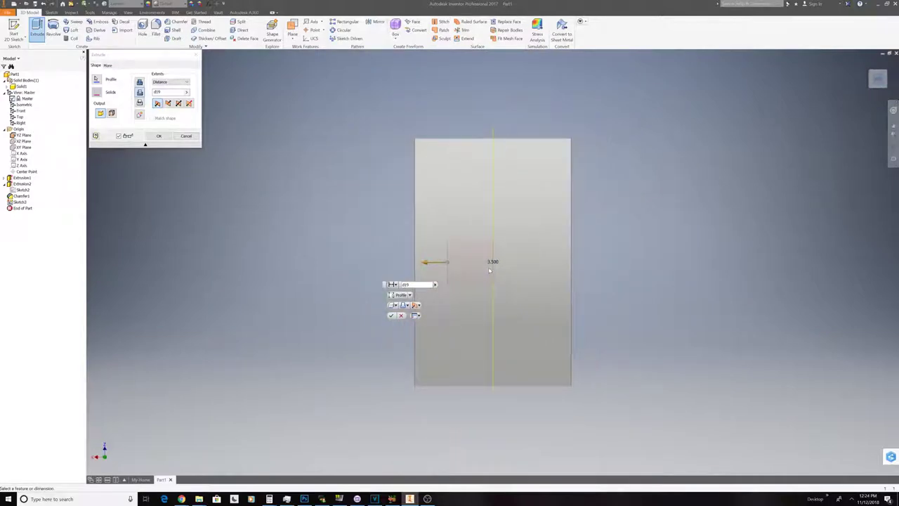
pyautogui.moveTo(884, 81); pyautogui.dragTo(888, 81)
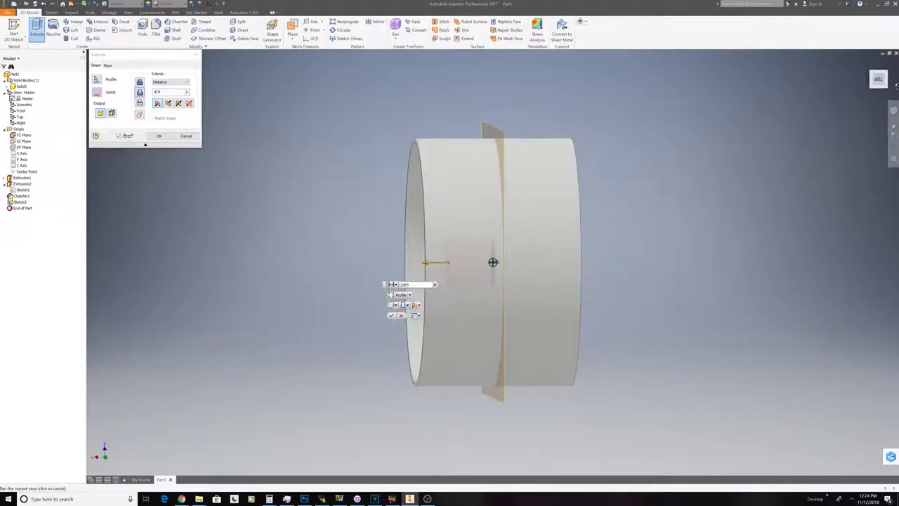
pyautogui.click(401, 315)
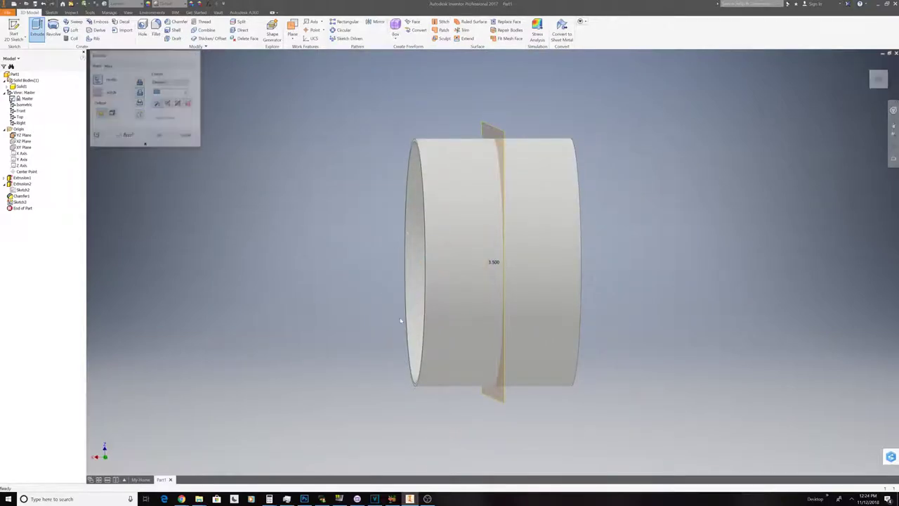
# - Leave the reopened sketch and undo the 3.5 in hub circle sketch made on the YZ plane
pyautogui.rightClick(700, 127)
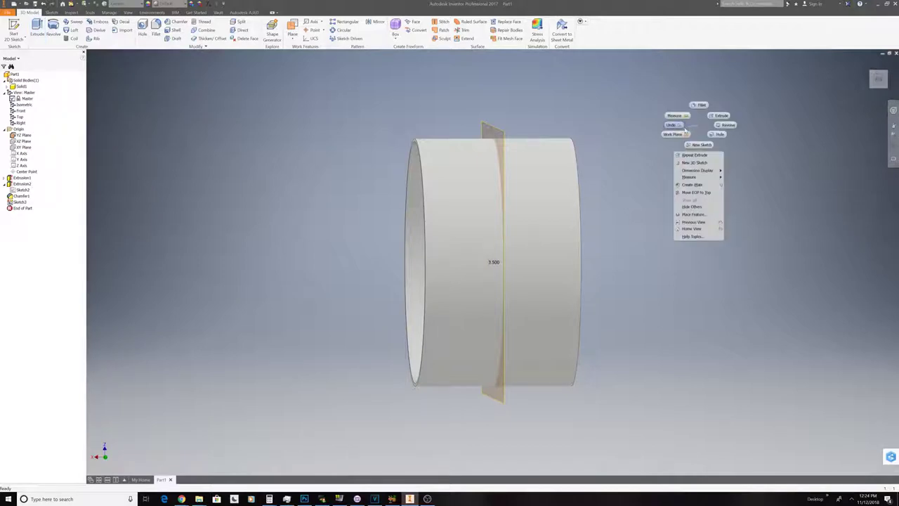
pyautogui.click(702, 144)
pyautogui.click(877, 79)
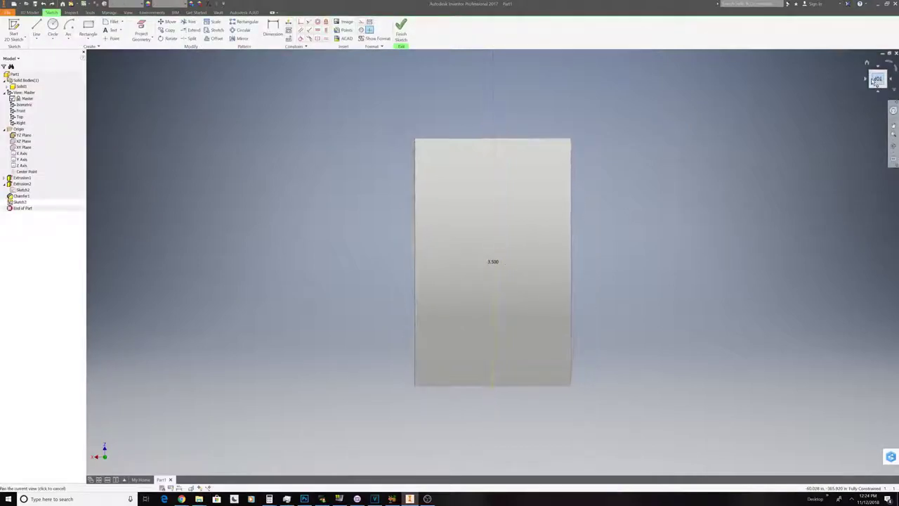
pyautogui.click(872, 80)
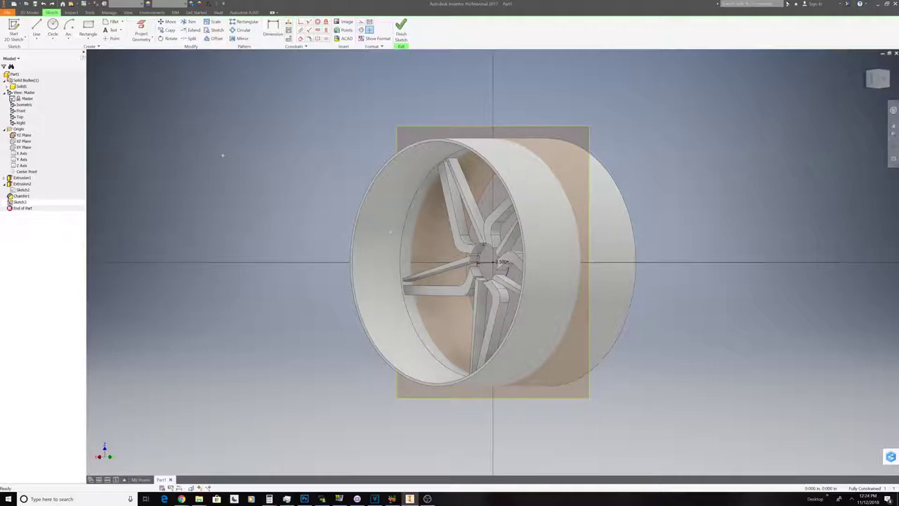
pyautogui.rightClick(220, 151)
pyautogui.click(198, 155)
pyautogui.rightClick(199, 155)
pyautogui.click(202, 173)
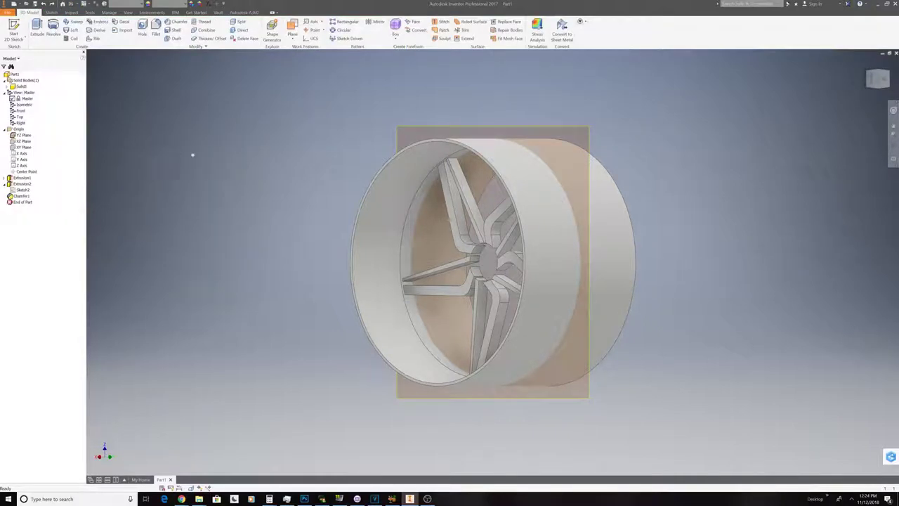
# - Sketch a 3.5 in diameter circle centred on the hub, on the front face of the spokes, and finish the sketch
pyautogui.rightClick(469, 281)
pyautogui.click(472, 300)
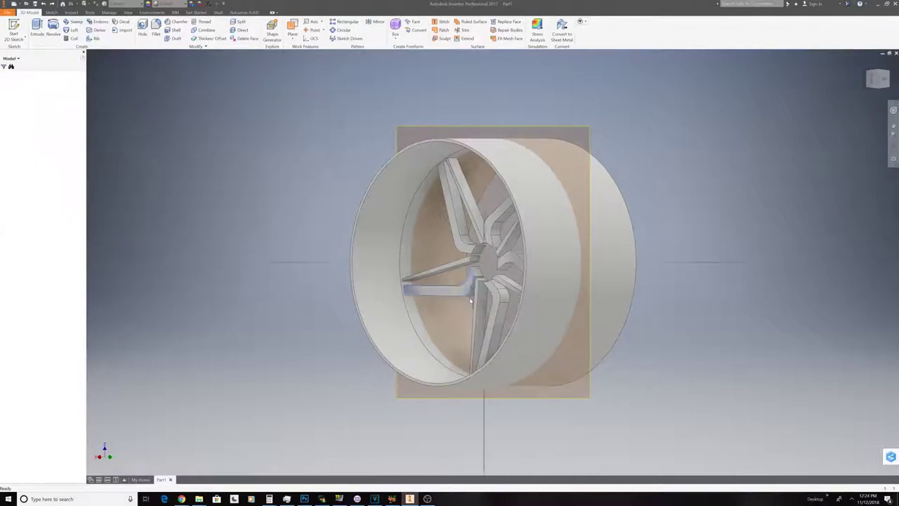
pyautogui.scroll(5, 501, 247)
pyautogui.scroll(-5, 501, 246)
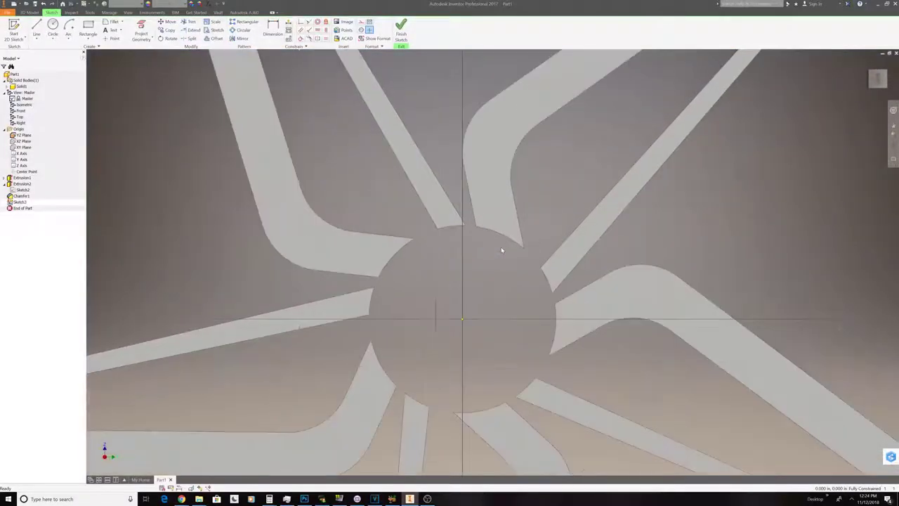
pyautogui.click(53, 25)
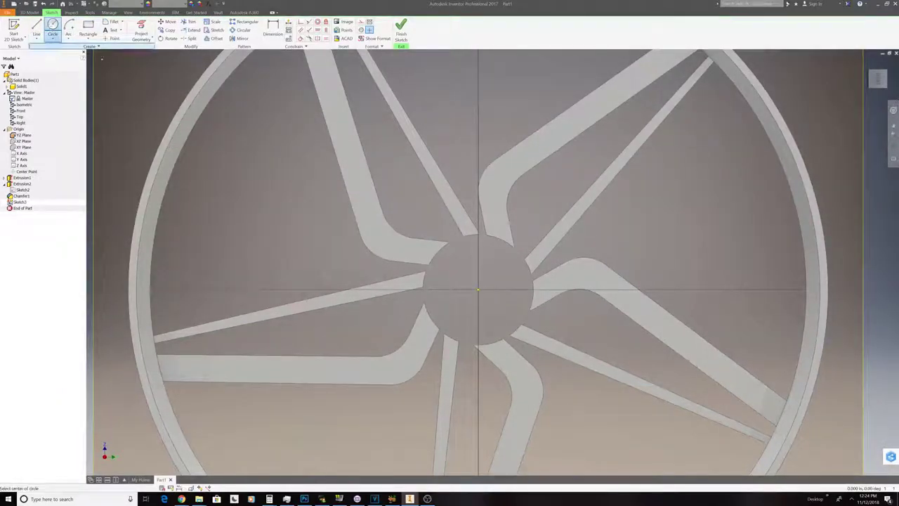
pyautogui.click(478, 290)
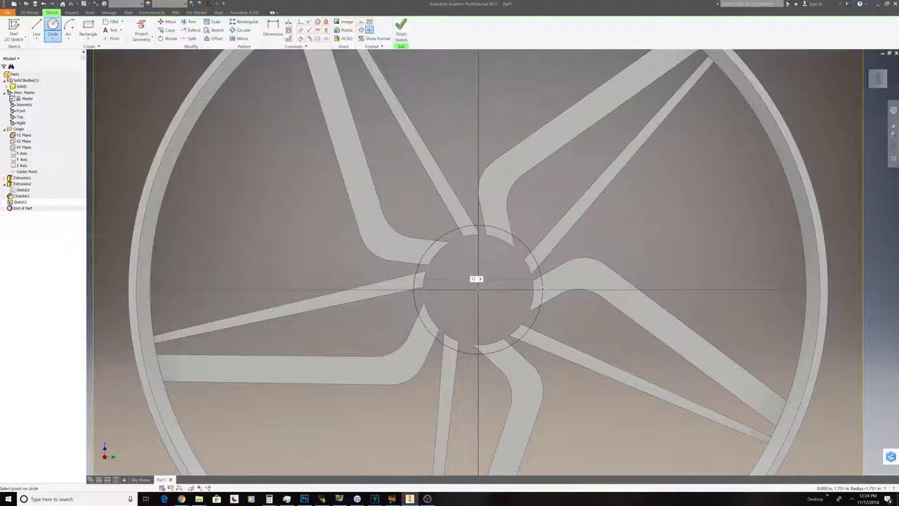
pyautogui.press('Return')
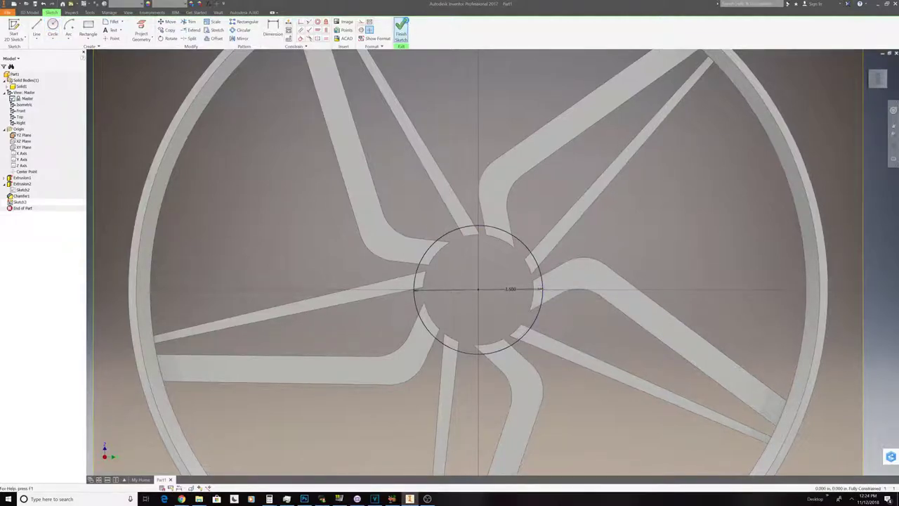
pyautogui.click(401, 30)
# - Extrude the 3.5 in hub circle 2 in into the wheel using Direction 2 and the Join operation
pyautogui.press('e')
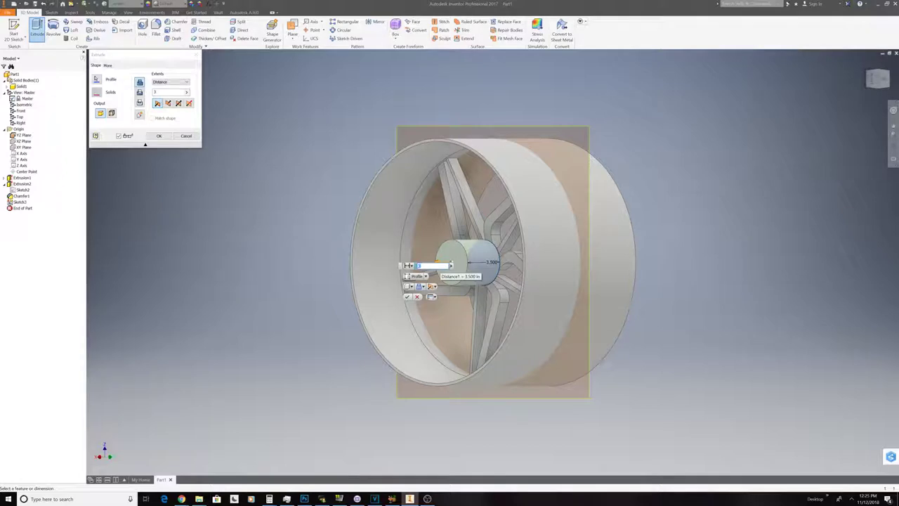
pyautogui.click(432, 286)
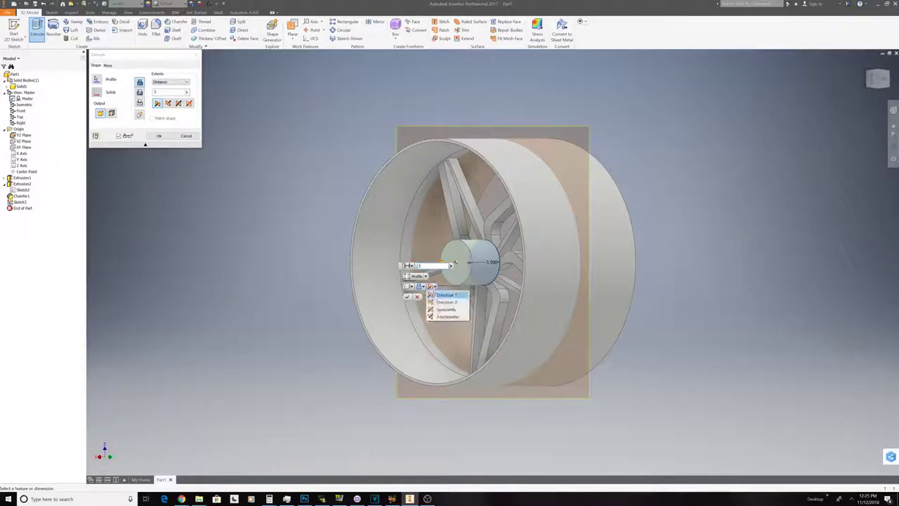
pyautogui.click(445, 302)
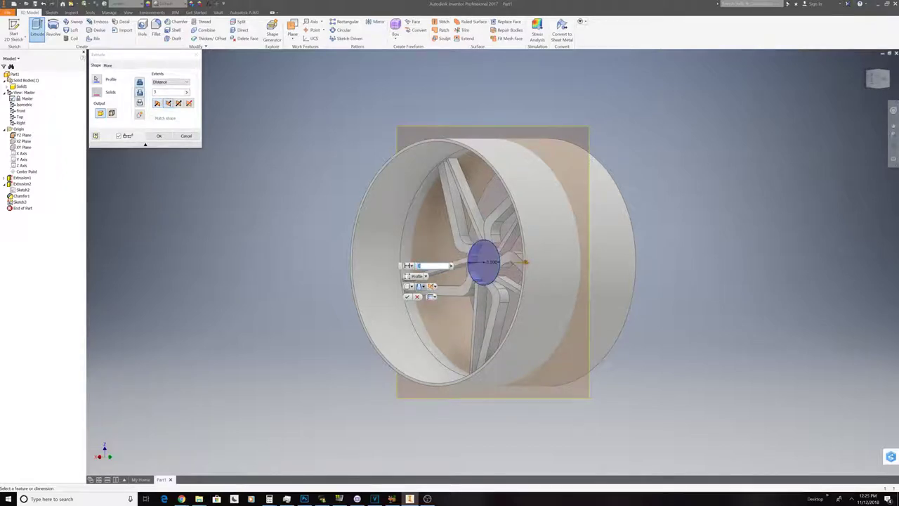
pyautogui.click(422, 287)
pyautogui.click(433, 296)
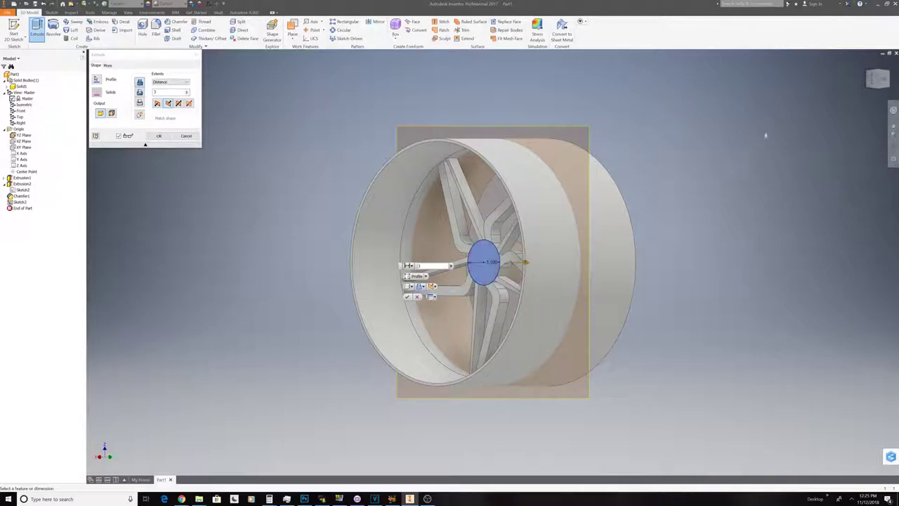
pyautogui.moveTo(876, 79)
pyautogui.mouseDown()
pyautogui.moveTo(887, 80)
pyautogui.moveTo(877, 87)
pyautogui.mouseUp()
pyautogui.keyDown('shift'); pyautogui.moveTo(446, 361); pyautogui.dragTo(552, 372, button='middle'); pyautogui.keyUp('shift')
pyautogui.keyDown('shift'); pyautogui.moveTo(492, 262); pyautogui.dragTo(493, 262, button='middle'); pyautogui.keyUp('shift')
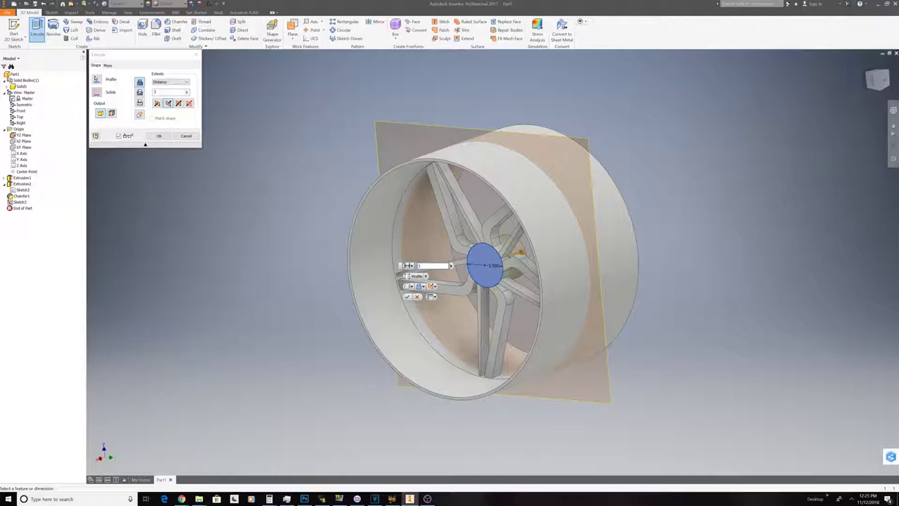
pyautogui.press('BackSpace')
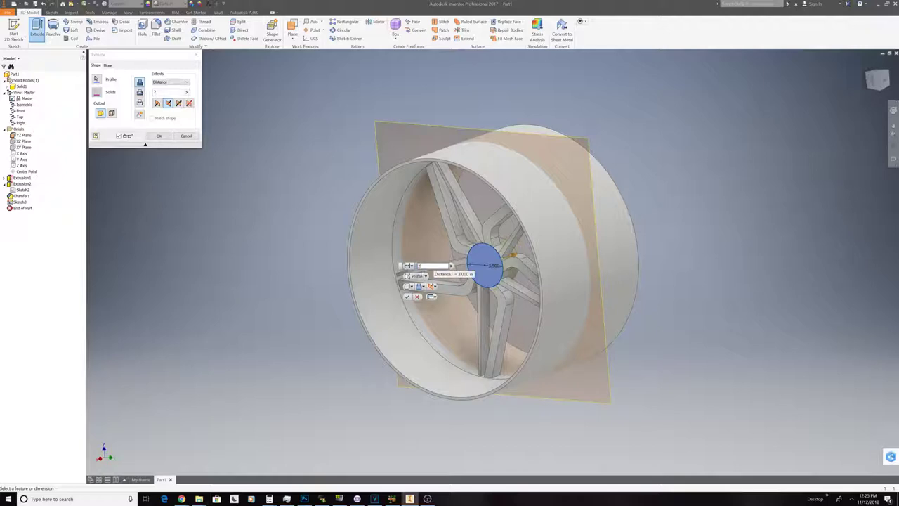
pyautogui.click(407, 297)
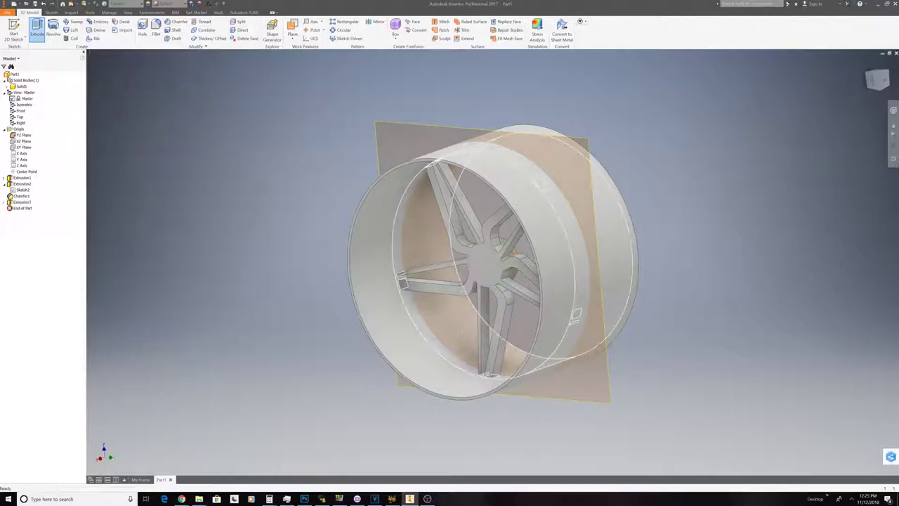
# - On the hub's front face, sketch a 0.5 in diameter circle centred about 1.2 in directly above the hub centre
pyautogui.click(872, 80)
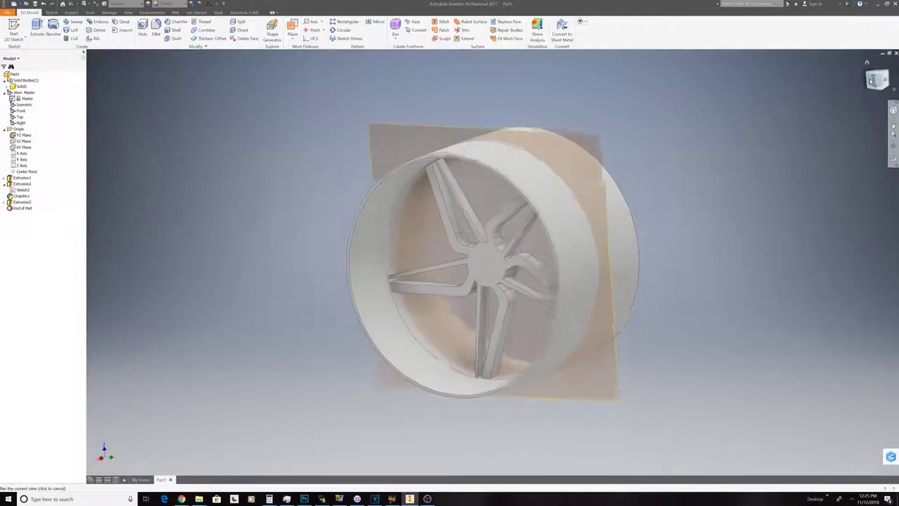
pyautogui.rightClick(480, 266)
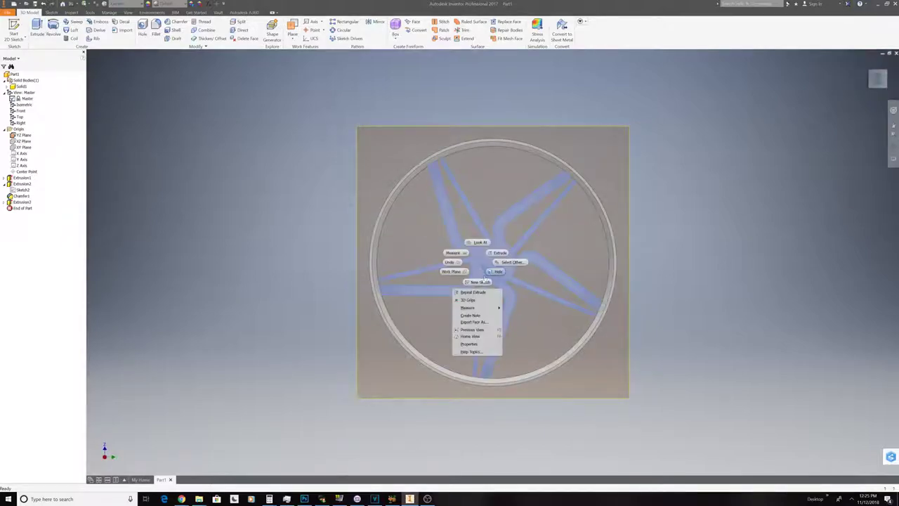
pyautogui.click(482, 281)
pyautogui.scroll(-6, 497, 270)
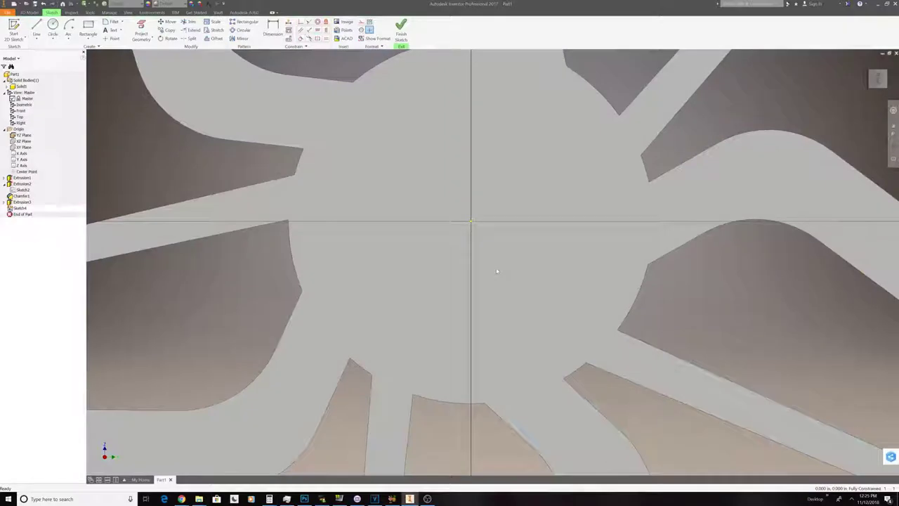
pyautogui.scroll(2, 497, 271)
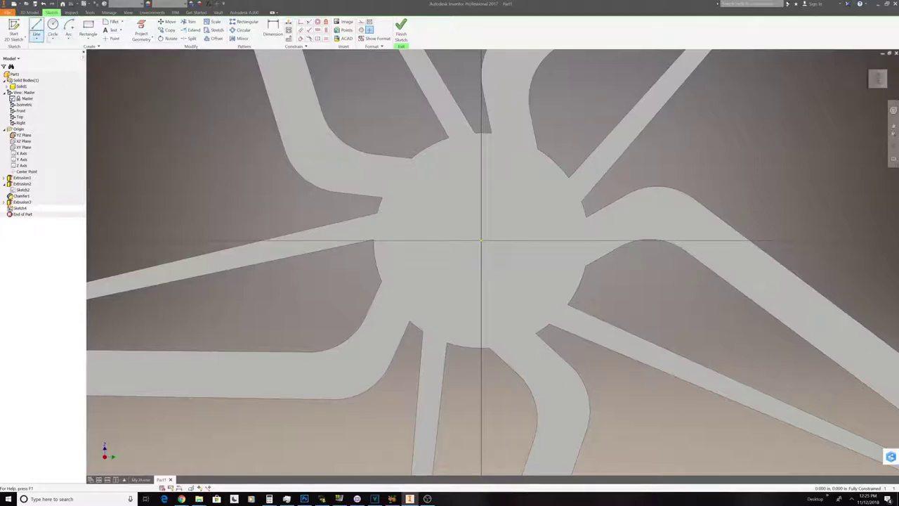
pyautogui.click(52, 40)
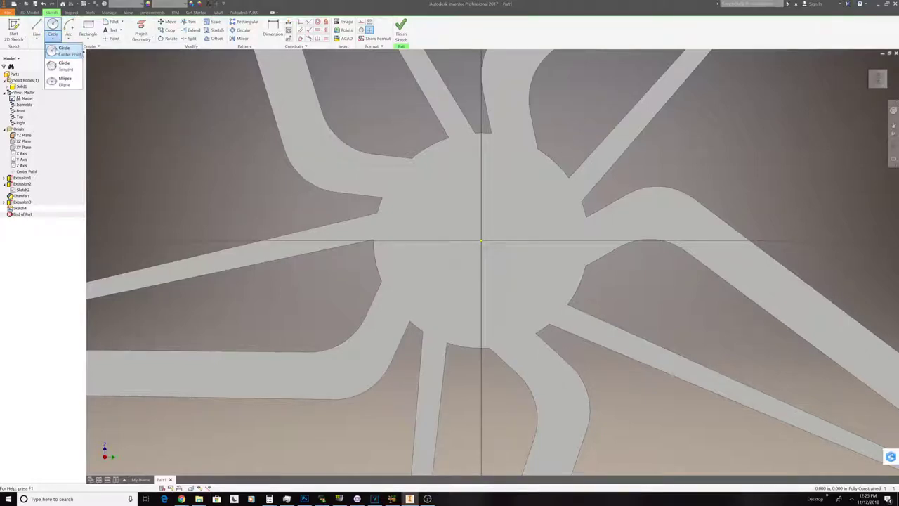
pyautogui.click(62, 52)
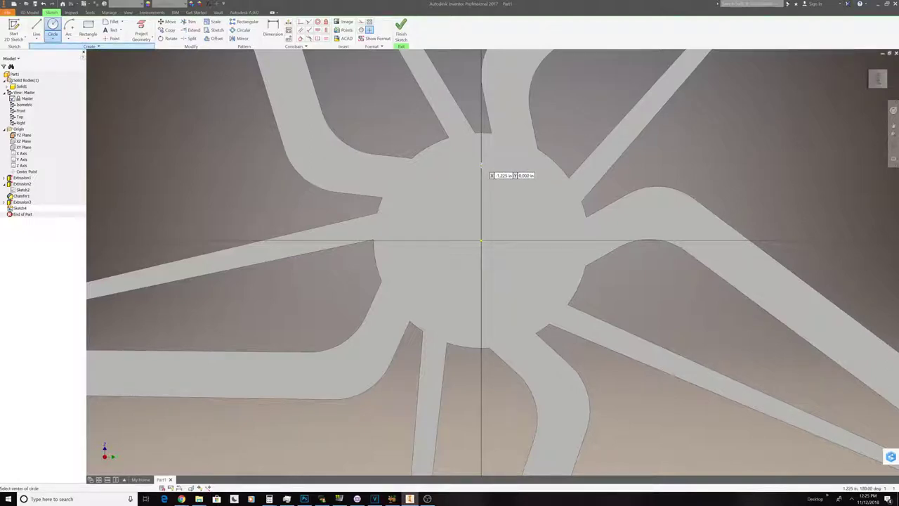
pyautogui.click(481, 166)
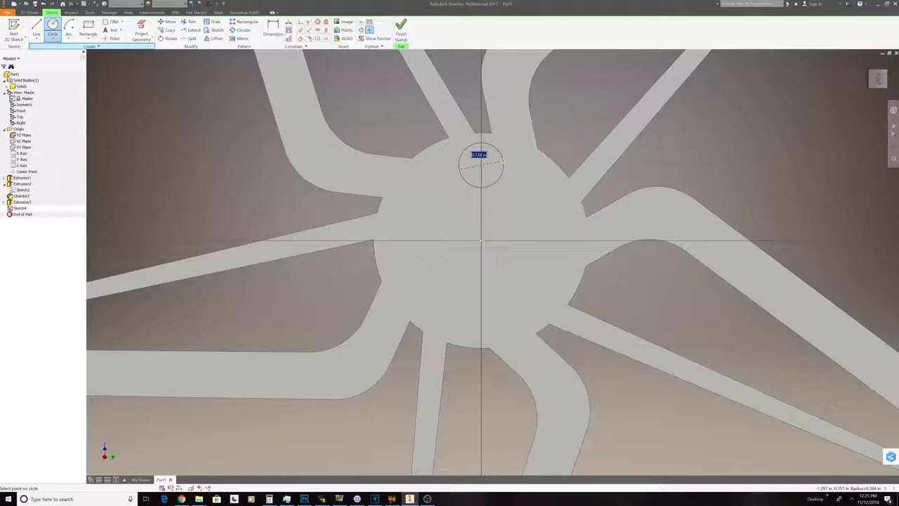
pyautogui.write('.5')
pyautogui.press('Return')
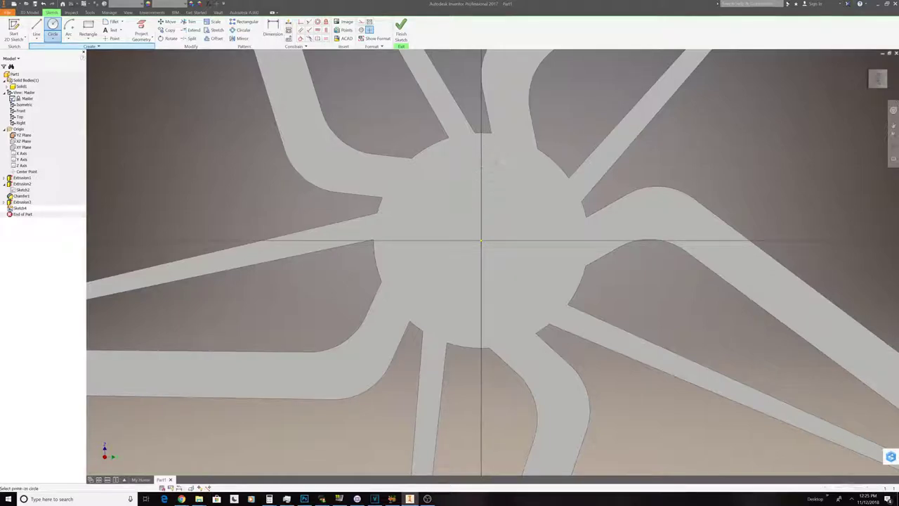
pyautogui.rightClick(590, 128)
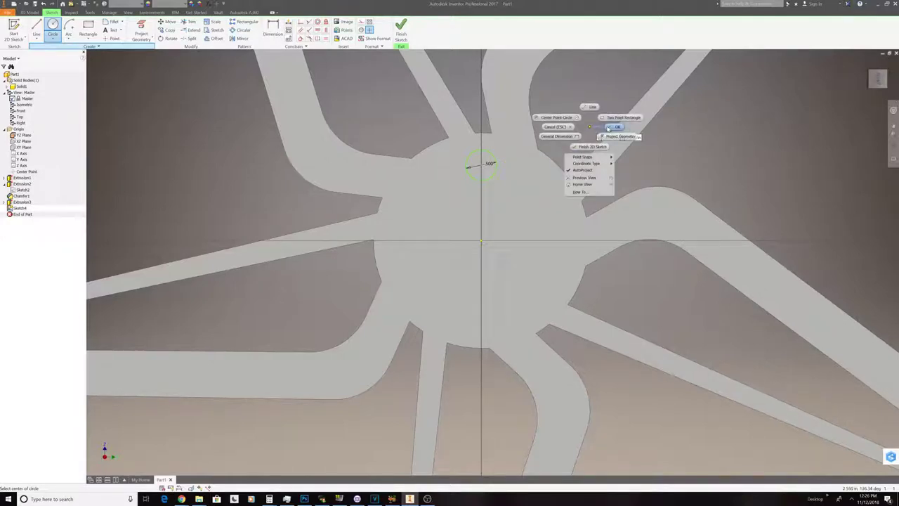
pyautogui.click(608, 128)
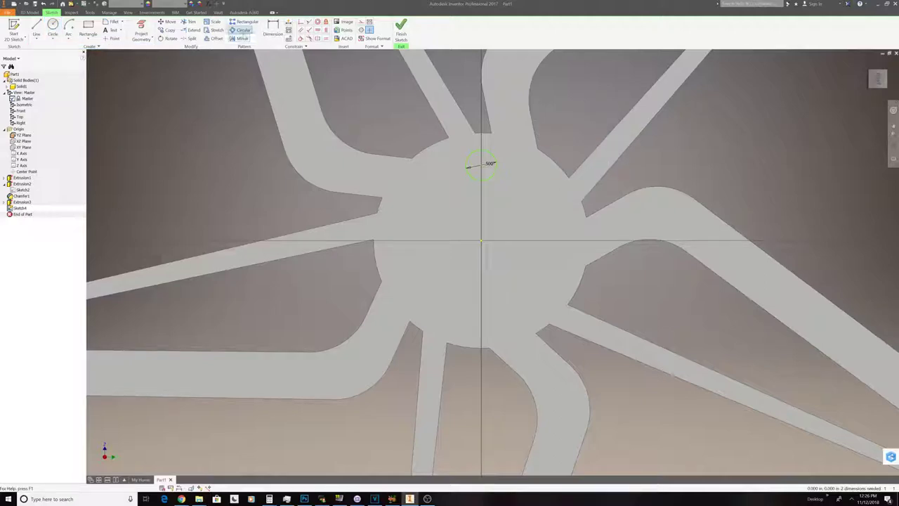
# - Pattern the 0.5 in circle into 5 instances over 360 degrees around the hub centre and finish the sketch
pyautogui.click(243, 31)
pyautogui.click(482, 180)
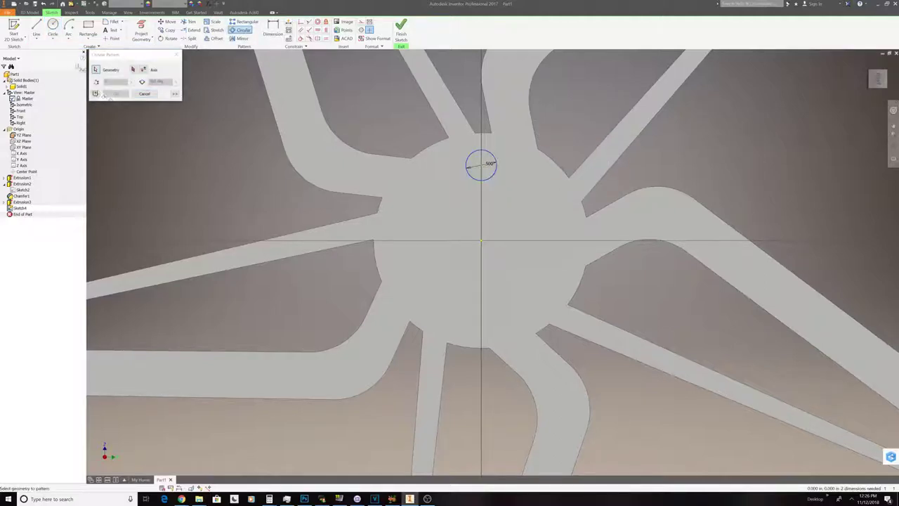
pyautogui.click(134, 69)
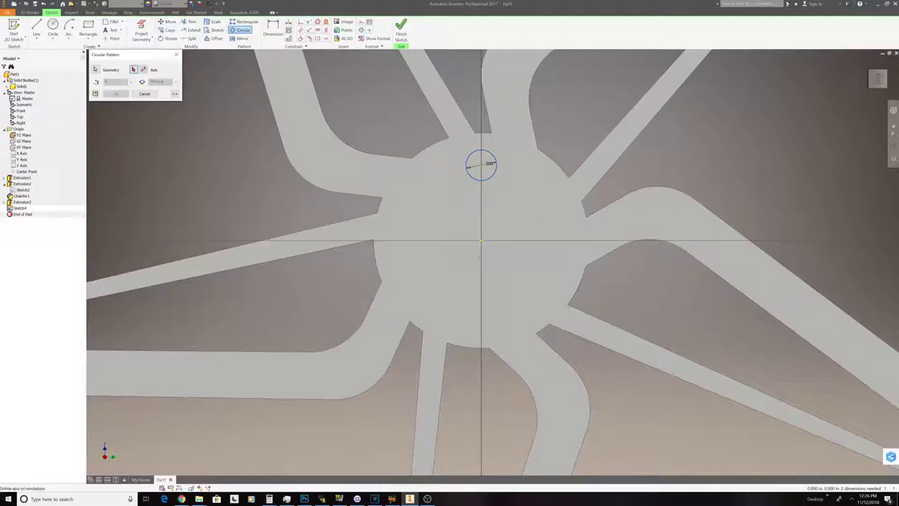
pyautogui.click(482, 244)
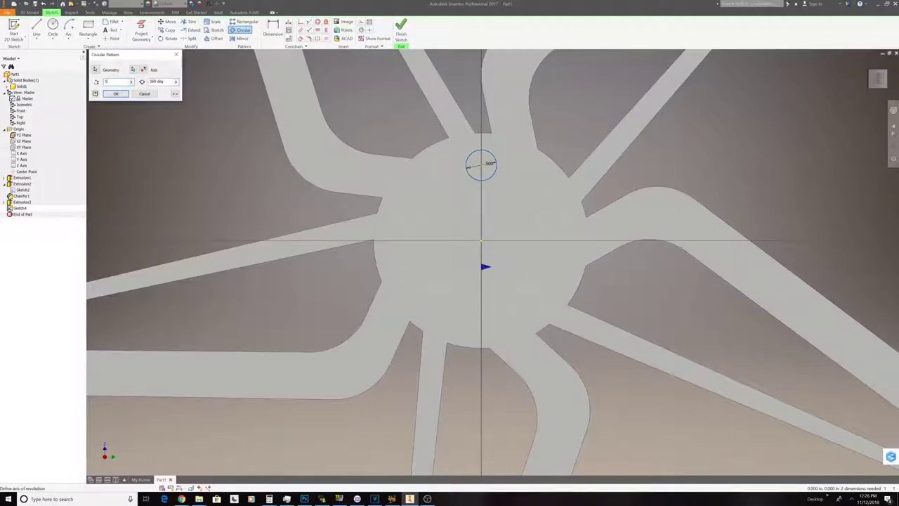
pyautogui.click(117, 95)
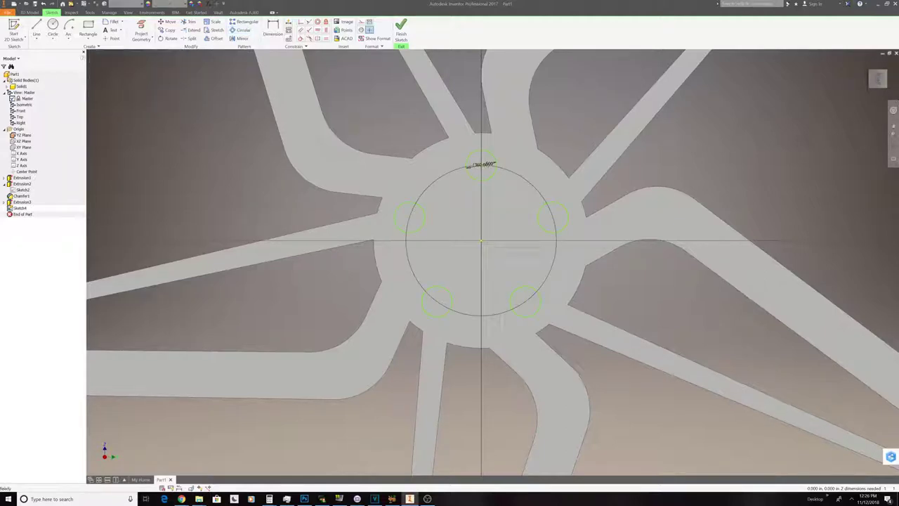
pyautogui.click(401, 29)
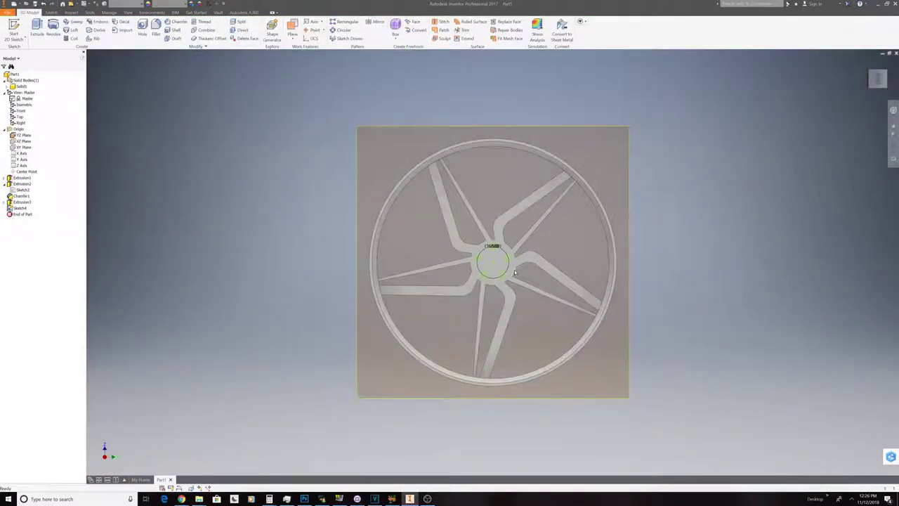
# - Cut the five 0.5 in lug-hole circles 2 in deep through the hub, extruding them in Direction 2
pyautogui.moveTo(887, 85); pyautogui.dragTo(876, 82)
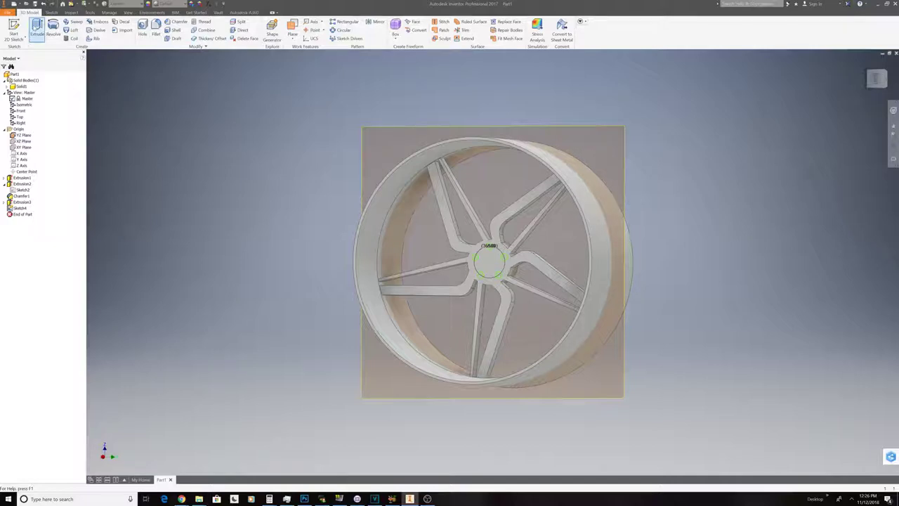
pyautogui.click(37, 28)
pyautogui.scroll(5, 492, 260)
pyautogui.scroll(-2, 507, 261)
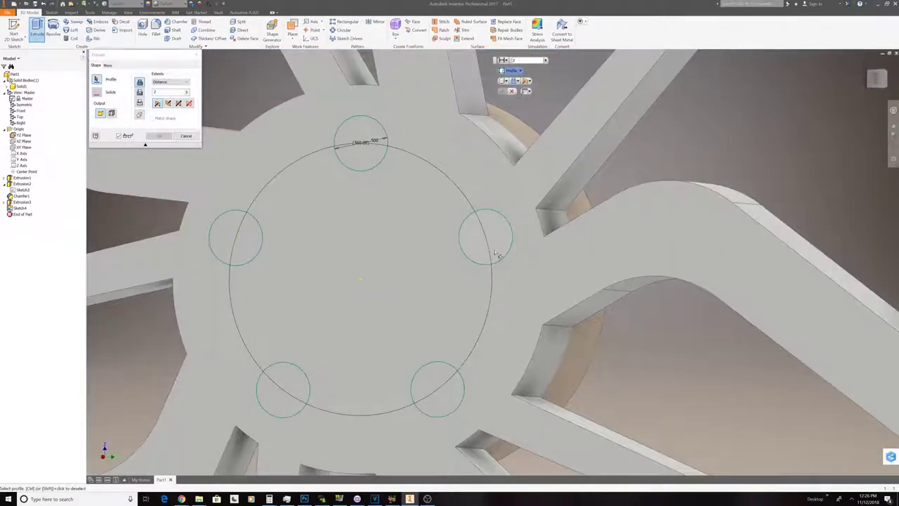
pyautogui.click(496, 253)
pyautogui.click(371, 144)
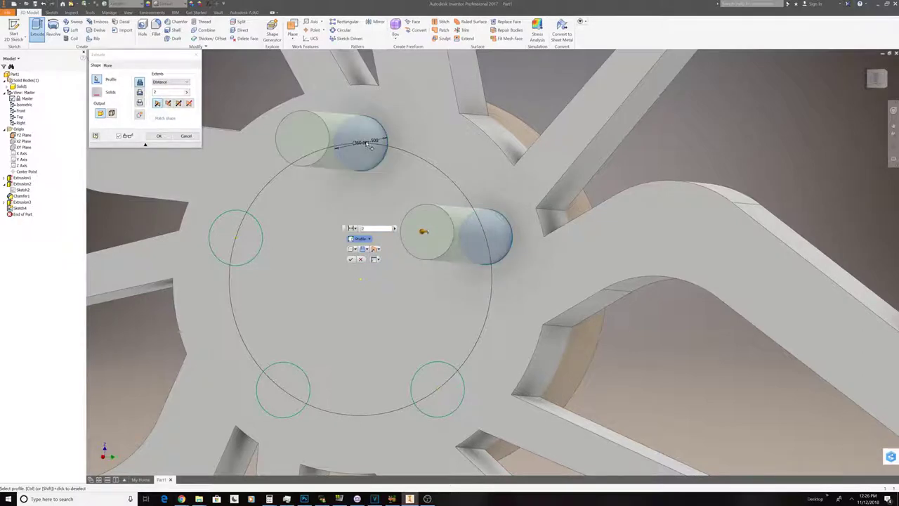
pyautogui.click(241, 237)
pyautogui.click(273, 397)
pyautogui.click(441, 398)
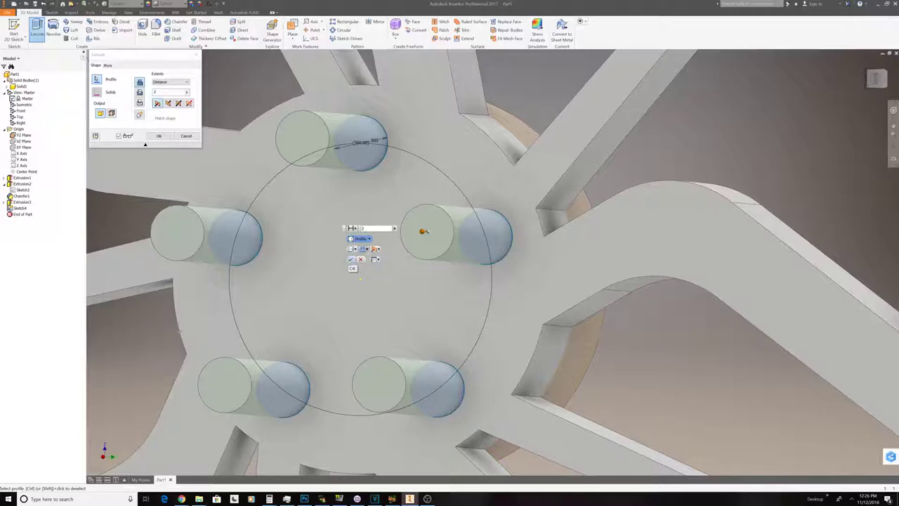
pyautogui.click(376, 249)
pyautogui.click(390, 264)
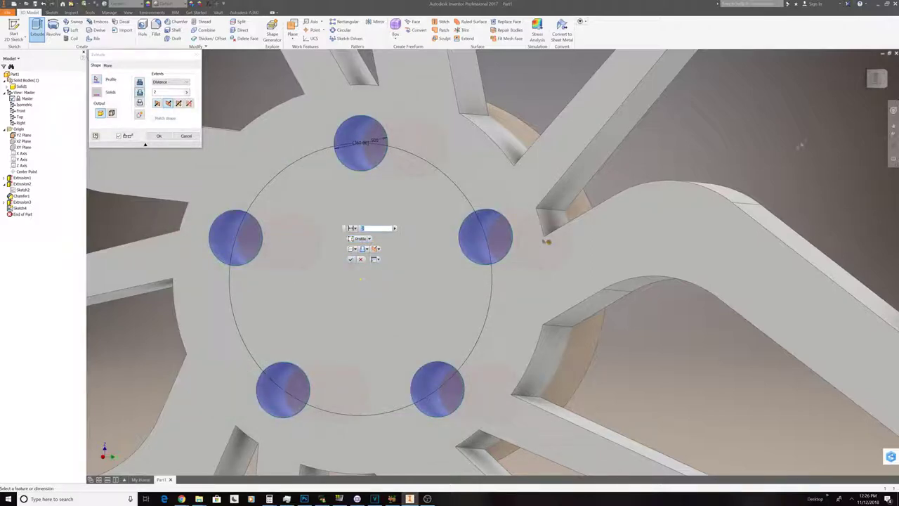
pyautogui.click(878, 79)
pyautogui.moveTo(882, 79); pyautogui.dragTo(815, 80)
pyautogui.keyDown('shift'); pyautogui.moveTo(494, 261); pyautogui.dragTo(493, 262, button='middle'); pyautogui.keyUp('shift')
pyautogui.click(350, 260)
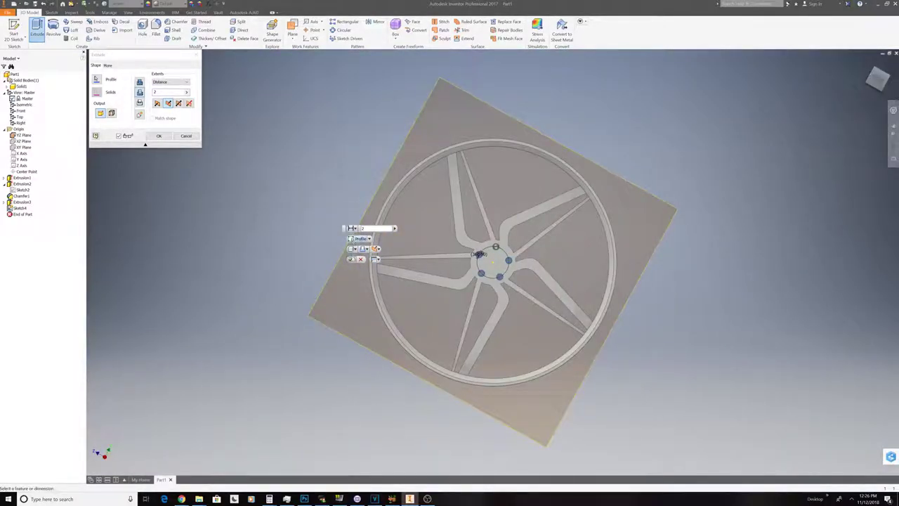
pyautogui.keyDown('shift'); pyautogui.moveTo(492, 262); pyautogui.dragTo(492, 262, button='middle'); pyautogui.keyUp('shift')
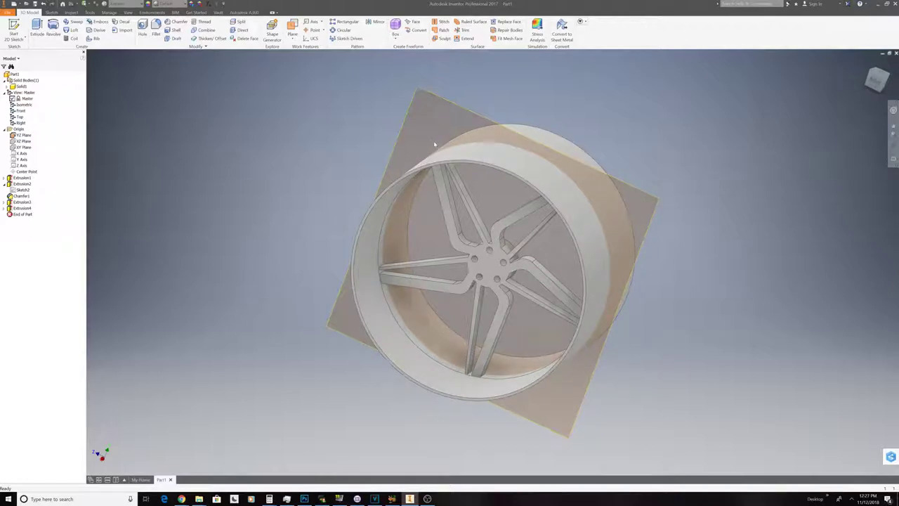
# - Chamfer the long inner edge of the upper wide spoke using two distances, 0.5625 in and 0.500 in
pyautogui.click(877, 85)
pyautogui.scroll(5, 486, 196)
pyautogui.scroll(-4, 487, 195)
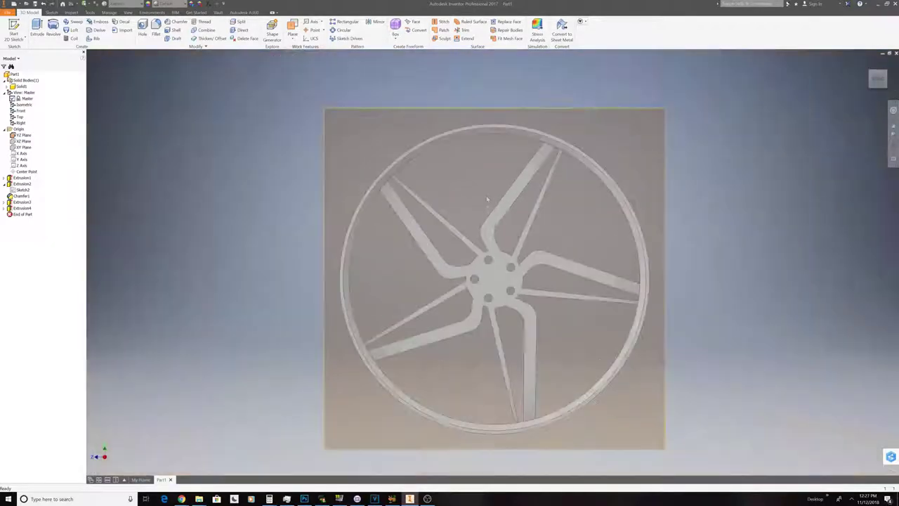
pyautogui.moveTo(877, 79)
pyautogui.mouseDown()
pyautogui.moveTo(847, 79)
pyautogui.moveTo(838, 67)
pyautogui.moveTo(873, 70)
pyautogui.moveTo(878, 80)
pyautogui.mouseUp()
pyautogui.moveTo(494, 279)
pyautogui.keyDown('shift'); pyautogui.mouseDown(button='middle')
pyautogui.moveTo(338, 281)
pyautogui.moveTo(528, 296)
pyautogui.moveTo(398, 284)
pyautogui.moveTo(495, 278)
pyautogui.moveTo(429, 214)
pyautogui.mouseUp(button='middle'); pyautogui.keyUp('shift')
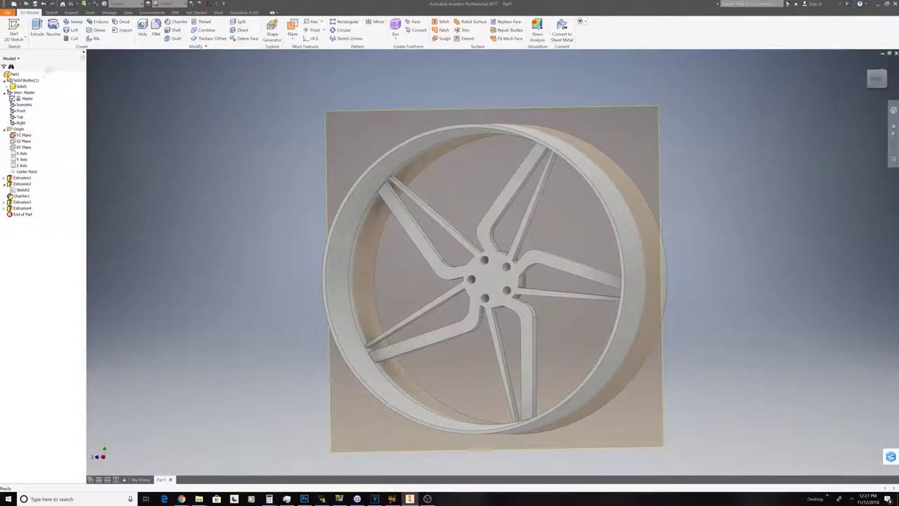
pyautogui.click(175, 22)
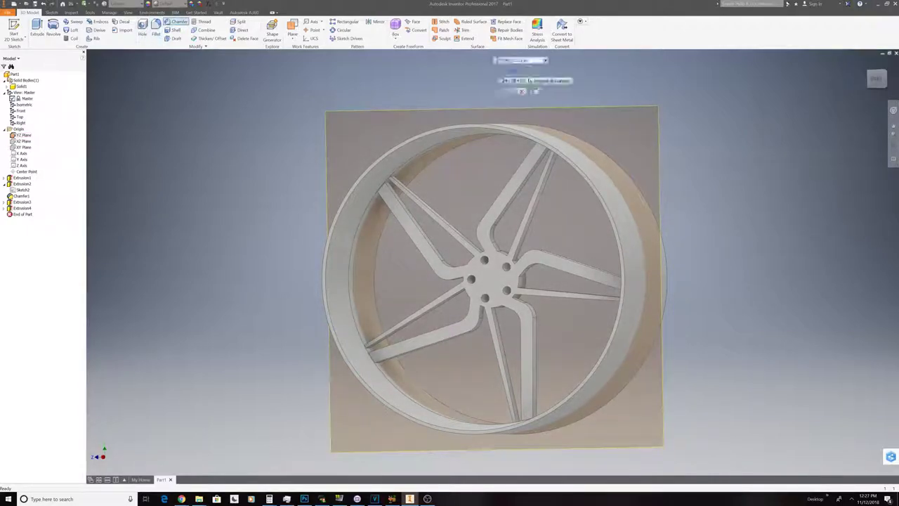
pyautogui.scroll(-5, 494, 221)
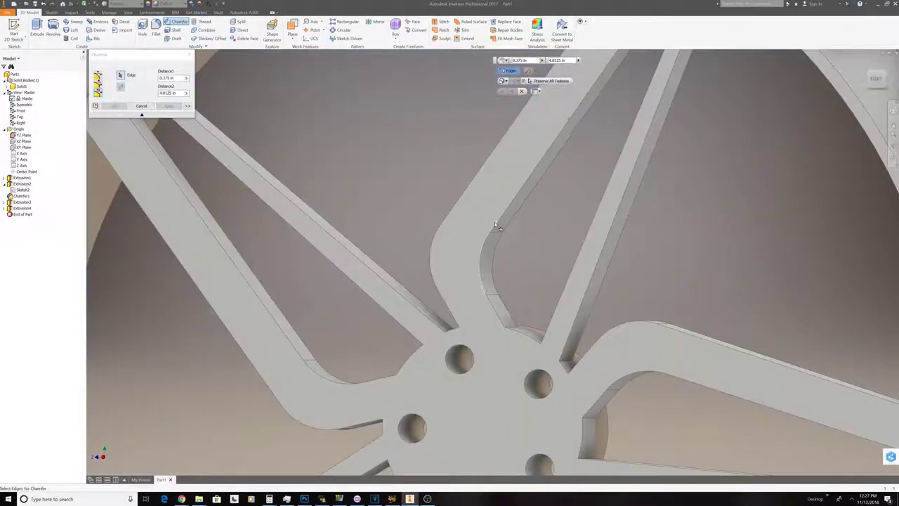
pyautogui.click(496, 224)
pyautogui.click(496, 226)
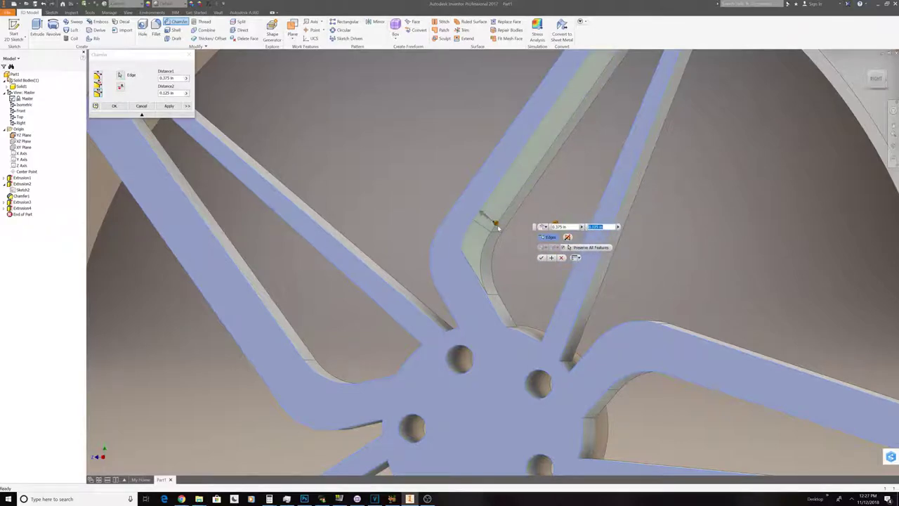
pyautogui.moveTo(496, 223); pyautogui.dragTo(475, 210)
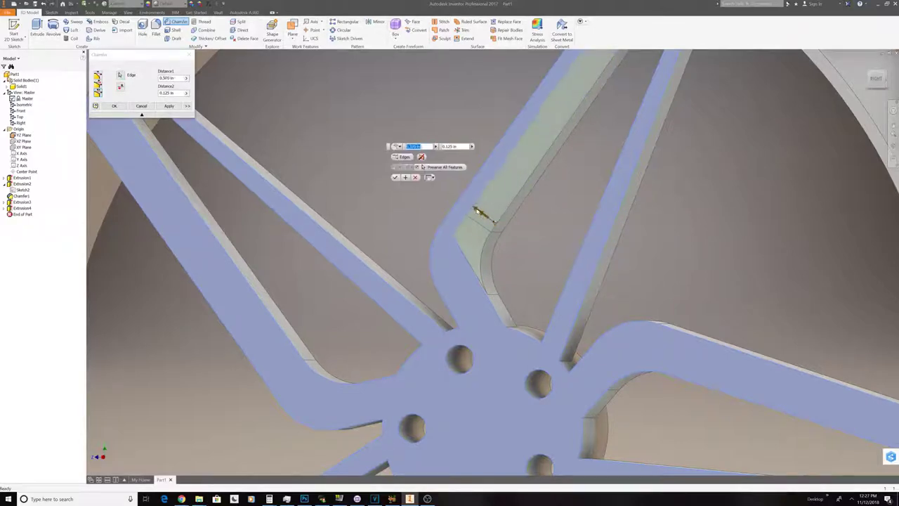
pyautogui.moveTo(498, 223); pyautogui.dragTo(501, 225)
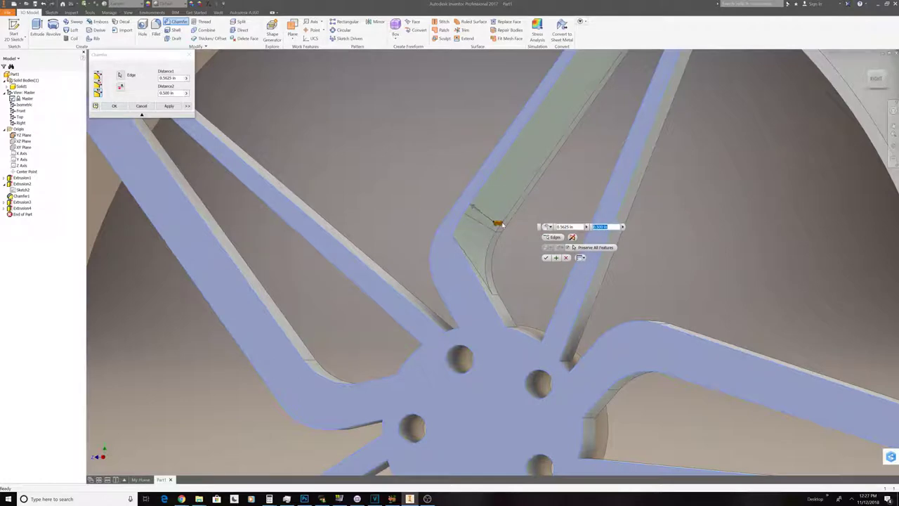
pyautogui.click(556, 257)
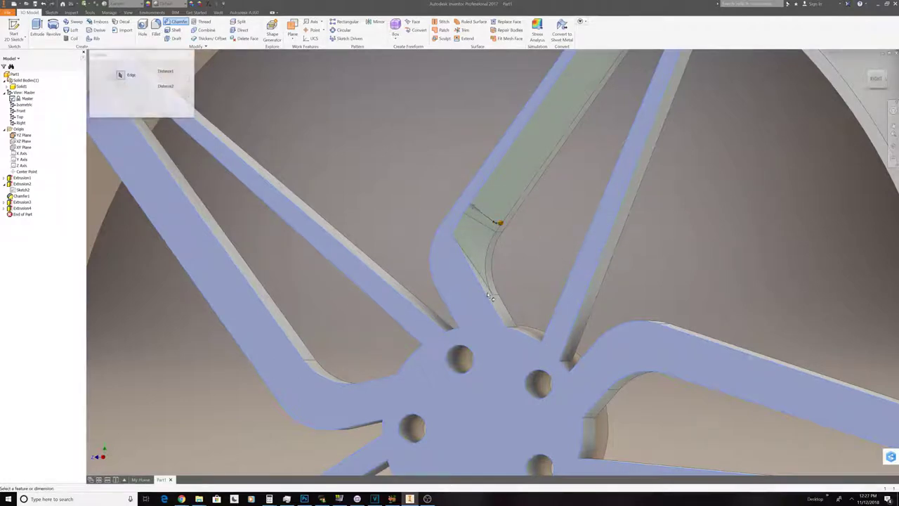
# - Chamfer the upper wide spoke's remaining hub-side edge and the next wide spoke's long inner edge counter-clockwise at 0.5625 in by 0.500 in
pyautogui.click(489, 298)
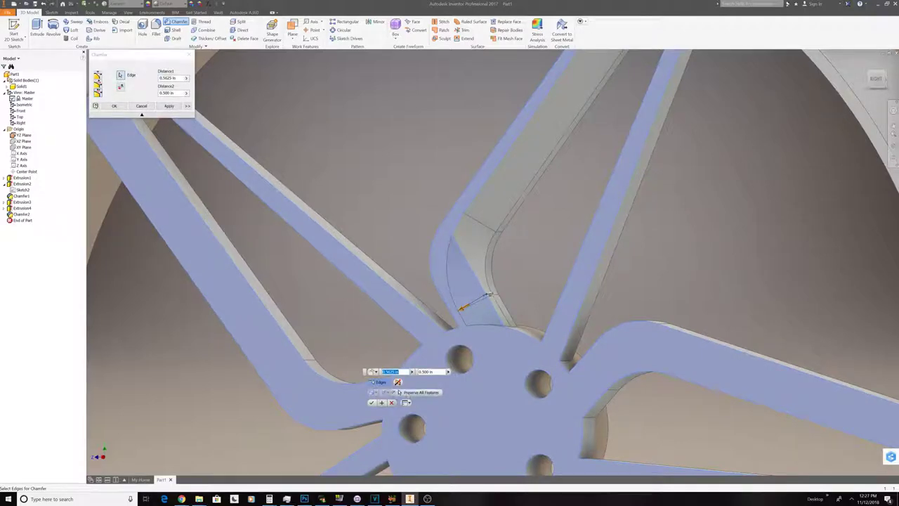
pyautogui.click(383, 402)
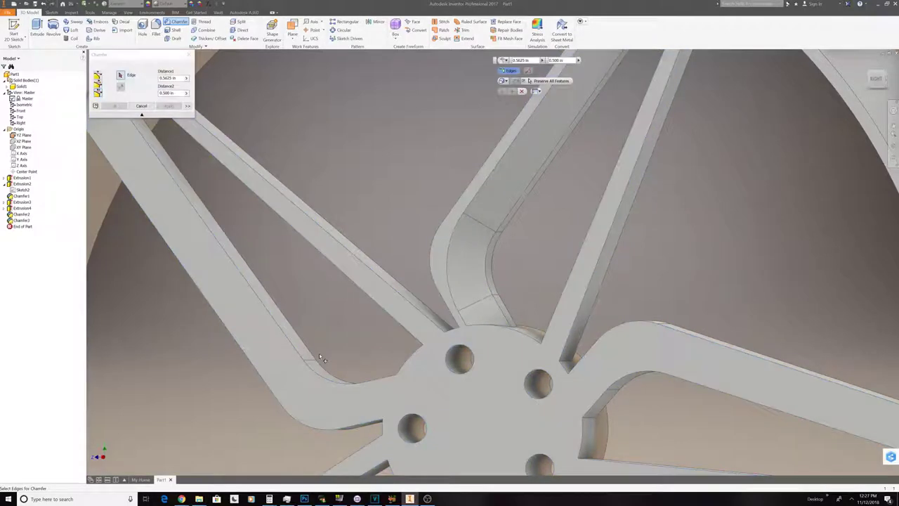
pyautogui.click(281, 333)
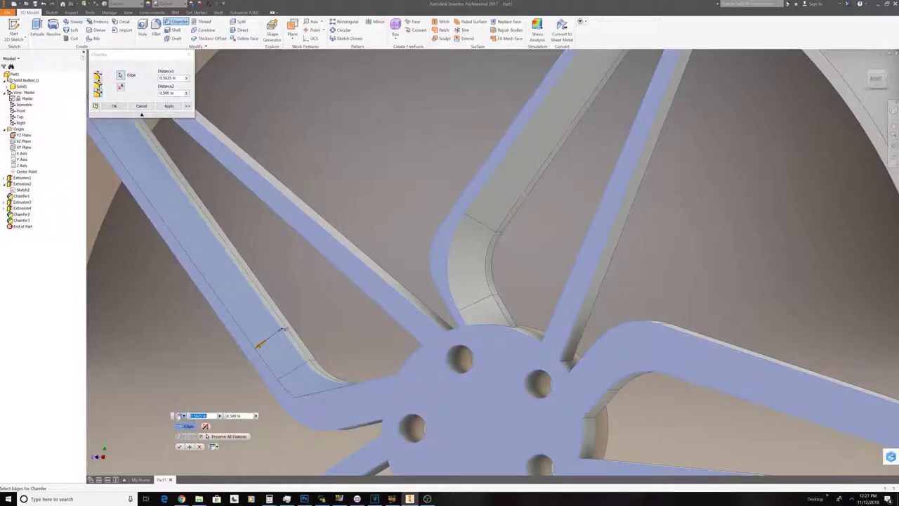
pyautogui.click(188, 447)
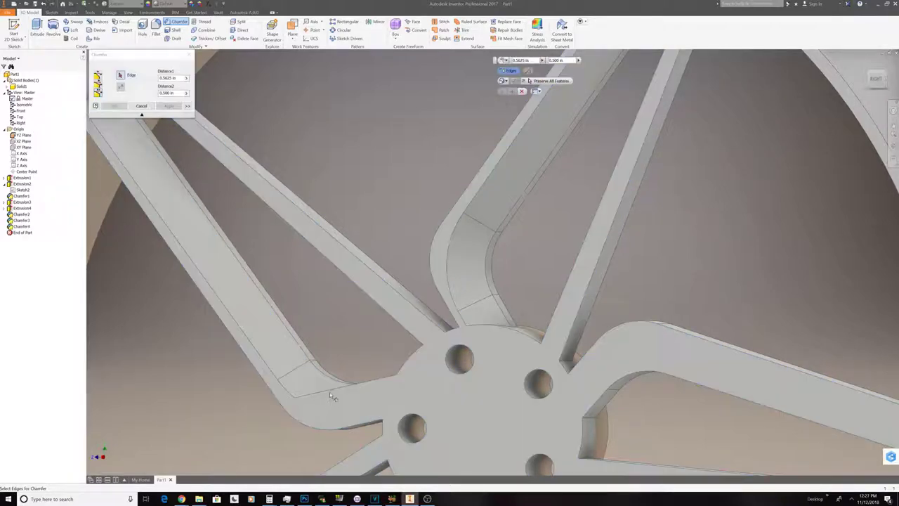
# - Try to chamfer an edge at the hub-side bend of the second wide spoke with distances 0.5625 in and 0.500 in
pyautogui.click(332, 393)
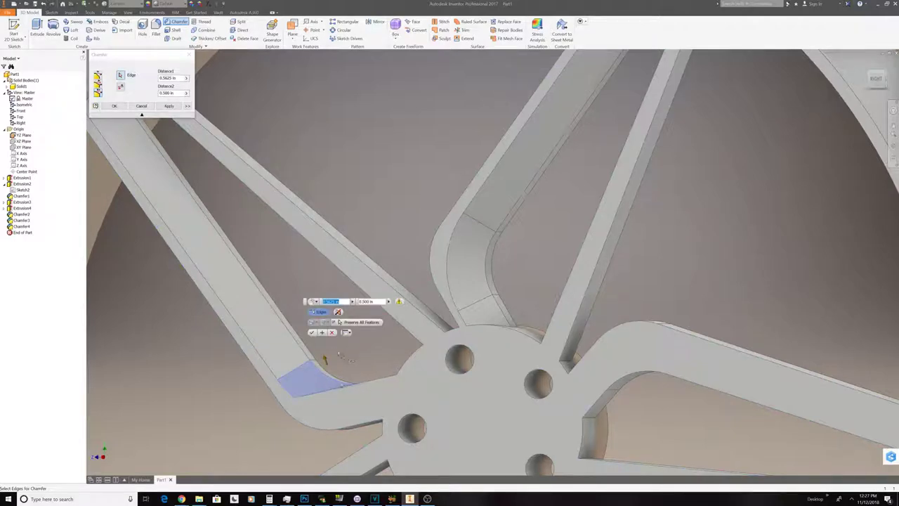
pyautogui.click(337, 312)
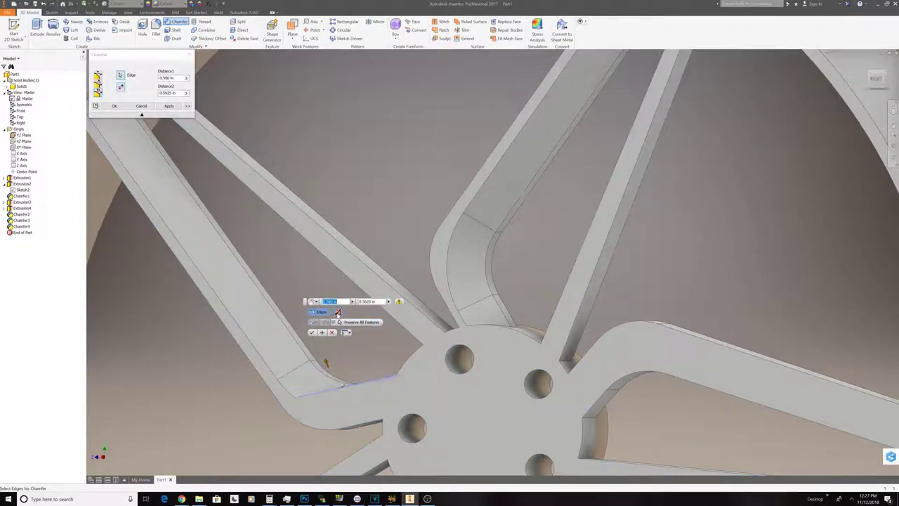
pyautogui.click(337, 313)
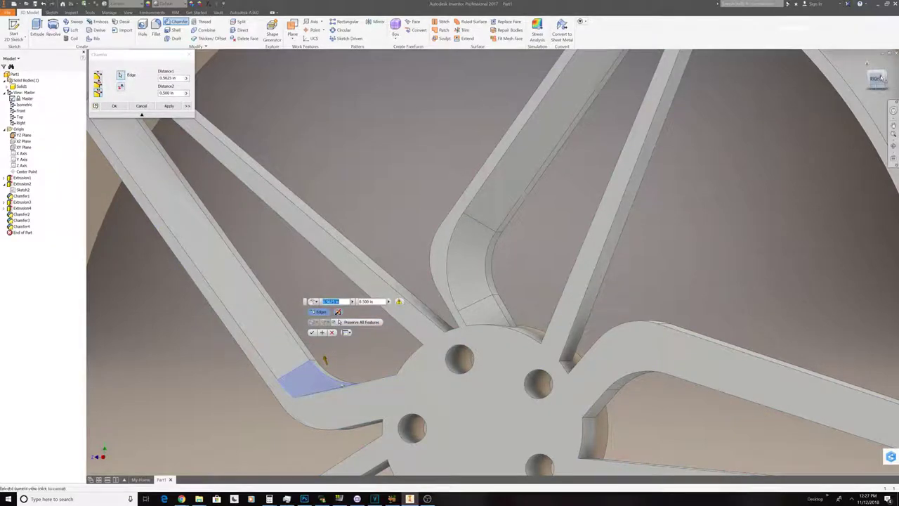
pyautogui.moveTo(879, 81); pyautogui.dragTo(879, 92)
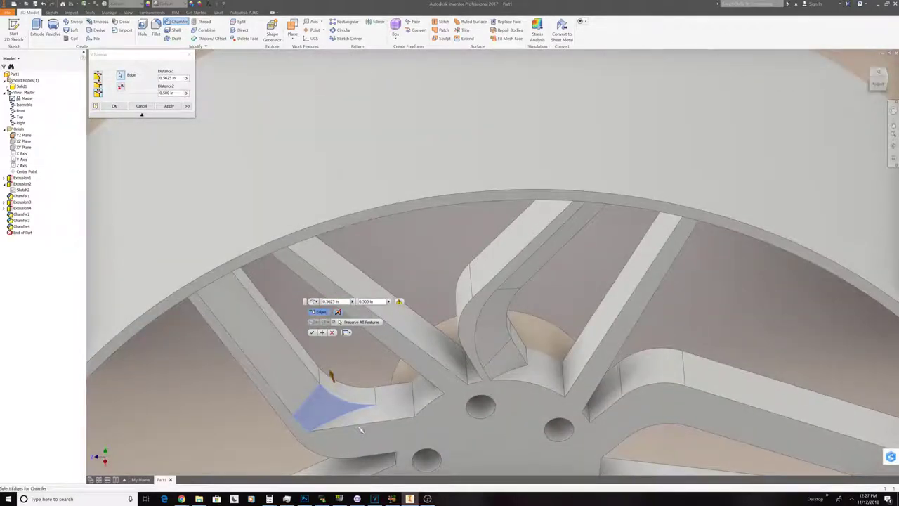
pyautogui.click(322, 334)
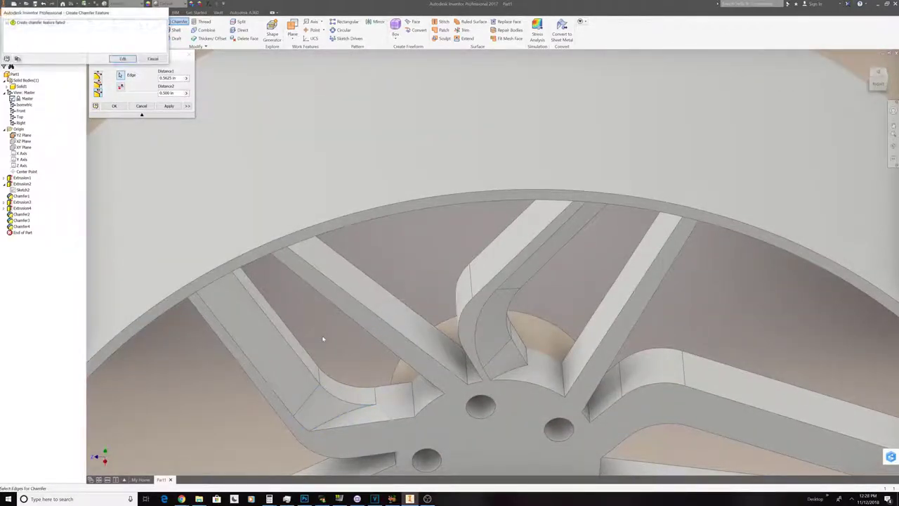
pyautogui.click(154, 59)
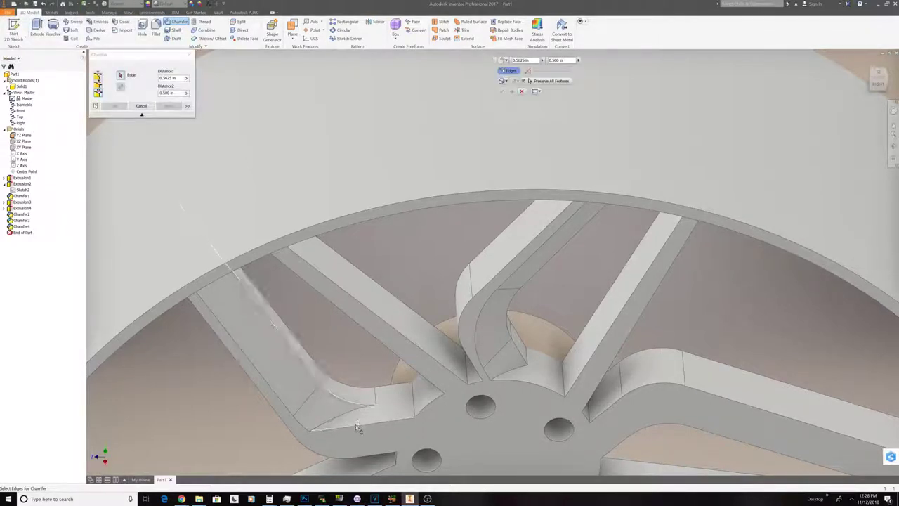
# - Chamfer the short front edge between the second wide spoke's bend and the hub at 0.5625 in by 0.500 in
pyautogui.click(357, 427)
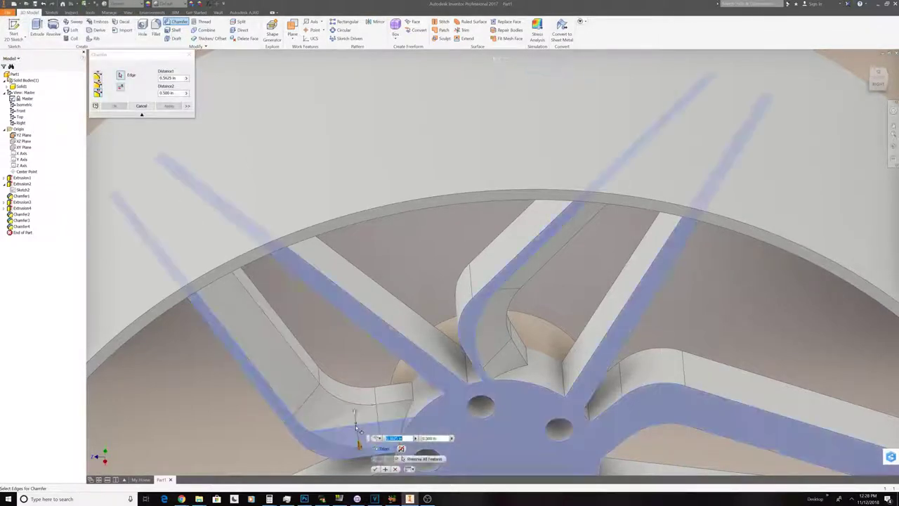
pyautogui.click(385, 469)
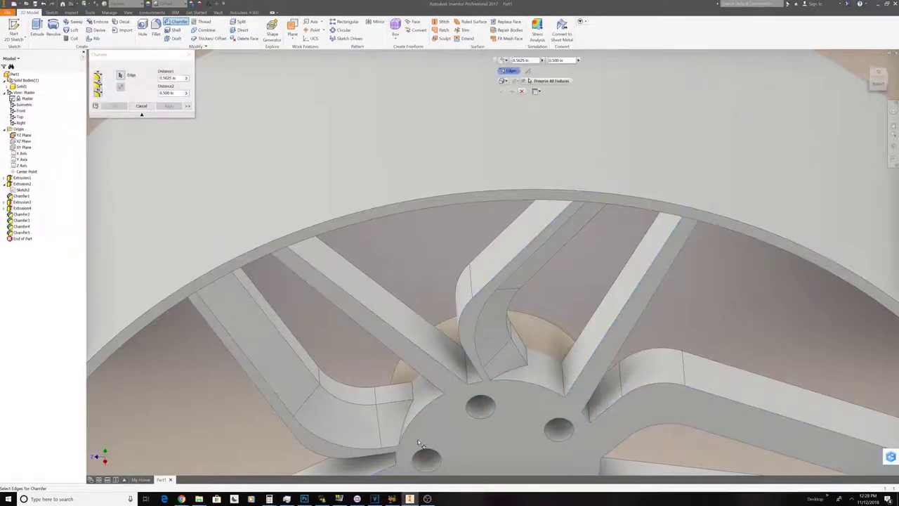
# - Chamfer the upper inner edge of the lower-left wide spoke with distances 0.5625 in and 0.500 in
pyautogui.scroll(5, 420, 445)
pyautogui.scroll(3, 420, 443)
pyautogui.moveTo(421, 443); pyautogui.dragTo(404, 275, button='middle')
pyautogui.scroll(-6, 409, 304)
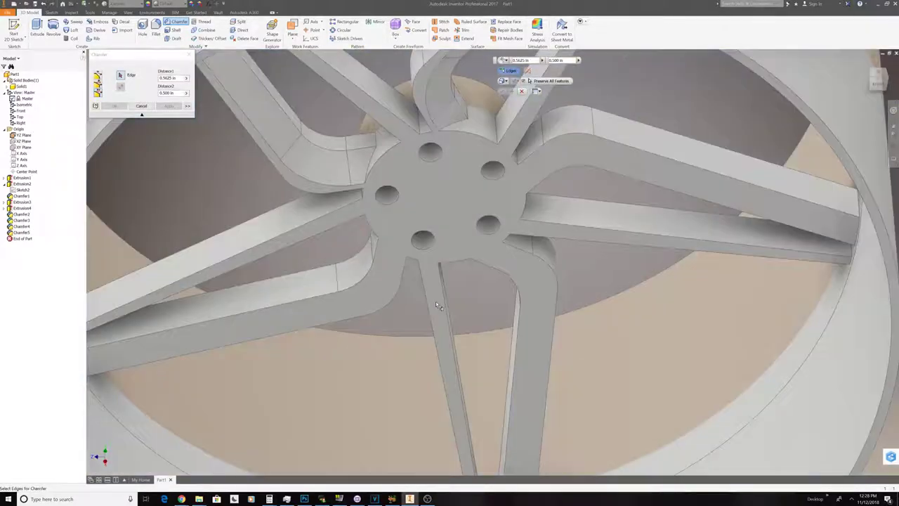
pyautogui.click(357, 283)
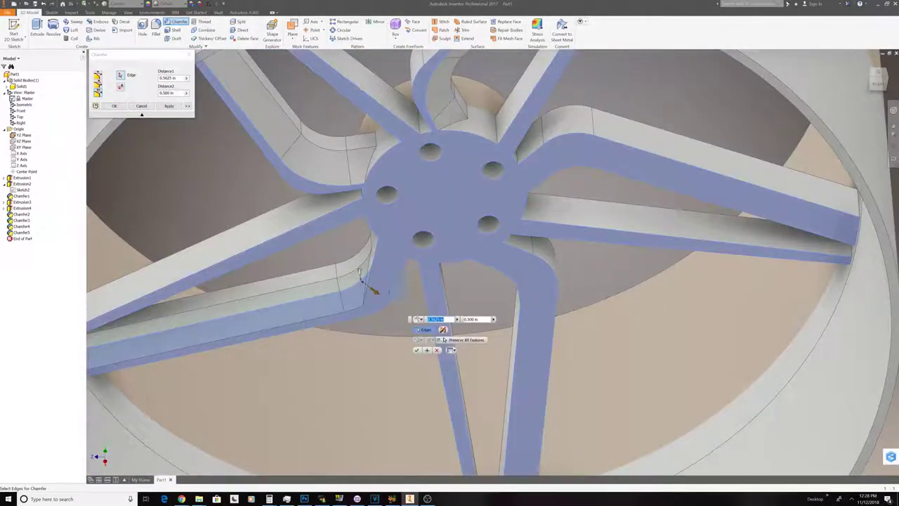
# - Chamfer the lower-left thick spoke's long front edge and its short edge beside the hub with distances 0.5625 in and 0.500 in
pyautogui.click(427, 350)
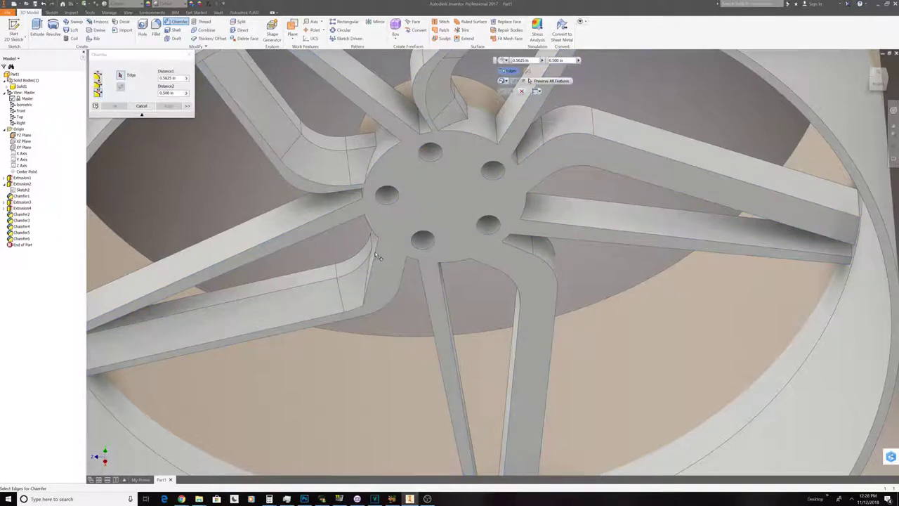
pyautogui.click(376, 246)
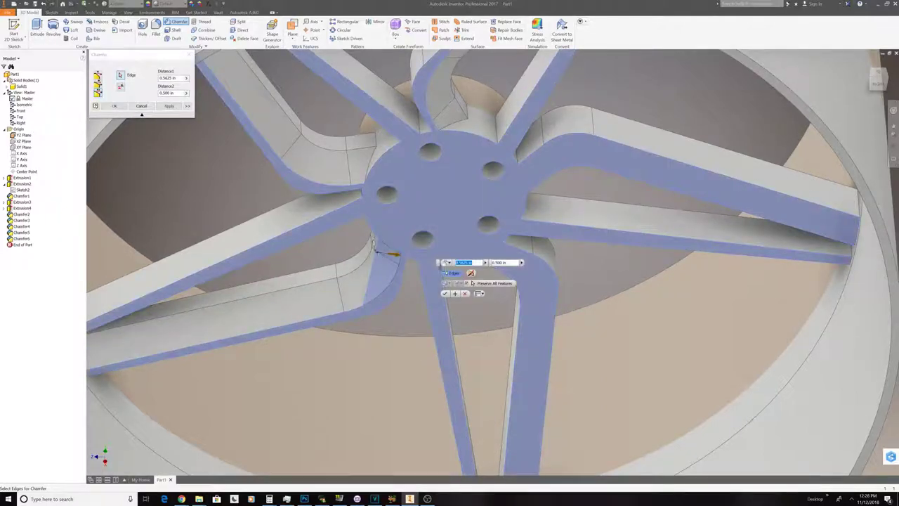
pyautogui.click(456, 293)
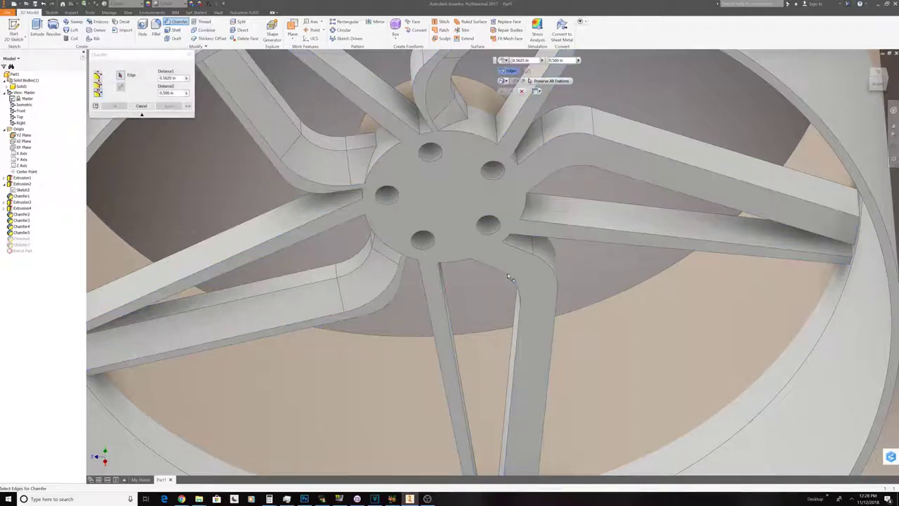
# - Chamfer the bottom thick spoke's long inner front edge and the adjoining edge at the hub at 0.5625 in by 0.500 in
pyautogui.click(512, 281)
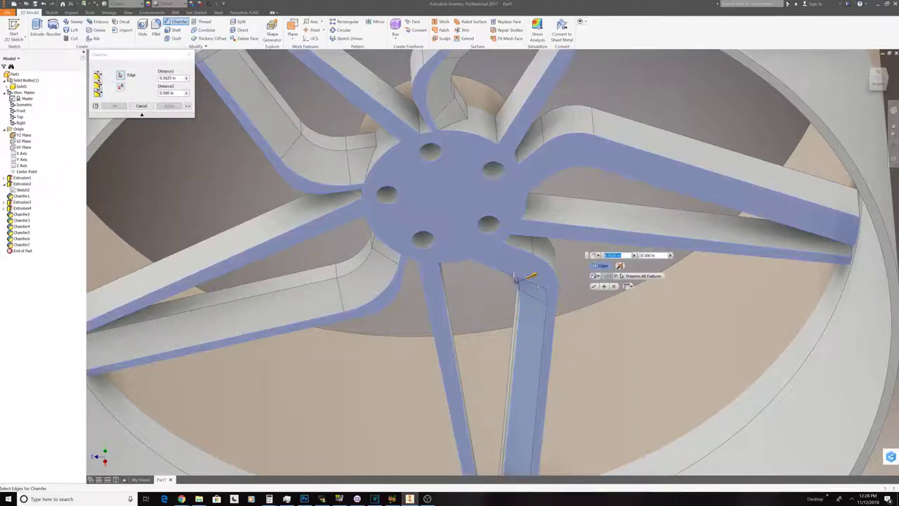
pyautogui.press('Return')
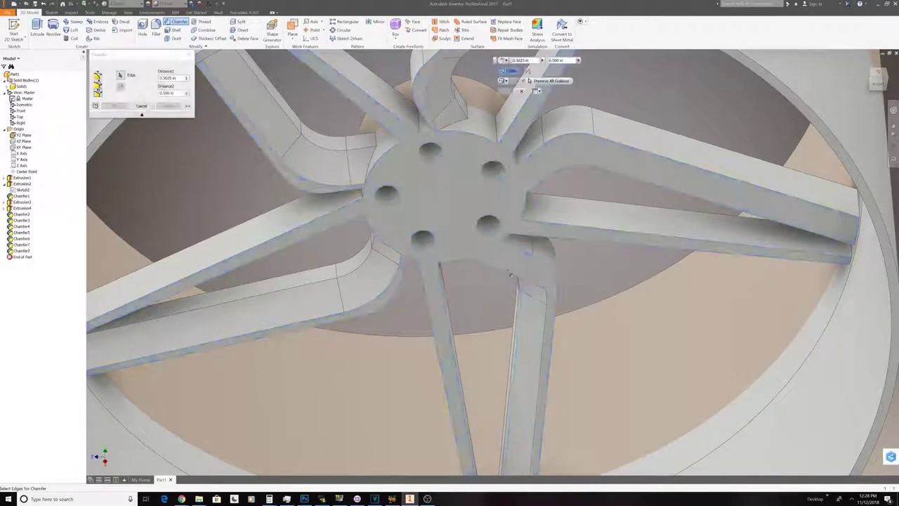
pyautogui.click(503, 271)
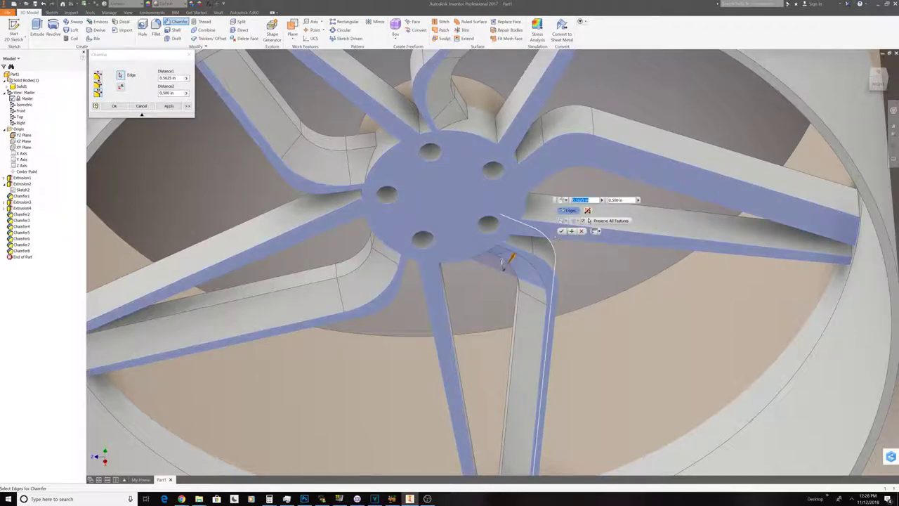
pyautogui.click(571, 232)
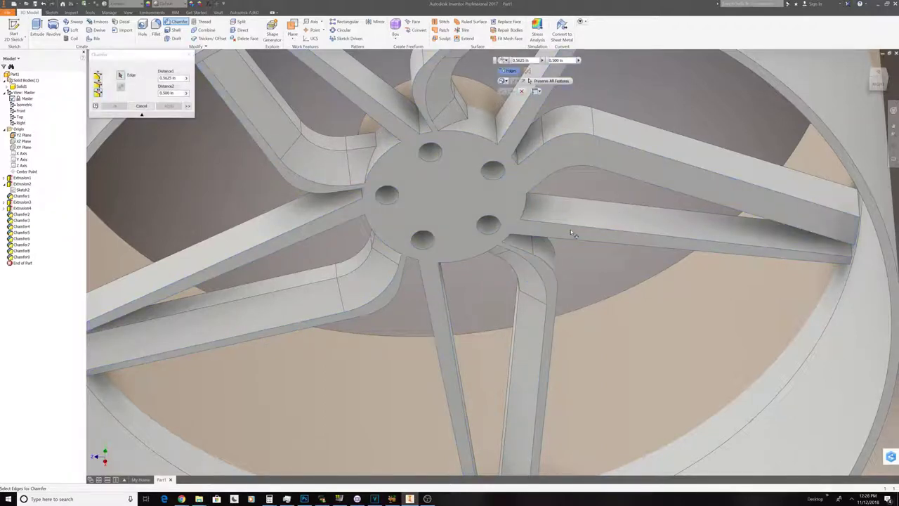
# - Chamfer the right-hand thick spoke's lower front edge and its curved hub-side edge at 0.5625 in by 0.500 in, finishing the chamfer command
pyautogui.click(553, 179)
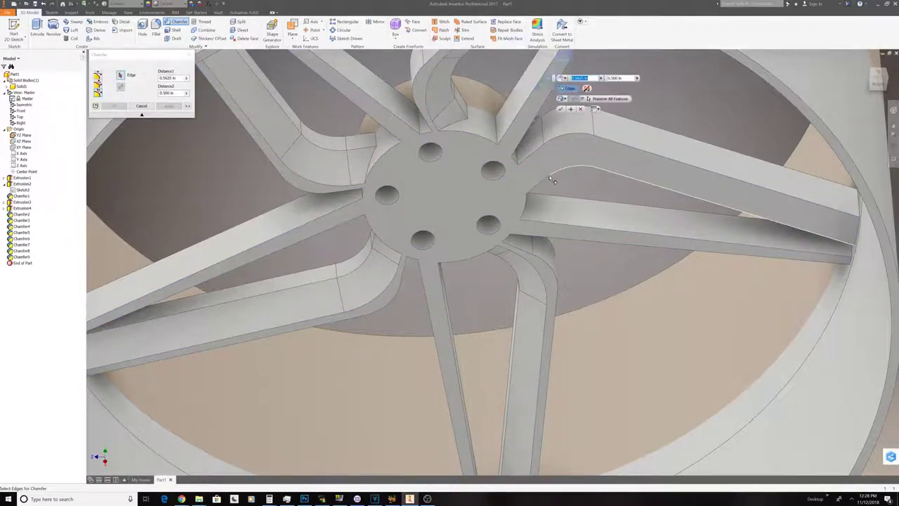
pyautogui.click(570, 110)
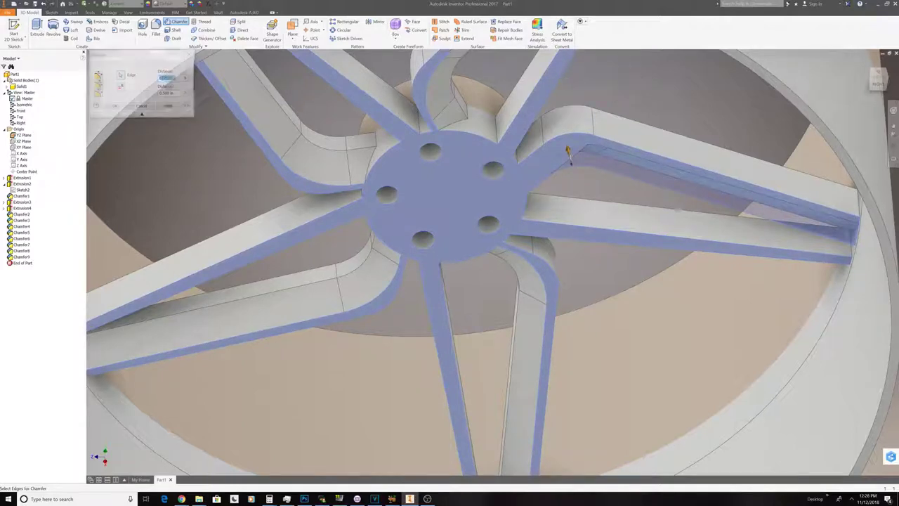
pyautogui.click(552, 178)
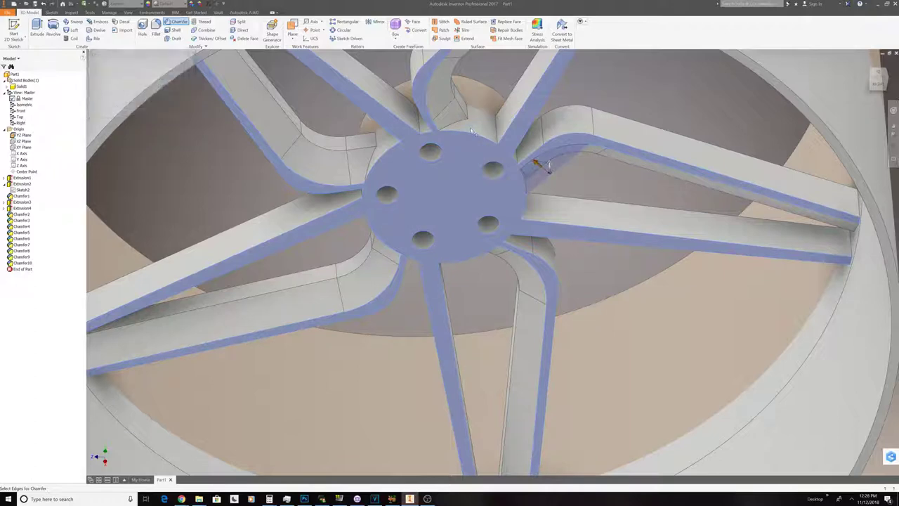
pyautogui.click(471, 128)
pyautogui.scroll(4, 614, 149)
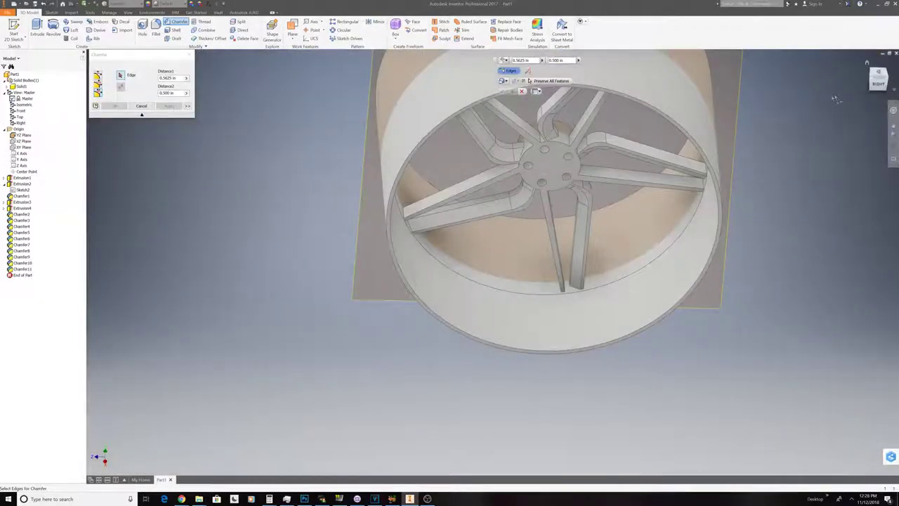
pyautogui.click(879, 88)
pyautogui.keyDown('shift'); pyautogui.moveTo(492, 263); pyautogui.dragTo(492, 262, button='middle'); pyautogui.keyUp('shift')
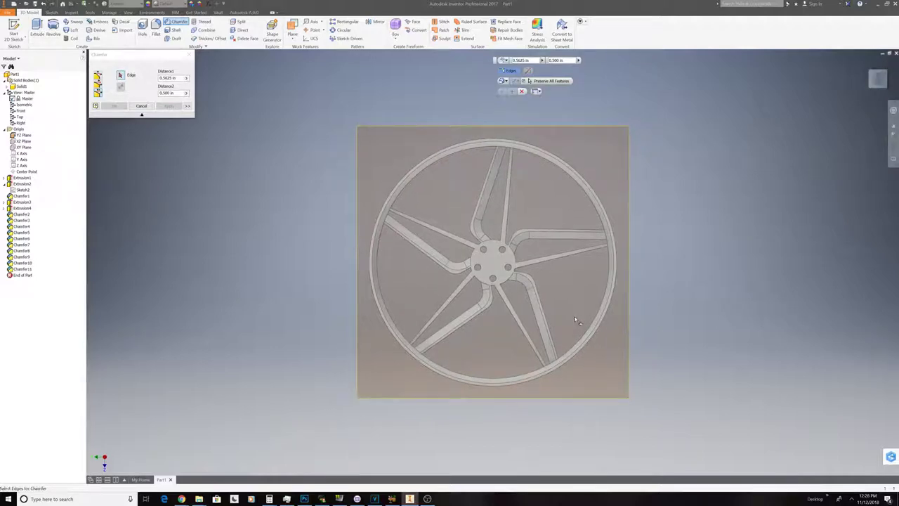
pyautogui.click(523, 92)
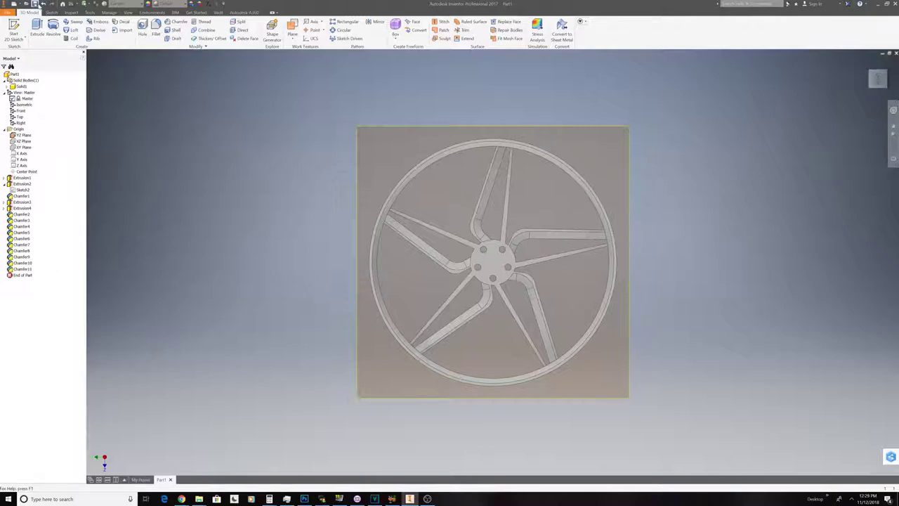
# - Save the part in the Documents folder as "demo wheel"
pyautogui.hotkey('ctrl', 's')
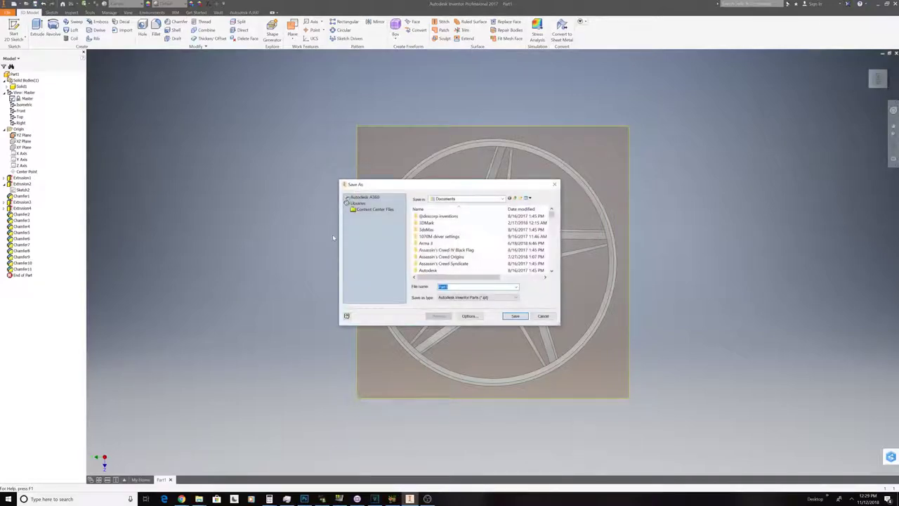
pyautogui.write('demo')
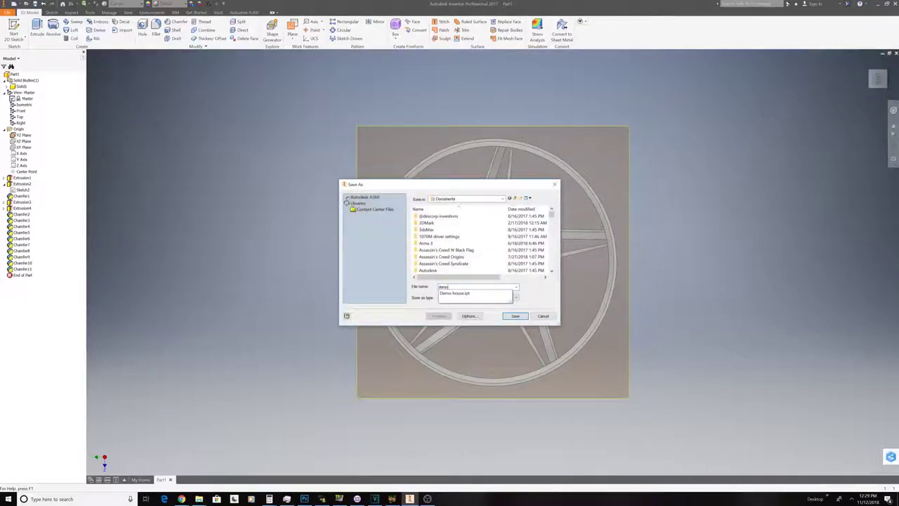
pyautogui.write(' wheel')
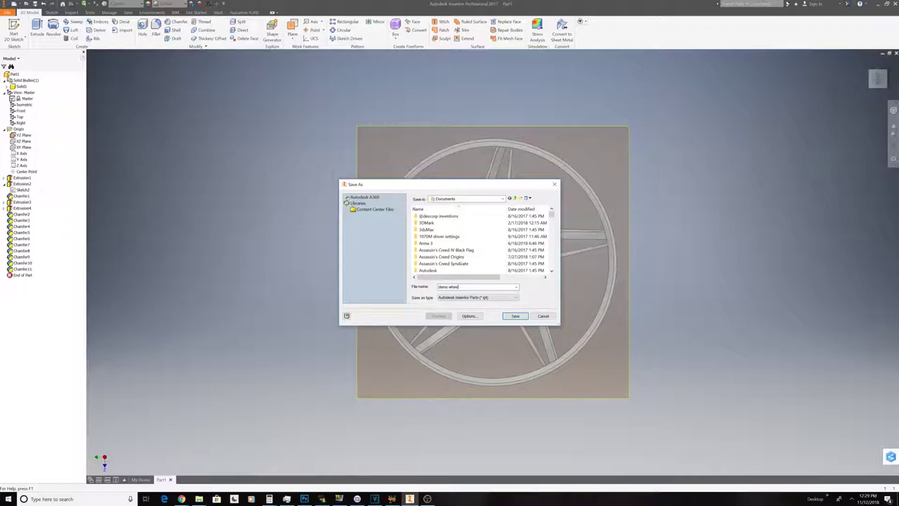
pyautogui.press('Return')
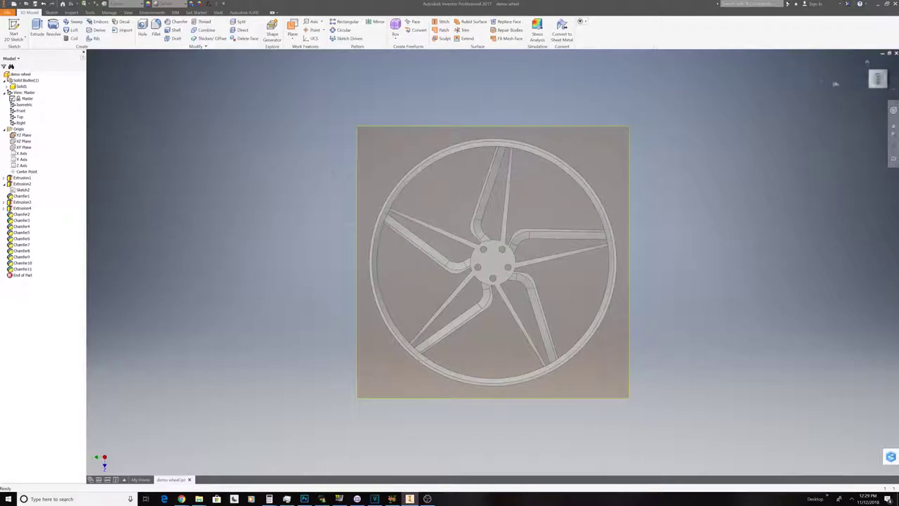
# - Turn on the visibility of the XZ origin plane
pyautogui.moveTo(877, 82); pyautogui.dragTo(850, 83)
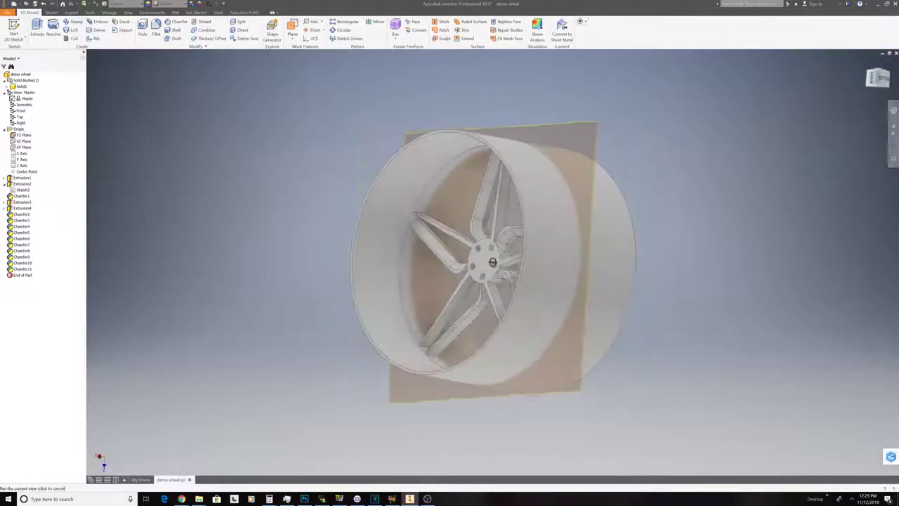
pyautogui.click(881, 82)
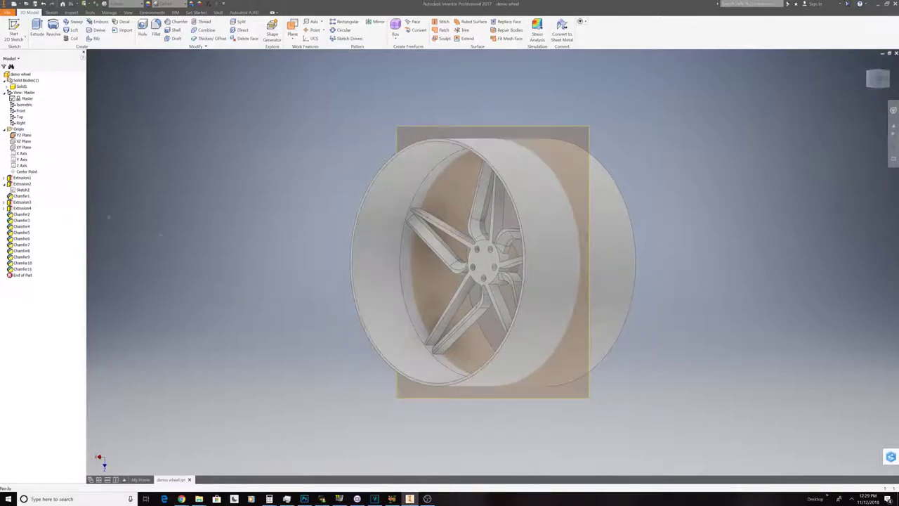
pyautogui.rightClick(19, 135)
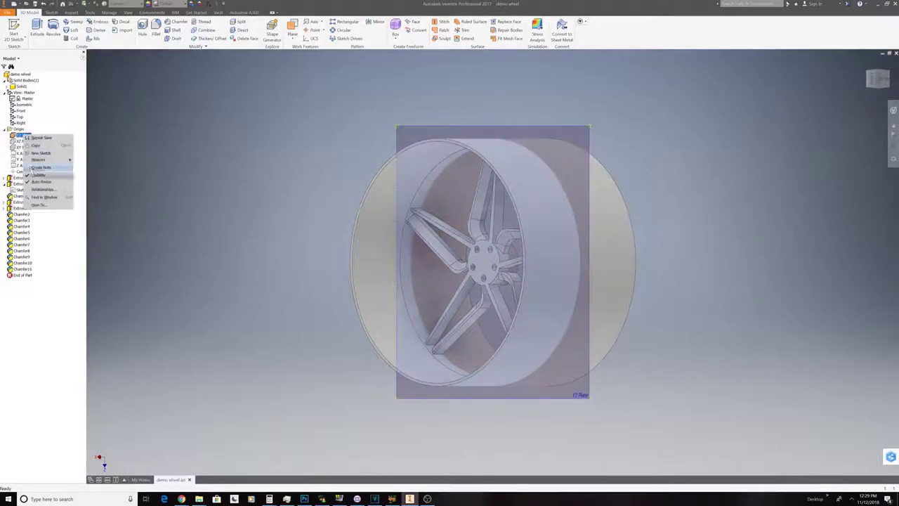
pyautogui.click(143, 129)
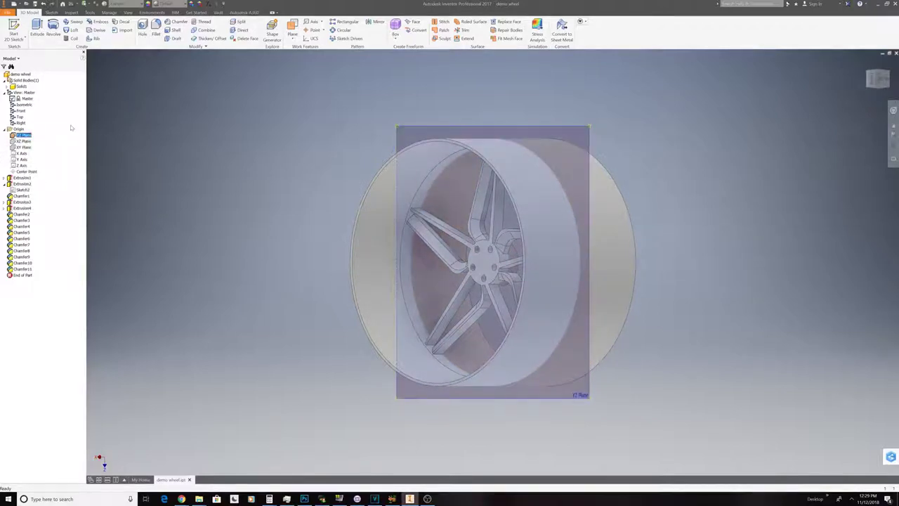
pyautogui.click(50, 139)
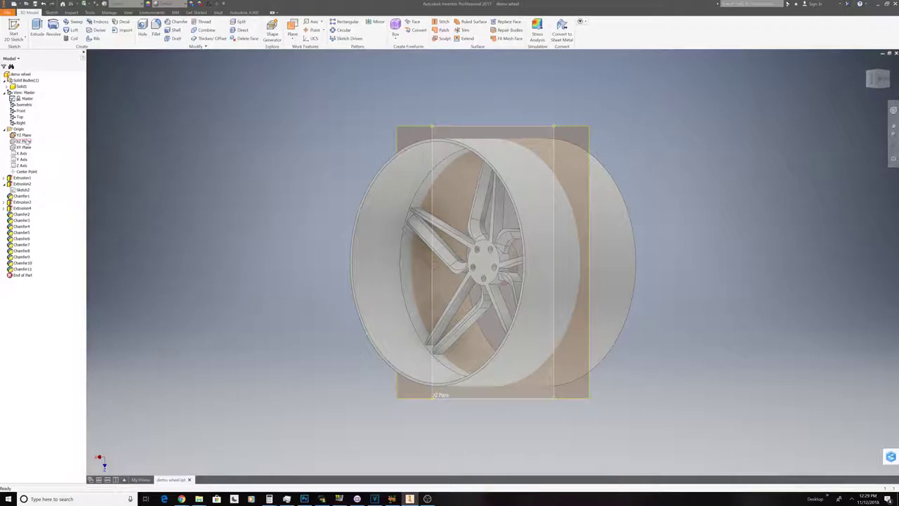
pyautogui.click(24, 141)
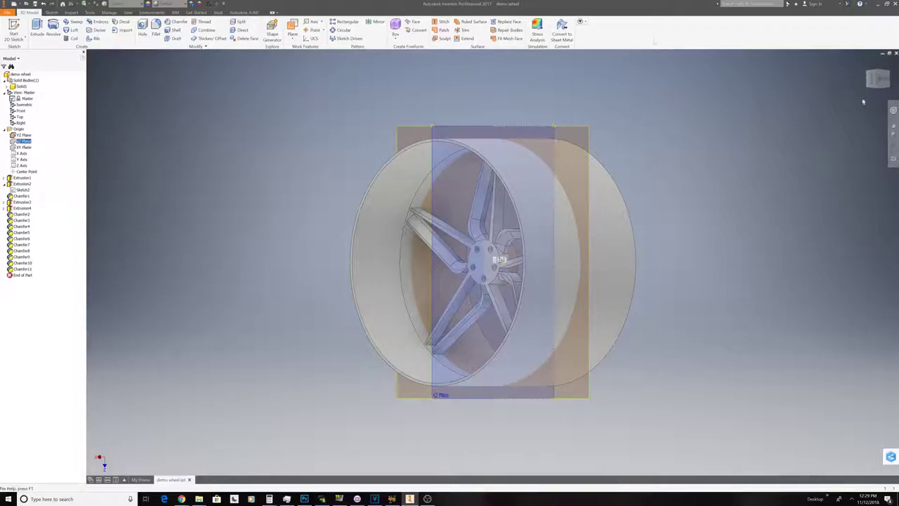
pyautogui.press('pageup')
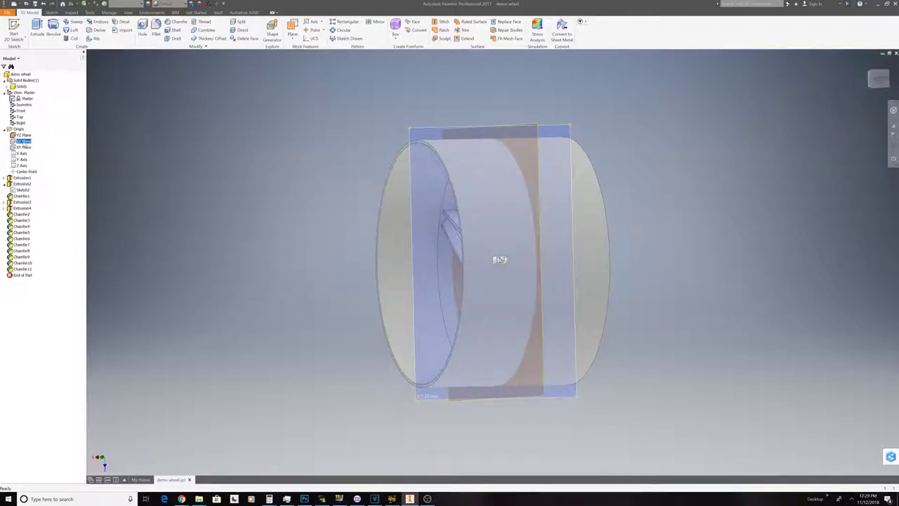
pyautogui.rightClick(23, 140)
pyautogui.click(37, 183)
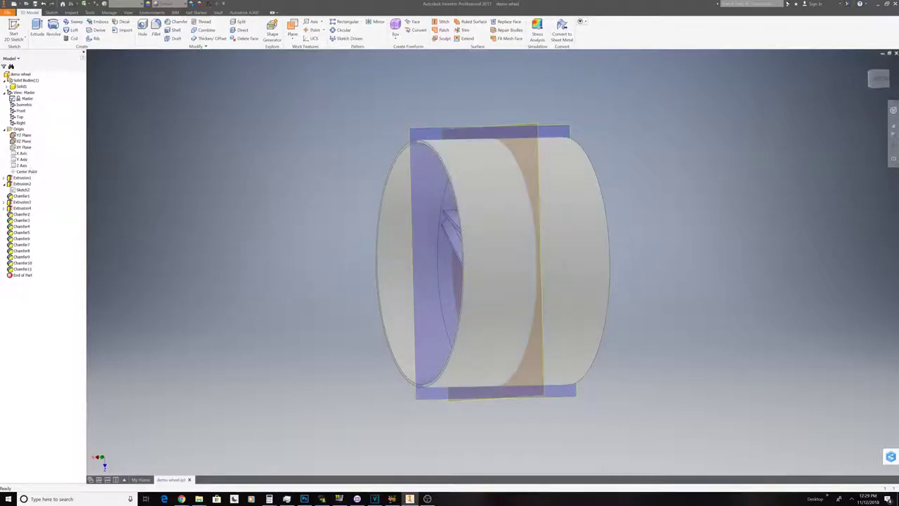
# - Start a new 2D sketch on the XZ plane, viewed square to the wheel's side profile
pyautogui.click(880, 78)
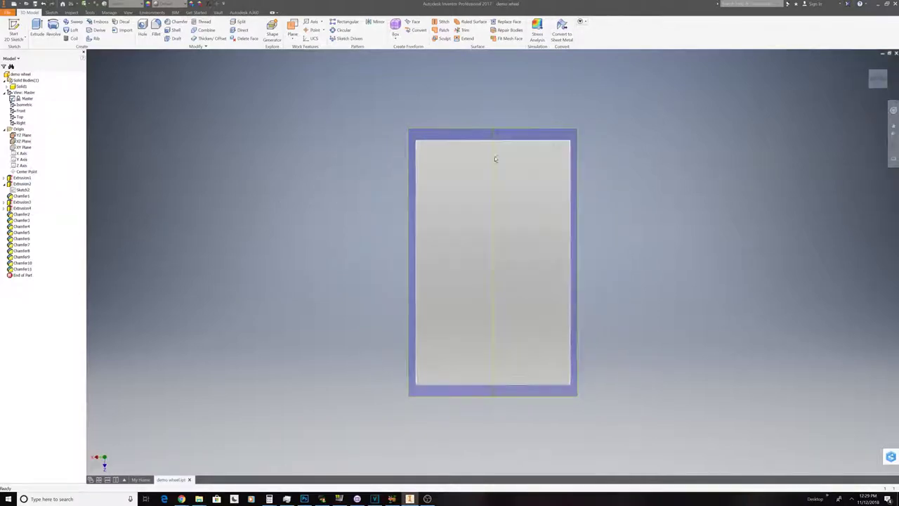
pyautogui.scroll(-6, 495, 157)
pyautogui.scroll(5, 495, 157)
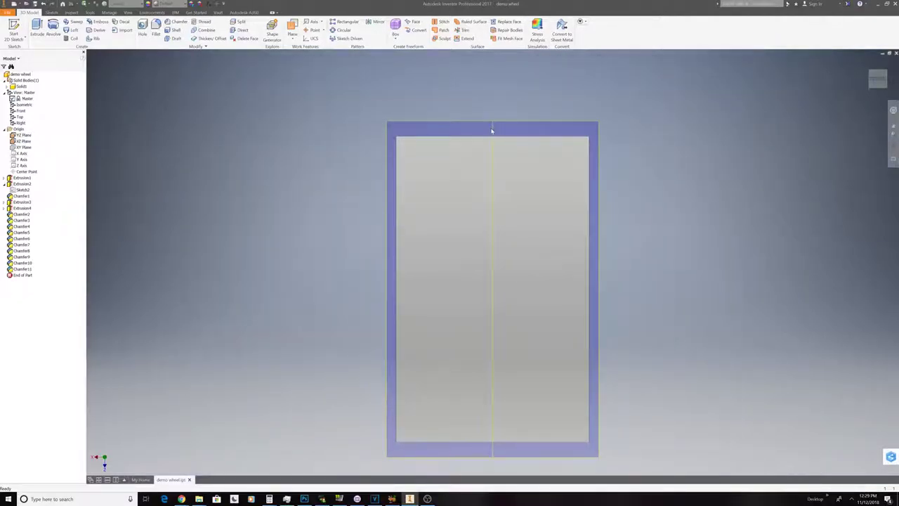
pyautogui.rightClick(446, 126)
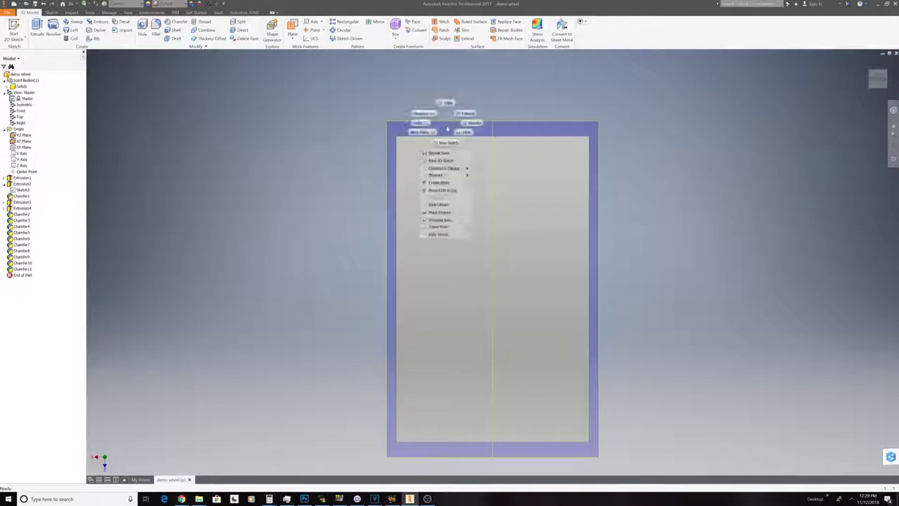
pyautogui.click(455, 137)
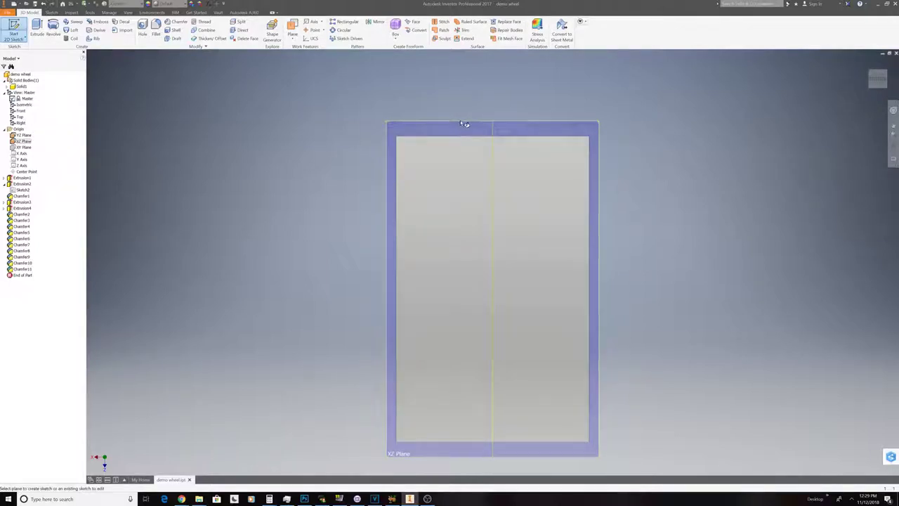
pyautogui.click(464, 127)
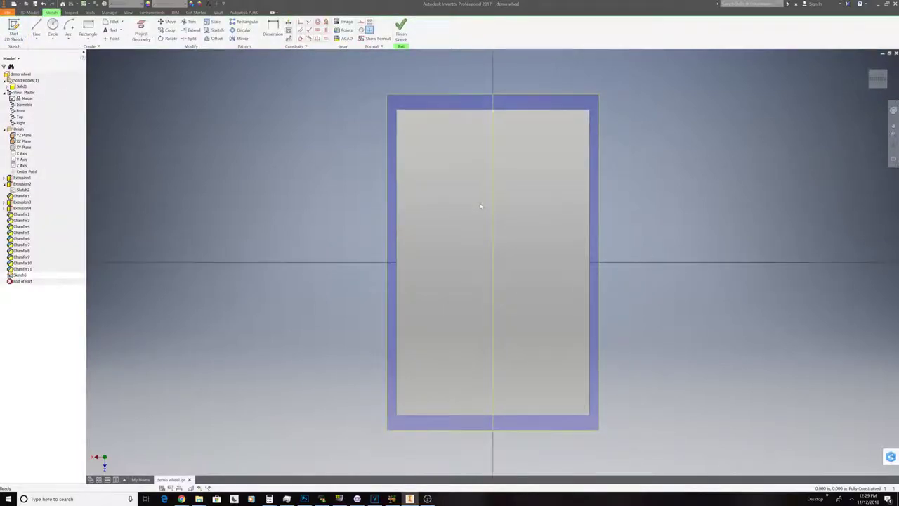
# - Sketch a line about 0.53 in long at about 112° outward from the upper-left corner of the wheel barrel's profile
pyautogui.click(36, 30)
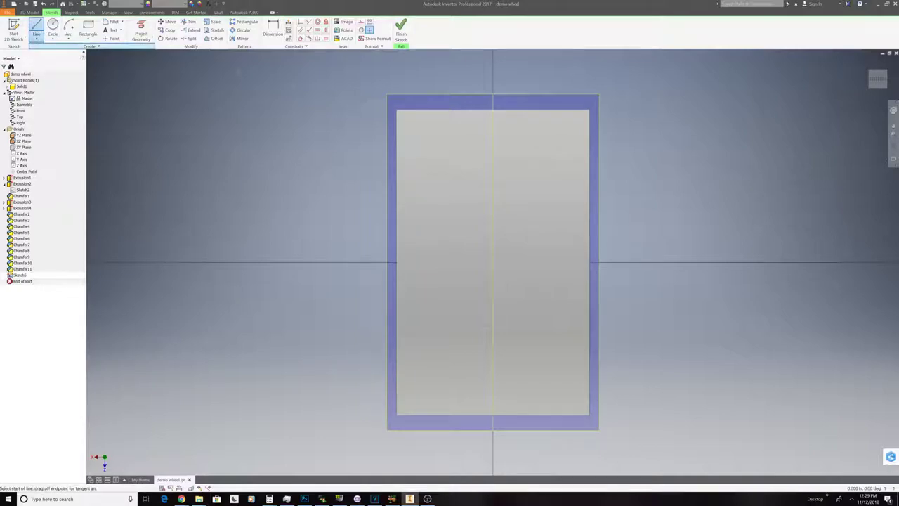
pyautogui.click(397, 109)
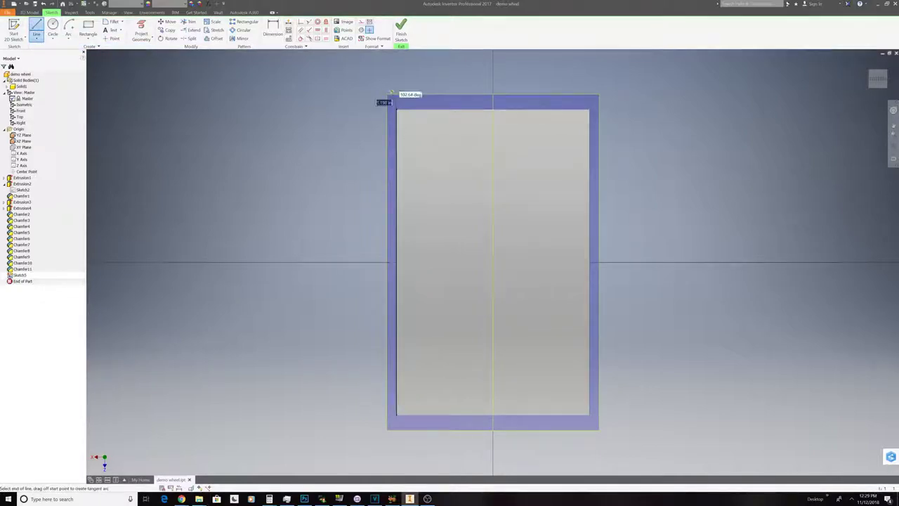
pyautogui.scroll(3, 390, 93)
pyautogui.scroll(2, 391, 94)
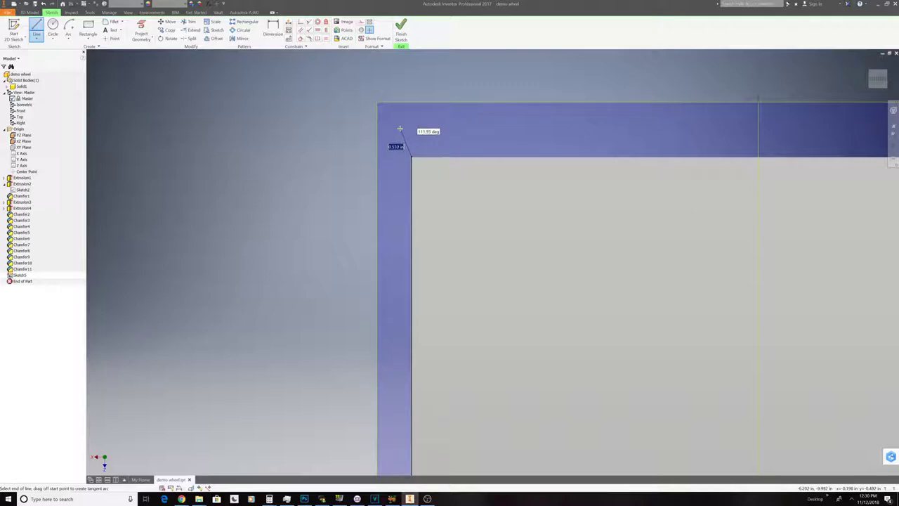
pyautogui.rightClick(436, 123)
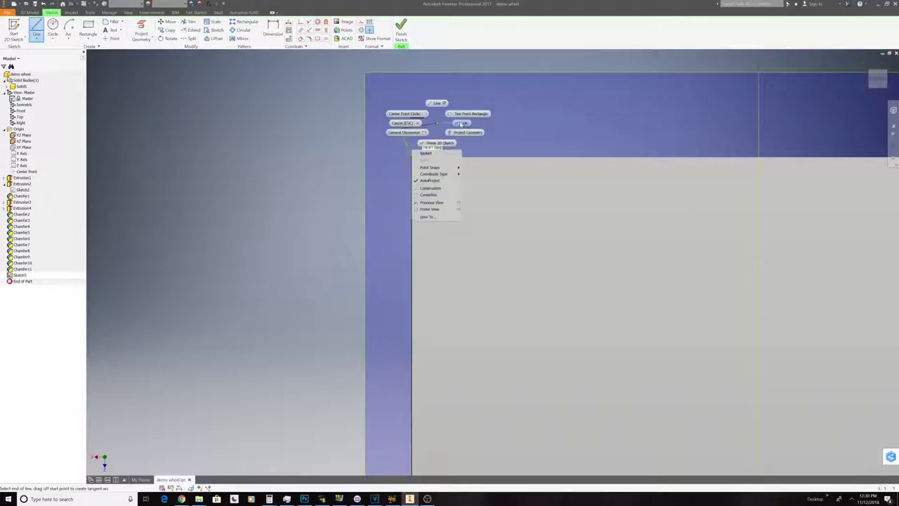
pyautogui.click(462, 124)
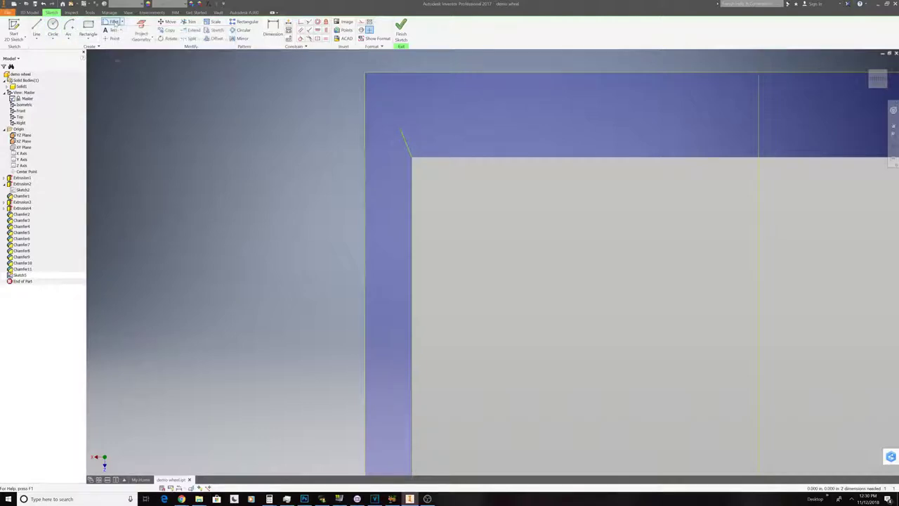
# - Draw a control vertex spline from the short line's free end, curving over the barrel corner and running inward above its upper edge
pyautogui.click(68, 39)
pyautogui.click(39, 47)
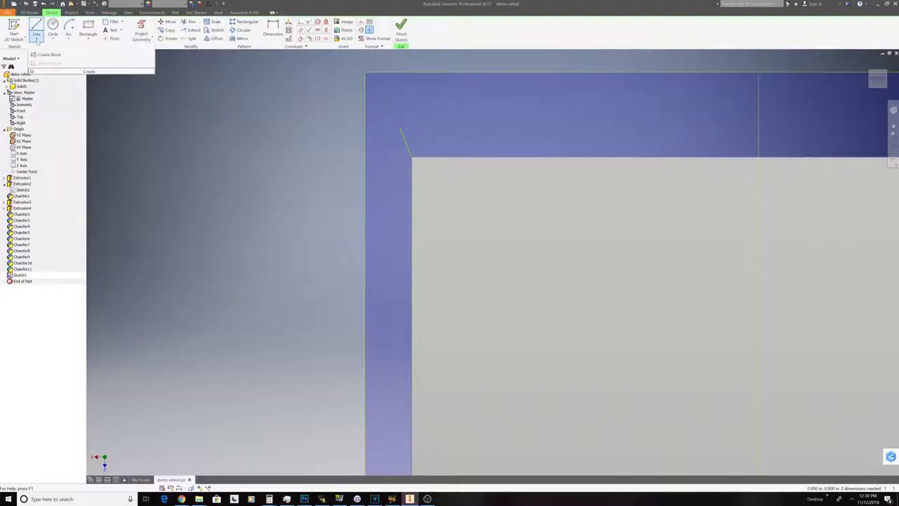
pyautogui.click(37, 37)
pyautogui.click(51, 51)
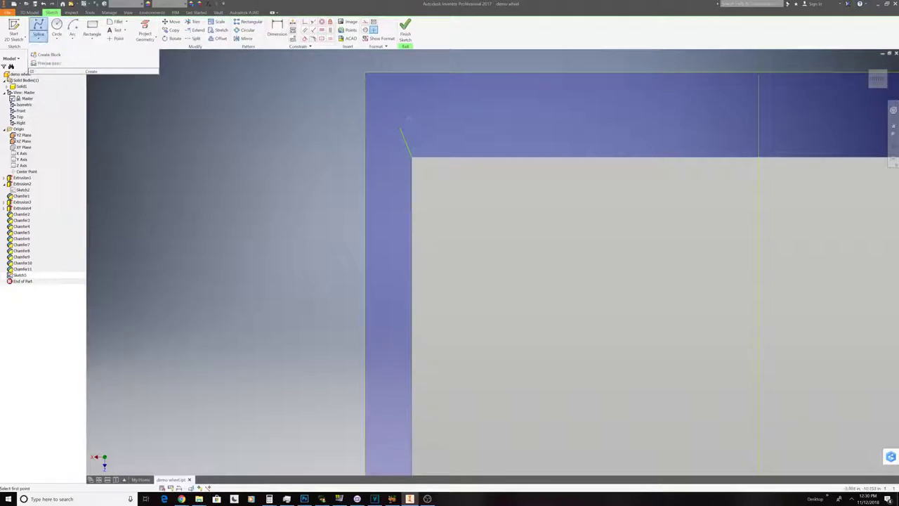
pyautogui.click(400, 128)
pyautogui.click(385, 115)
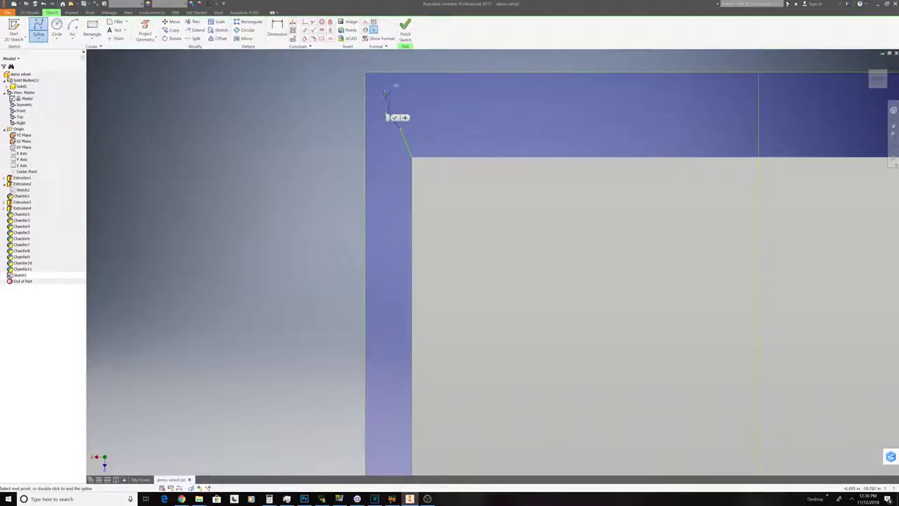
pyautogui.click(393, 90)
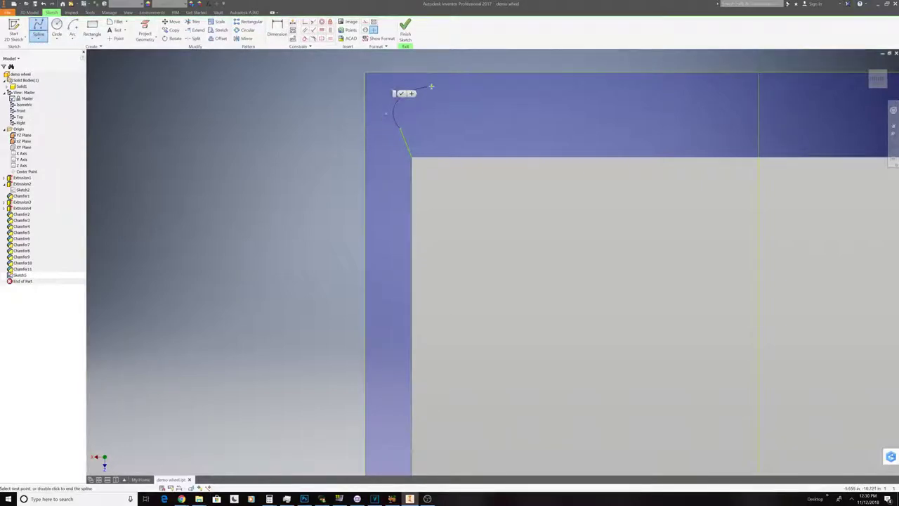
pyautogui.click(494, 89)
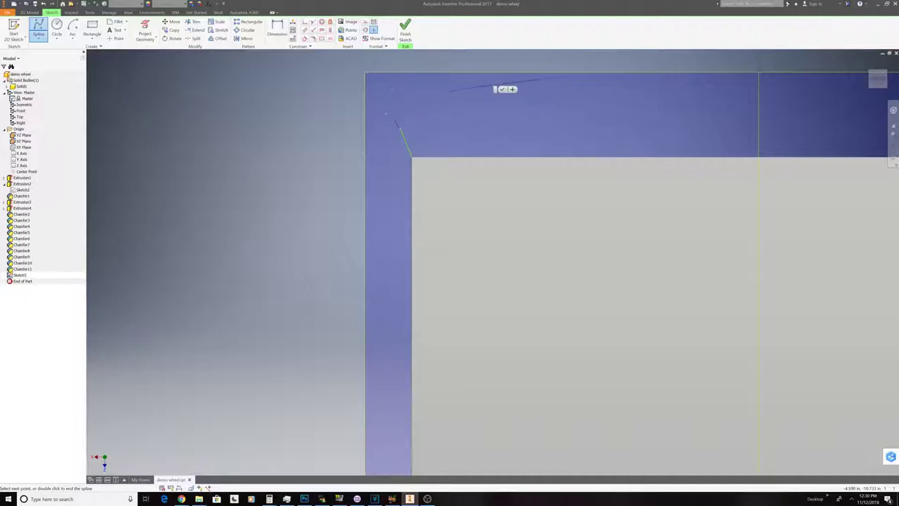
pyautogui.click(668, 82)
pyautogui.click(677, 85)
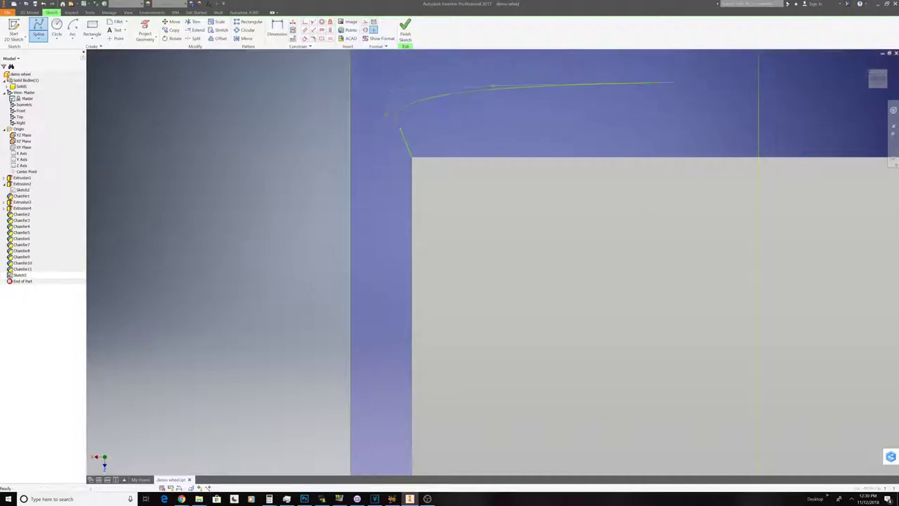
pyautogui.press('Escape')
pyautogui.scroll(3, 417, 124)
pyautogui.scroll(-3, 391, 134)
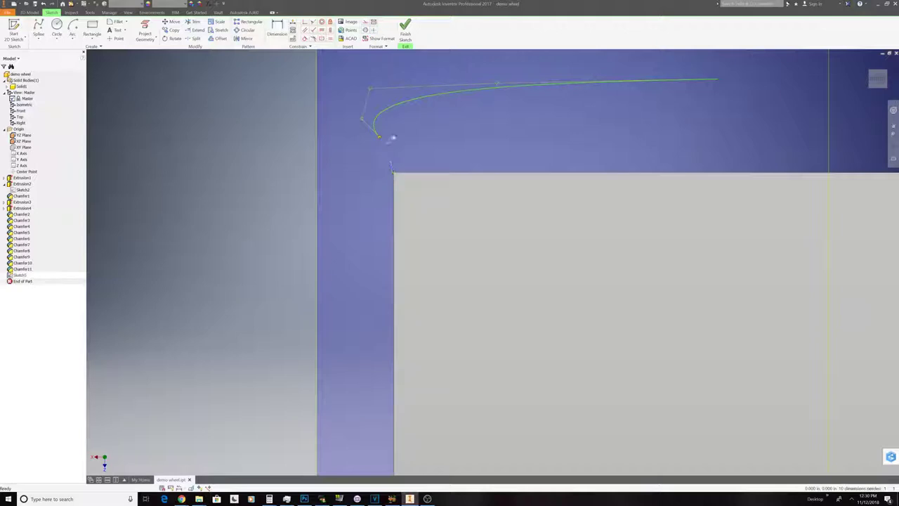
# - Reshape the spline through its control vertices into a rounded corner that flattens into a nearly horizontal run
pyautogui.moveTo(383, 139); pyautogui.dragTo(398, 75)
pyautogui.moveTo(368, 121); pyautogui.dragTo(376, 112)
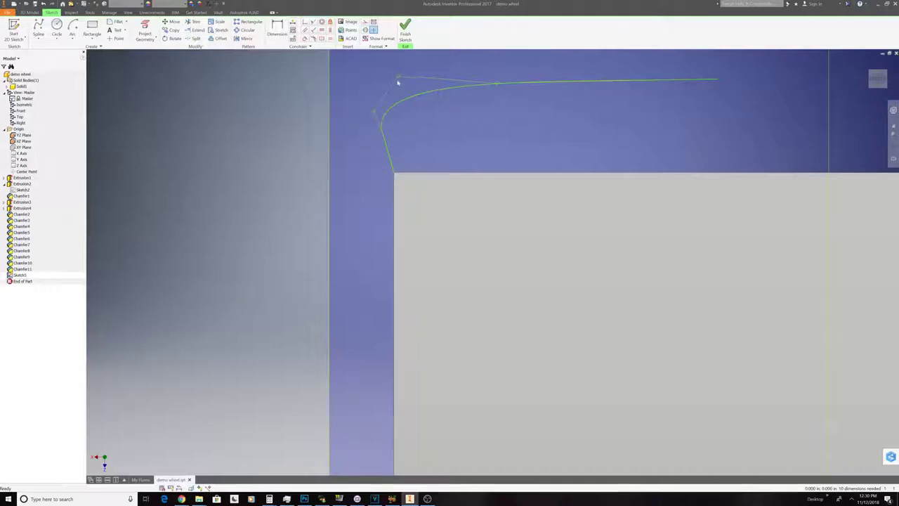
pyautogui.moveTo(398, 75); pyautogui.dragTo(371, 56)
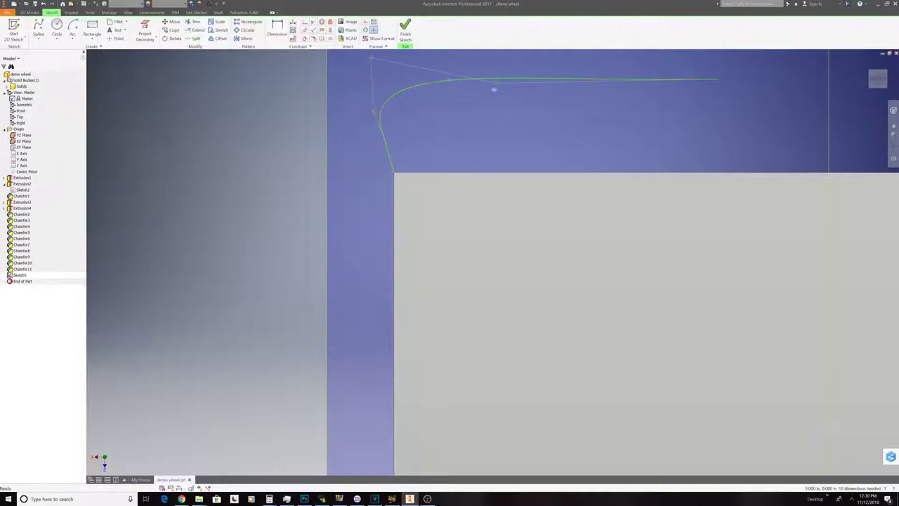
pyautogui.moveTo(496, 85); pyautogui.dragTo(530, 71)
pyautogui.moveTo(719, 80); pyautogui.dragTo(725, 69)
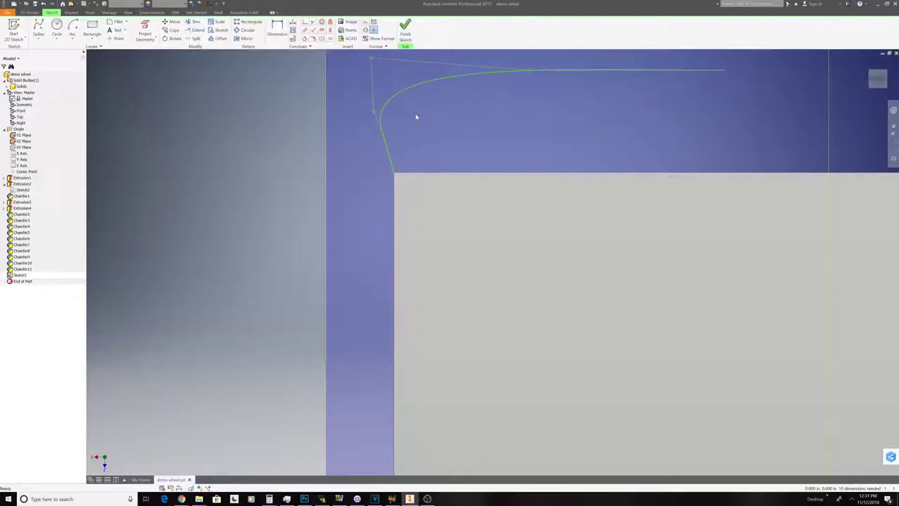
pyautogui.moveTo(530, 71); pyautogui.dragTo(537, 66)
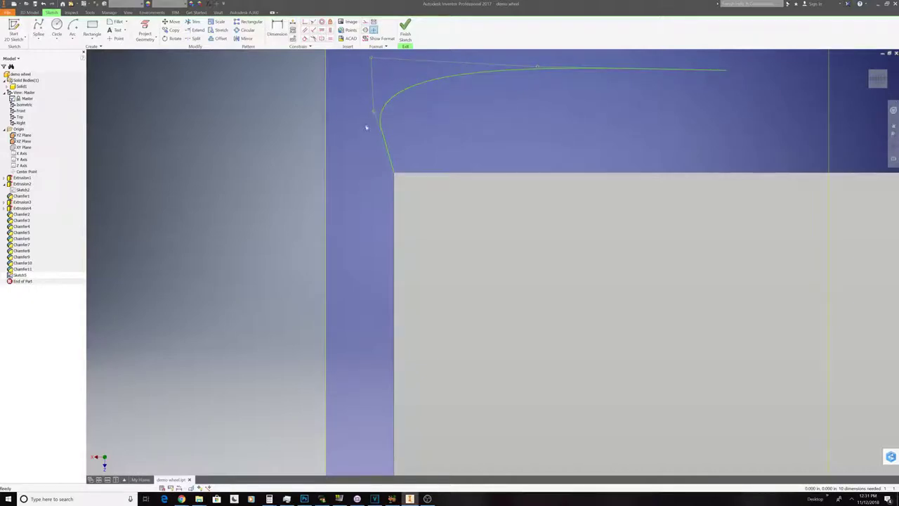
pyautogui.scroll(-5, 373, 180)
pyautogui.scroll(4, 412, 136)
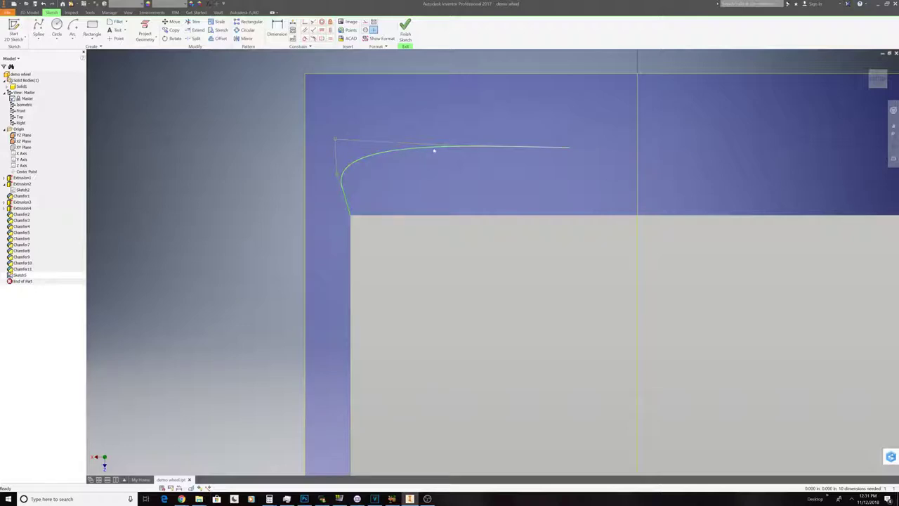
pyautogui.moveTo(444, 145); pyautogui.dragTo(445, 141)
pyautogui.moveTo(571, 151); pyautogui.dragTo(573, 141)
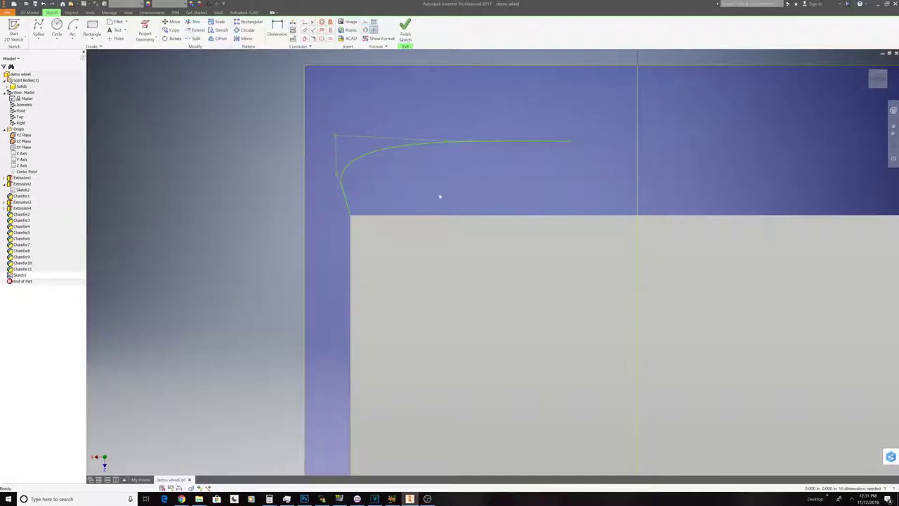
# - Delete the spline and move the short line's free end so the line stands vertically above the barrel's corner
pyautogui.rightClick(350, 166)
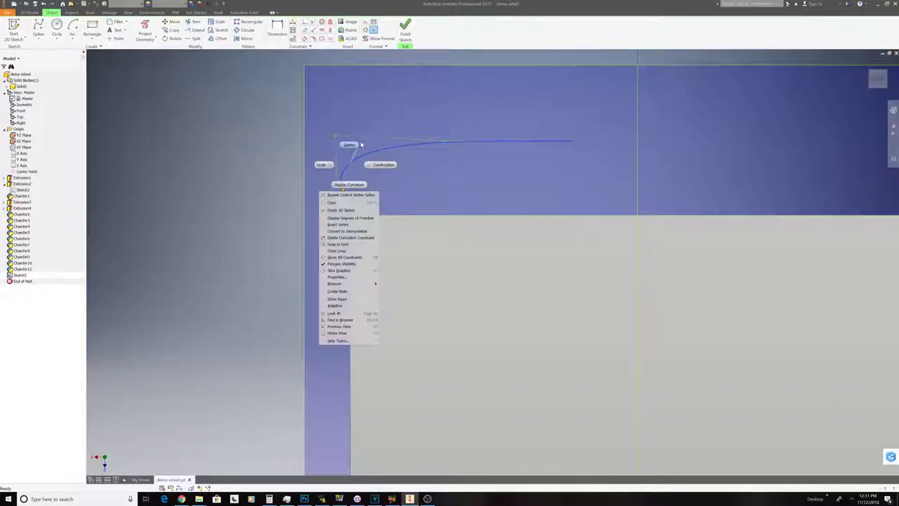
pyautogui.click(361, 146)
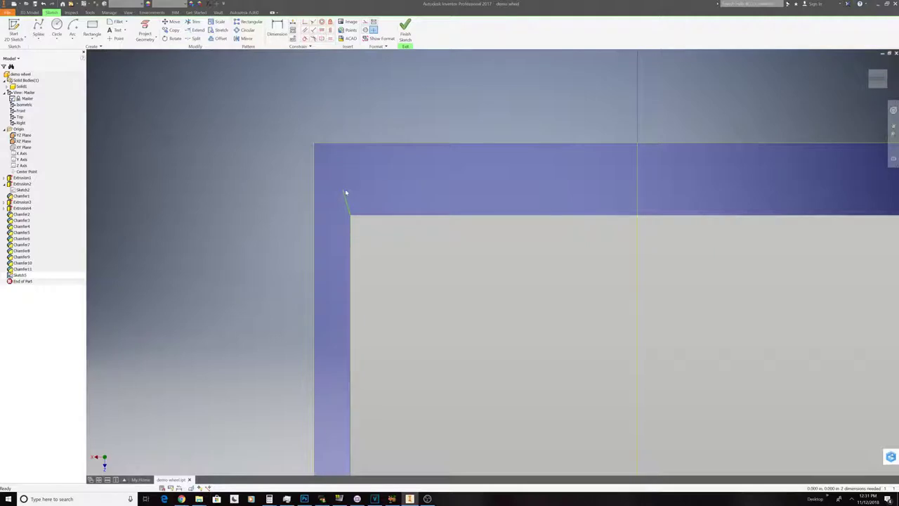
pyautogui.moveTo(344, 190); pyautogui.dragTo(351, 173)
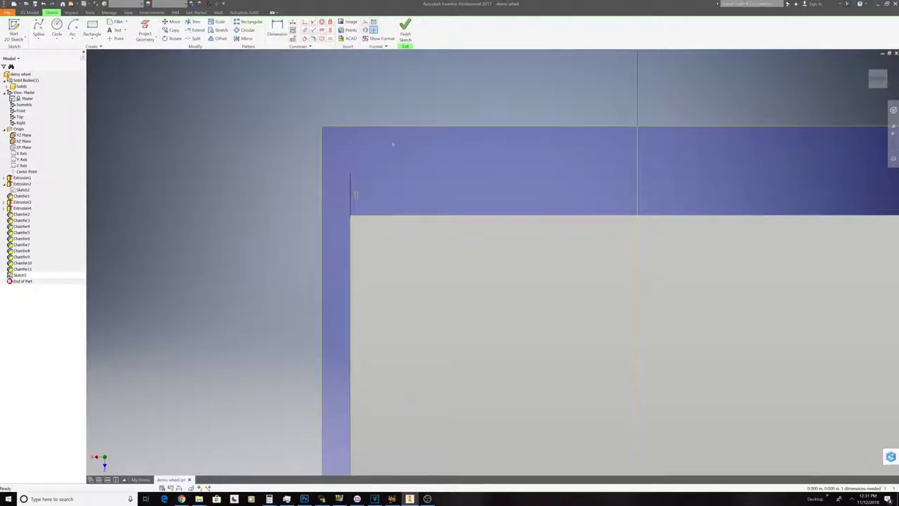
# - Draw a horizontal line from the vertical line's upper end to just short of the centre axis, and raise their shared corner slightly
pyautogui.click(43, 38)
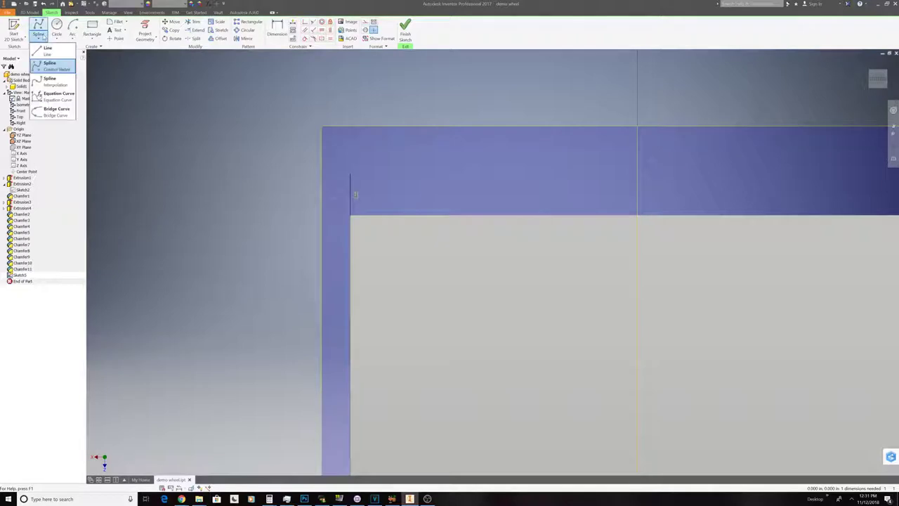
pyautogui.click(55, 51)
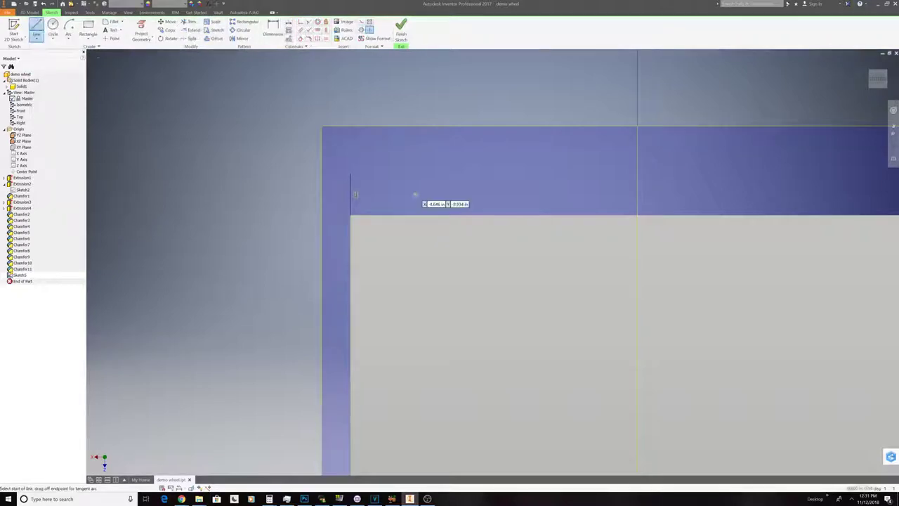
pyautogui.click(350, 173)
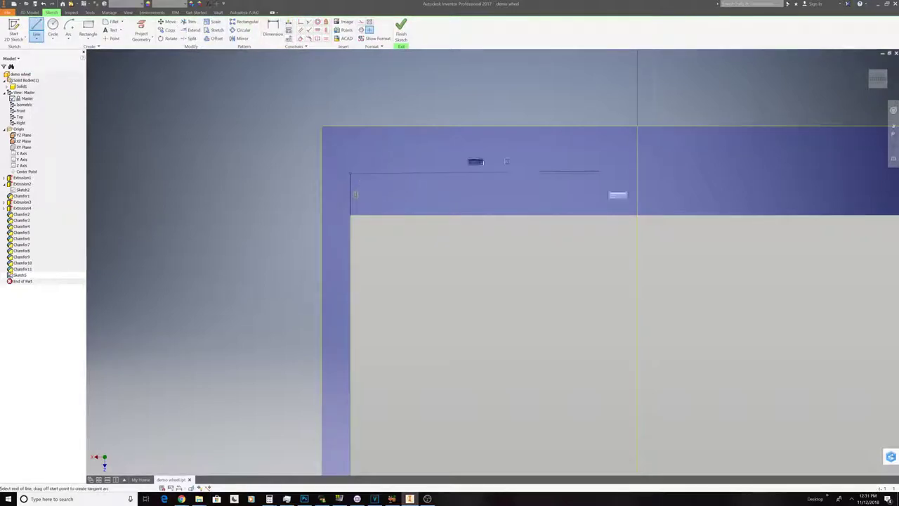
pyautogui.rightClick(625, 172)
pyautogui.click(646, 170)
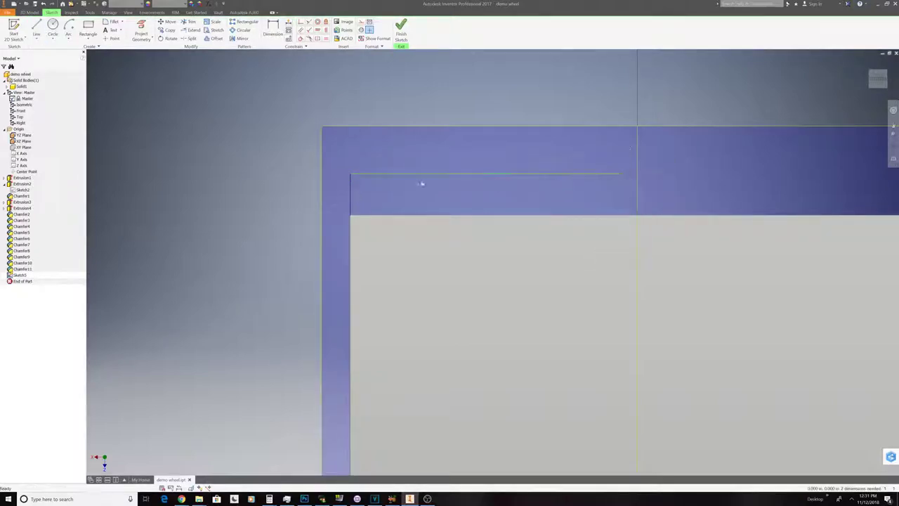
pyautogui.moveTo(351, 175); pyautogui.dragTo(348, 162)
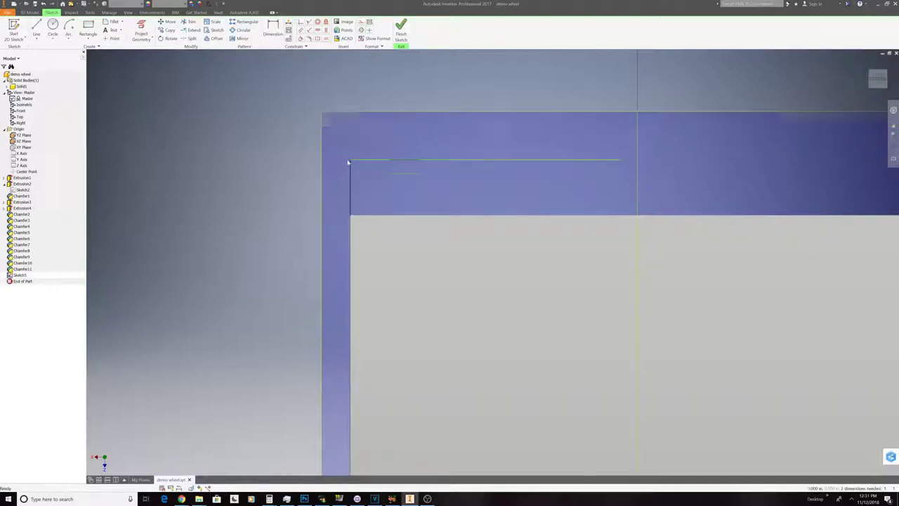
pyautogui.rightClick(350, 167)
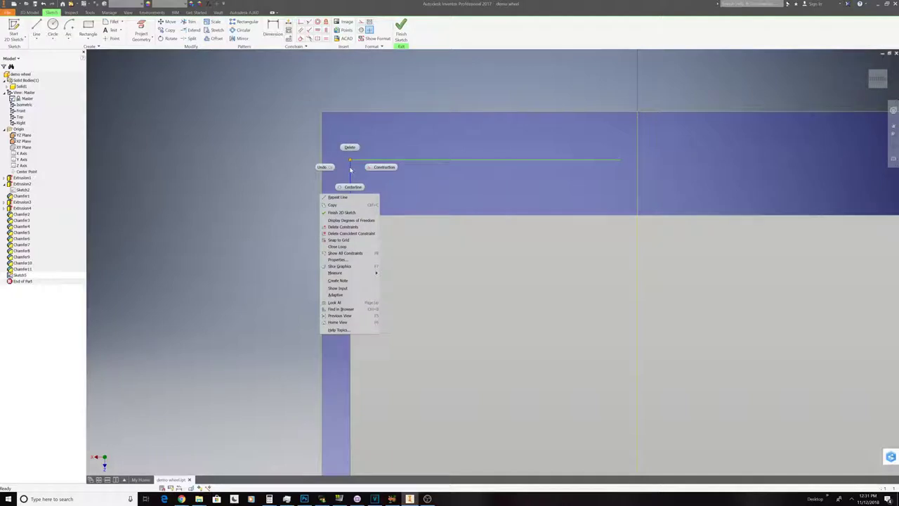
pyautogui.press('Escape')
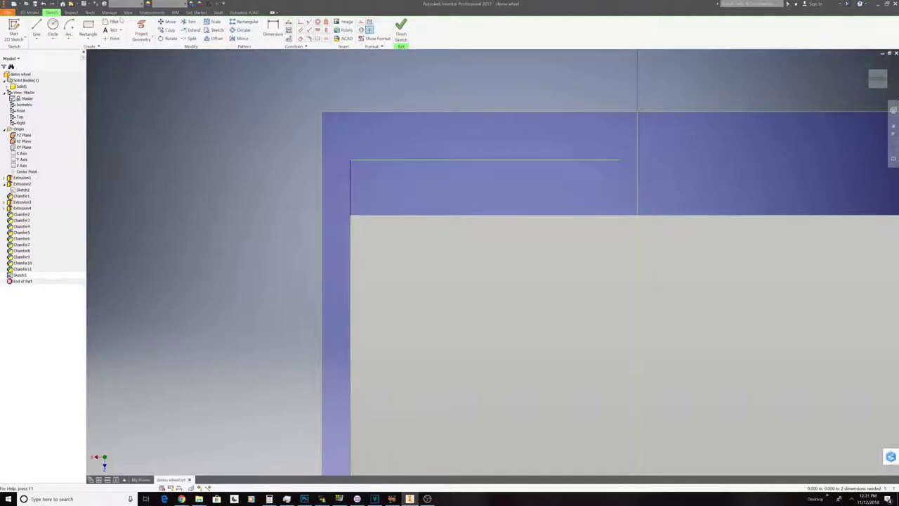
# - Fillet the corner between the vertical and horizontal lines with a 0.5 in radius, and shift the horizontal line slightly upward
pyautogui.click(54, 39)
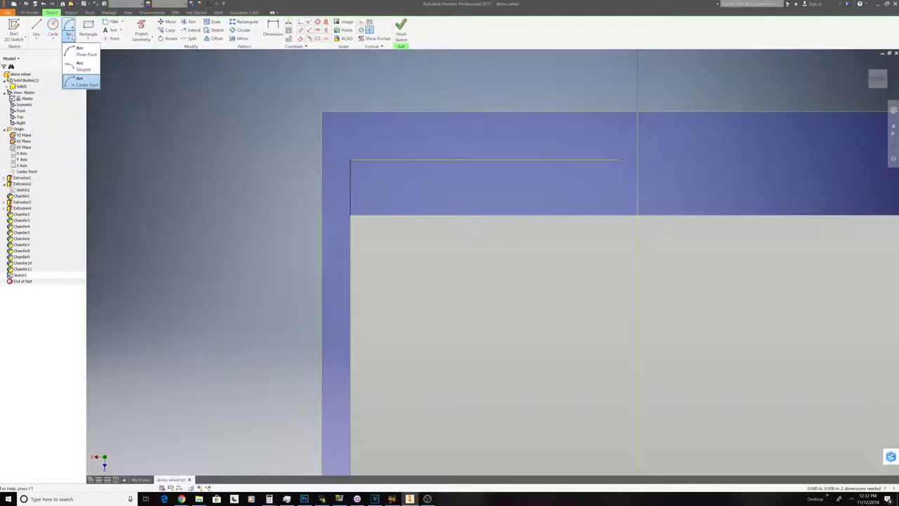
pyautogui.click(111, 24)
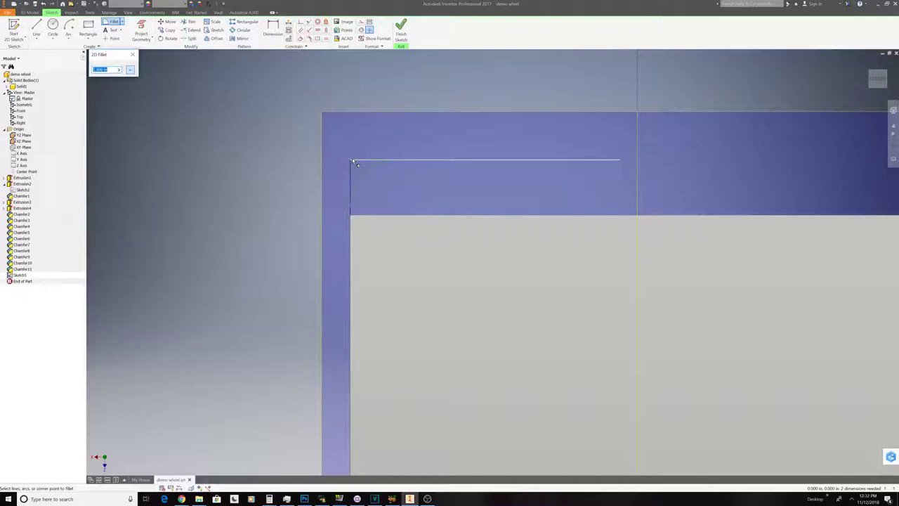
pyautogui.write('.5')
pyautogui.click(355, 163)
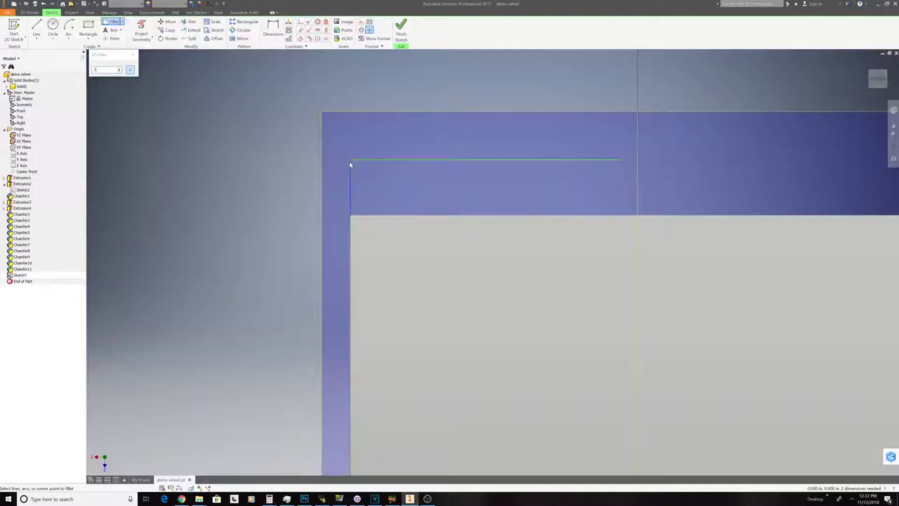
pyautogui.click(350, 167)
pyautogui.rightClick(380, 160)
pyautogui.click(406, 152)
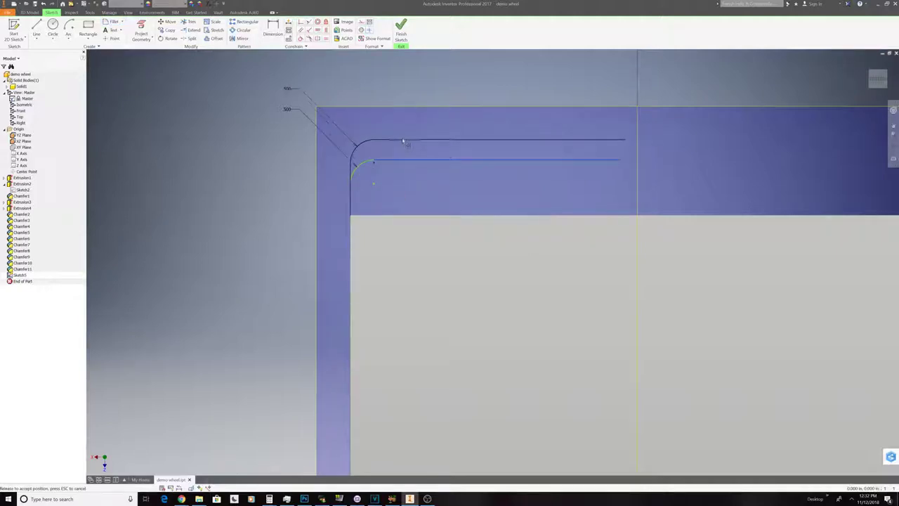
# - Sketch a short line at the wheel's centre axis, beside the free end of the horizontal profile line
pyautogui.scroll(-5, 409, 228)
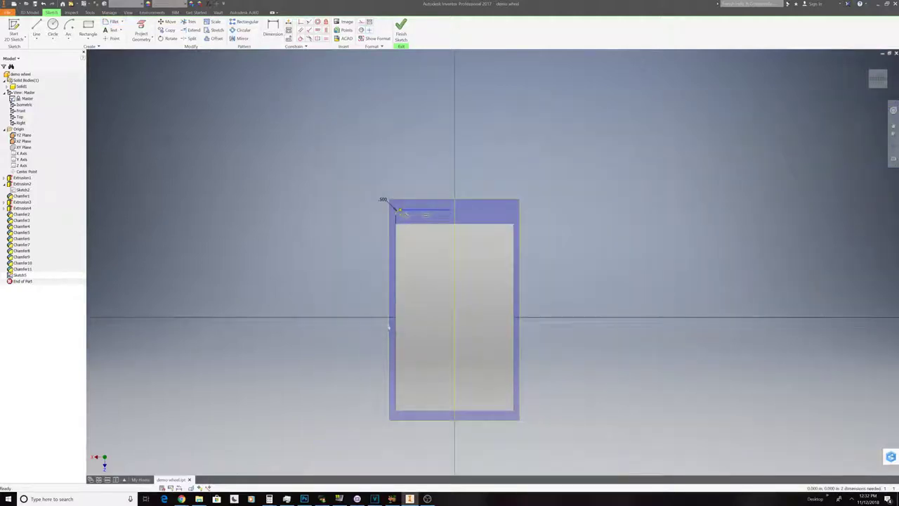
pyautogui.scroll(3, 410, 320)
pyautogui.scroll(-4, 409, 319)
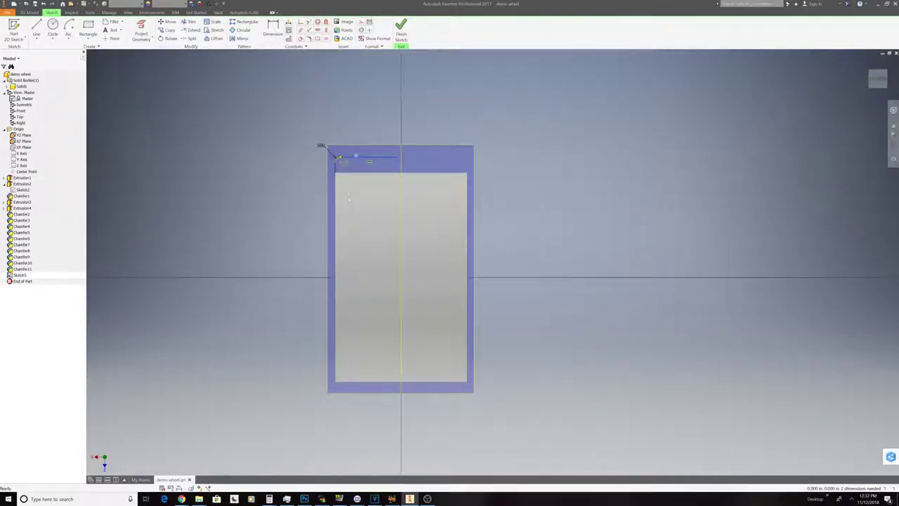
pyautogui.click(363, 160)
pyautogui.press('l')
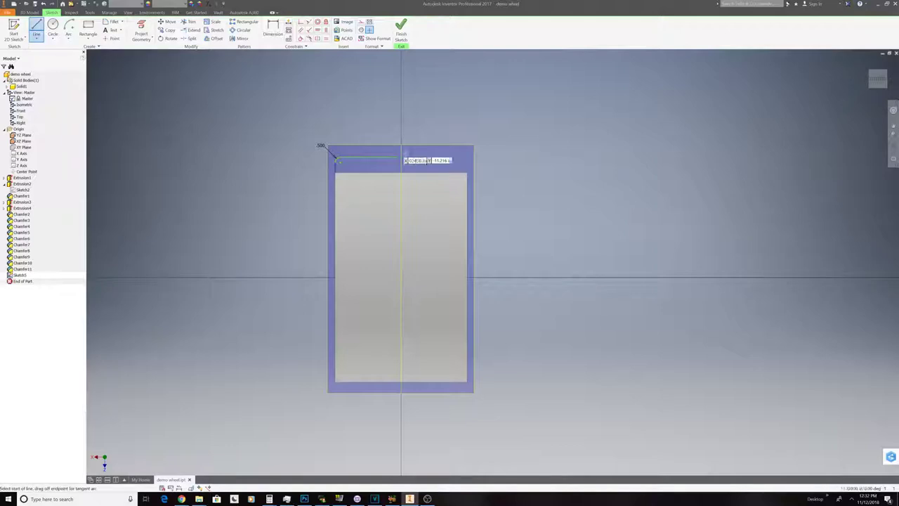
pyautogui.click(402, 156)
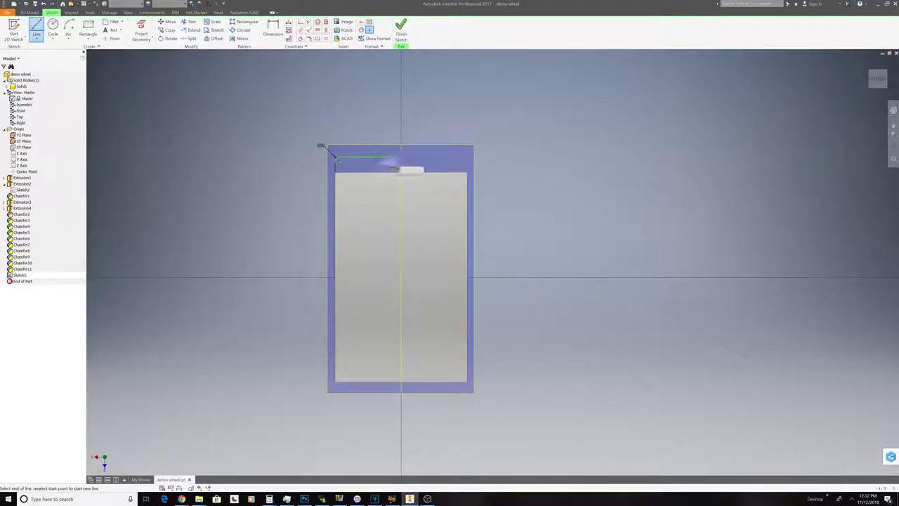
pyautogui.rightClick(430, 162)
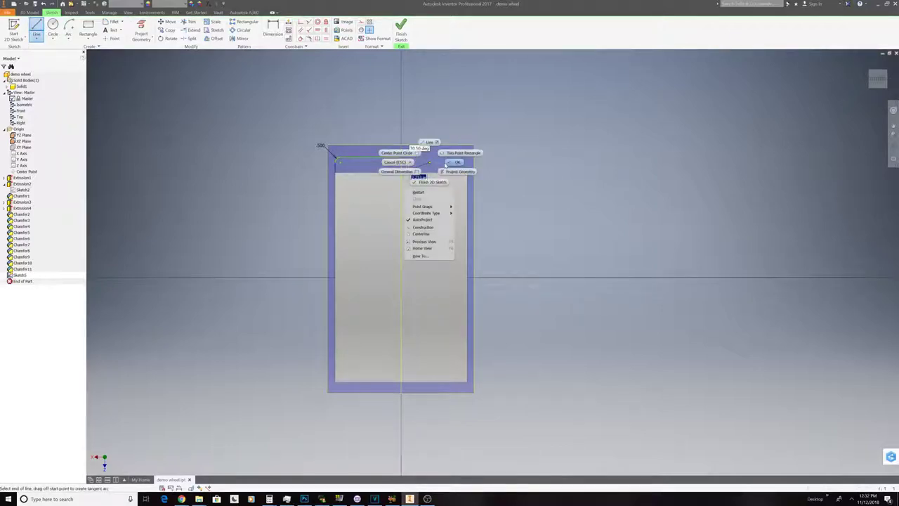
pyautogui.click(455, 162)
# - Mirror the filleted corner profile, with its vertical and horizontal lines, across the wheel's vertical centre axis
pyautogui.click(242, 39)
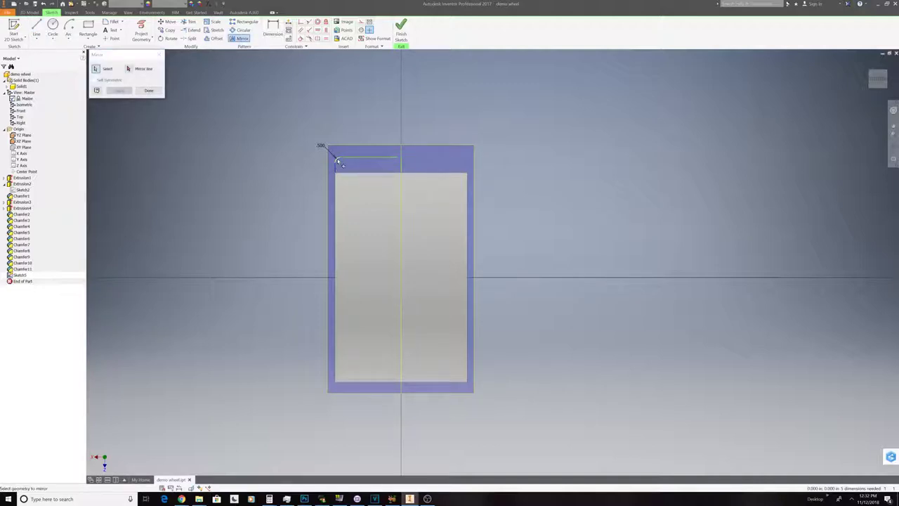
pyautogui.click(338, 161)
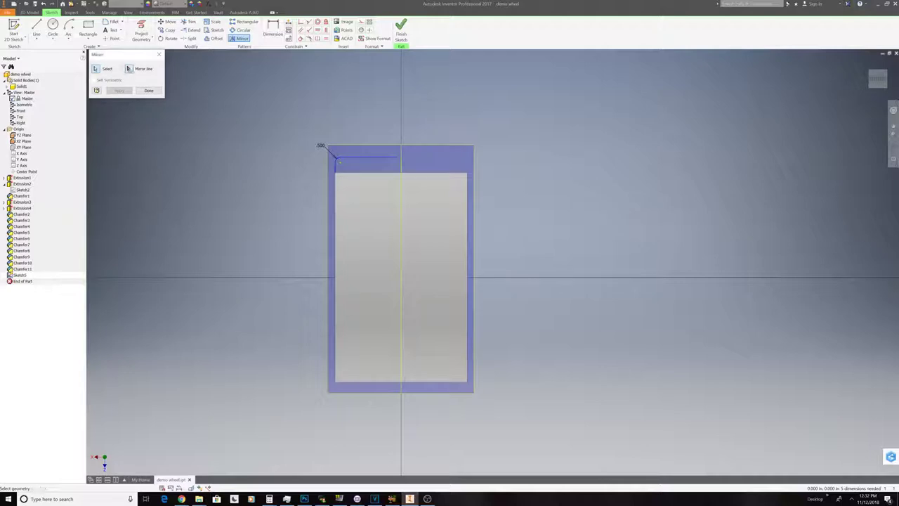
pyautogui.click(401, 165)
pyautogui.click(120, 91)
pyautogui.click(148, 90)
# - Draw a short horizontal line across the centre axis, bridging the gap between the two mirrored horizontal profile lines
pyautogui.click(36, 28)
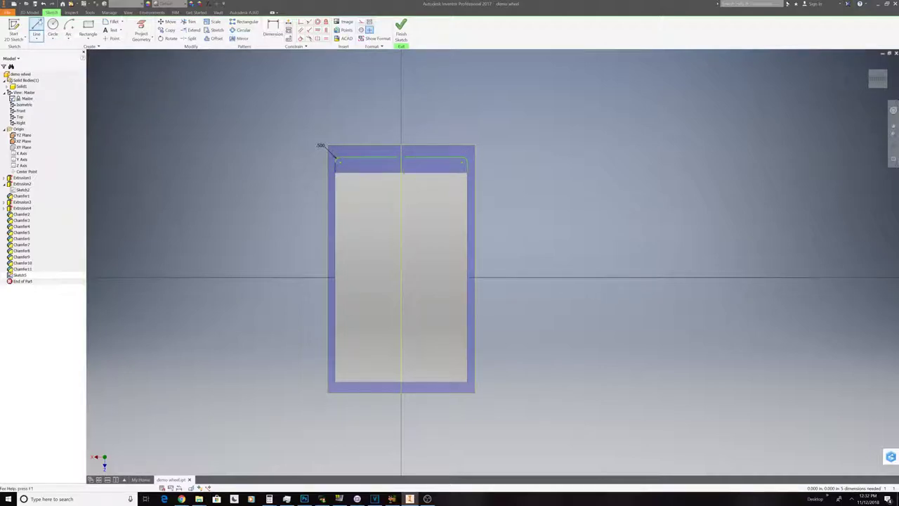
pyautogui.scroll(-5, 364, 158)
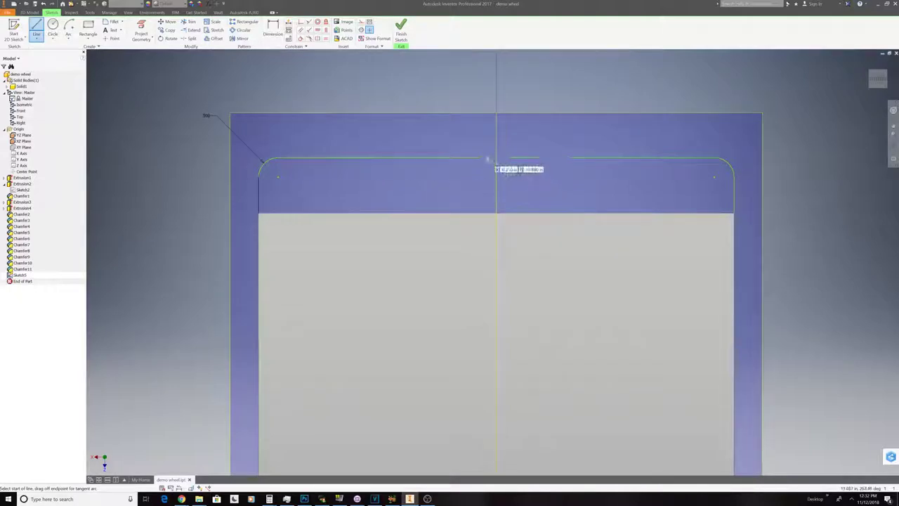
pyautogui.click(497, 157)
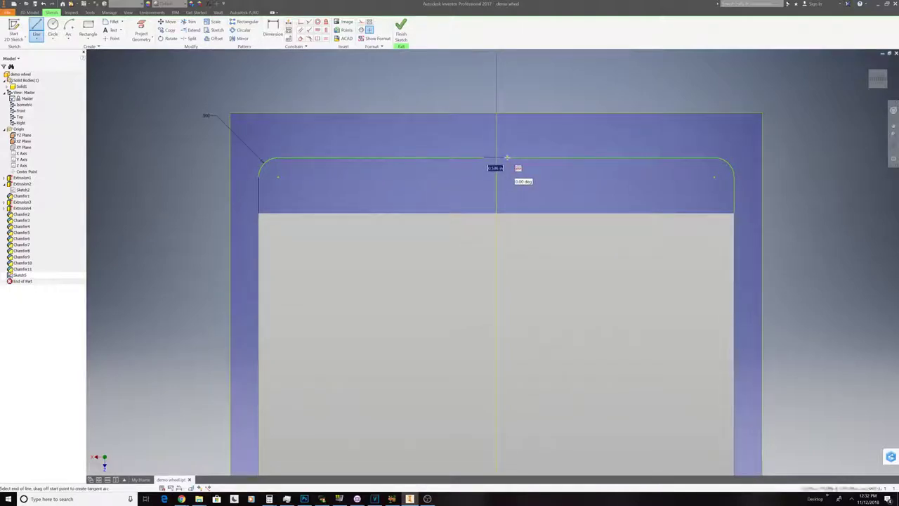
pyautogui.press('Escape')
# - Close the profile with a horizontal line about 12 in long between the lower ends of its two vertical lines
pyautogui.click(257, 214)
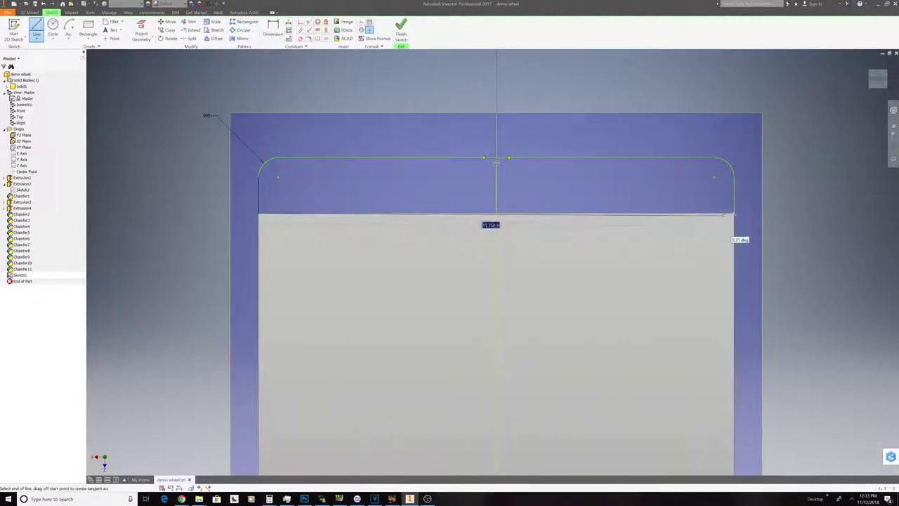
pyautogui.scroll(4, 732, 215)
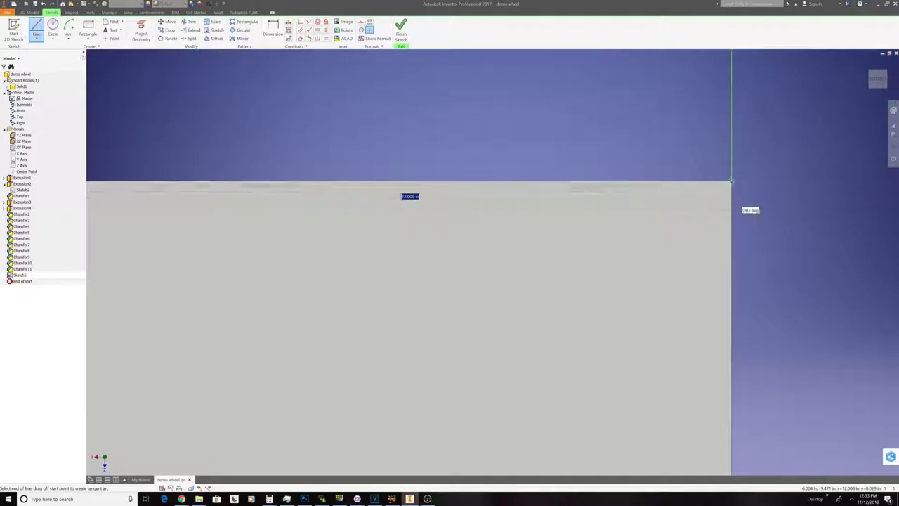
pyautogui.doubleClick(733, 181)
pyautogui.rightClick(756, 185)
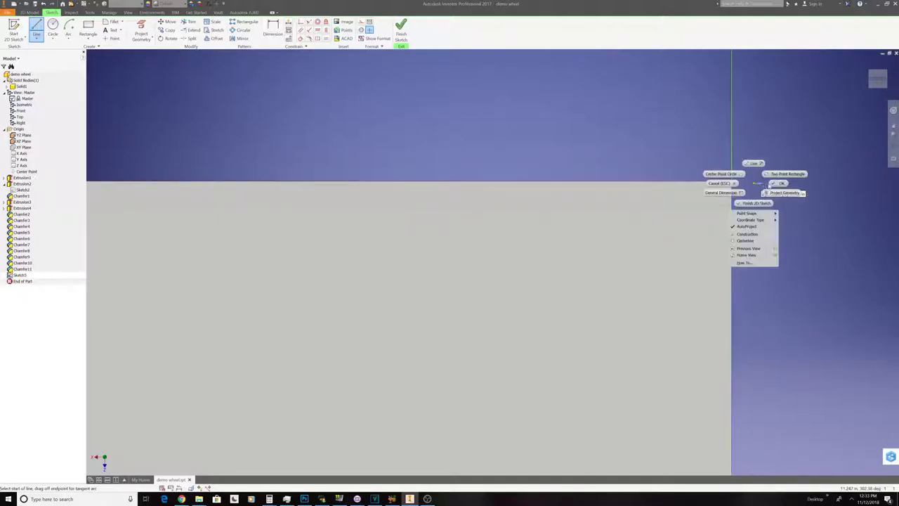
pyautogui.click(769, 187)
# - Draw a horizontal line through the wheel's centre, from one outer side edge to the other, and finish the sketch
pyautogui.scroll(-5, 448, 234)
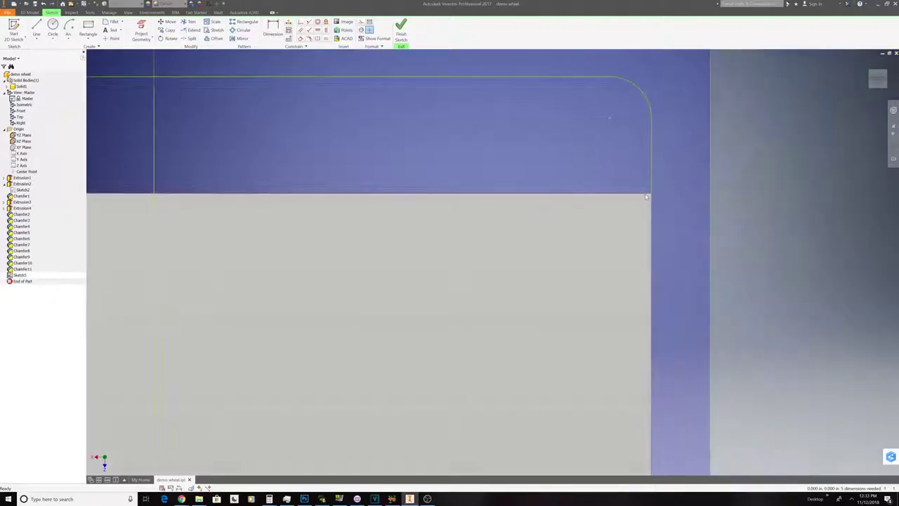
pyautogui.moveTo(448, 234); pyautogui.dragTo(414, 145, button='middle')
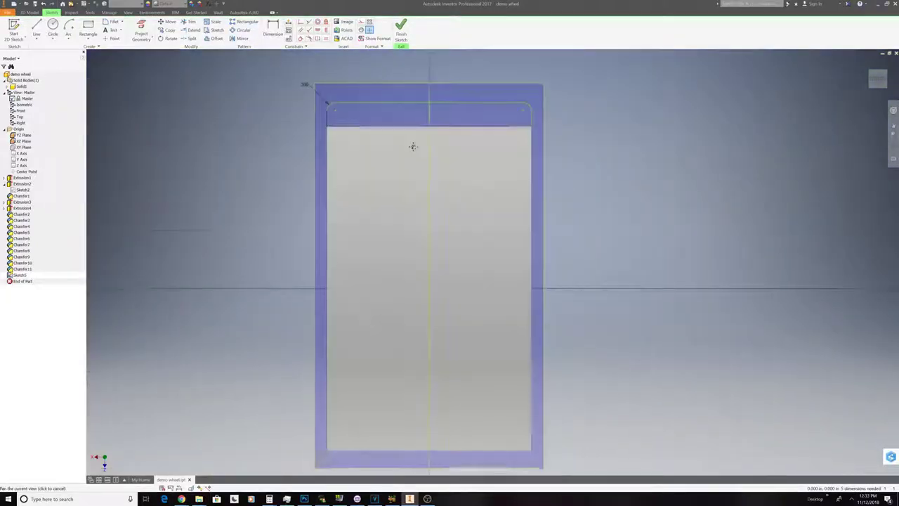
pyautogui.scroll(-3, 414, 147)
pyautogui.click(37, 28)
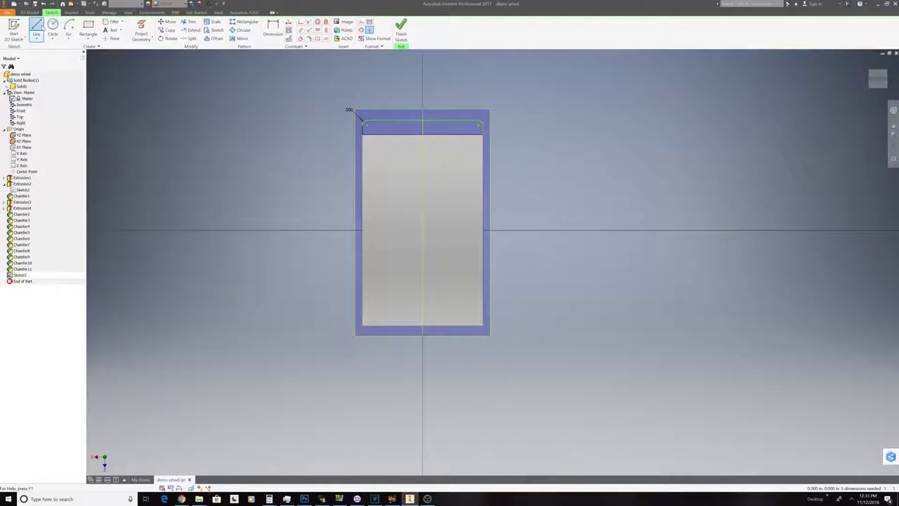
pyautogui.click(490, 230)
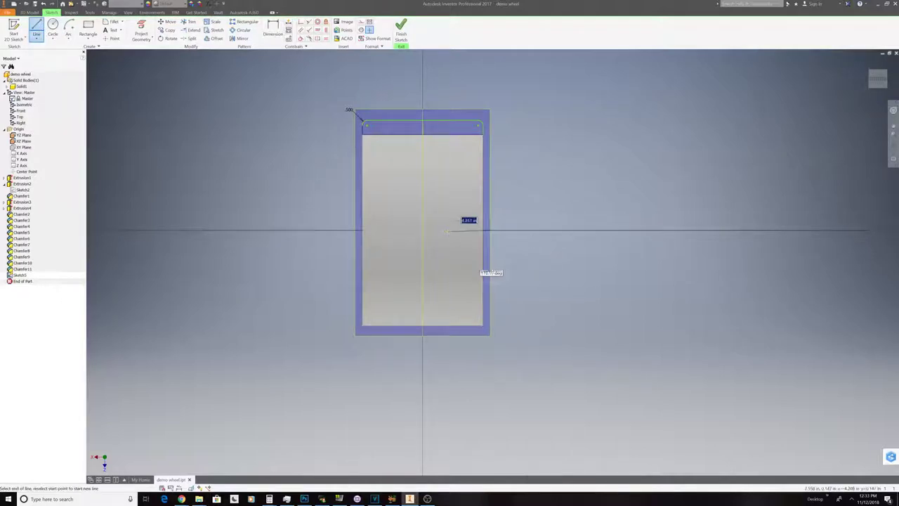
pyautogui.click(355, 229)
pyautogui.rightClick(355, 230)
pyautogui.click(321, 229)
pyautogui.click(401, 31)
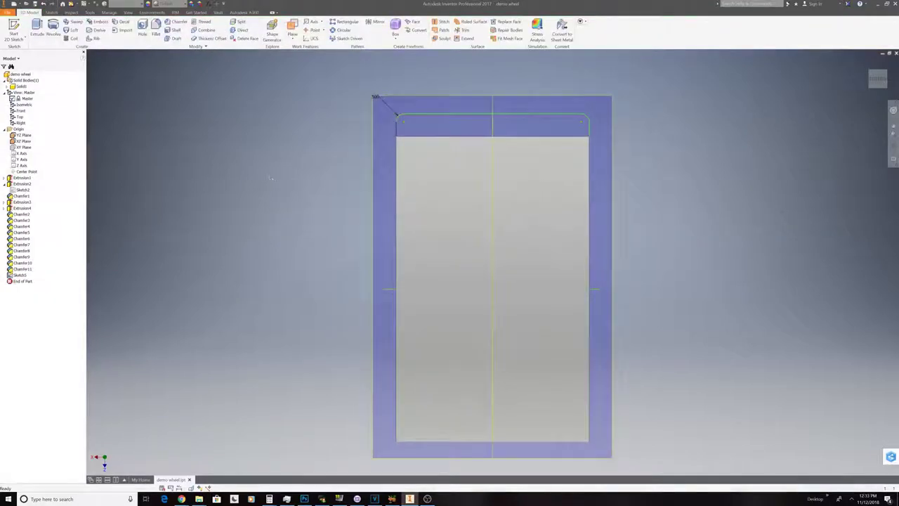
# - Revolve the closed rim profile a full turn around the horizontal line through the wheel's centre
pyautogui.click(52, 29)
pyautogui.click(458, 119)
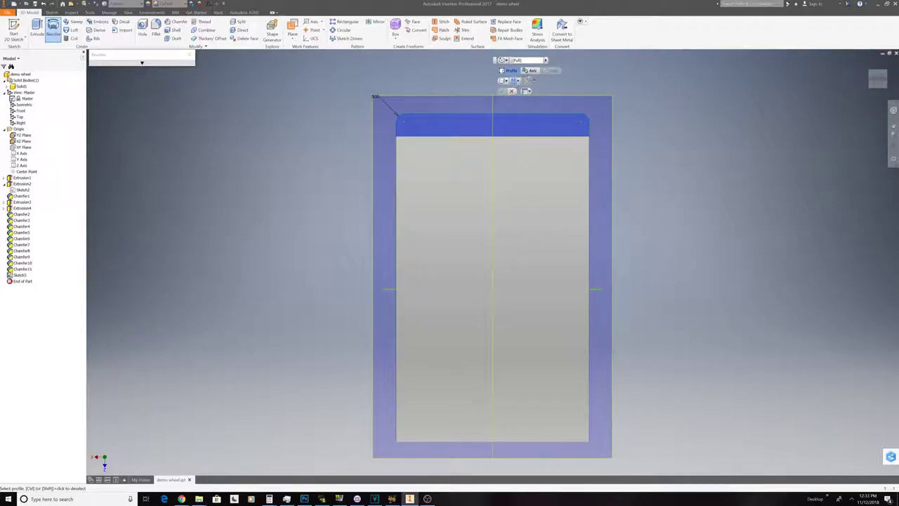
pyautogui.click(532, 71)
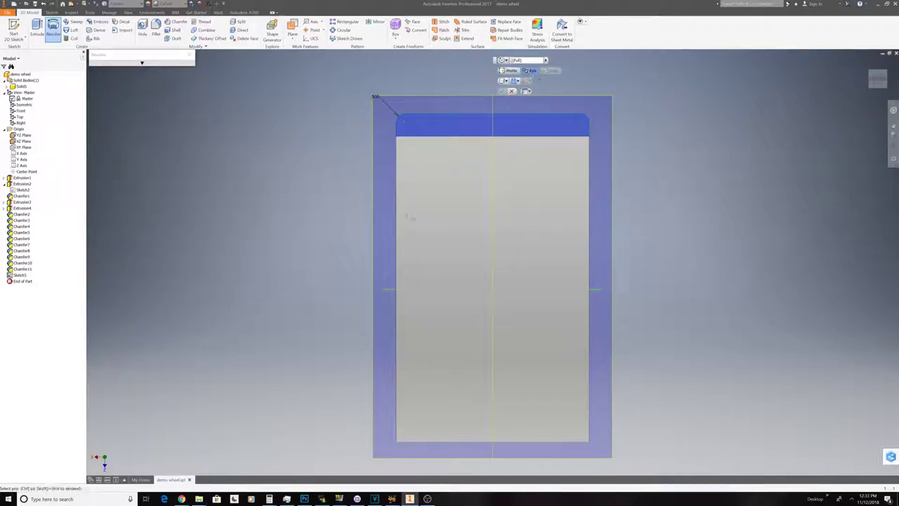
pyautogui.click(387, 290)
pyautogui.scroll(3, 510, 247)
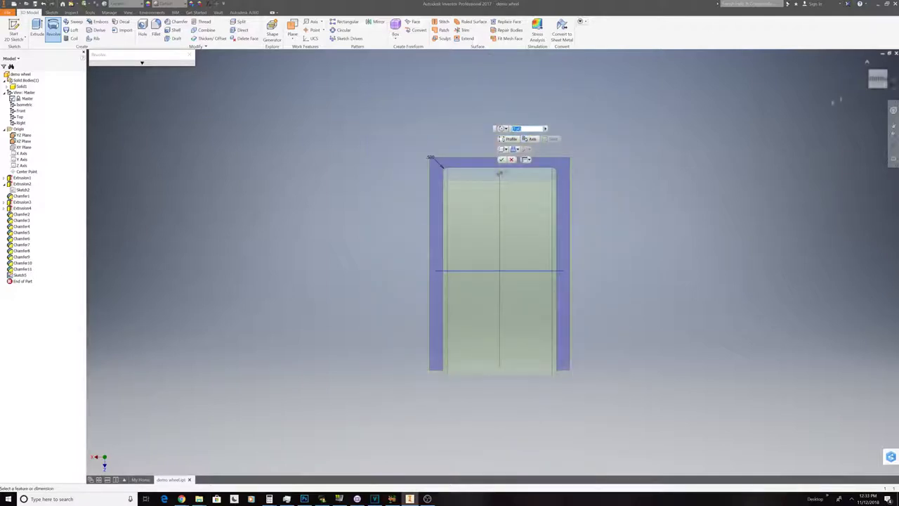
pyautogui.keyDown('shift'); pyautogui.moveTo(511, 247); pyautogui.dragTo(422, 295, button='middle'); pyautogui.keyUp('shift')
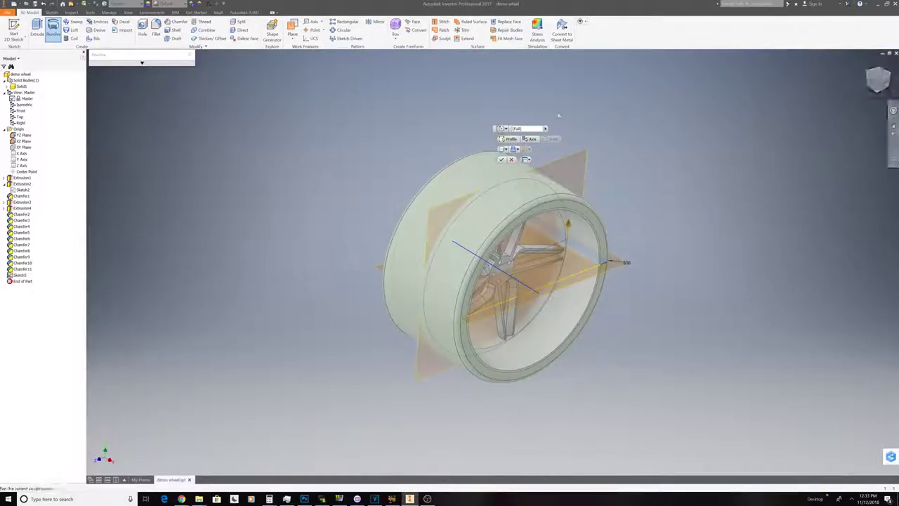
pyautogui.click(503, 160)
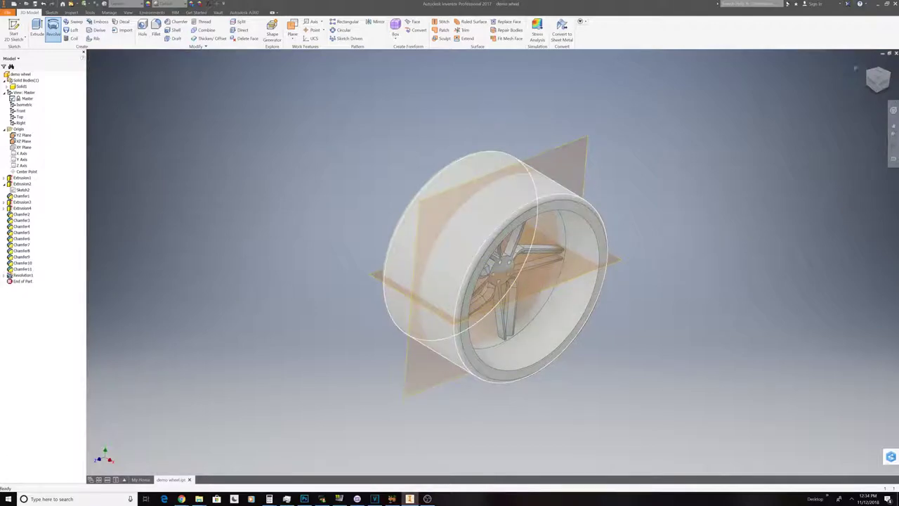
# - Inspect the revolved wheel from the right side and from an oblique angle, and dismiss the save reminder
pyautogui.click(884, 82)
pyautogui.scroll(-3, 541, 188)
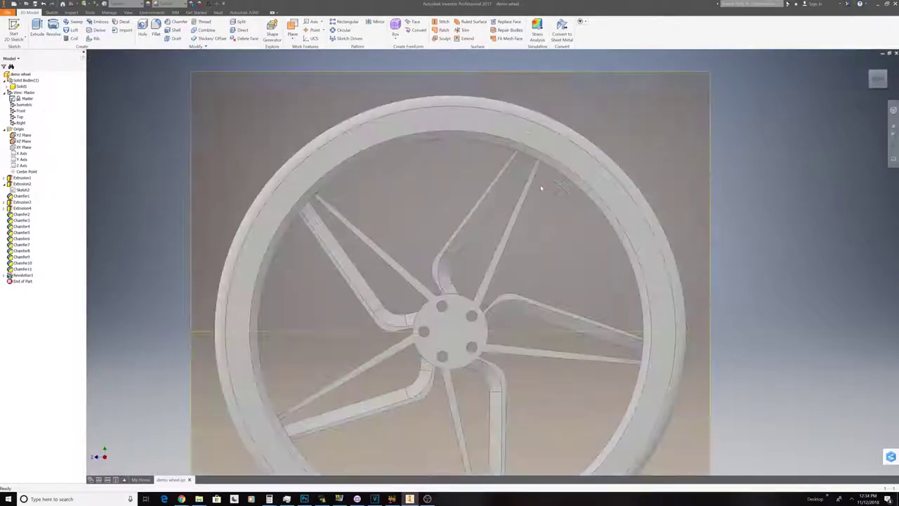
pyautogui.scroll(-3, 541, 187)
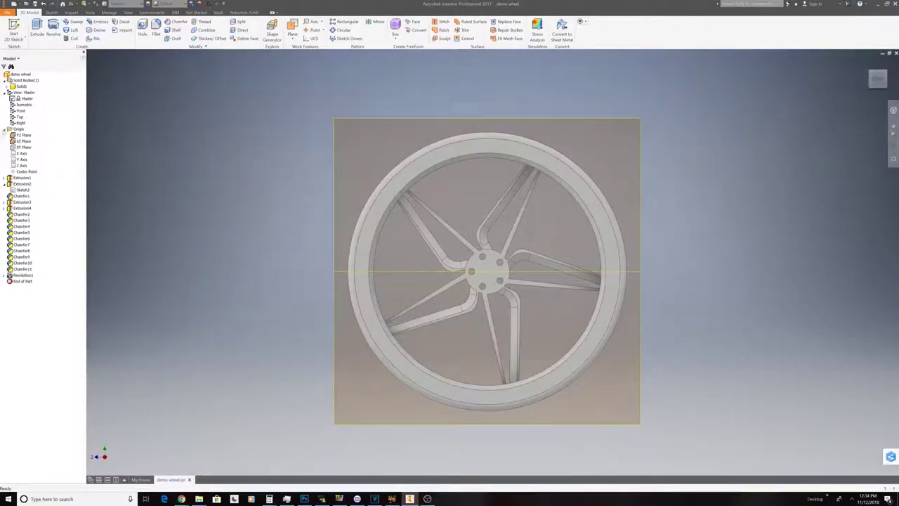
pyautogui.rightClick(21, 135)
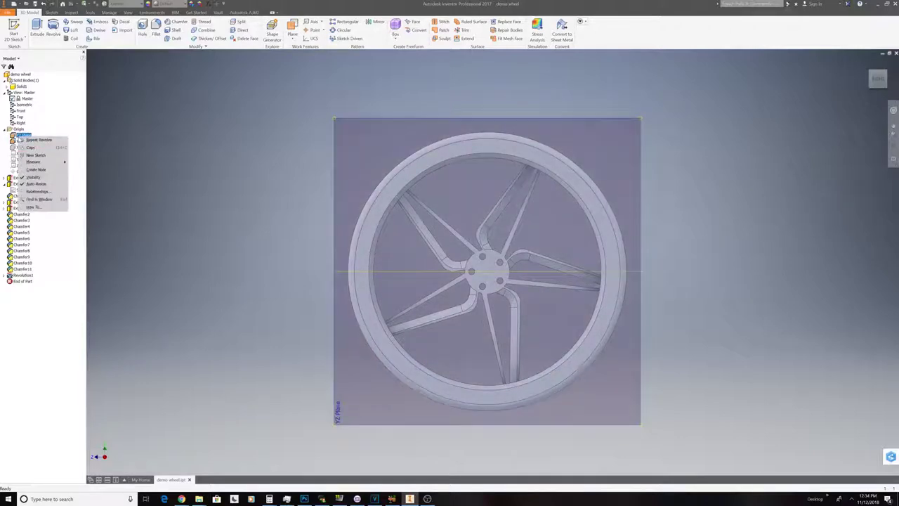
pyautogui.click(38, 140)
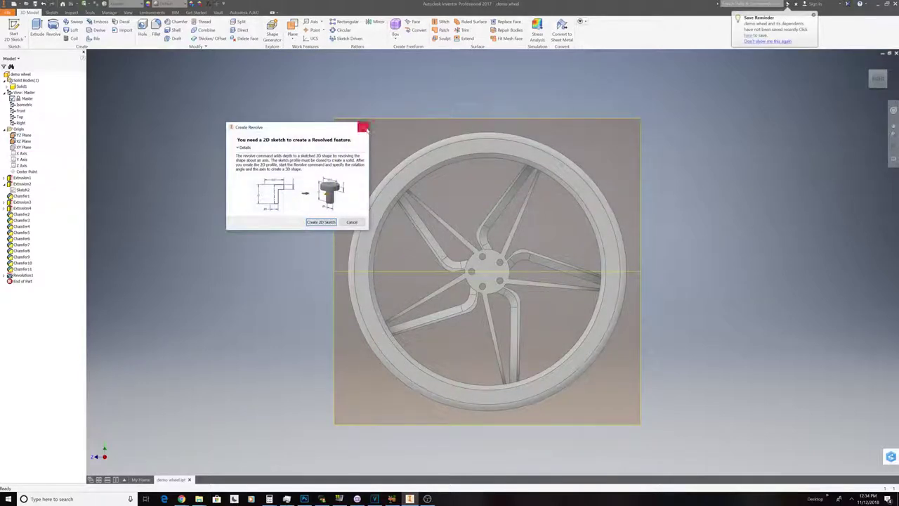
pyautogui.click(363, 127)
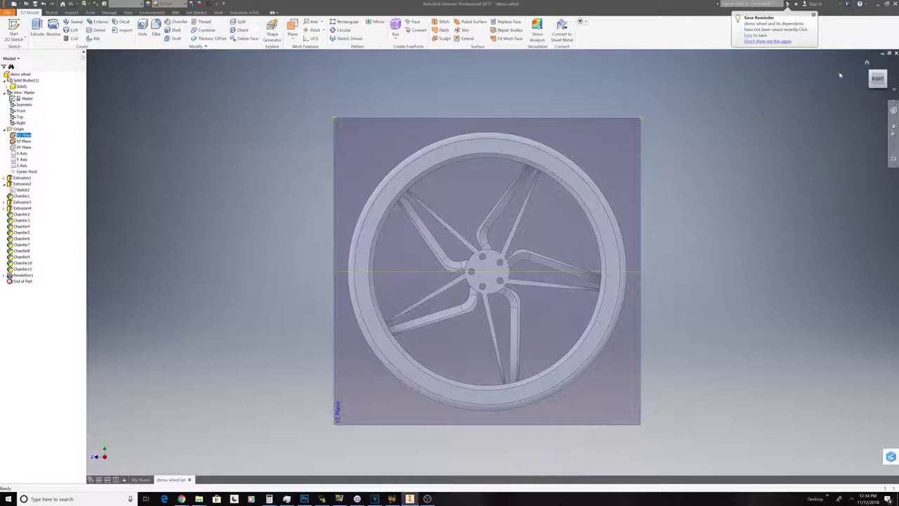
pyautogui.click(630, 161)
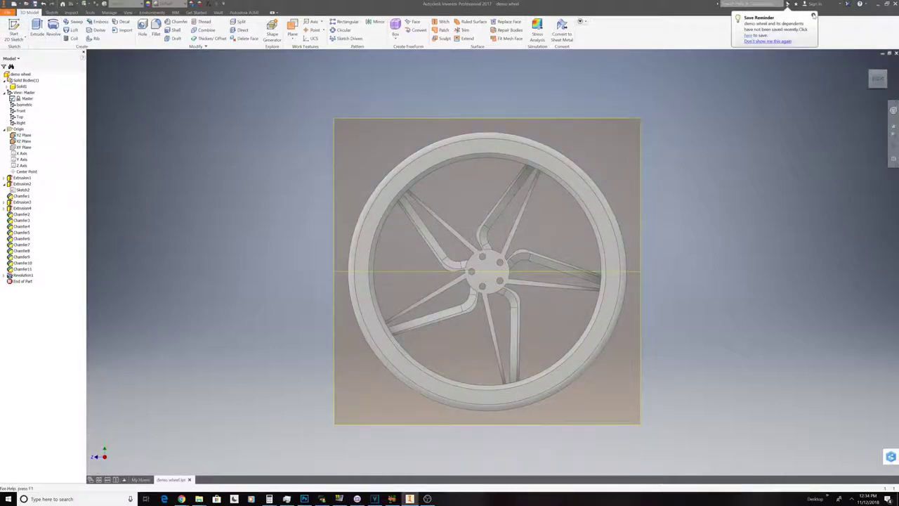
pyautogui.click(813, 15)
pyautogui.moveTo(881, 80); pyautogui.dragTo(862, 93)
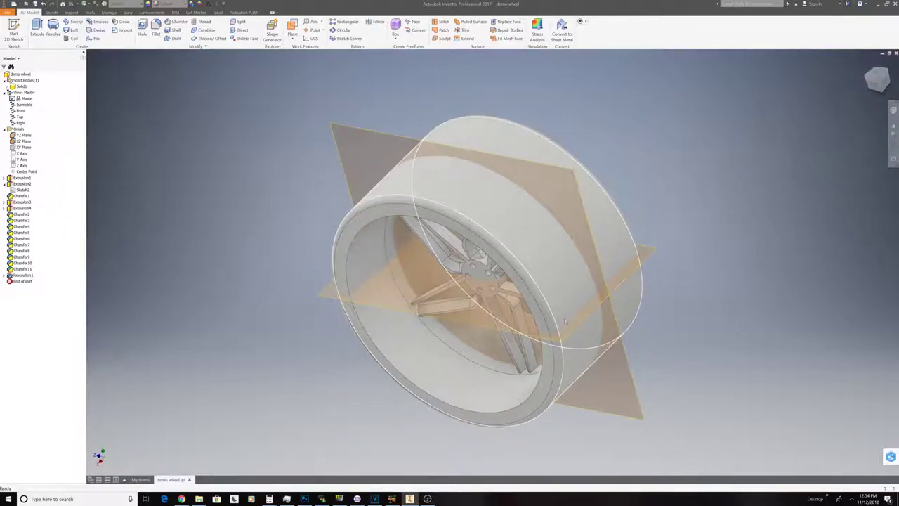
pyautogui.click(878, 83)
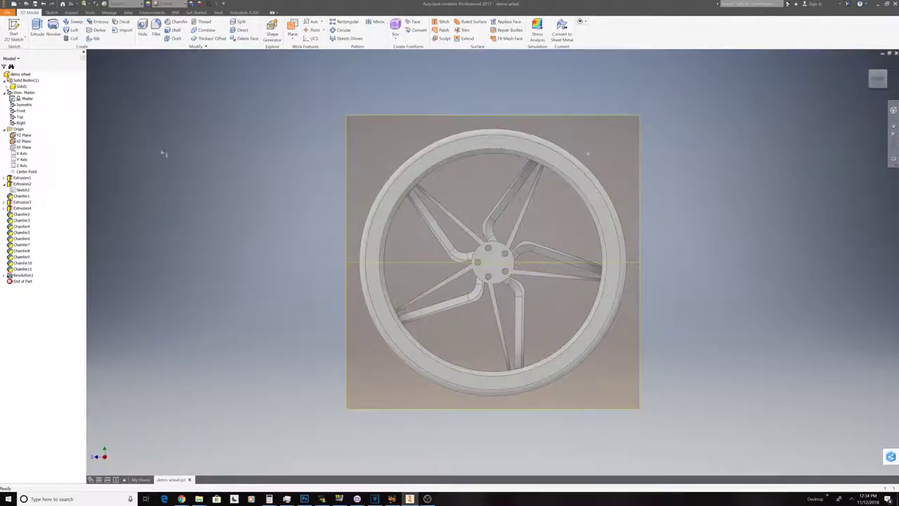
pyautogui.rightClick(23, 147)
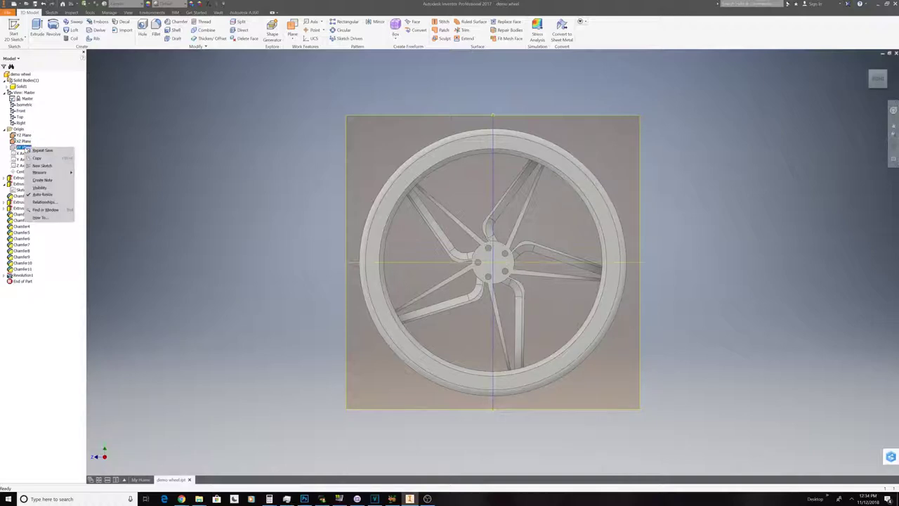
pyautogui.click(84, 110)
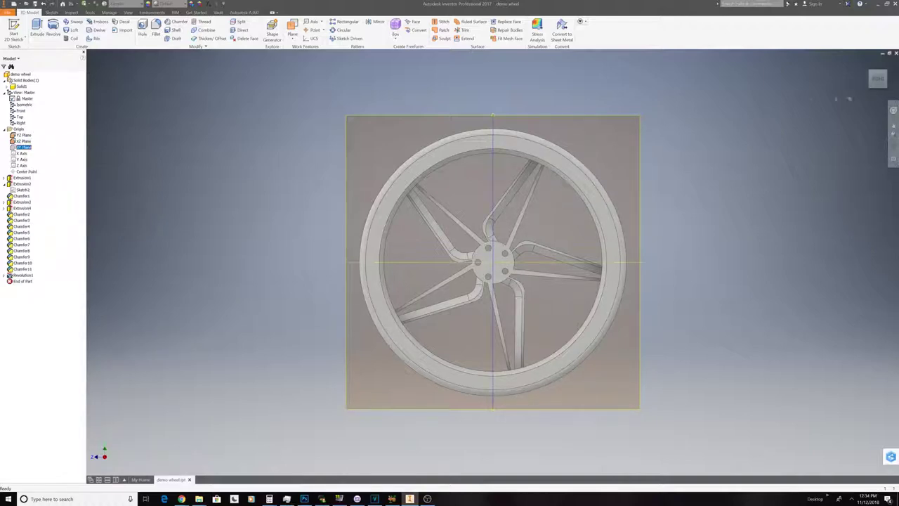
pyautogui.moveTo(881, 81); pyautogui.dragTo(881, 89)
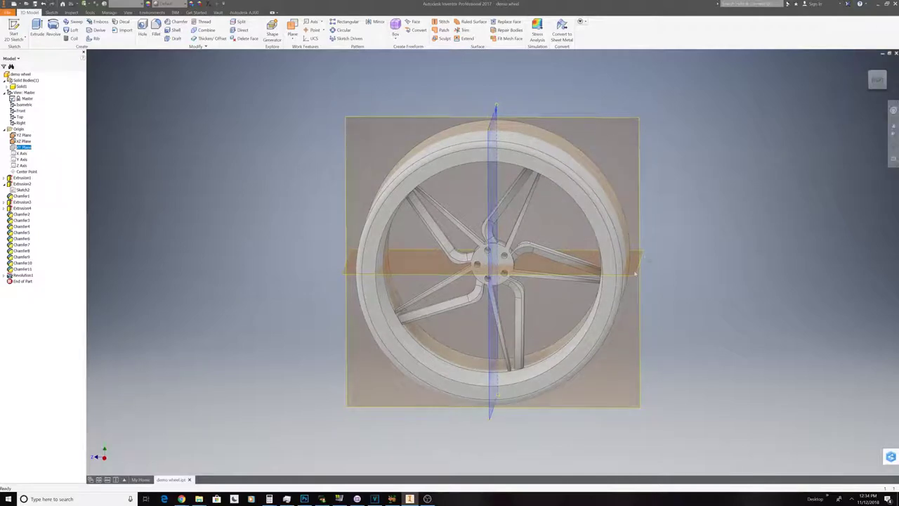
pyautogui.click(292, 35)
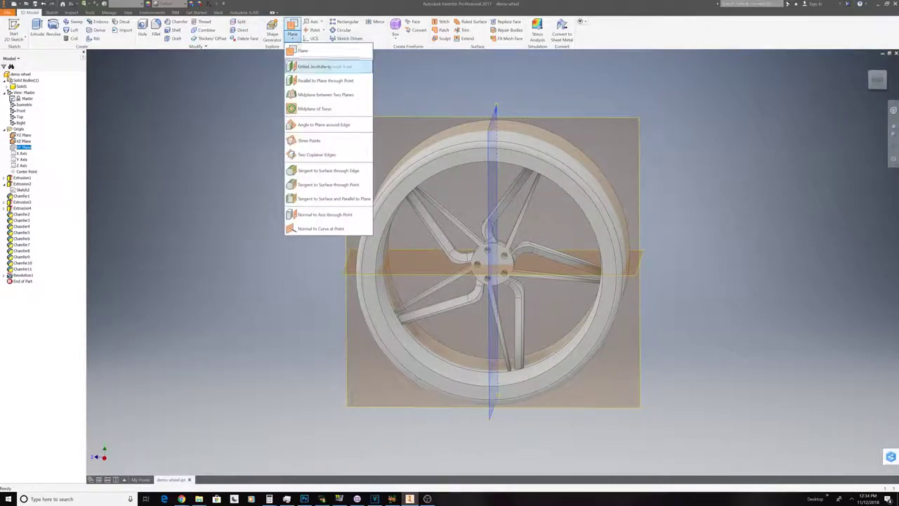
pyautogui.click(313, 68)
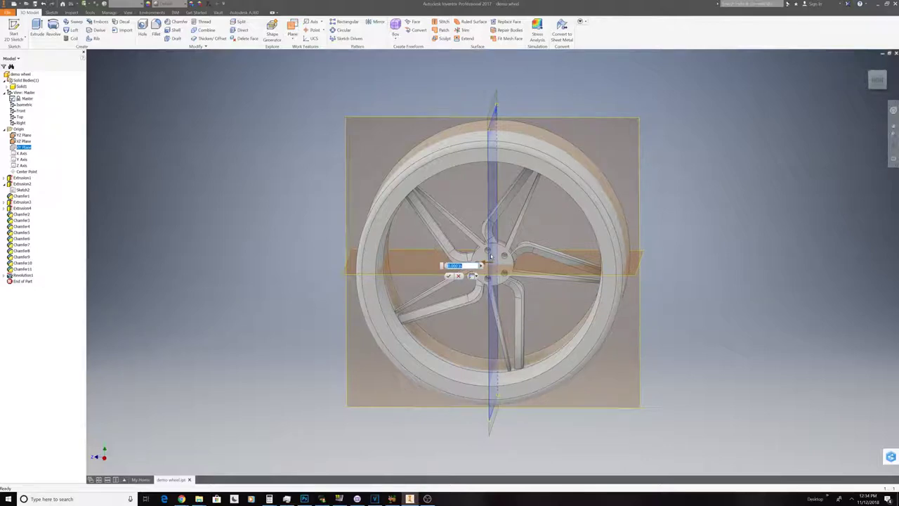
pyautogui.click(458, 276)
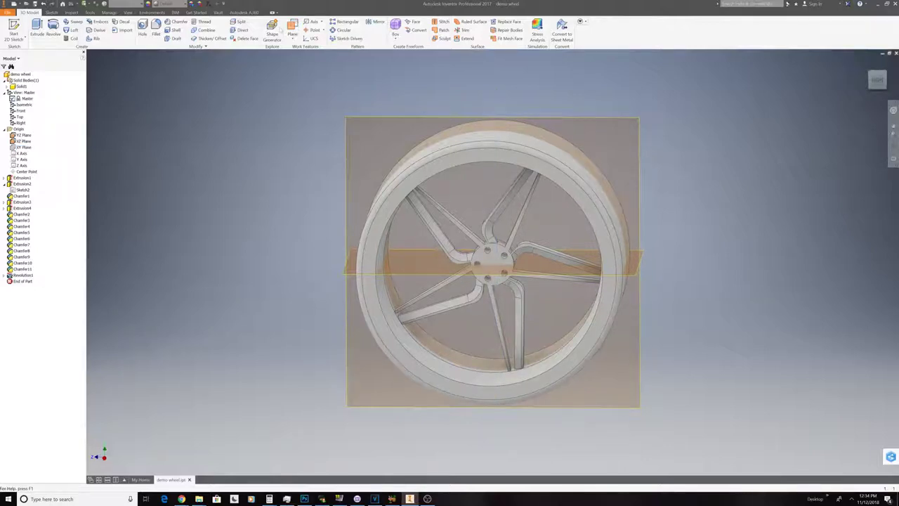
# - Create a work plane offset from the XZ plane, placed just below the highest point of the wheel's outer surface
pyautogui.click(292, 33)
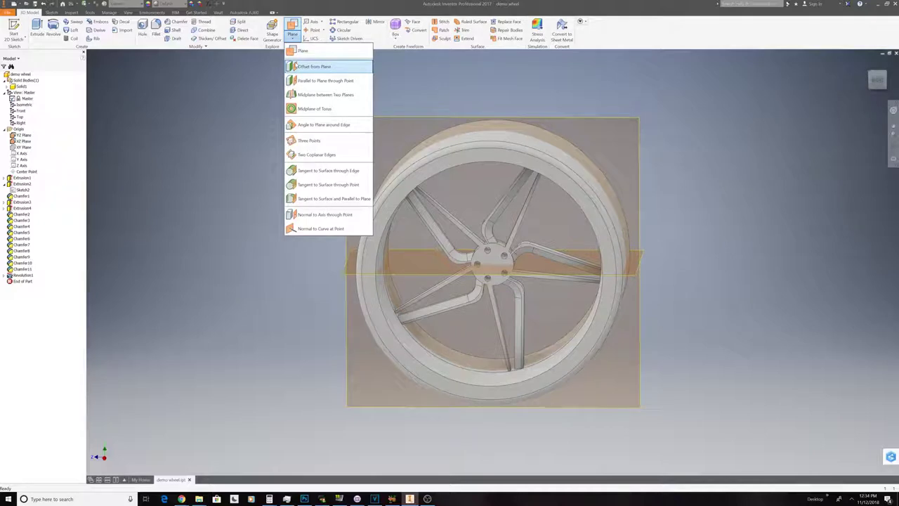
pyautogui.click(295, 66)
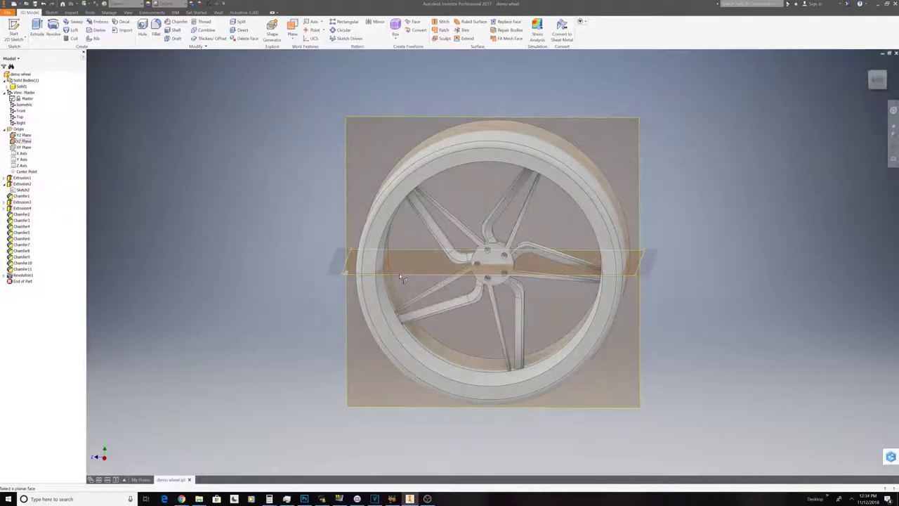
pyautogui.click(402, 279)
pyautogui.moveTo(493, 258); pyautogui.dragTo(503, 126)
pyautogui.moveTo(878, 69); pyautogui.dragTo(878, 73)
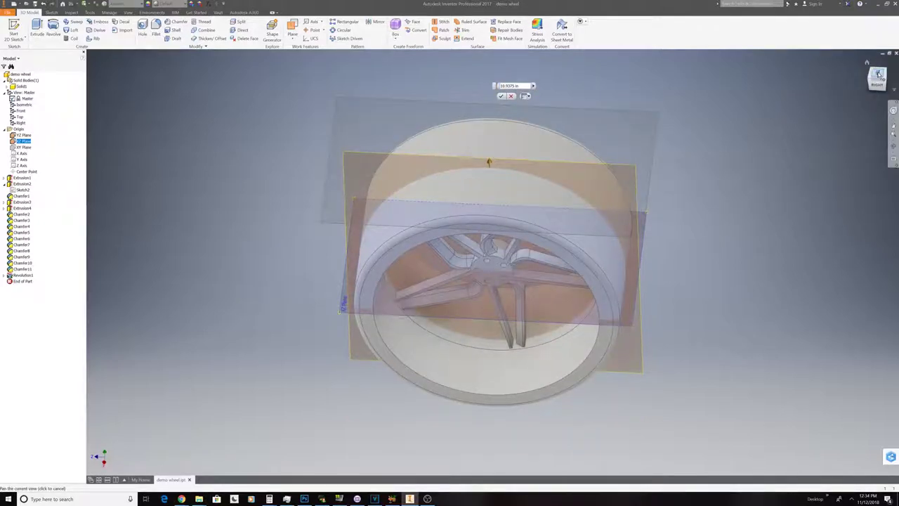
pyautogui.click(879, 83)
pyautogui.scroll(5, 465, 159)
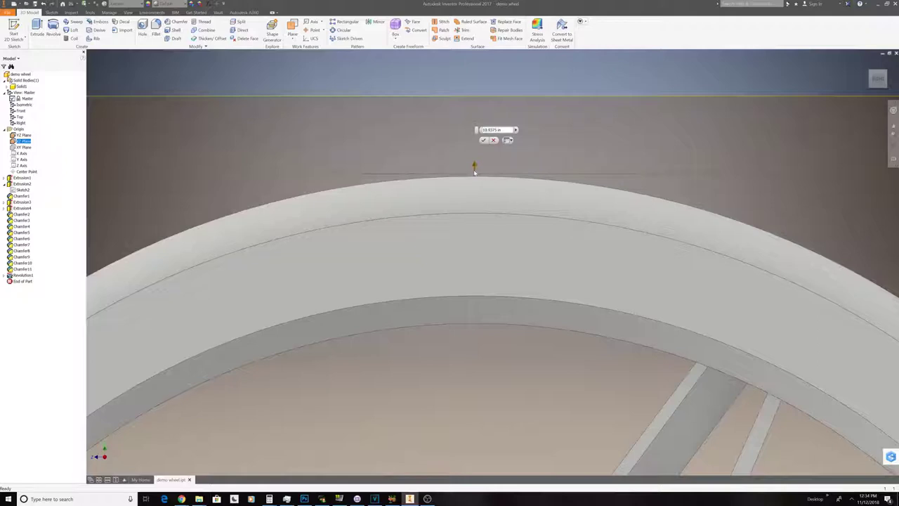
pyautogui.moveTo(475, 165); pyautogui.dragTo(474, 175)
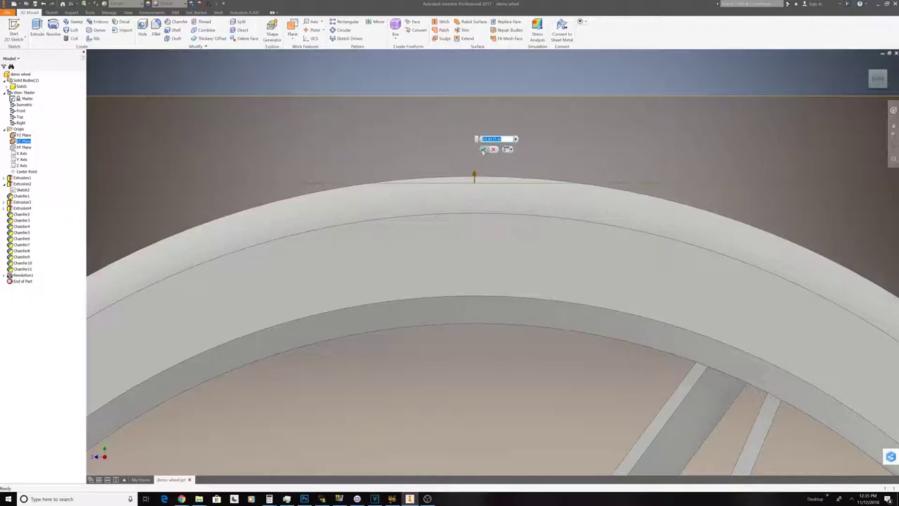
pyautogui.click(483, 150)
# - Hide the YZ and XZ origin planes, leaving the new offset work plane displayed
pyautogui.scroll(6, 687, 71)
pyautogui.scroll(-2, 686, 72)
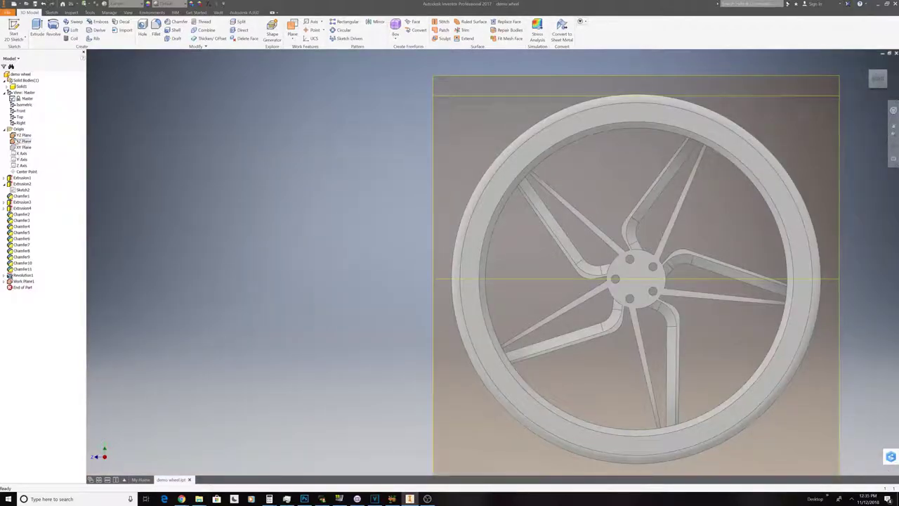
pyautogui.rightClick(22, 135)
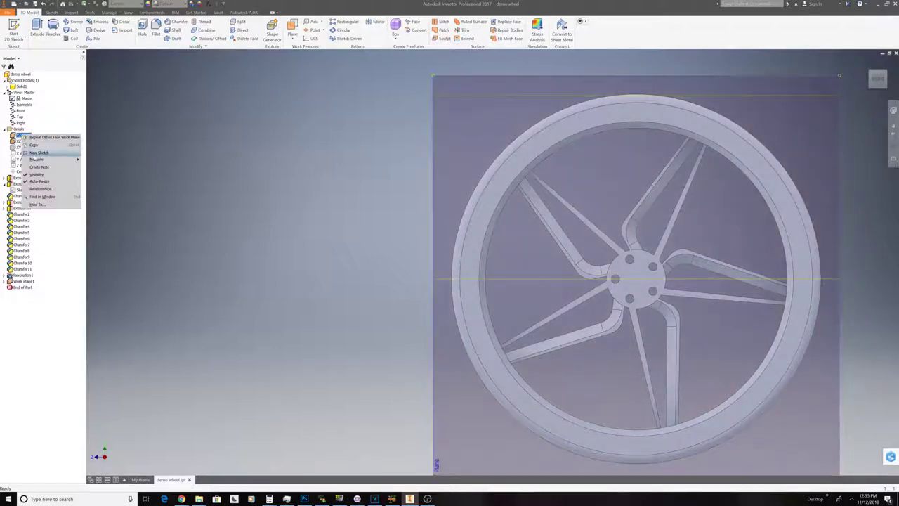
pyautogui.click(35, 173)
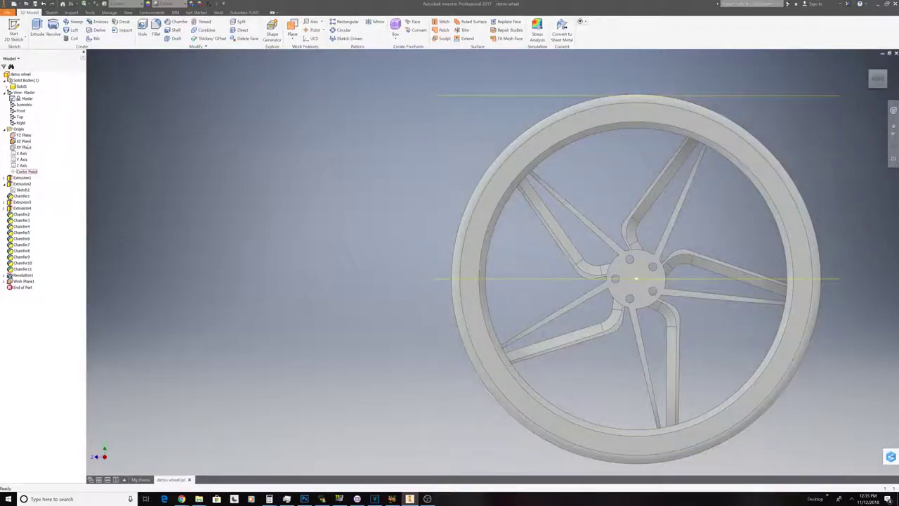
pyautogui.rightClick(27, 146)
pyautogui.click(35, 184)
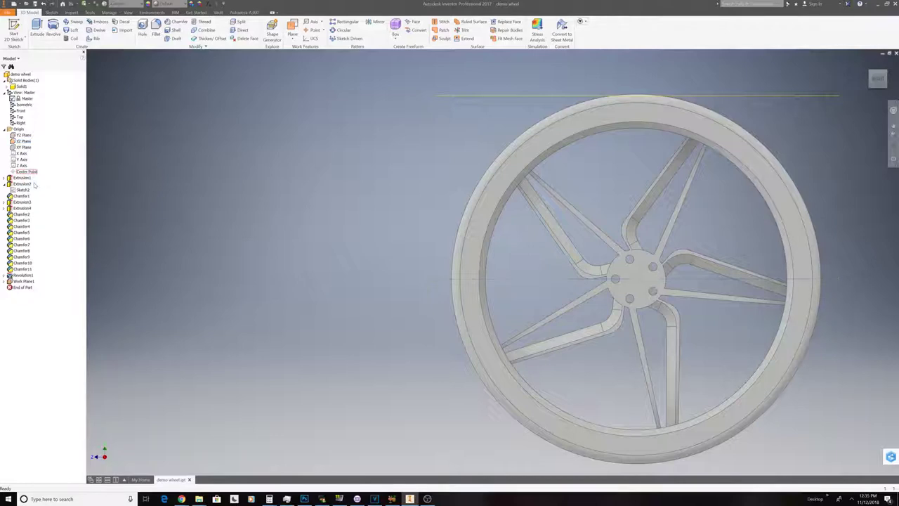
pyautogui.scroll(-4, 310, 237)
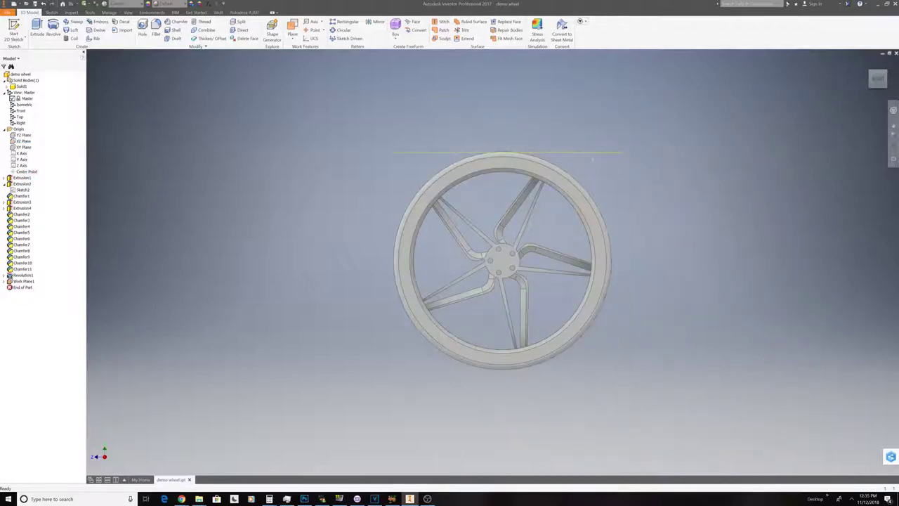
# - Start a new sketch on the offset work plane above the wheel's outer surface
pyautogui.click(870, 90)
pyautogui.rightClick(508, 186)
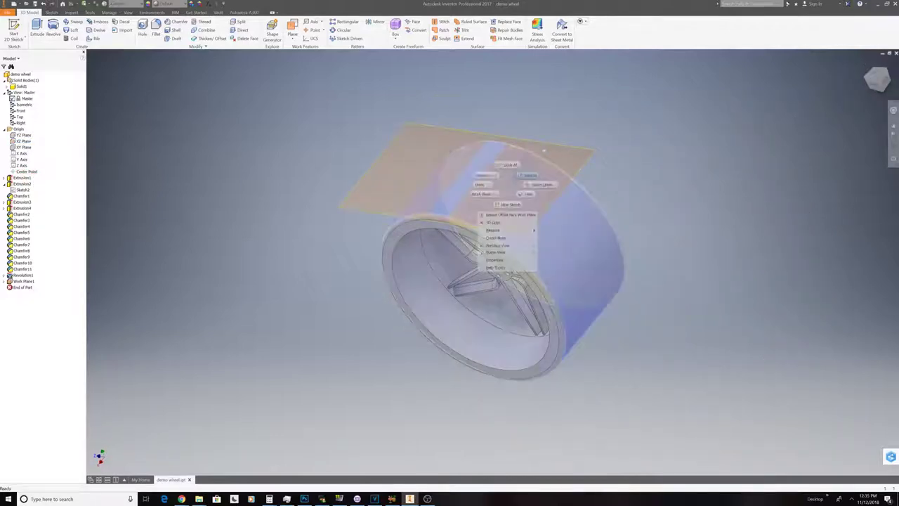
pyautogui.click(564, 140)
pyautogui.click(566, 135)
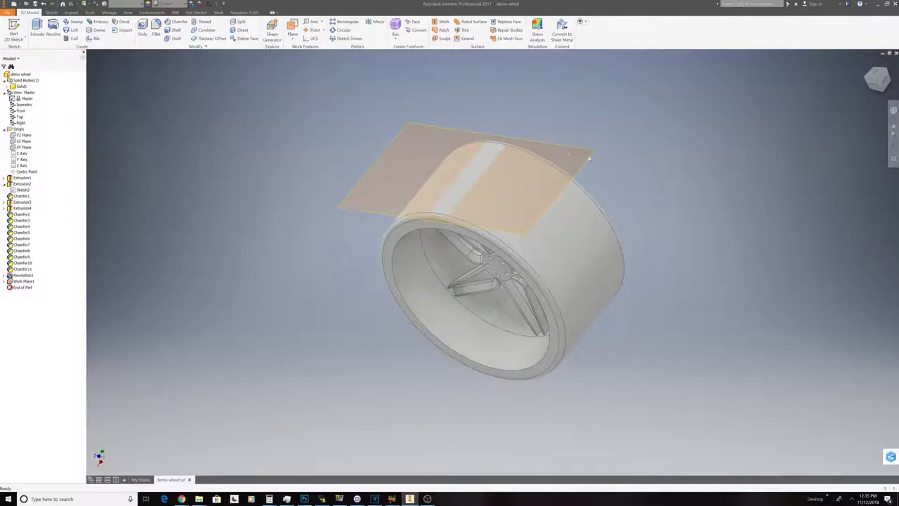
pyautogui.click(590, 170)
pyautogui.rightClick(589, 169)
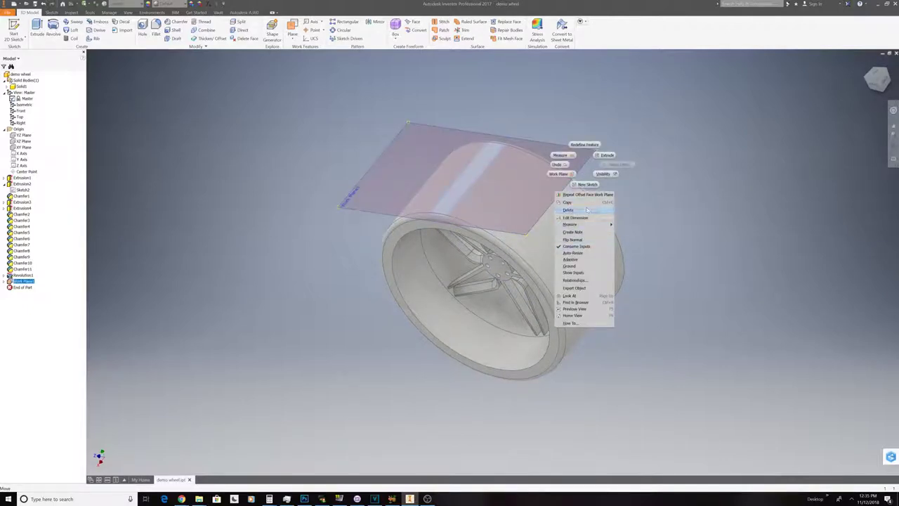
pyautogui.click(587, 184)
# - Draw a slanted line about 1.3 in long near the tread's upper edge and a horizontal line about 0.5 in long to the centreline
pyautogui.scroll(5, 516, 295)
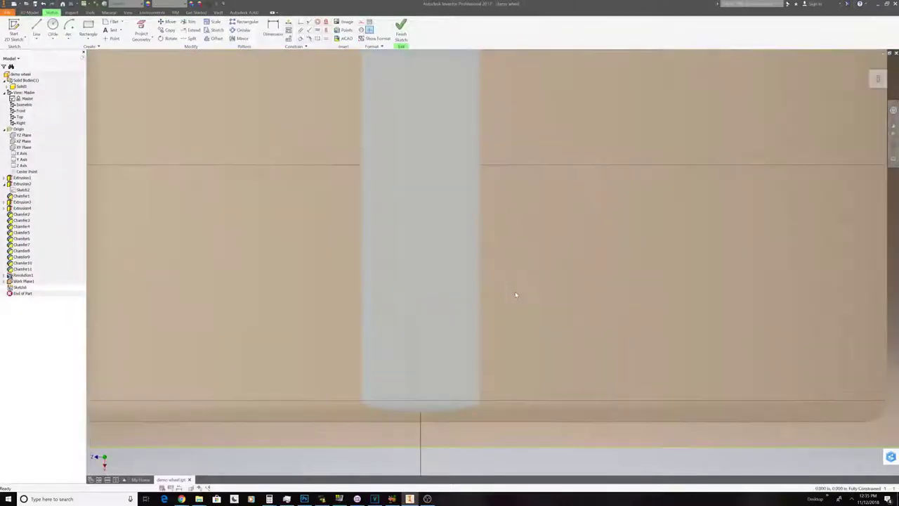
pyautogui.scroll(-2, 516, 295)
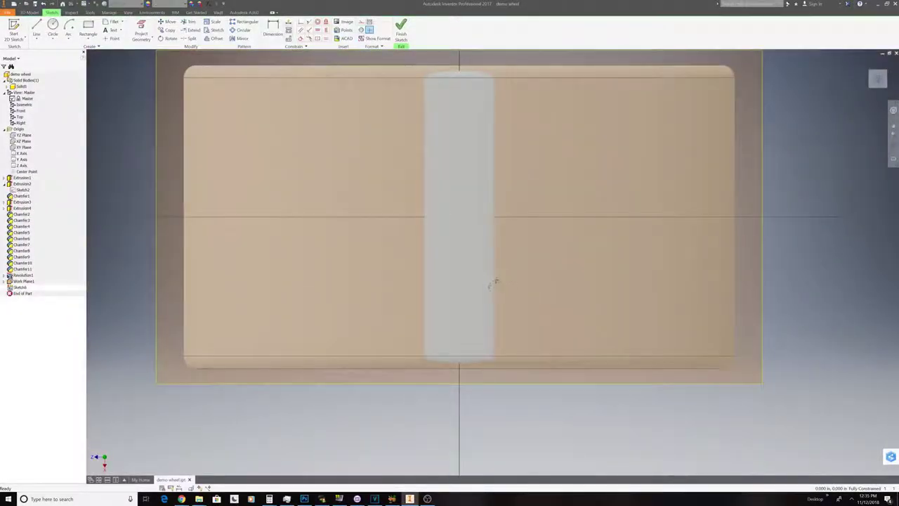
pyautogui.moveTo(500, 279); pyautogui.dragTo(454, 325, button='middle')
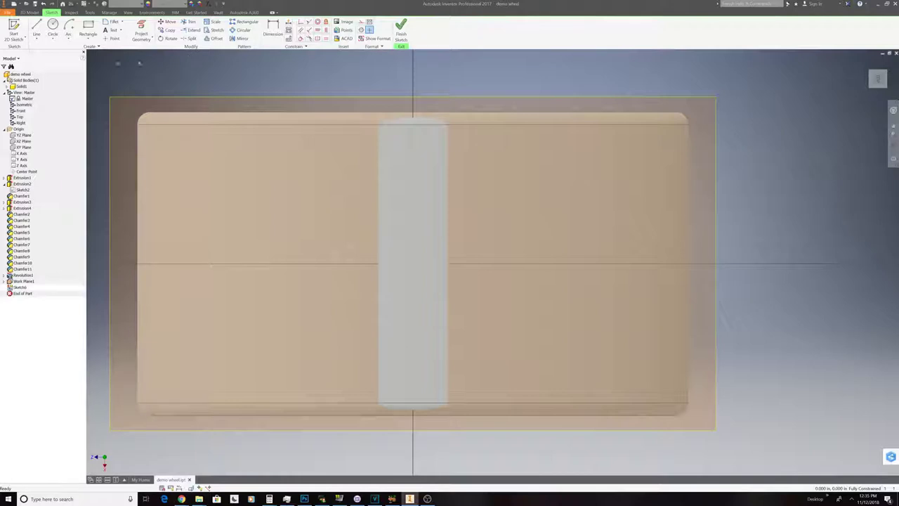
pyautogui.click(36, 34)
pyautogui.scroll(3, 413, 115)
pyautogui.click(412, 115)
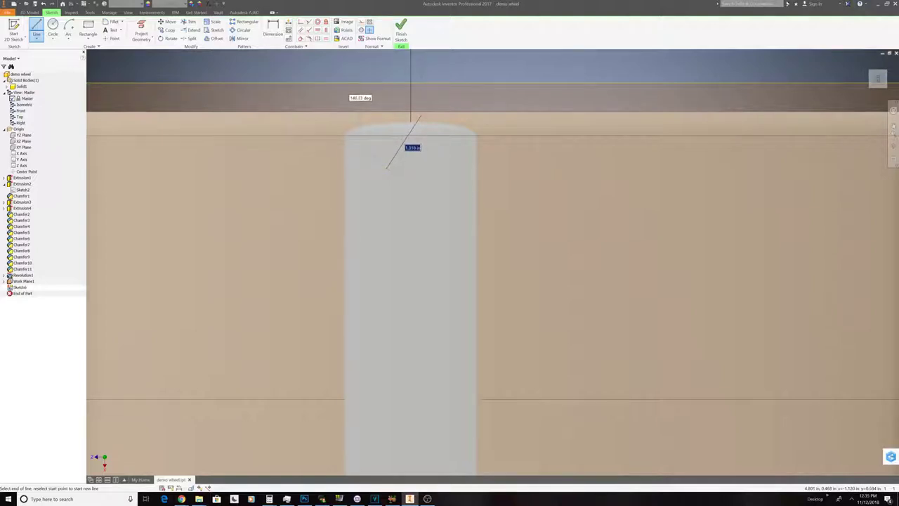
pyautogui.click(387, 166)
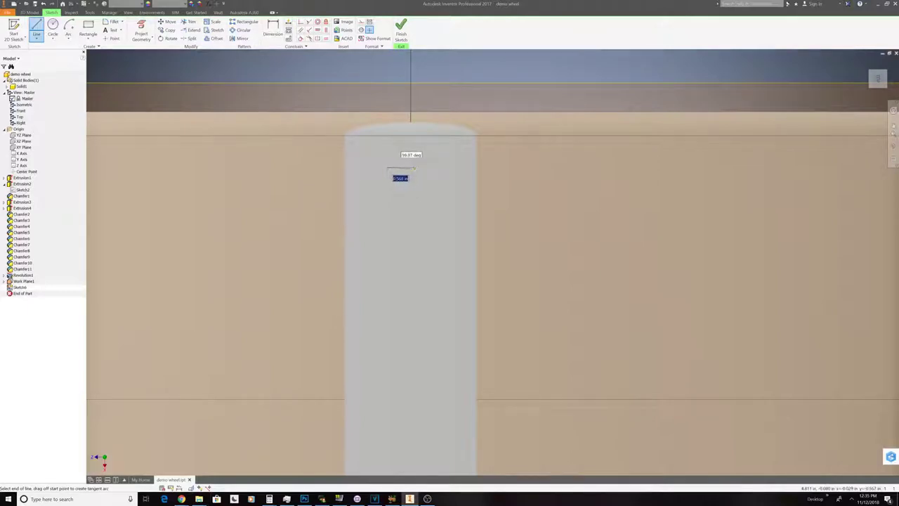
pyautogui.click(411, 167)
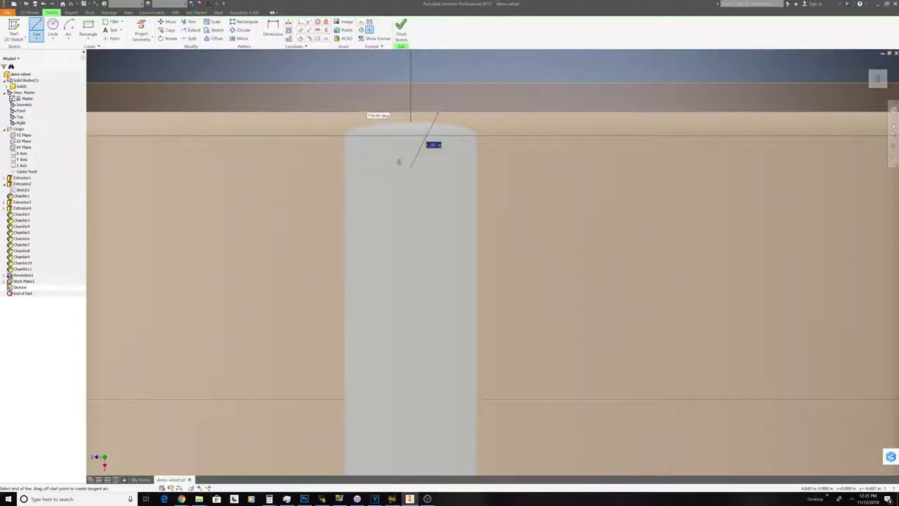
pyautogui.rightClick(435, 116)
pyautogui.click(401, 116)
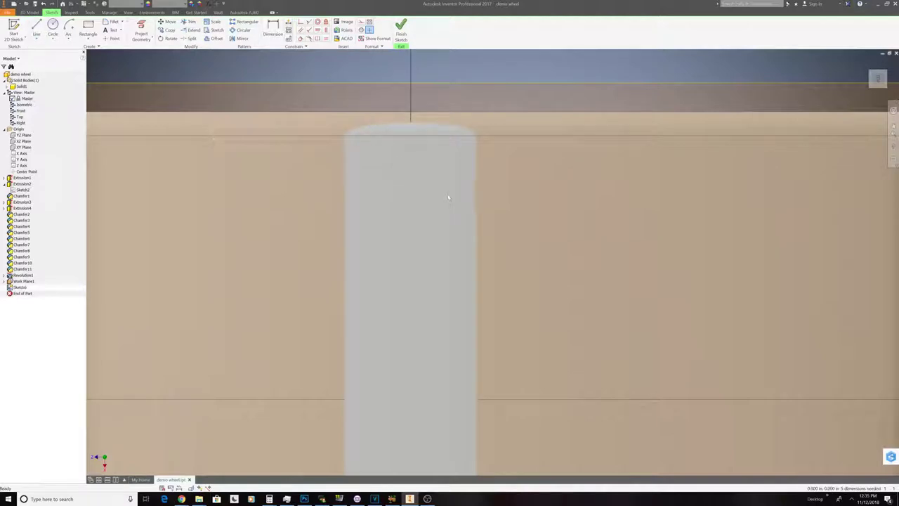
# - Slice the graphics at the sketch plane to expose the tread's cut section
pyautogui.rightClick(447, 195)
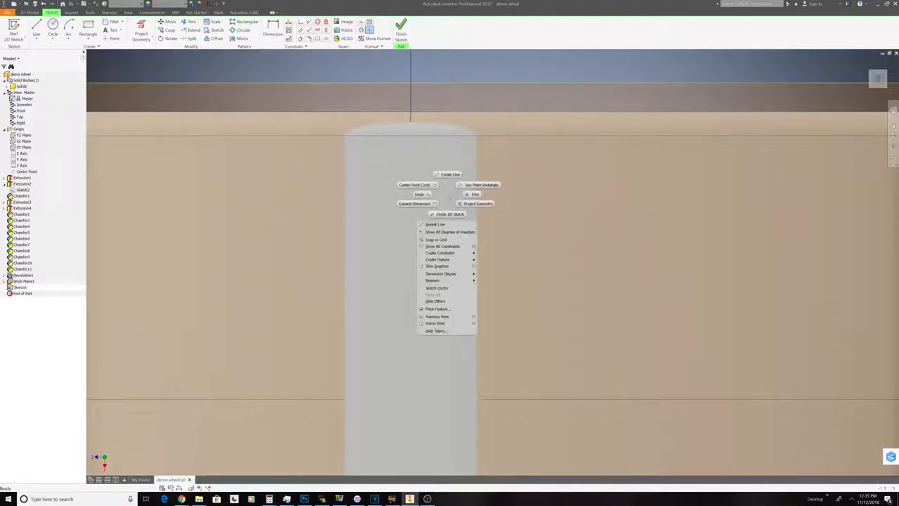
pyautogui.click(450, 267)
pyautogui.scroll(4, 431, 192)
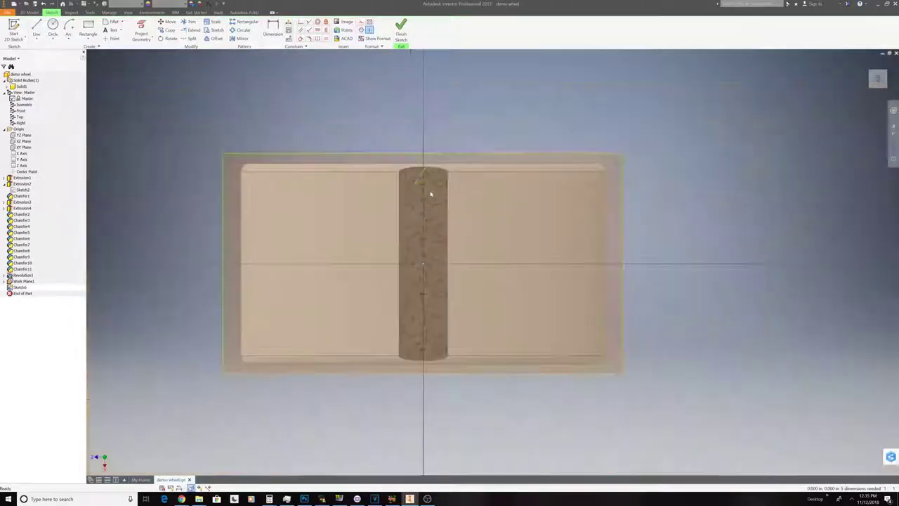
pyautogui.scroll(-5, 431, 192)
# - Close the slanted parallelogram with a second parallel side and a horizontal edge beyond the tread section's upper end
pyautogui.click(37, 29)
pyautogui.click(405, 162)
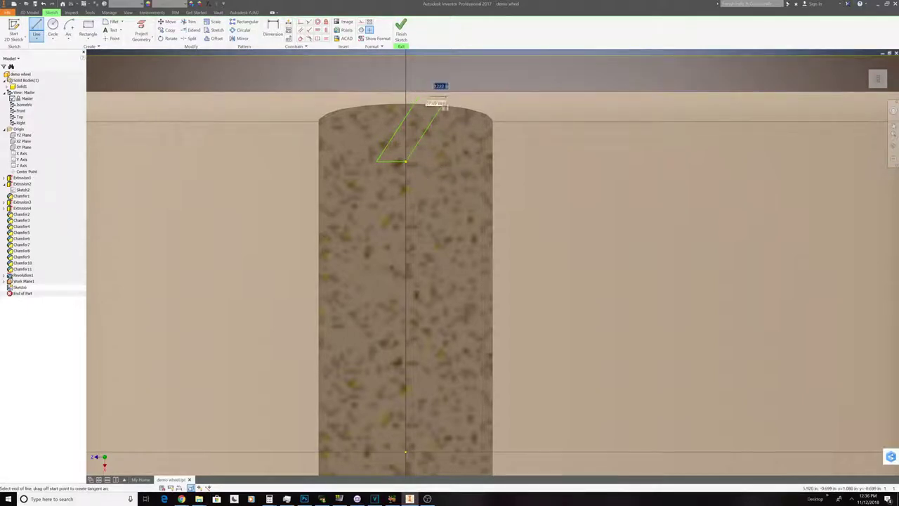
pyautogui.click(419, 96)
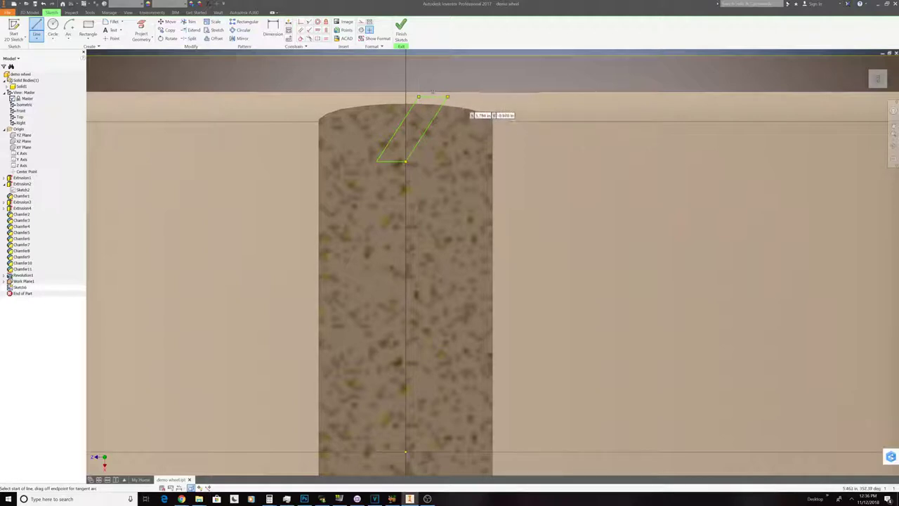
# - Sketch a narrow closed slanted strip, about 0.7 in along its first side, to the left of the parallelogram at the tread's upper edge
pyautogui.click(362, 101)
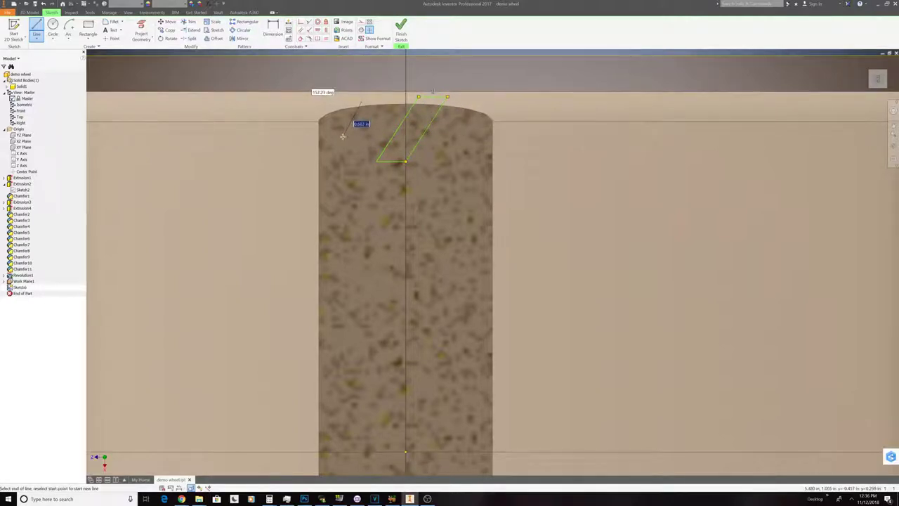
pyautogui.click(343, 136)
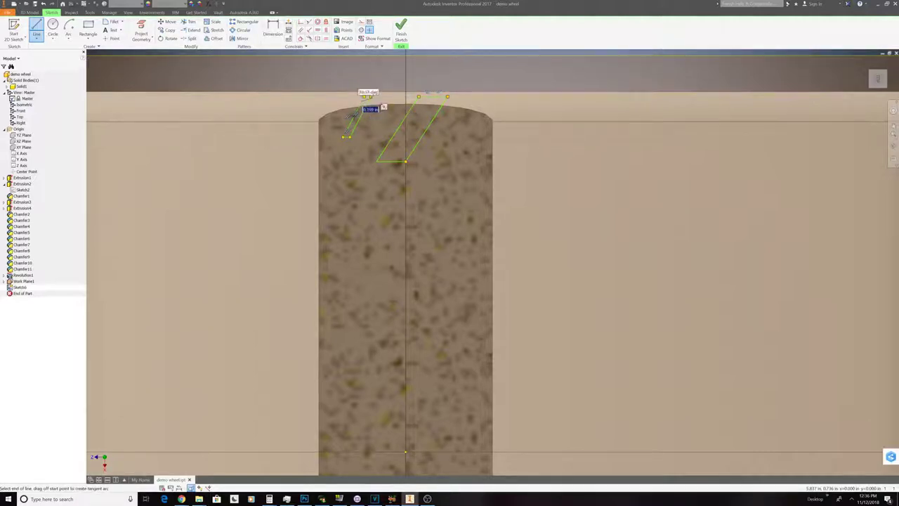
pyautogui.click(363, 97)
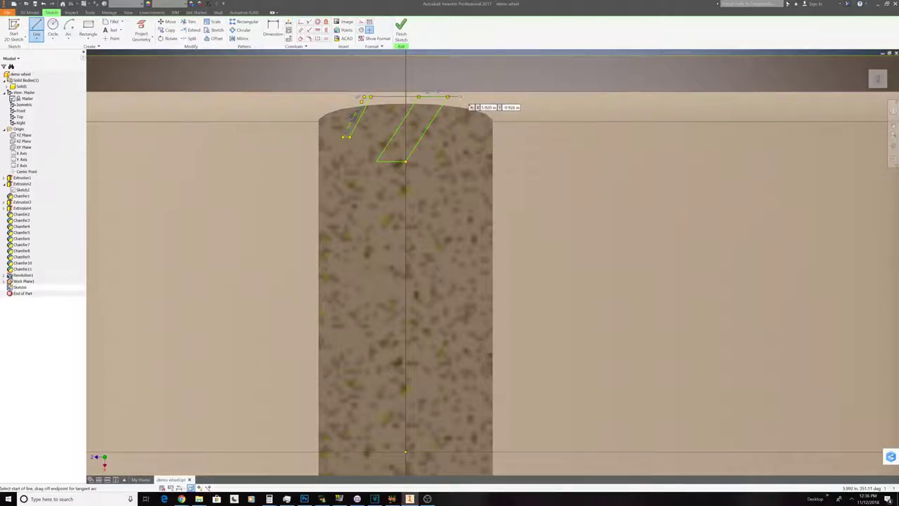
# - Sketch a long, narrow closed slanted strip right of the parallelogram, running from the tread's upper edge down across the centreline
pyautogui.click(460, 96)
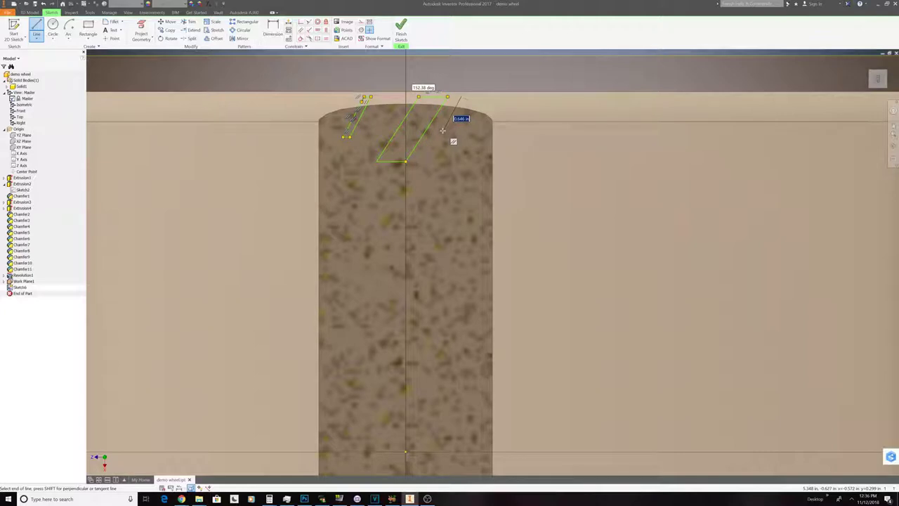
pyautogui.click(384, 225)
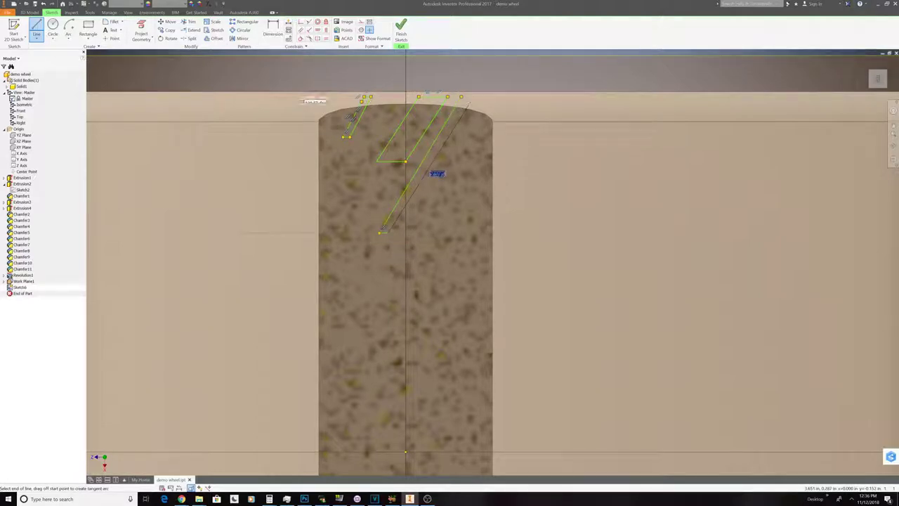
pyautogui.doubleClick(471, 106)
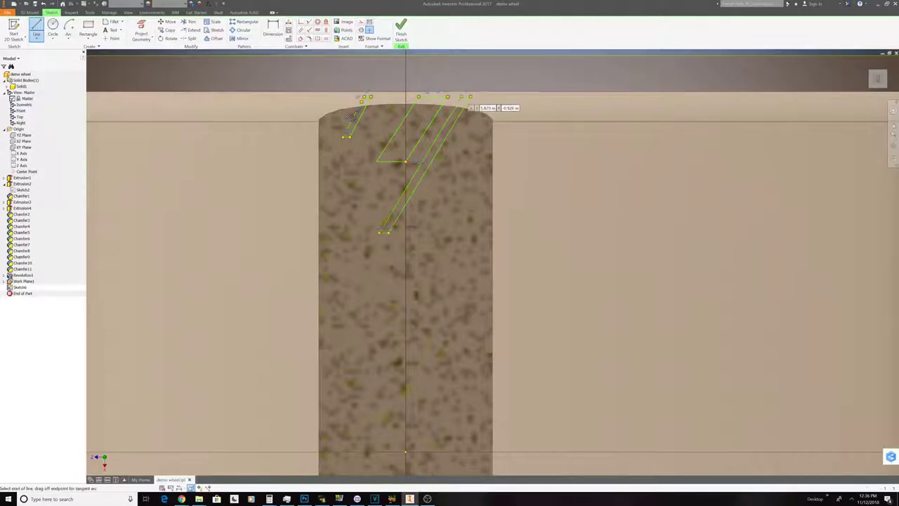
# - Sketch a narrow closed horizontal strip about 2.6 in long across the tread section, crossing the long slanted strip
pyautogui.click(333, 188)
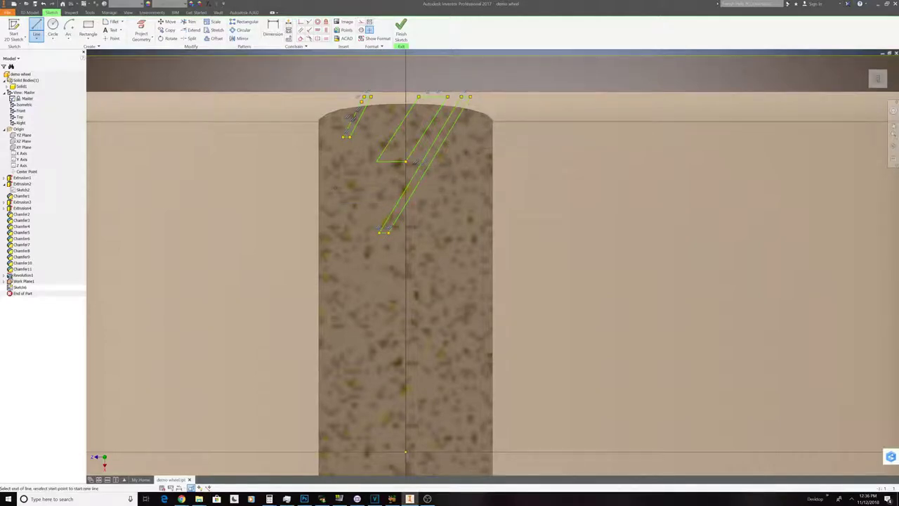
pyautogui.click(488, 187)
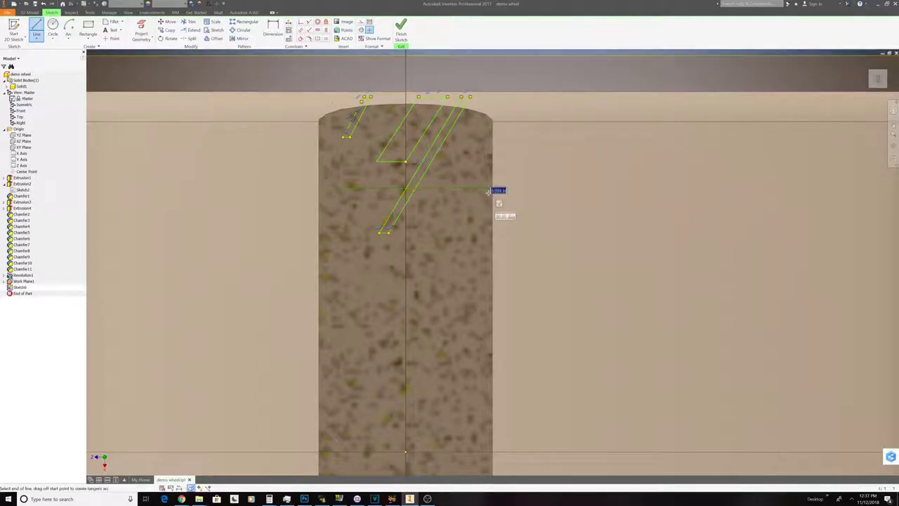
pyautogui.press('Escape')
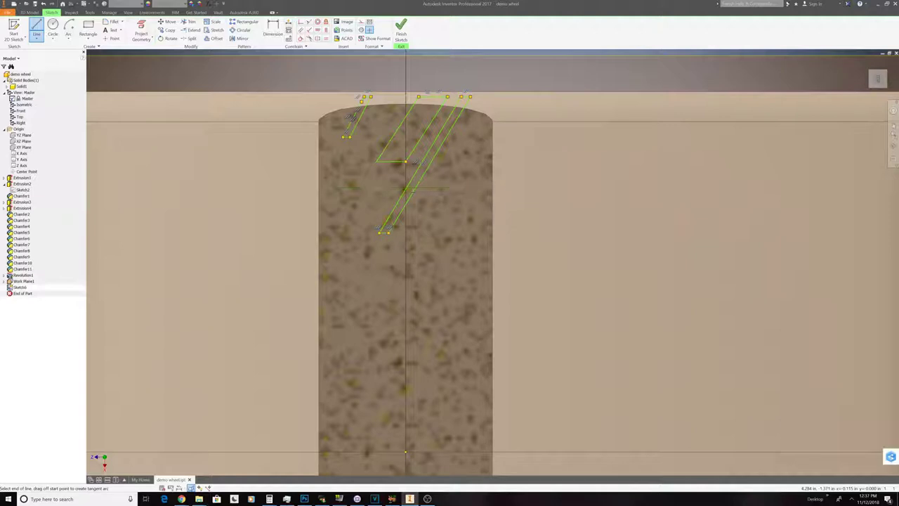
pyautogui.click(332, 189)
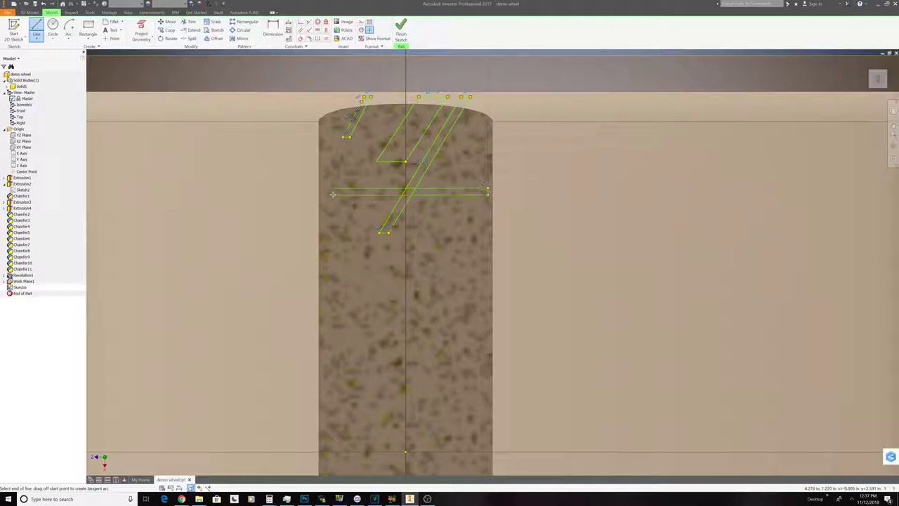
pyautogui.press('Escape')
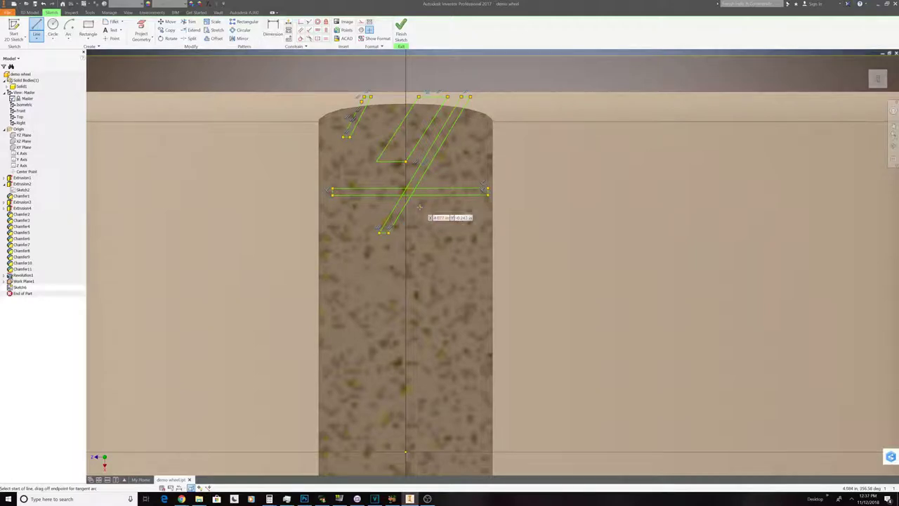
# - Sketch a closed rectangle about 2.5 in long across the tread section, just below the long slanted strip
pyautogui.click(335, 253)
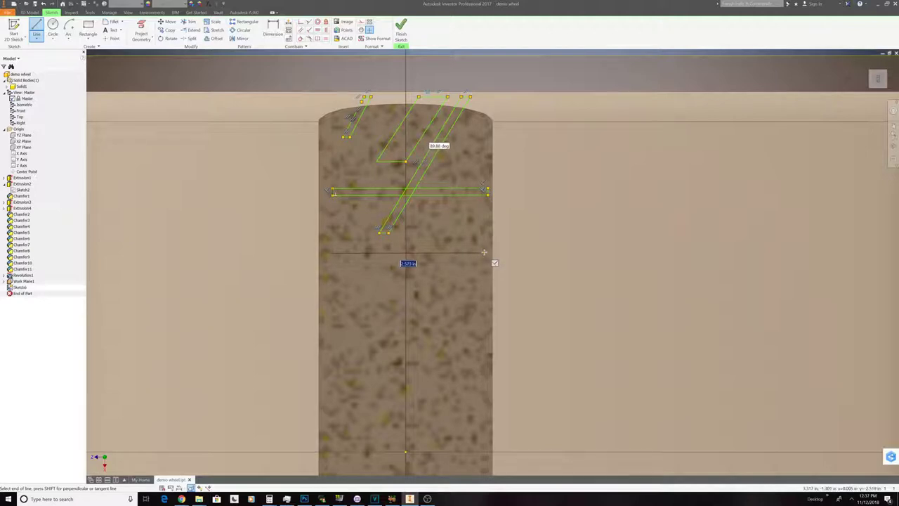
pyautogui.click(484, 252)
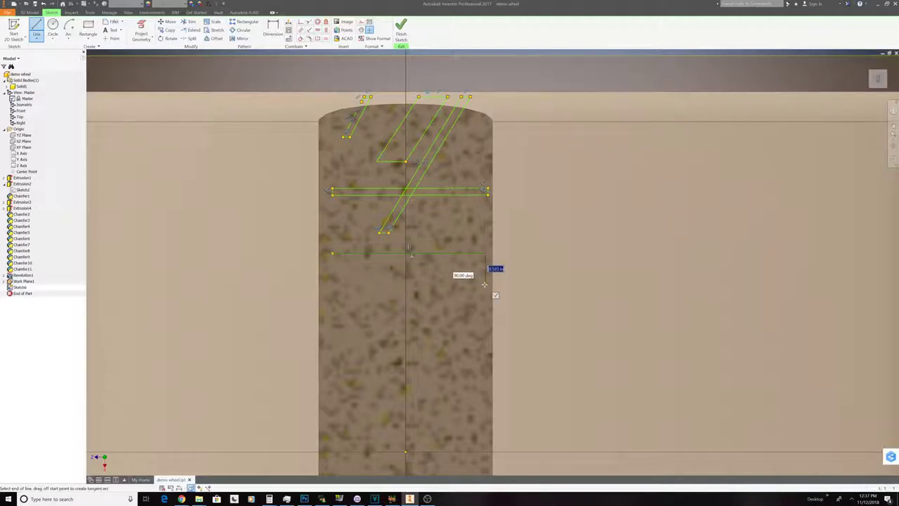
pyautogui.click(485, 281)
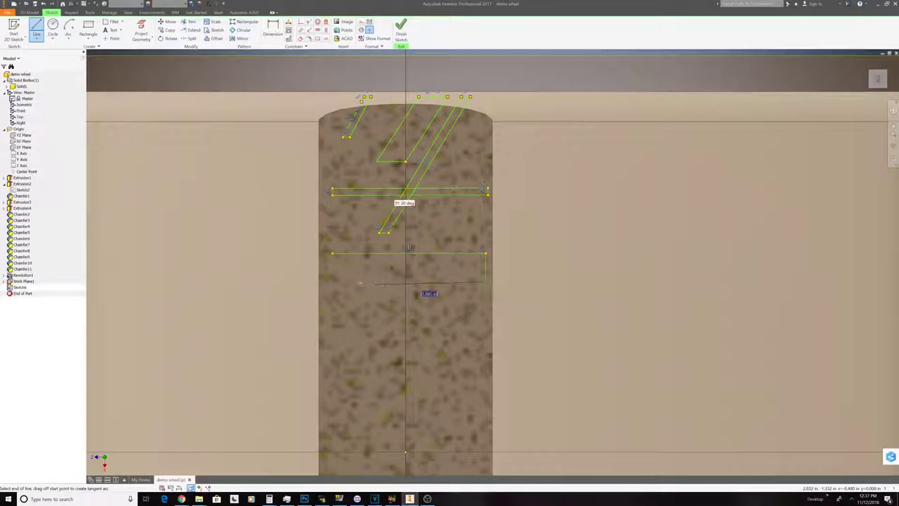
pyautogui.click(332, 281)
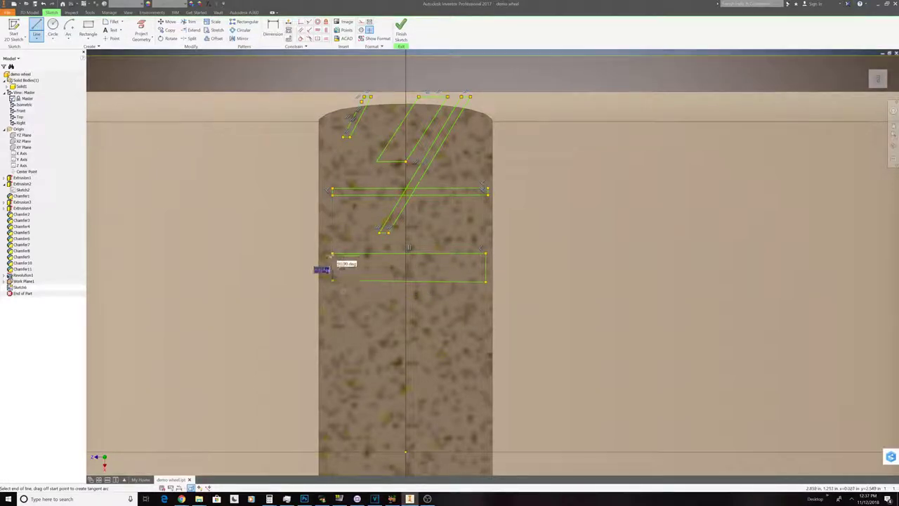
pyautogui.click(333, 253)
pyautogui.scroll(-5, 410, 247)
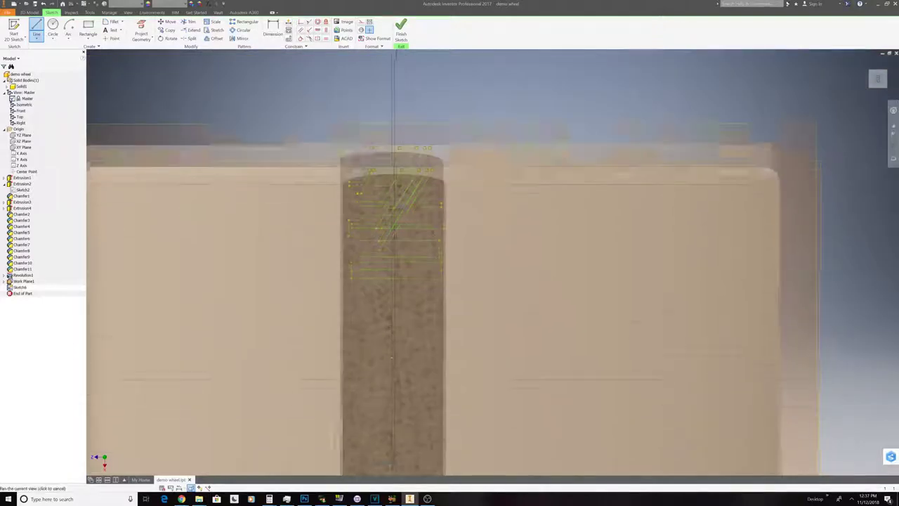
pyautogui.scroll(4, 386, 327)
pyautogui.scroll(-5, 383, 322)
pyautogui.scroll(5, 383, 322)
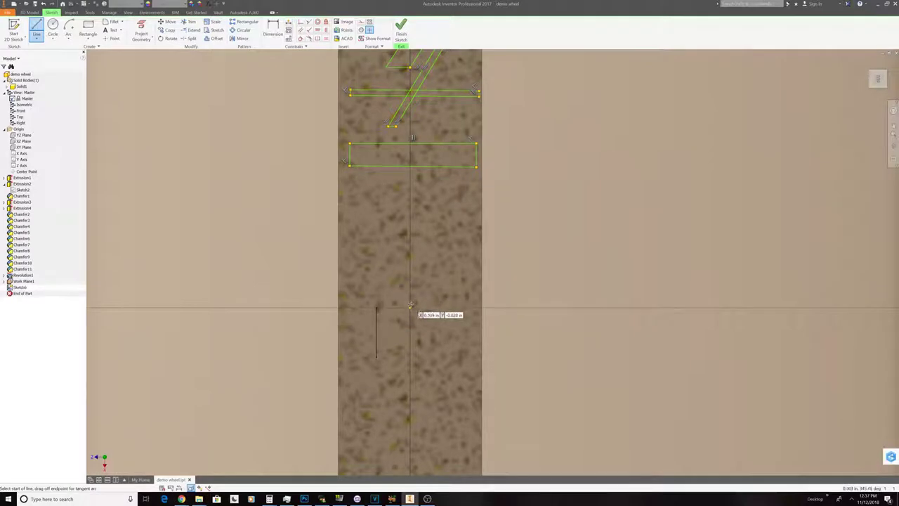
pyautogui.rightClick(372, 199)
pyautogui.click(390, 200)
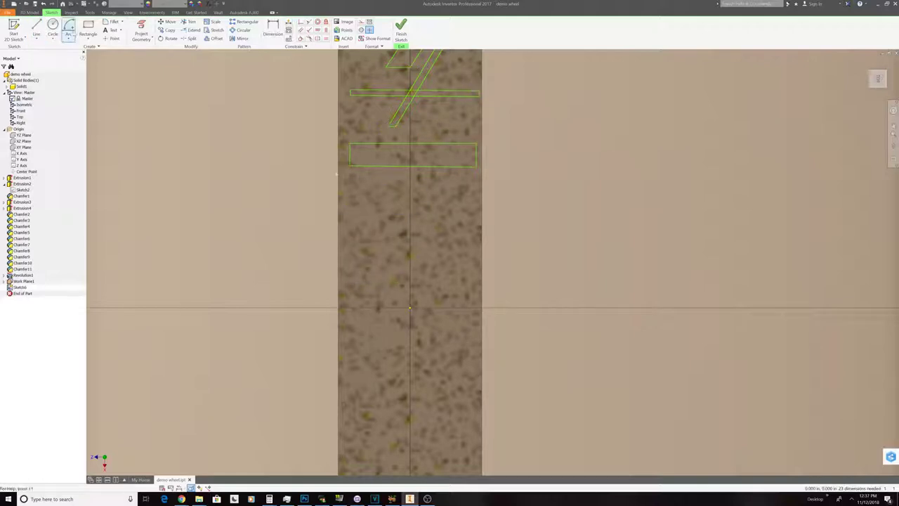
# - Sketch five circles of varying size below the rectangle, scattered over the left half and near the centreline of the tread section
pyautogui.click(53, 28)
pyautogui.click(360, 196)
pyautogui.click(368, 202)
pyautogui.click(396, 198)
pyautogui.click(402, 191)
pyautogui.click(365, 223)
pyautogui.click(371, 215)
pyautogui.click(389, 251)
pyautogui.click(392, 247)
pyautogui.click(360, 268)
pyautogui.click(367, 274)
# - Add four circles of varying size to the right of the tread's centreline, below the rectangle
pyautogui.click(446, 217)
pyautogui.click(447, 211)
pyautogui.click(436, 194)
pyautogui.click(445, 196)
pyautogui.click(439, 253)
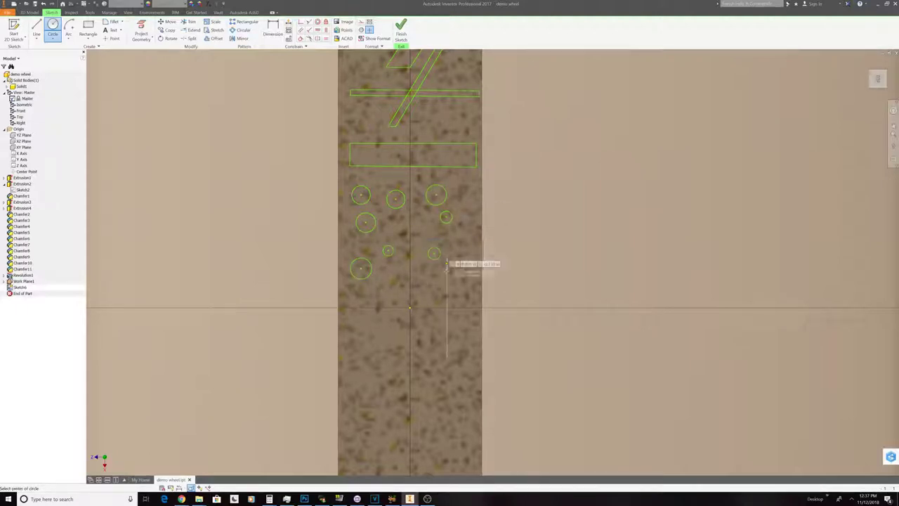
pyautogui.rightClick(466, 269)
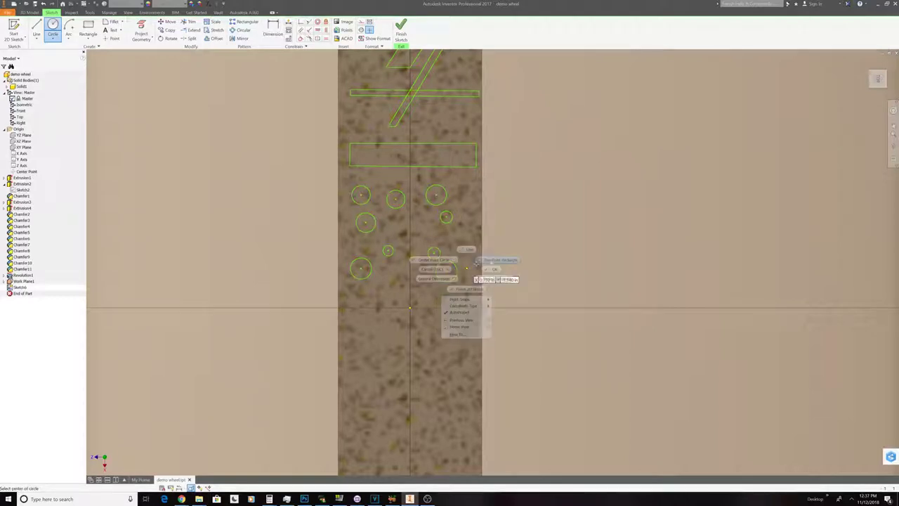
pyautogui.click(498, 261)
# - Draw a short horizontal line from the sketch's centre point toward the tread's right edge
pyautogui.scroll(3, 442, 248)
pyautogui.scroll(2, 442, 248)
pyautogui.scroll(-3, 442, 248)
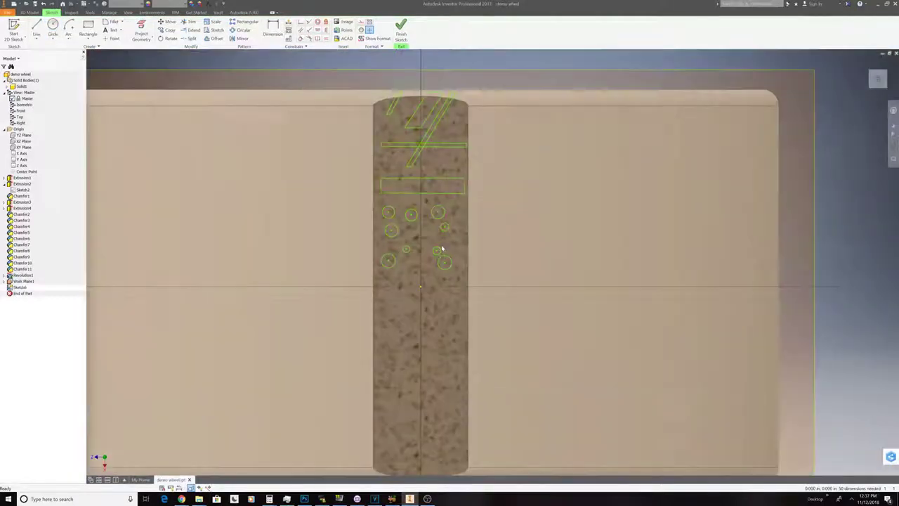
pyautogui.scroll(3, 442, 248)
pyautogui.scroll(-4, 442, 248)
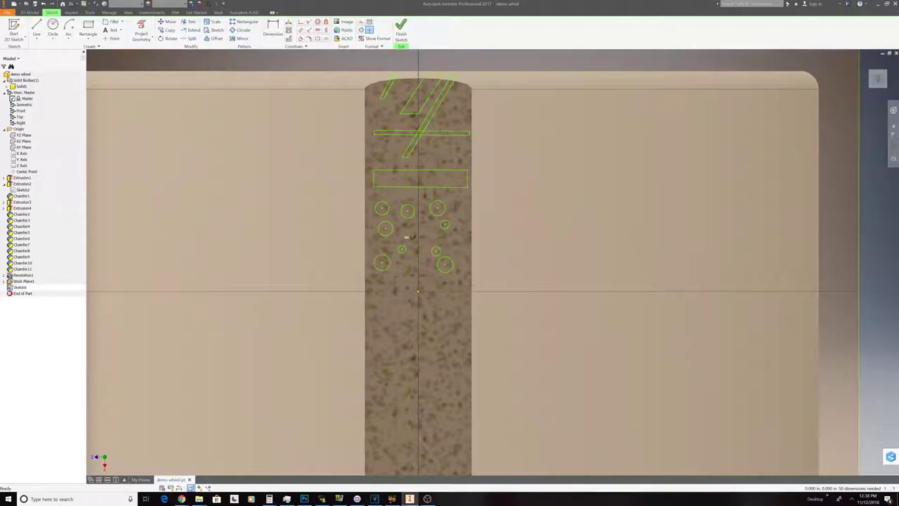
pyautogui.click(36, 30)
pyautogui.click(418, 291)
pyautogui.rightClick(441, 291)
pyautogui.click(462, 294)
# - Mirror all the tread strips, the rectangle and the circles about the short horizontal line at the centre
pyautogui.moveTo(464, 285)
pyautogui.mouseDown()
pyautogui.moveTo(368, 201)
pyautogui.moveTo(373, 104)
pyautogui.mouseUp()
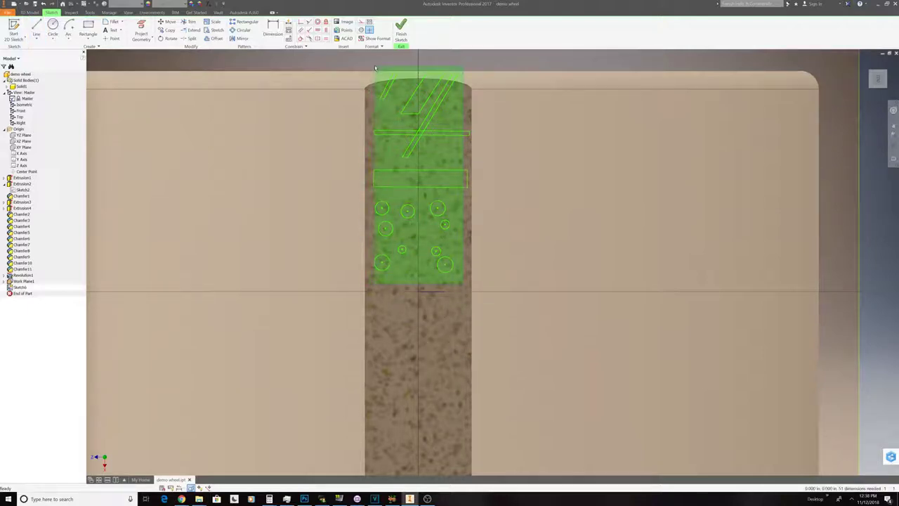
pyautogui.moveTo(376, 68); pyautogui.dragTo(376, 68)
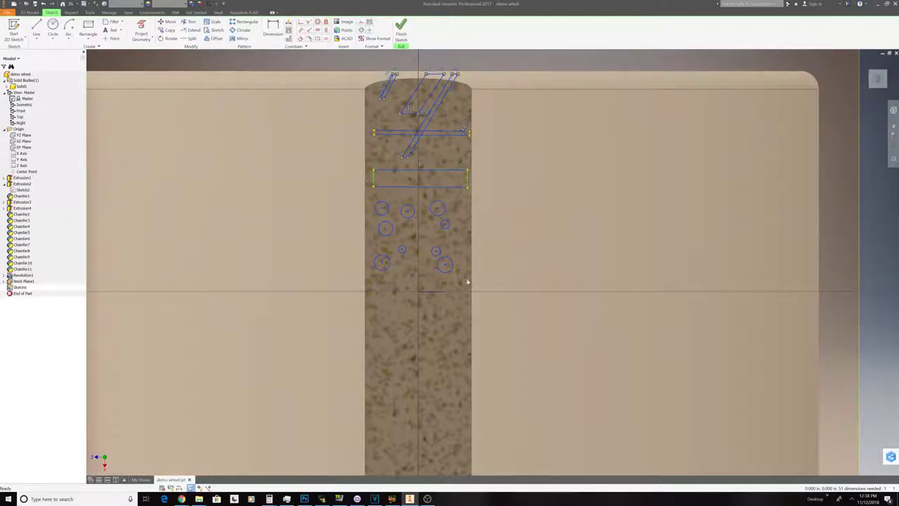
pyautogui.moveTo(470, 284)
pyautogui.mouseDown()
pyautogui.moveTo(441, 180)
pyautogui.moveTo(398, 80)
pyautogui.moveTo(381, 70)
pyautogui.mouseUp()
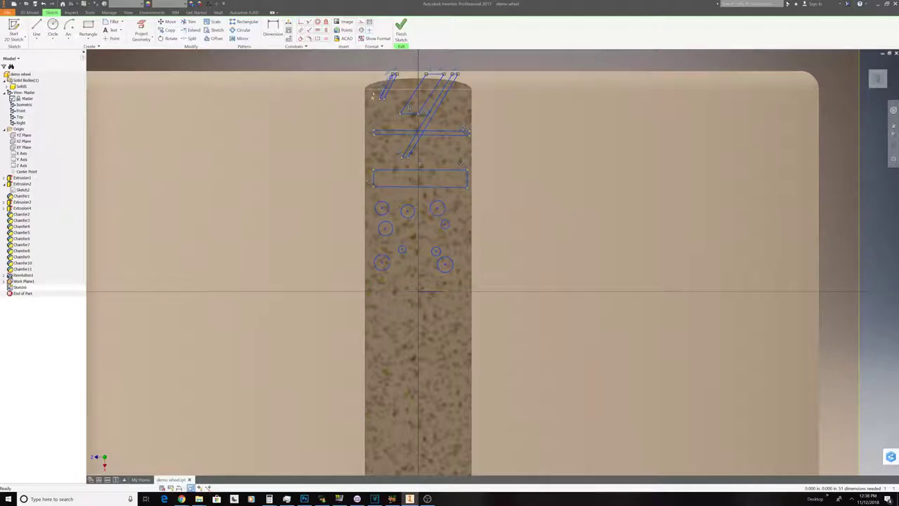
pyautogui.click(243, 38)
pyautogui.click(127, 68)
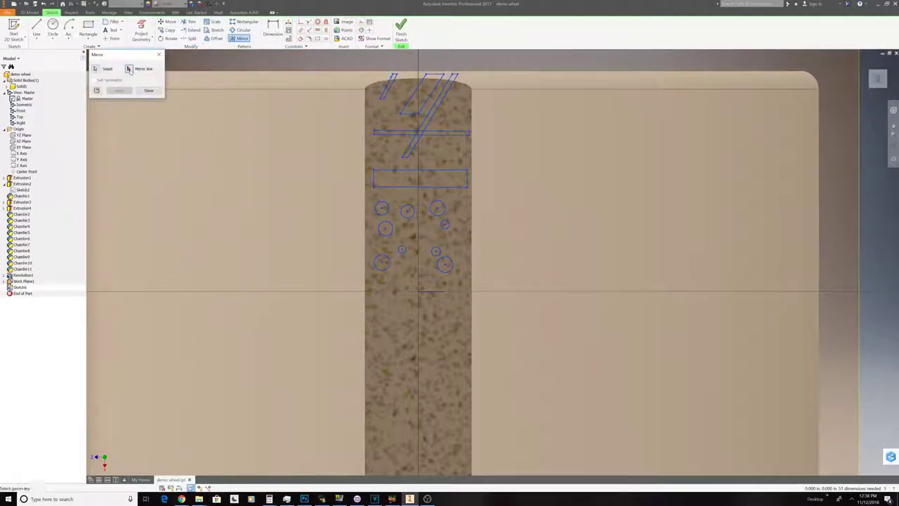
pyautogui.click(432, 291)
pyautogui.click(120, 90)
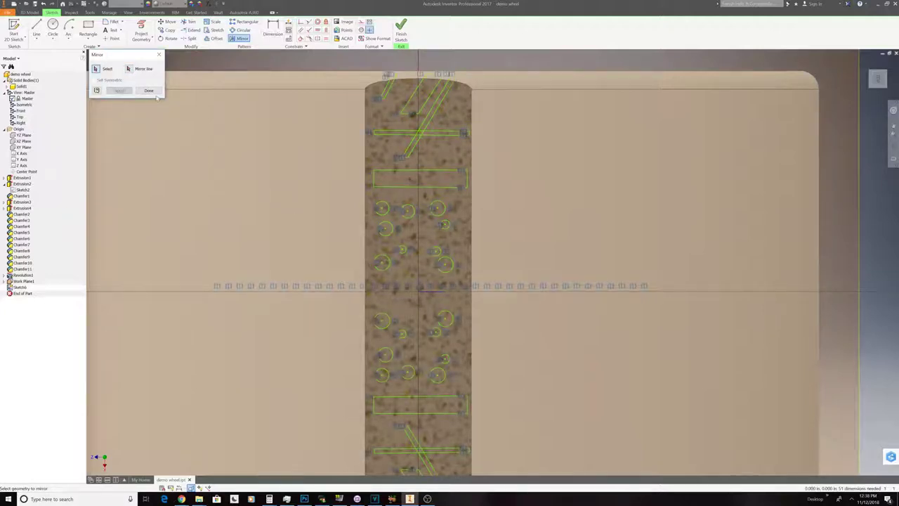
pyautogui.click(149, 90)
# - Finish the tread pattern sketch
pyautogui.scroll(-5, 324, 251)
pyautogui.scroll(3, 324, 250)
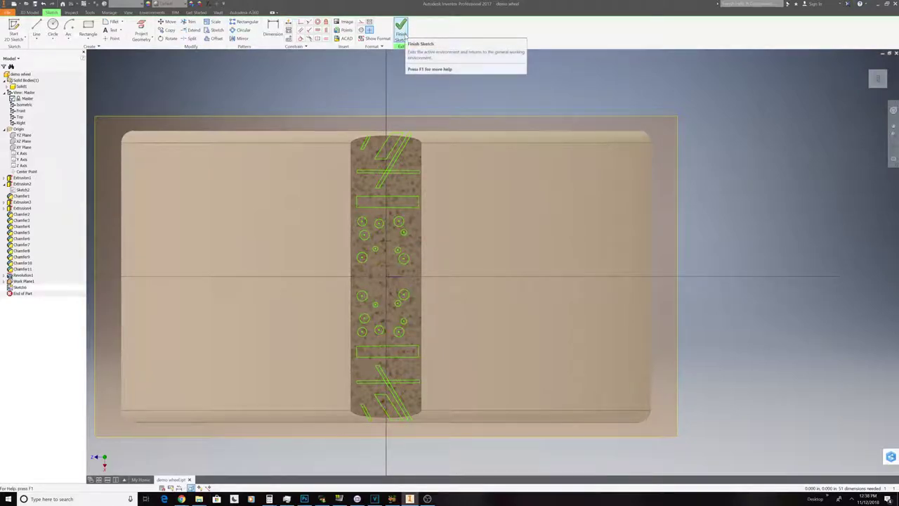
pyautogui.click(401, 32)
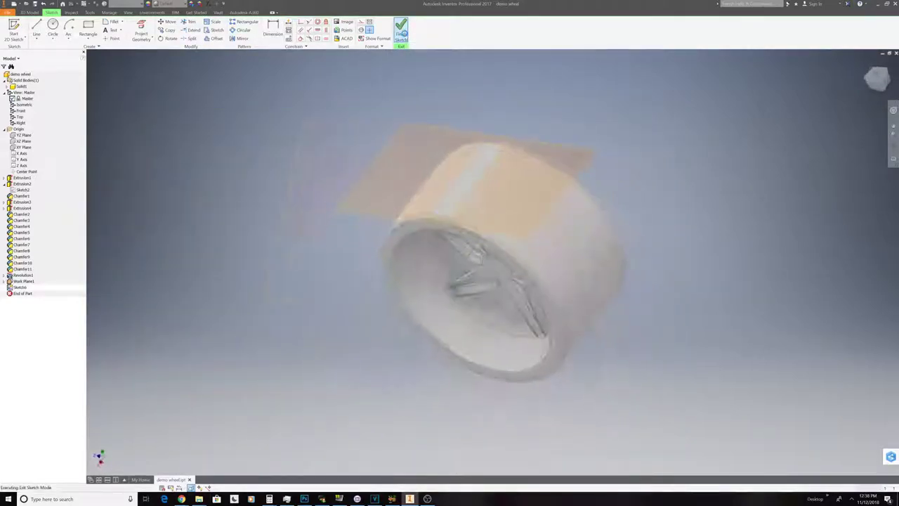
# - Emboss all the tread pattern profiles with the Engrave from Face option and a depth of 0.3 in
pyautogui.scroll(-5, 417, 213)
pyautogui.scroll(2, 418, 213)
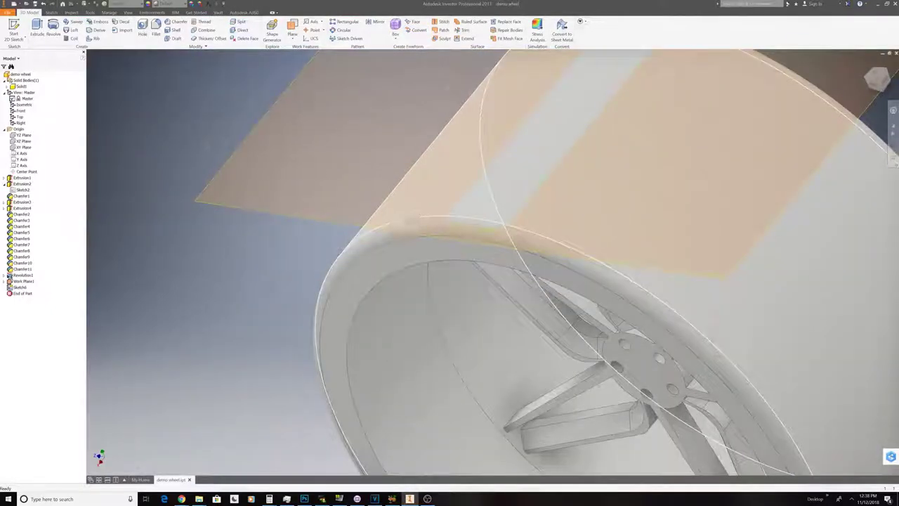
pyautogui.moveTo(417, 212); pyautogui.dragTo(255, 313, button='middle')
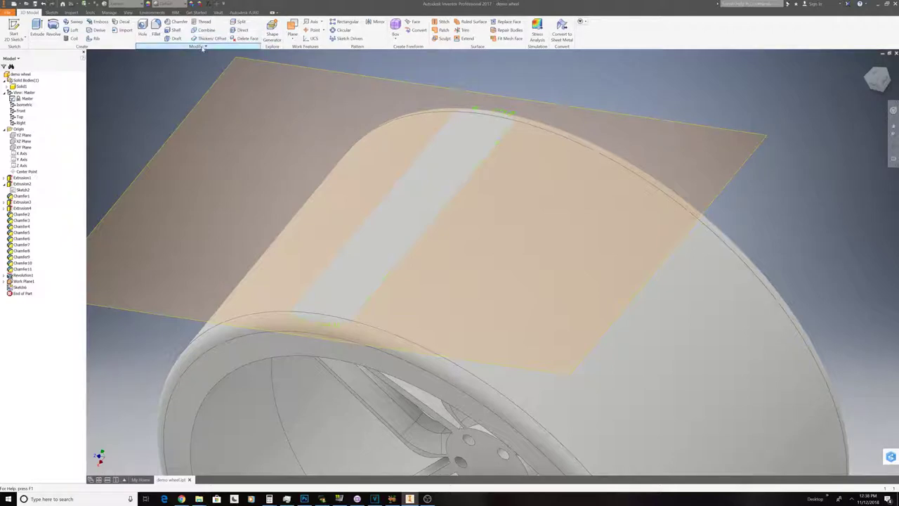
pyautogui.click(100, 22)
pyautogui.click(364, 302)
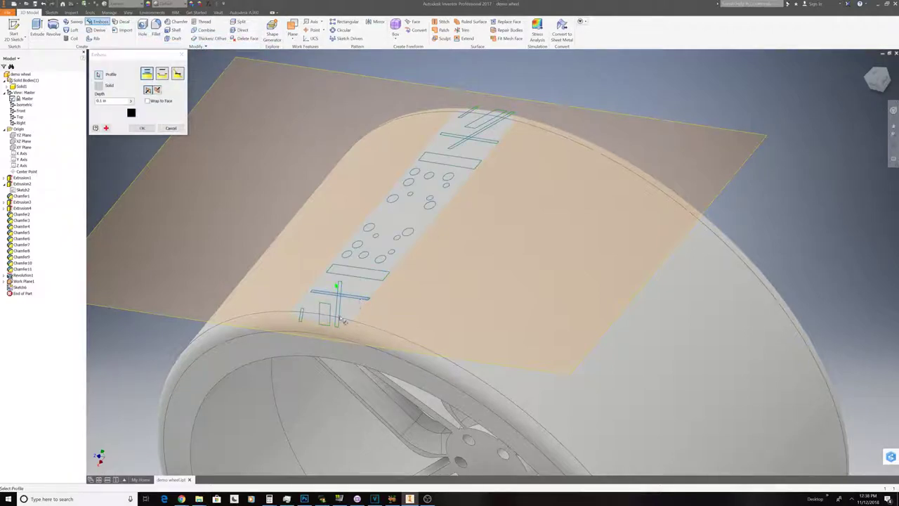
pyautogui.click(325, 320)
pyautogui.click(356, 277)
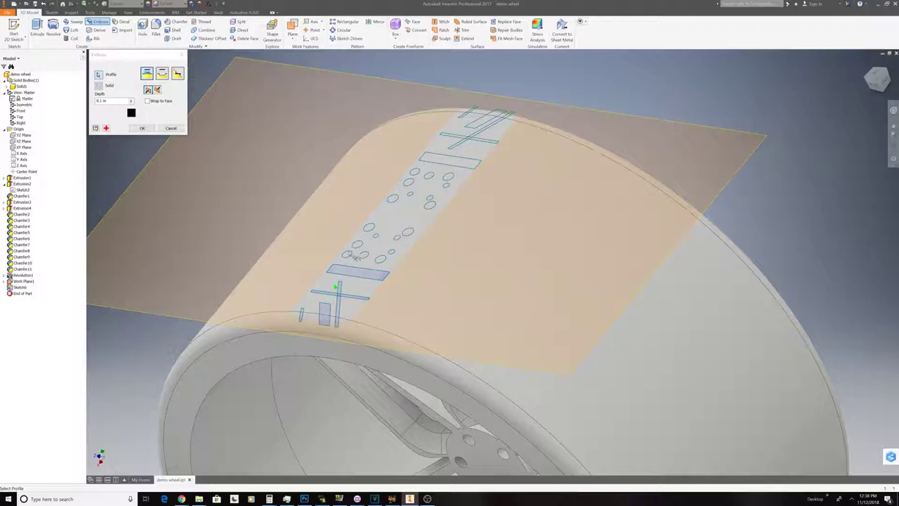
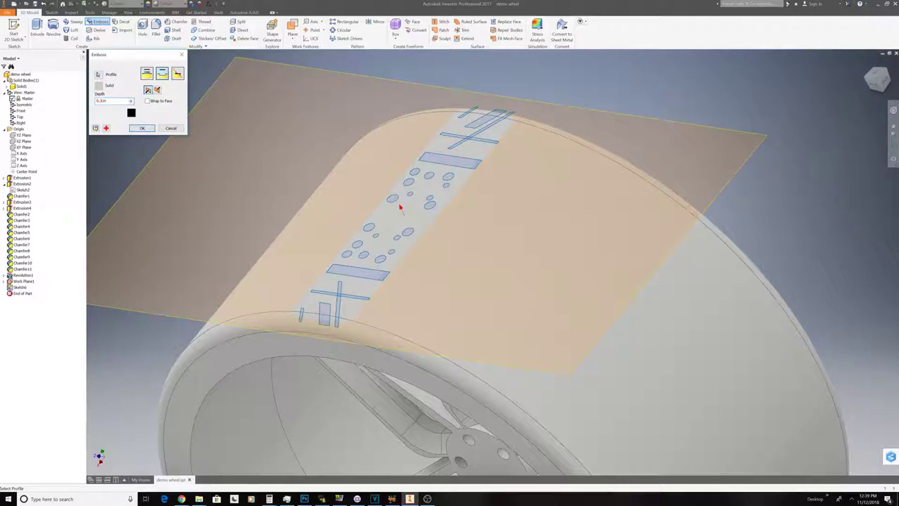
pyautogui.click(147, 129)
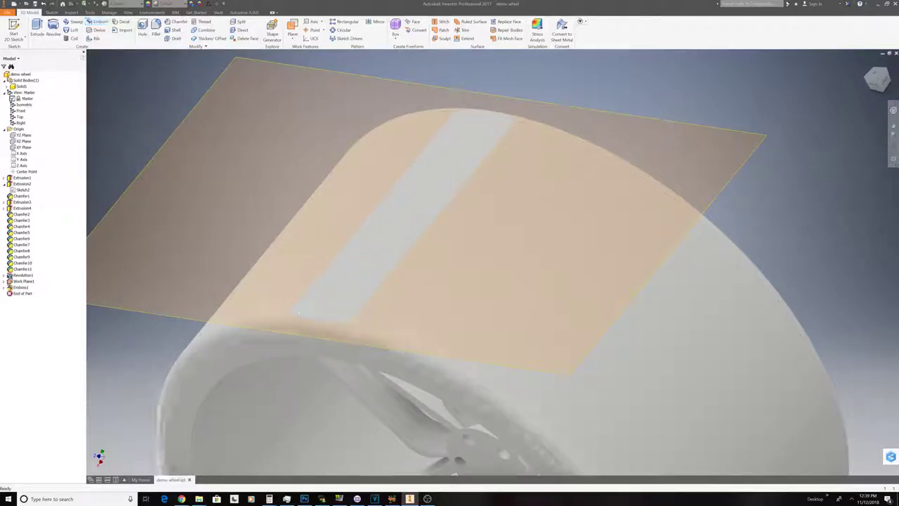
# - Examine the wheel from the side and check the offset dimension of the tread's work plane
pyautogui.moveTo(503, 471)
pyautogui.keyDown('shift'); pyautogui.mouseDown(button='middle')
pyautogui.moveTo(503, 408)
pyautogui.moveTo(503, 471)
pyautogui.mouseUp(button='middle'); pyautogui.keyUp('shift')
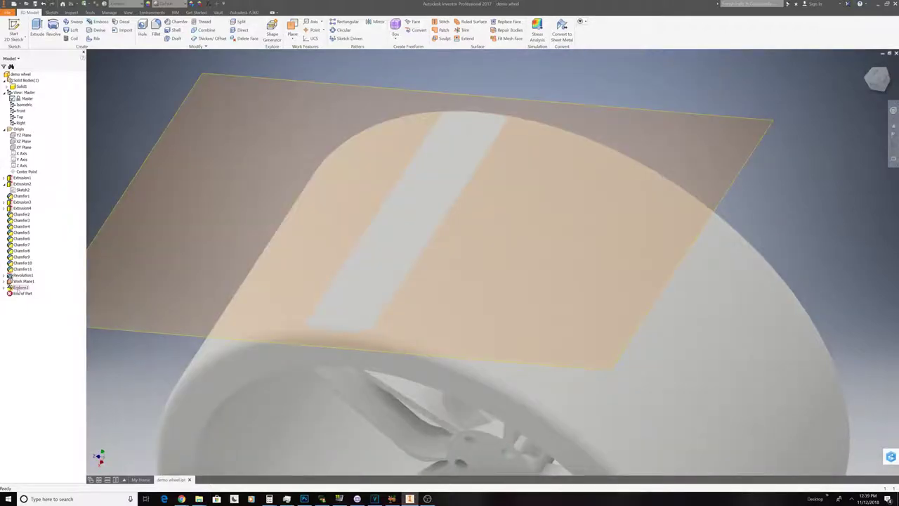
pyautogui.click(874, 86)
pyautogui.click(487, 137)
pyautogui.click(4, 281)
pyautogui.rightClick(21, 281)
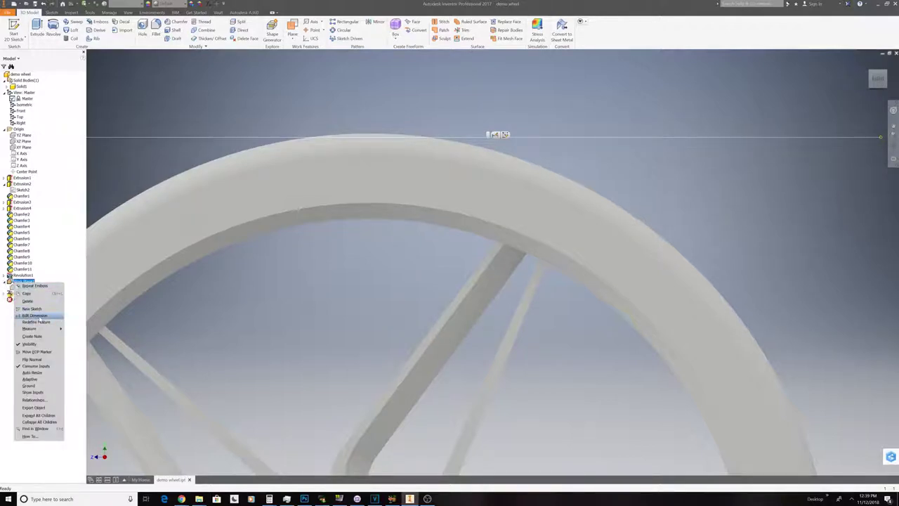
pyautogui.click(33, 316)
pyautogui.moveTo(368, 129); pyautogui.dragTo(371, 124)
pyautogui.press('Return')
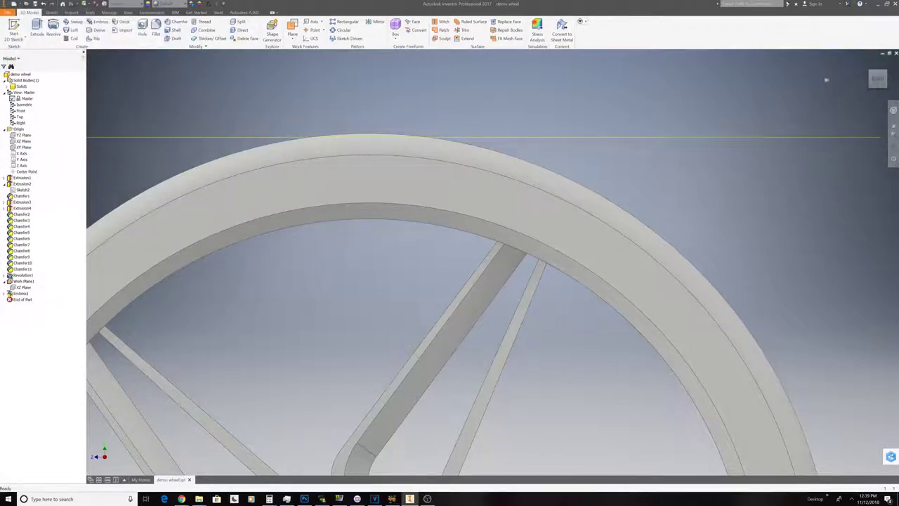
# - Make the tread pattern sketch used by the emboss feature visible again
pyautogui.click(875, 83)
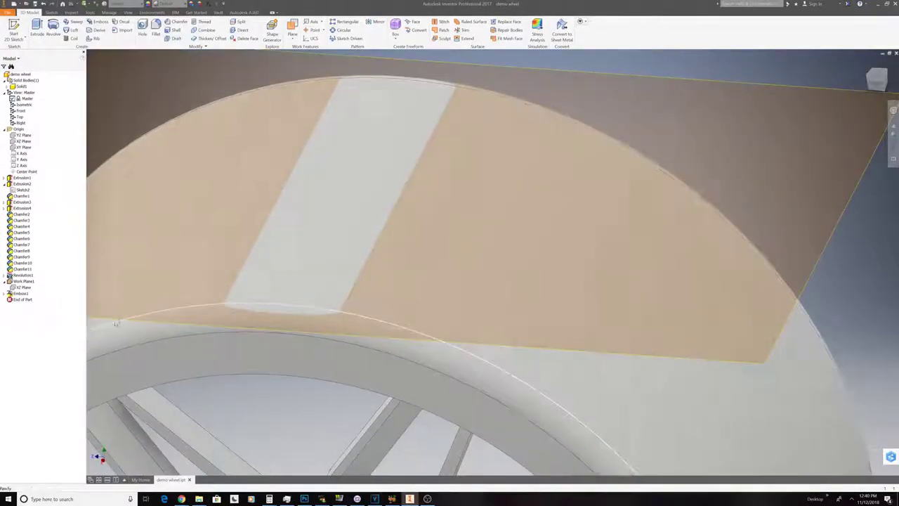
pyautogui.click(4, 293)
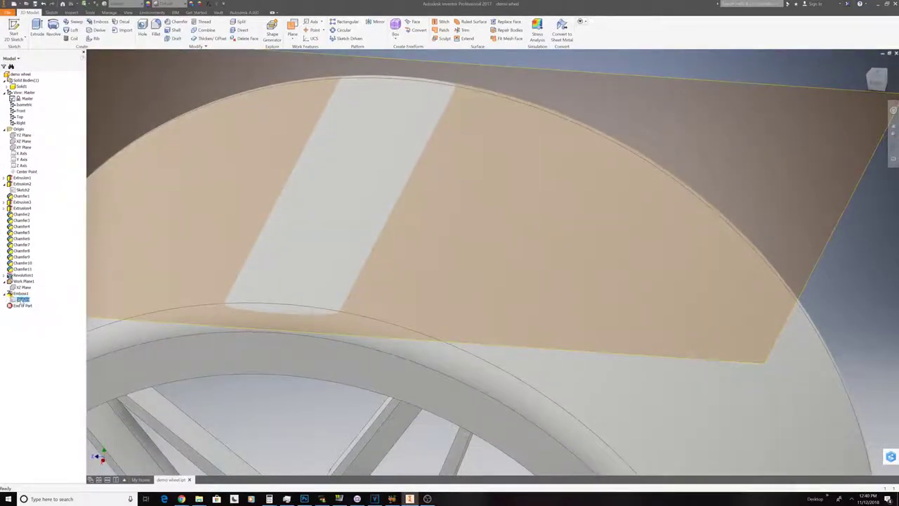
pyautogui.rightClick(23, 300)
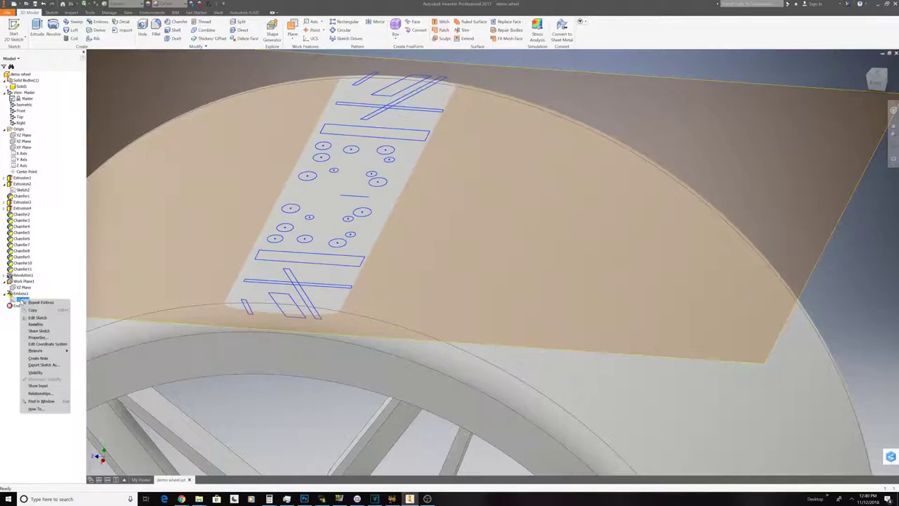
pyautogui.click(35, 372)
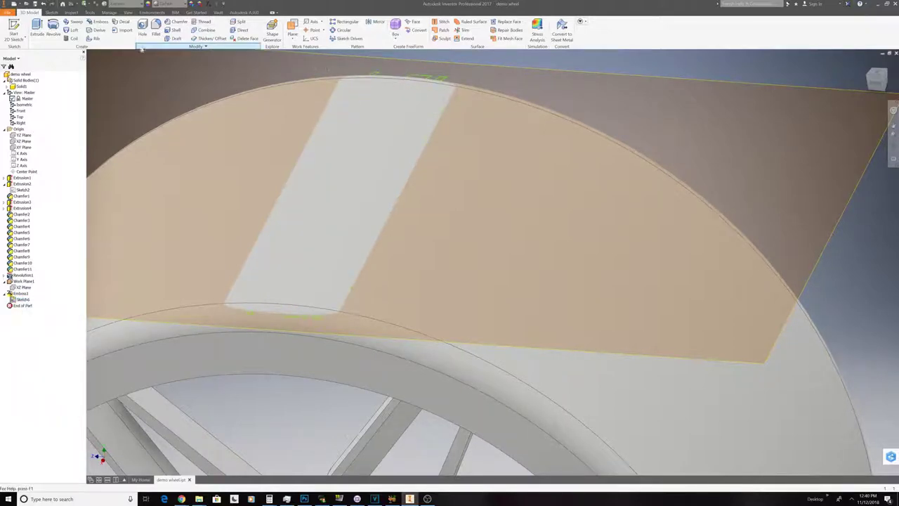
# - Start an emboss and select the bar, slot and circle profiles in the near half of the tread pattern
pyautogui.click(99, 21)
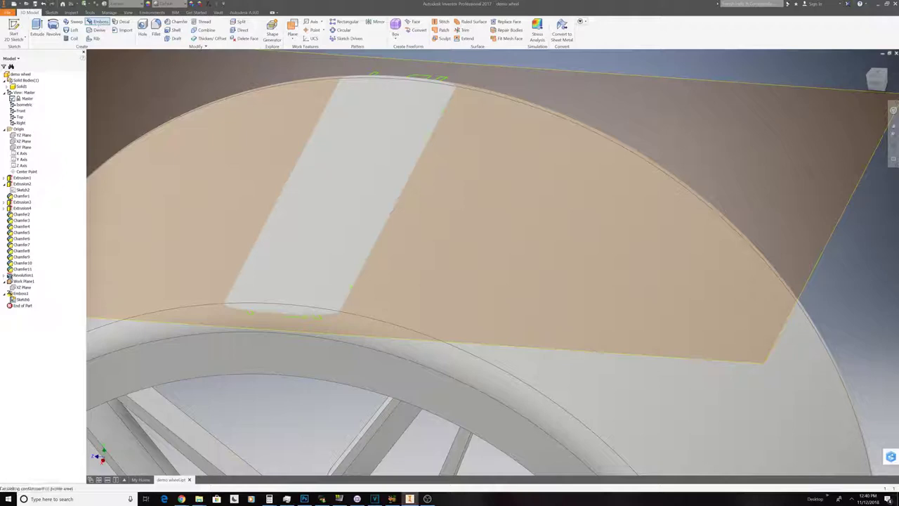
pyautogui.click(311, 260)
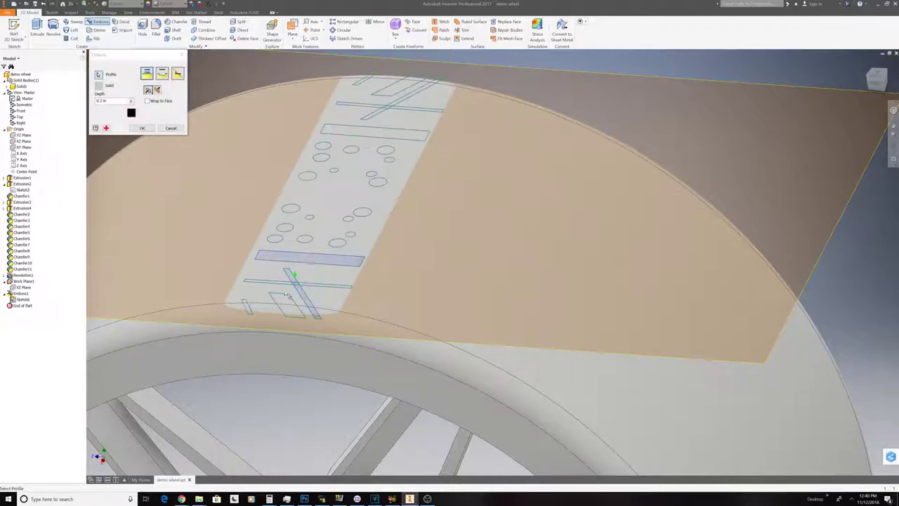
pyautogui.click(284, 307)
pyautogui.click(246, 308)
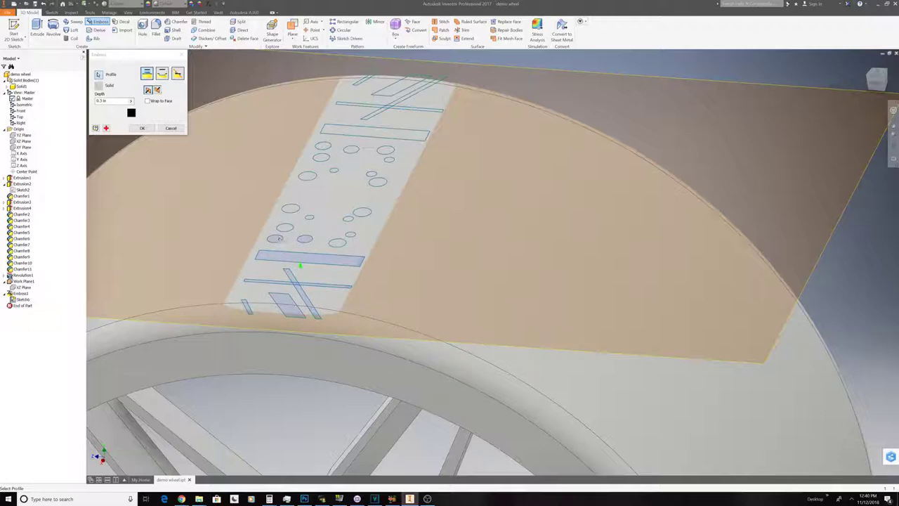
pyautogui.click(292, 210)
pyautogui.click(362, 216)
pyautogui.click(339, 245)
# - Add the circle, bar and slanted slot profiles in the far half of the tread pattern to the emboss selection
pyautogui.click(307, 175)
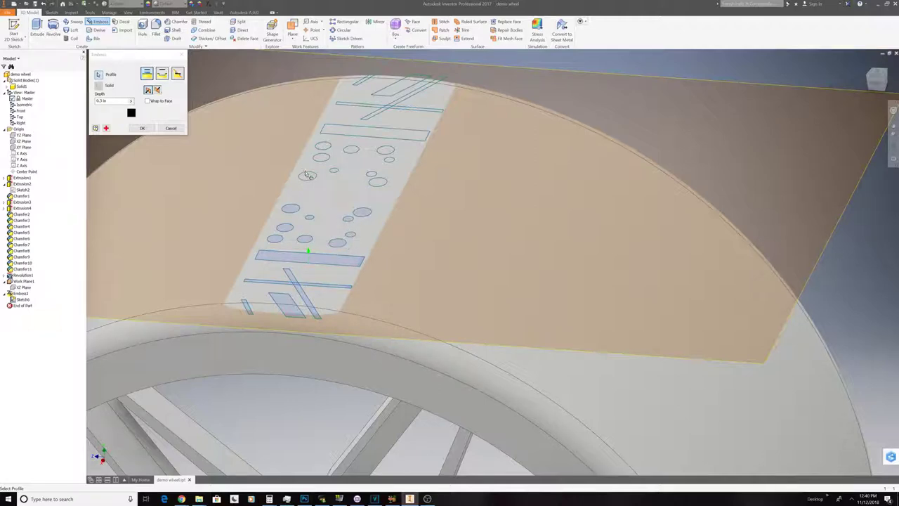
pyautogui.click(379, 184)
pyautogui.click(379, 153)
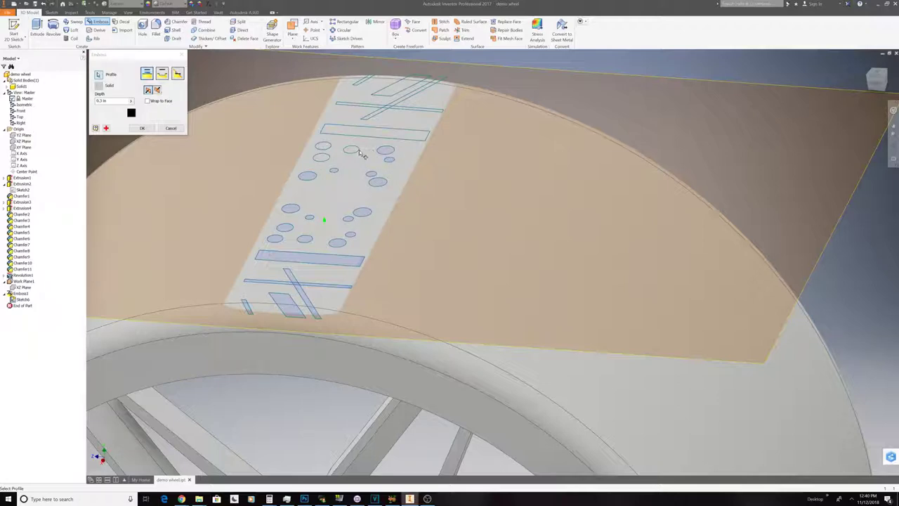
pyautogui.click(344, 154)
pyautogui.click(377, 124)
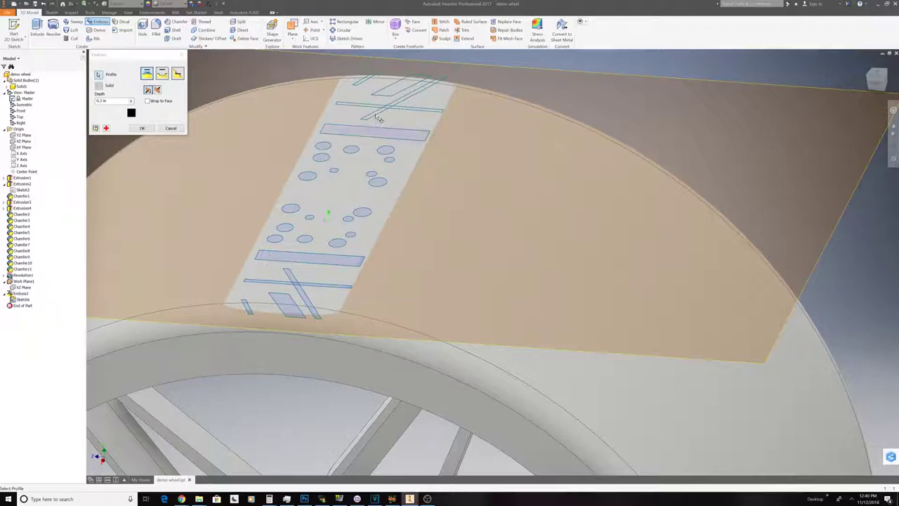
pyautogui.click(379, 109)
pyautogui.click(364, 82)
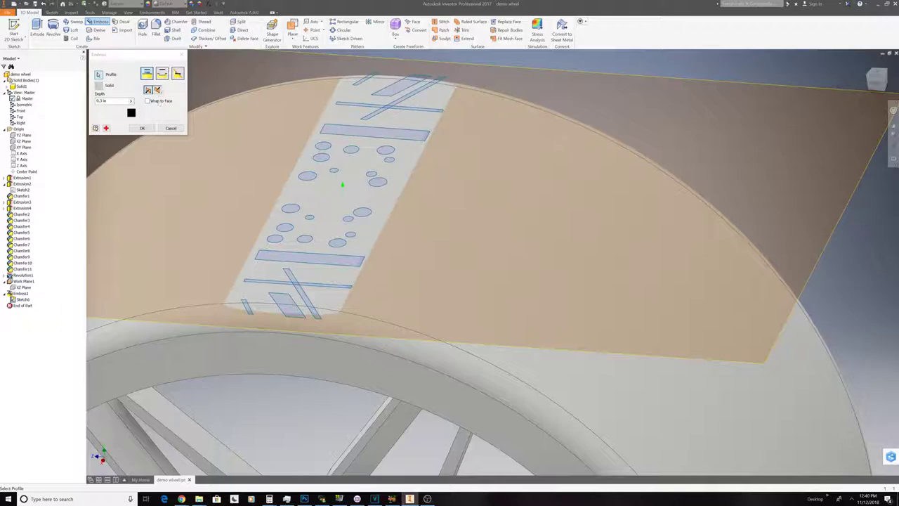
# - Create the emboss with Engrave from Face, depth 0.3 in, wrapped to the tyre's outer face and with the direction reversed into the tyre
pyautogui.click(163, 76)
pyautogui.click(147, 100)
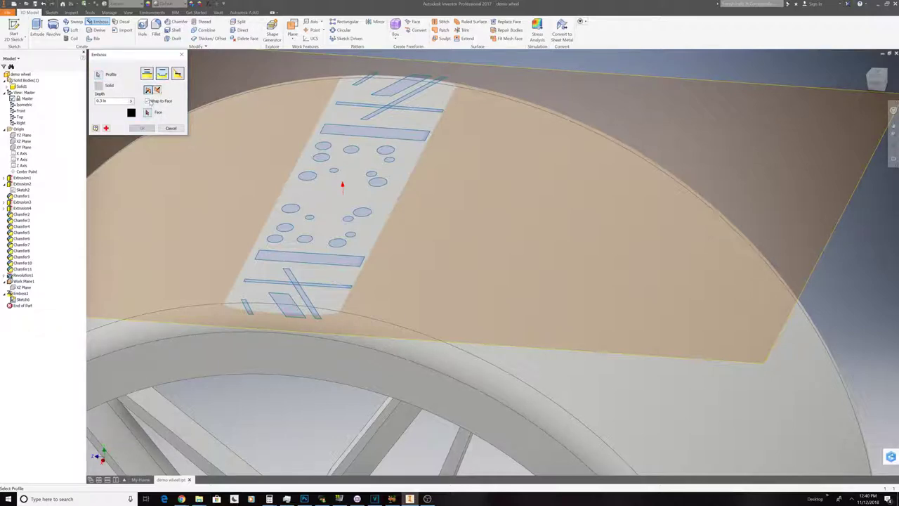
pyautogui.click(238, 198)
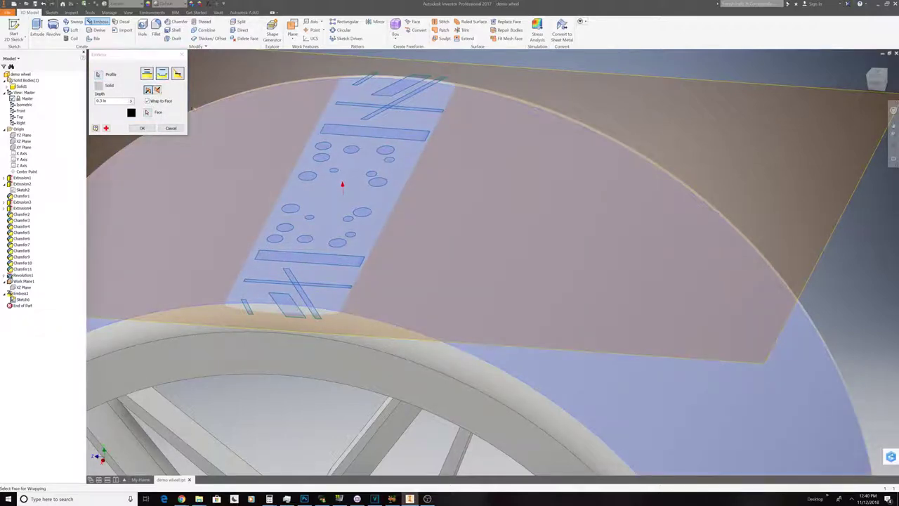
pyautogui.click(142, 128)
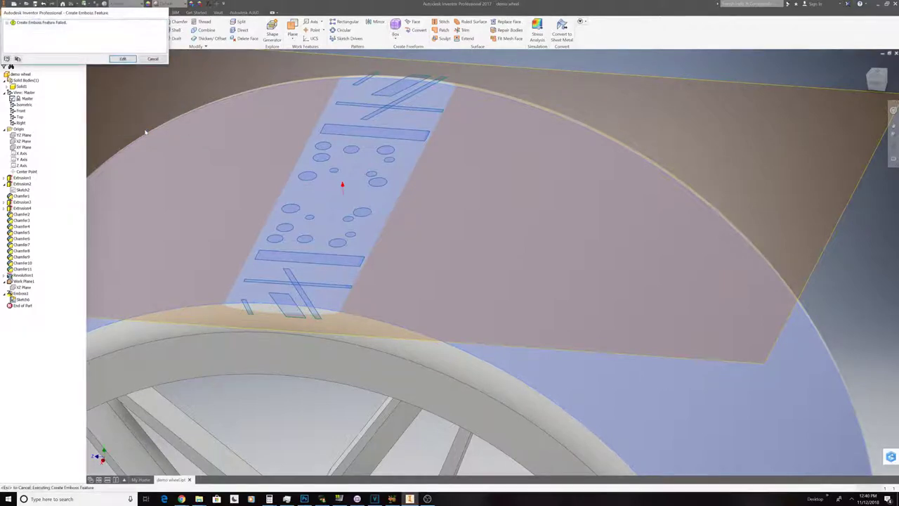
pyautogui.click(123, 59)
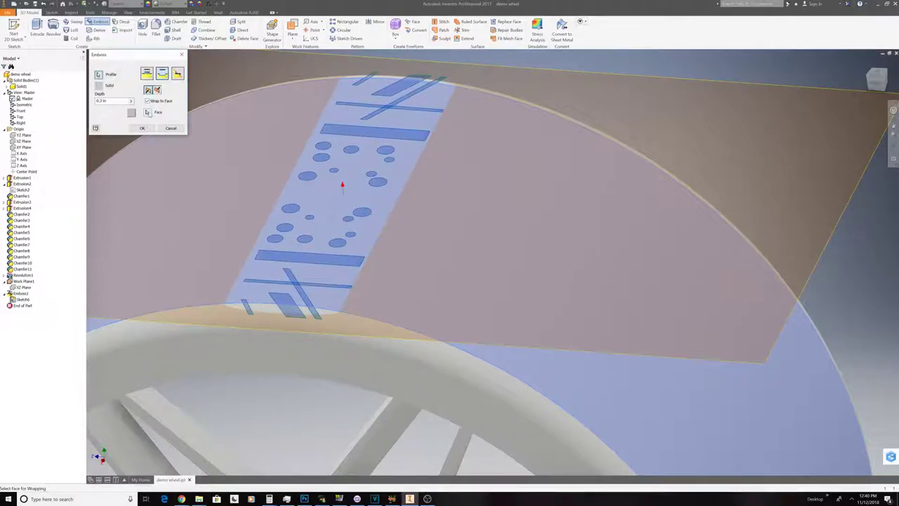
pyautogui.click(157, 91)
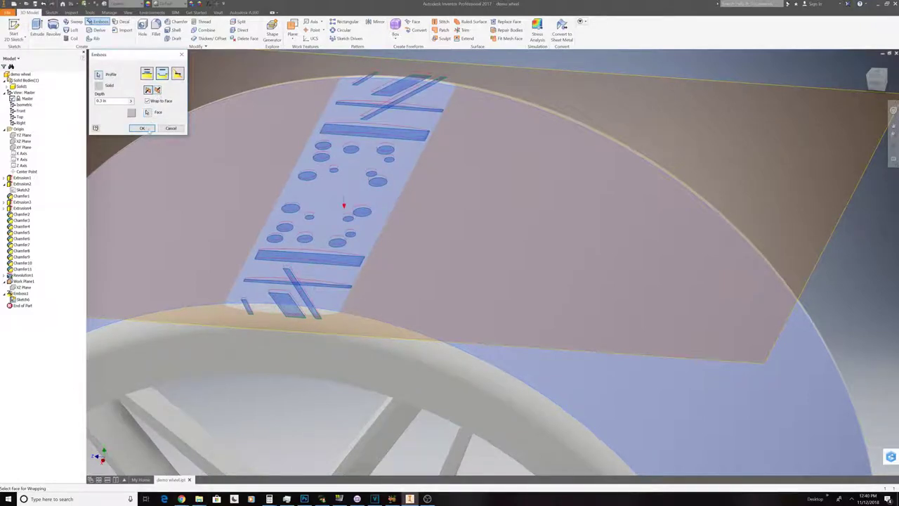
pyautogui.click(142, 128)
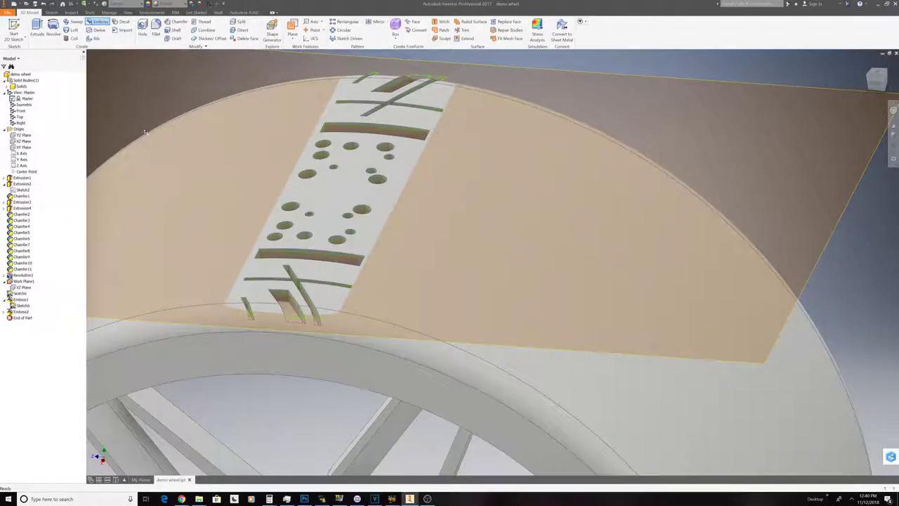
# - Hide the offset work plane above the tyre
pyautogui.scroll(3, 337, 258)
pyautogui.scroll(-4, 338, 259)
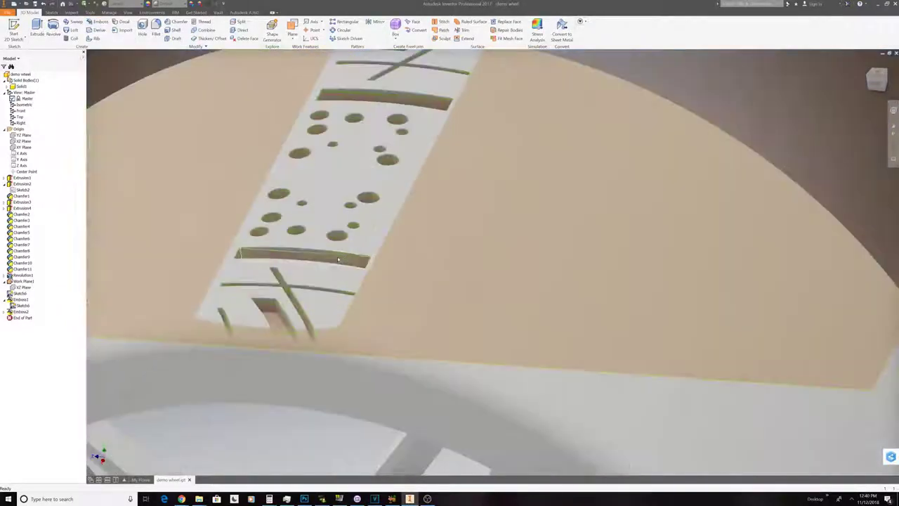
pyautogui.scroll(4, 404, 225)
pyautogui.scroll(-3, 404, 253)
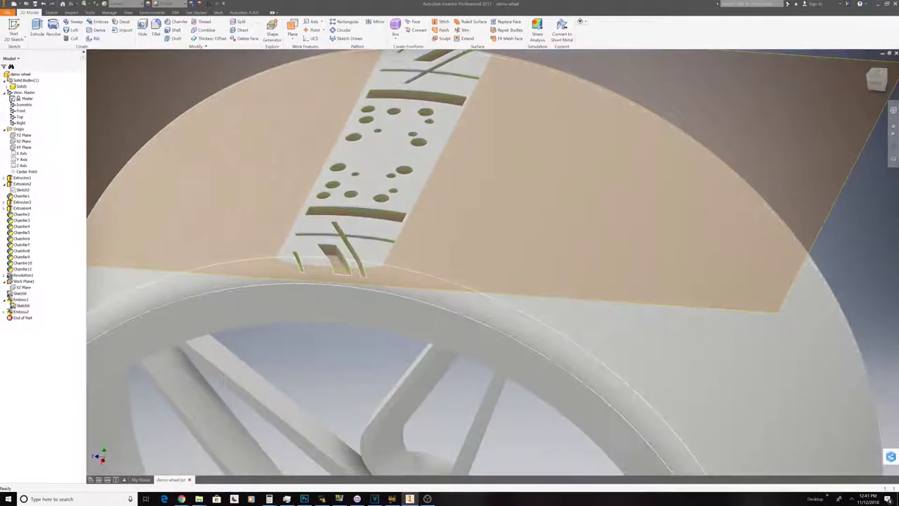
pyautogui.rightClick(774, 314)
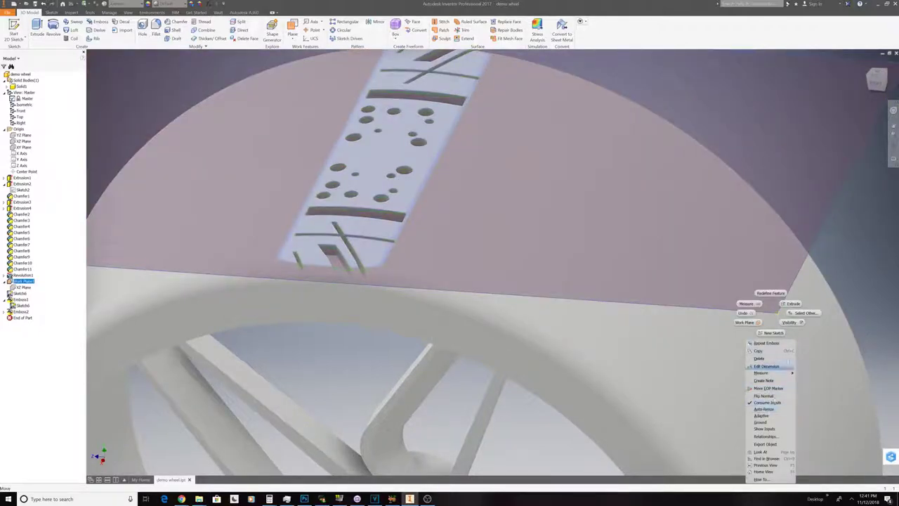
pyautogui.click(790, 321)
pyautogui.scroll(3, 462, 260)
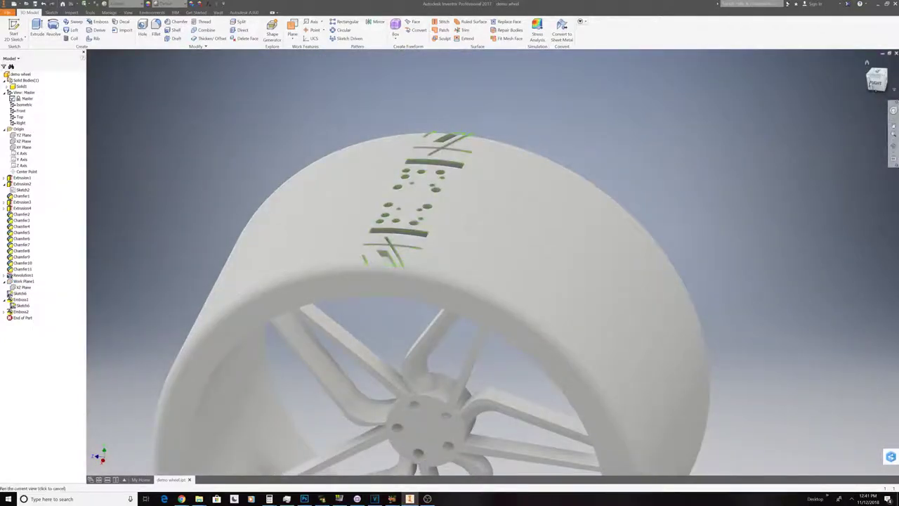
pyautogui.moveTo(875, 77)
pyautogui.mouseDown()
pyautogui.moveTo(886, 82)
pyautogui.moveTo(876, 86)
pyautogui.moveTo(884, 81)
pyautogui.mouseUp()
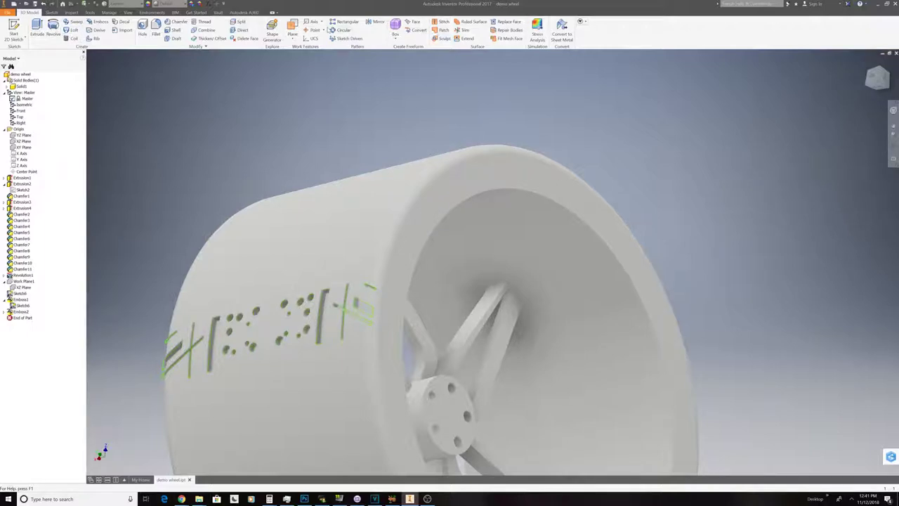
pyautogui.click(343, 30)
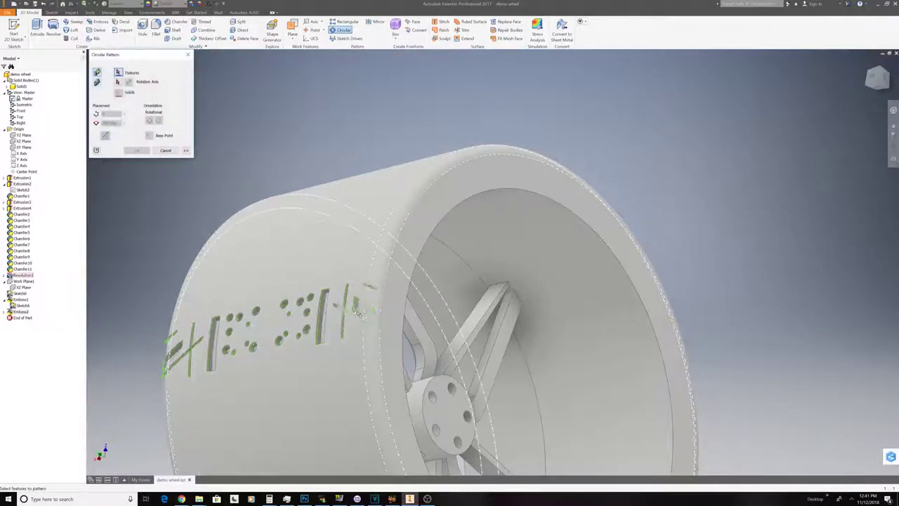
pyautogui.click(21, 311)
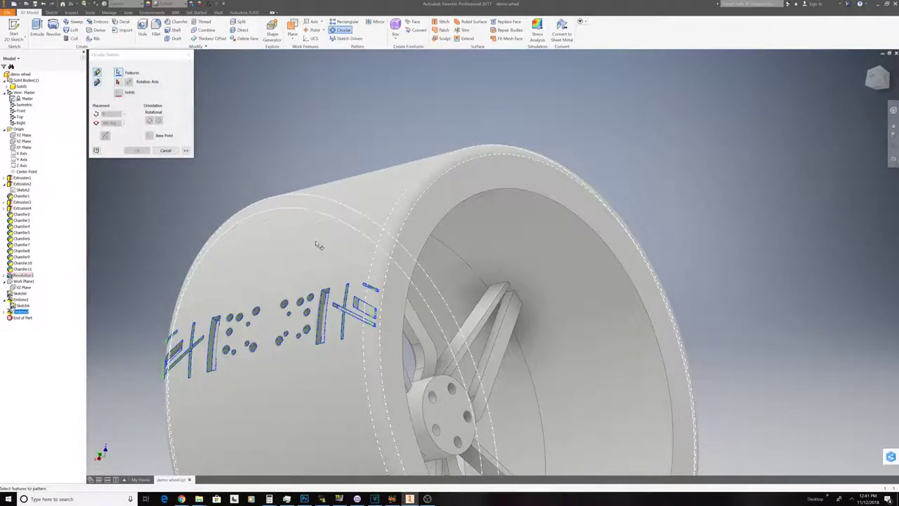
pyautogui.click(22, 275)
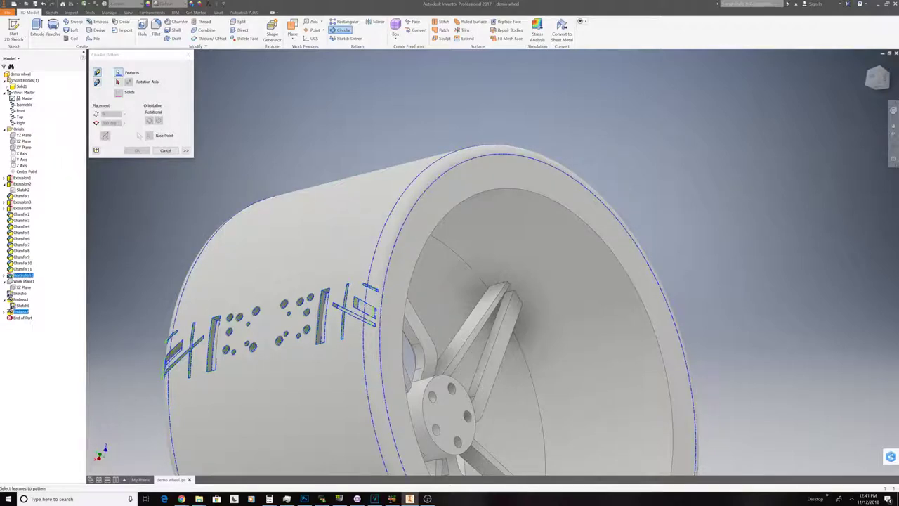
pyautogui.click(165, 150)
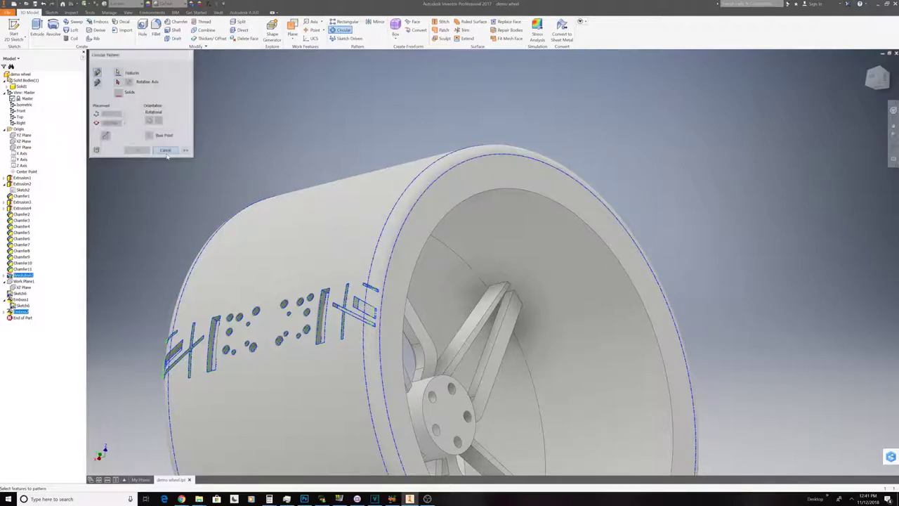
# - Start a circular pattern of the wrapped tread emboss, using the tyre's central axis as the rotation axis
pyautogui.click(342, 30)
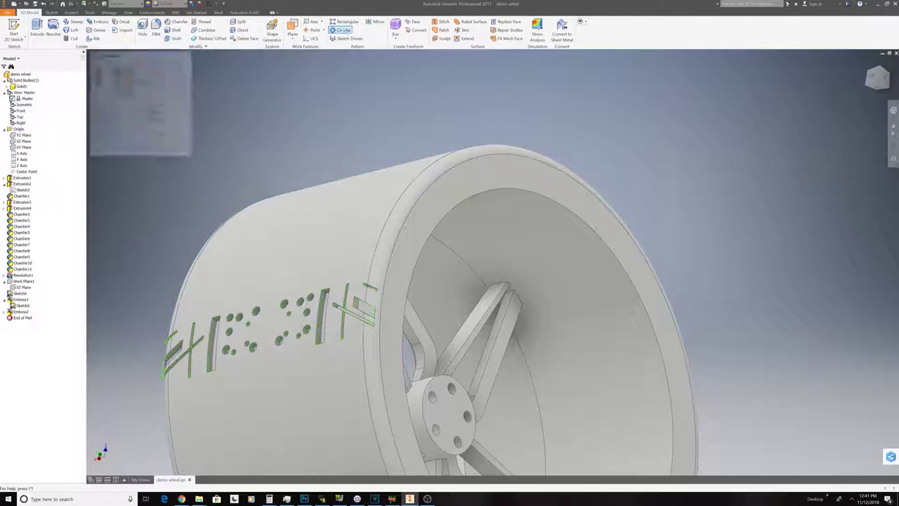
pyautogui.click(321, 323)
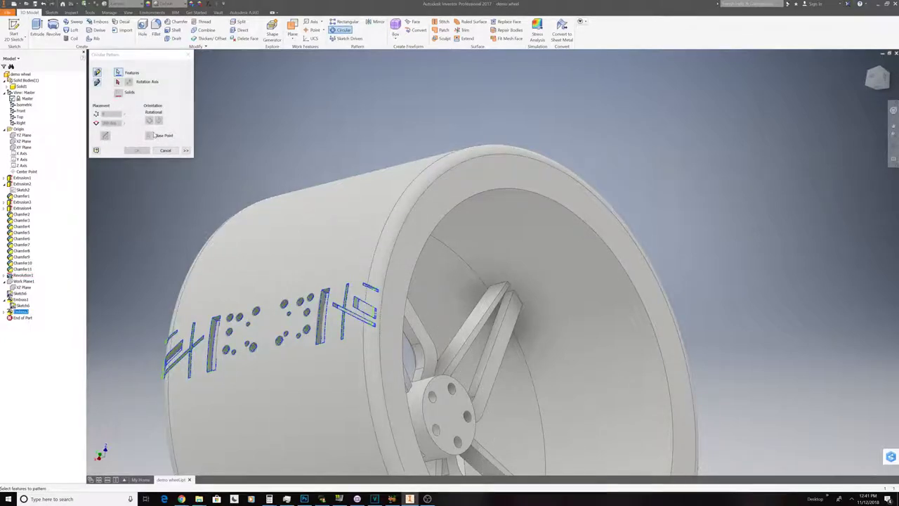
pyautogui.click(118, 82)
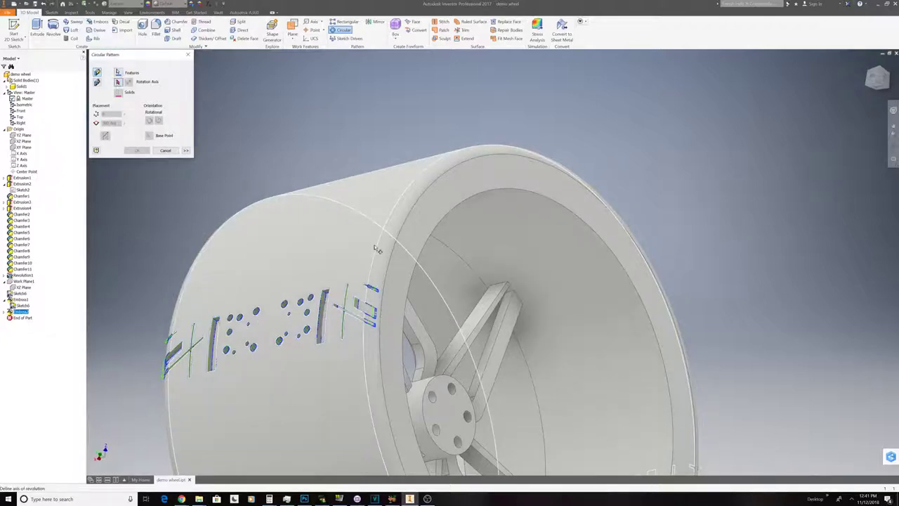
pyautogui.scroll(5, 261, 201)
pyautogui.scroll(-3, 414, 213)
pyautogui.scroll(3, 394, 220)
pyautogui.scroll(-3, 247, 296)
pyautogui.moveTo(247, 296); pyautogui.dragTo(433, 336, button='middle')
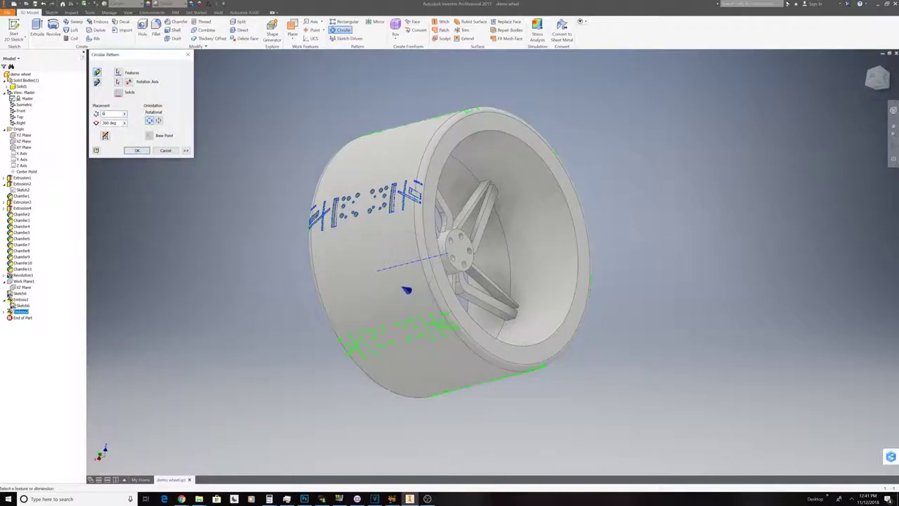
# - Set the circular pattern to 30 occurrences over 360 deg and create it around the tyre
pyautogui.write('0')
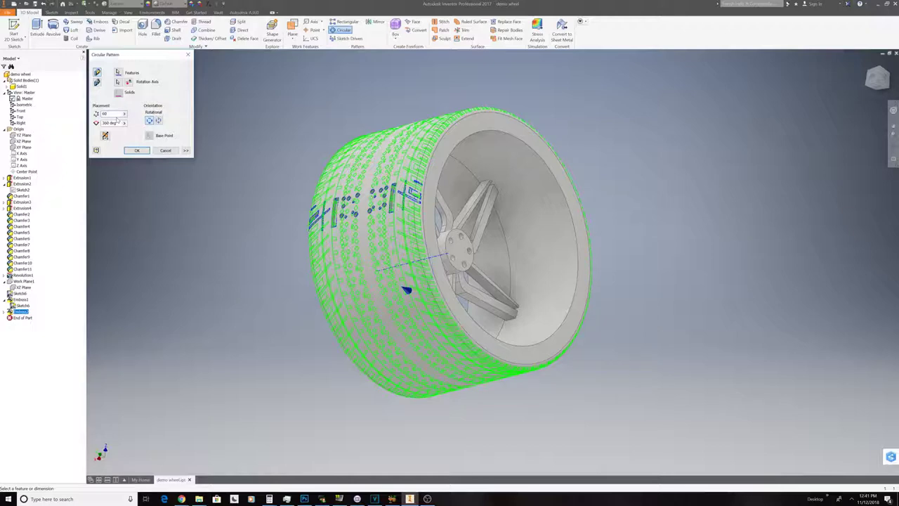
pyautogui.press('BackSpace')
pyautogui.press('BackSpace')
pyautogui.write('30')
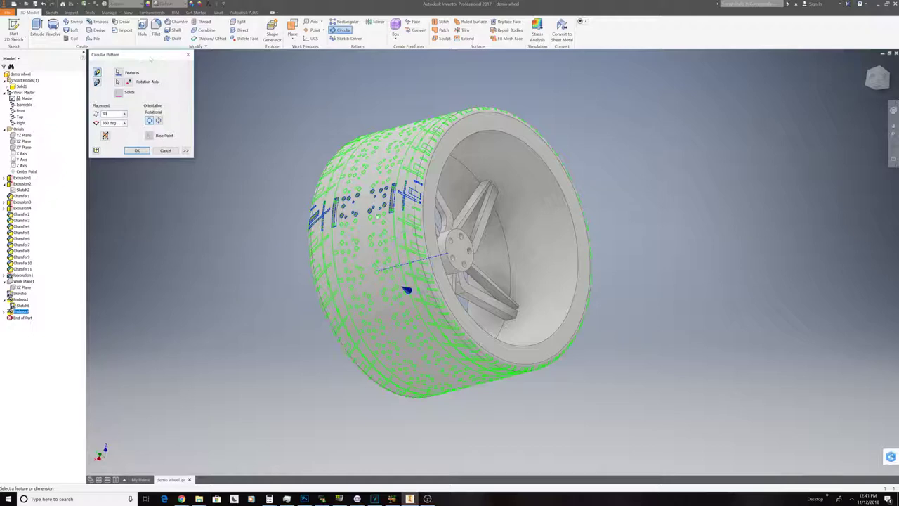
pyautogui.scroll(5, 404, 224)
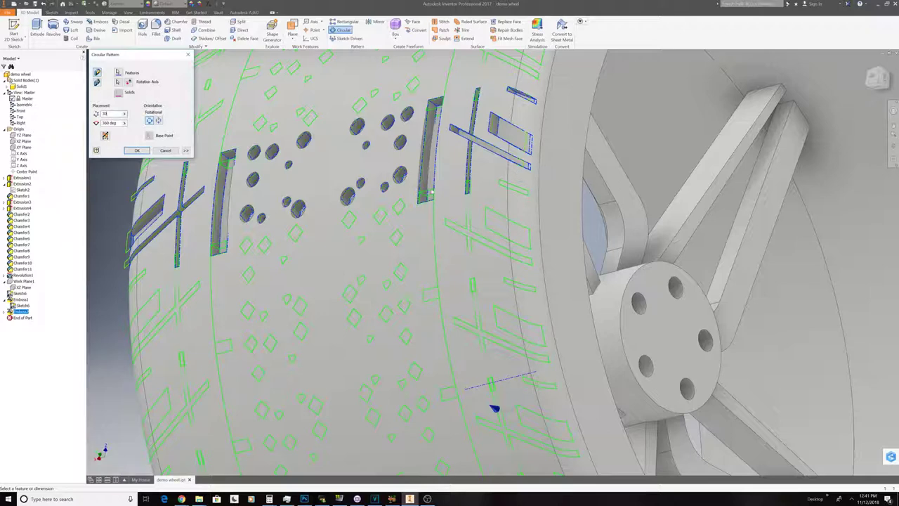
pyautogui.click(137, 151)
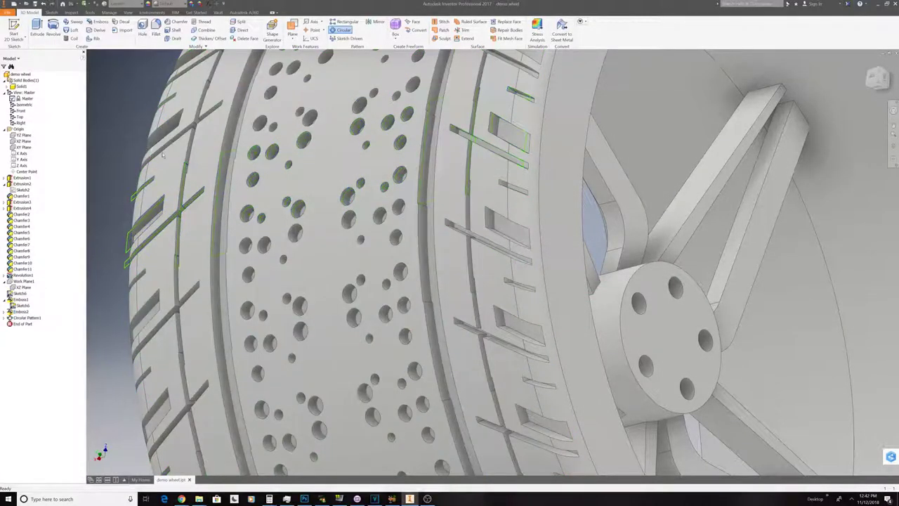
pyautogui.click(873, 79)
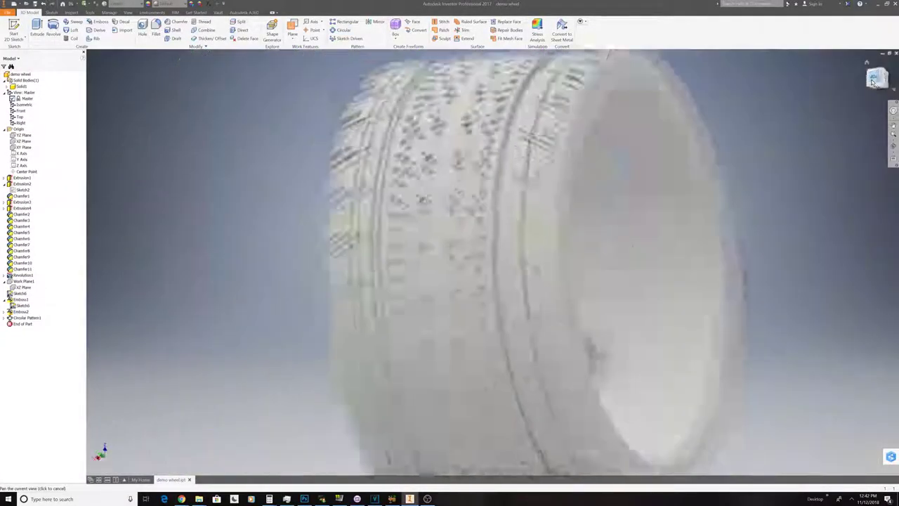
pyautogui.keyDown('shift'); pyautogui.moveTo(788, 80); pyautogui.dragTo(493, 262, button='middle'); pyautogui.keyUp('shift')
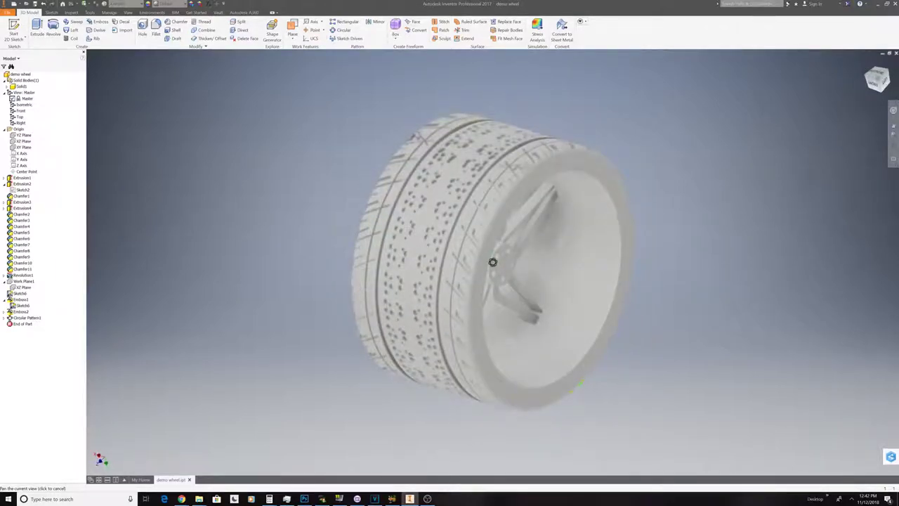
pyautogui.press('Escape')
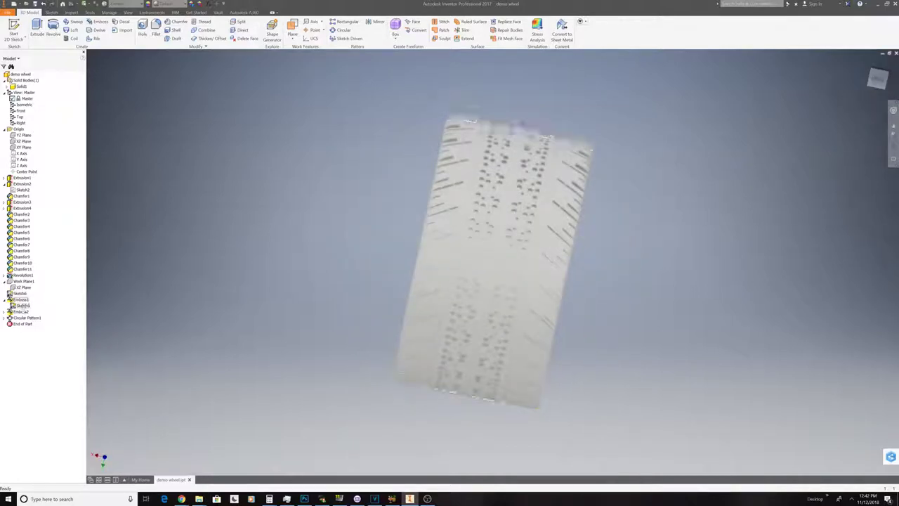
pyautogui.rightClick(21, 312)
pyautogui.press('Escape')
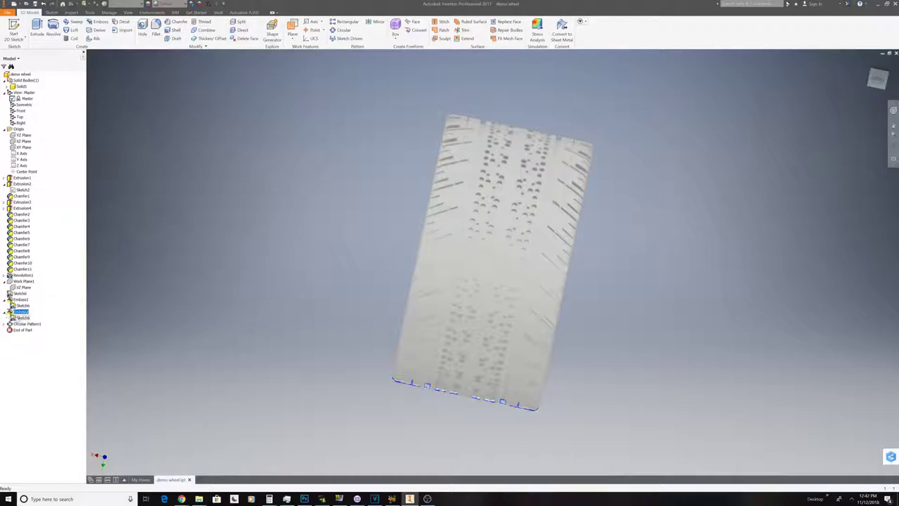
pyautogui.rightClick(17, 314)
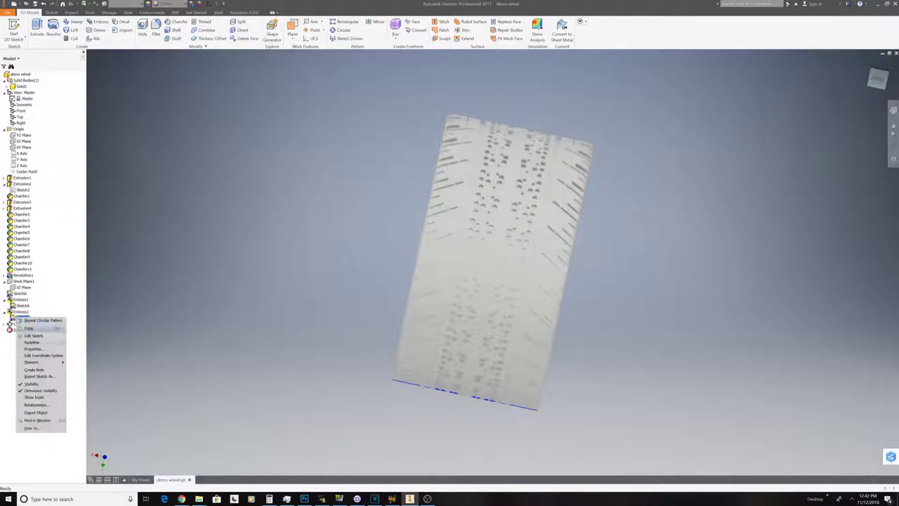
pyautogui.click(49, 342)
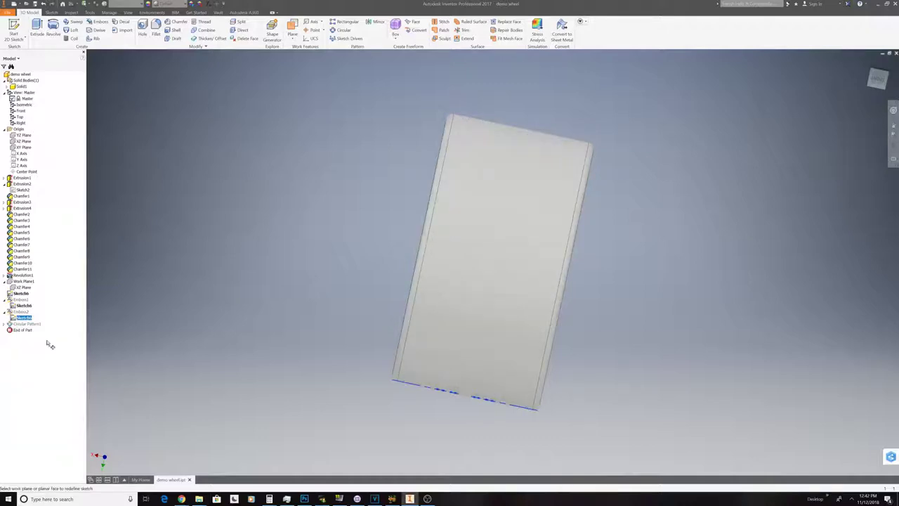
pyautogui.keyDown('shift'); pyautogui.moveTo(492, 261); pyautogui.dragTo(494, 262, button='middle'); pyautogui.keyUp('shift')
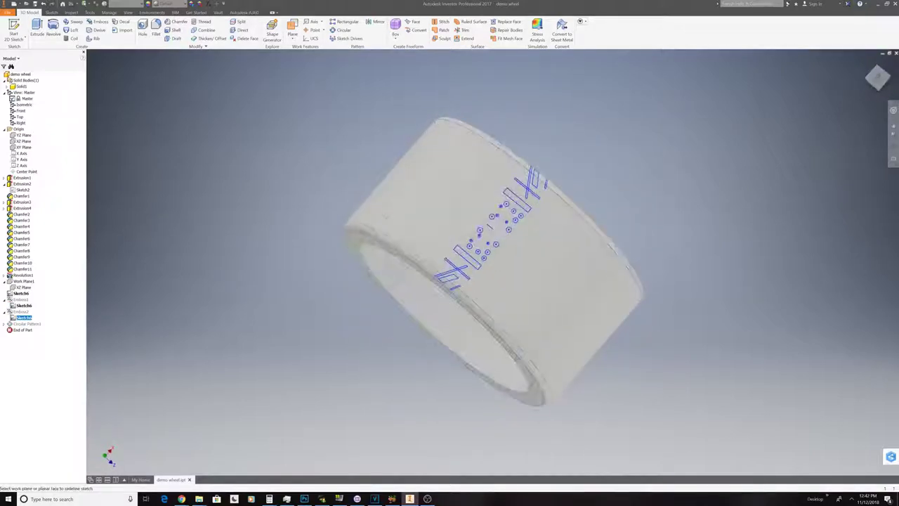
pyautogui.rightClick(72, 281)
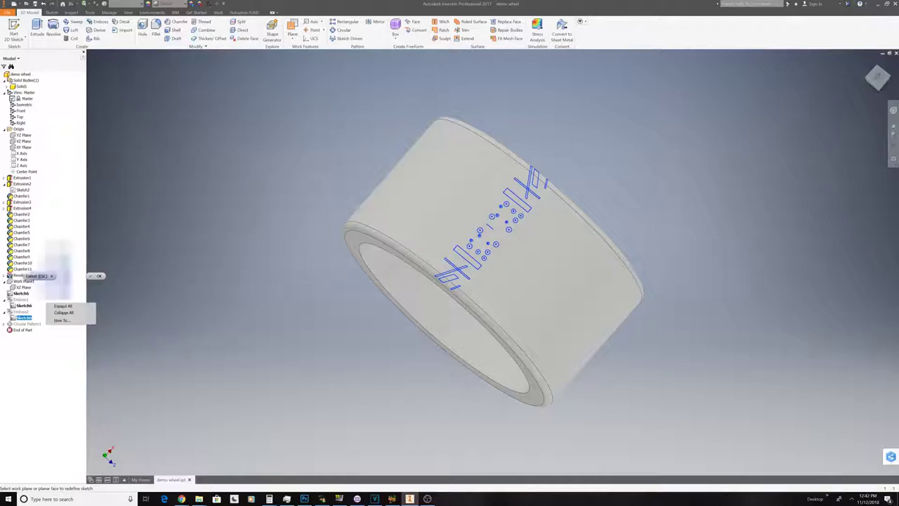
pyautogui.click(52, 277)
# - Edit the second tread emboss, setting its depth to 0.3 in, and rebuild the tyre
pyautogui.click(22, 312)
pyautogui.rightClick(24, 312)
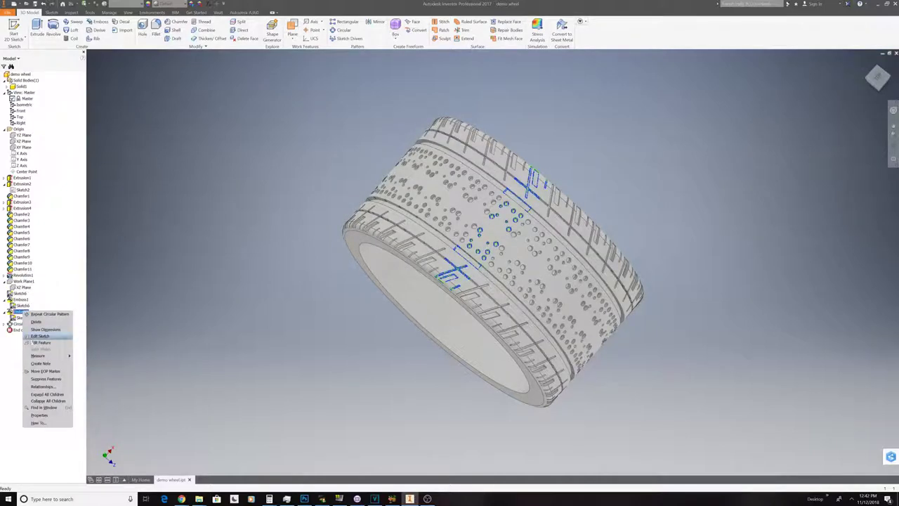
pyautogui.click(33, 347)
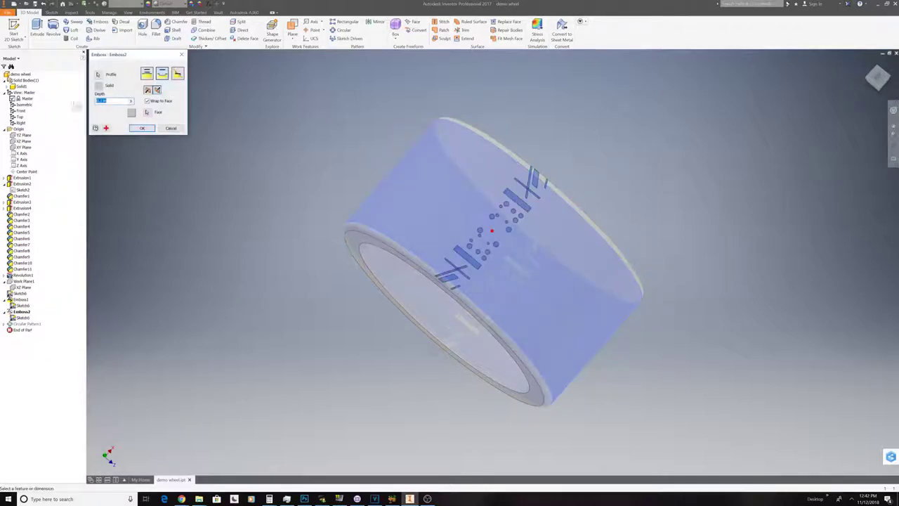
pyautogui.write('0.3 in')
pyautogui.click(148, 129)
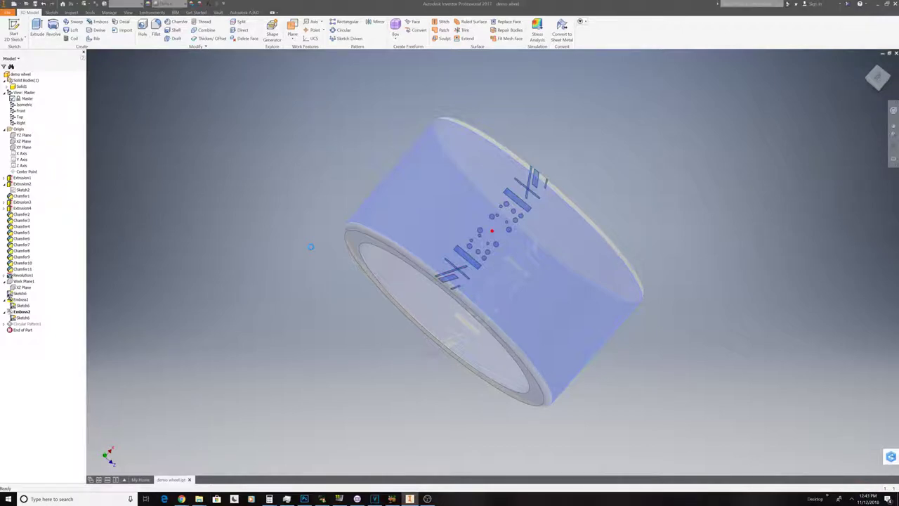
# - Reopen the tread emboss's circular pattern for editing
pyautogui.keyDown('shift'); pyautogui.moveTo(311, 249); pyautogui.dragTo(417, 148, button='middle'); pyautogui.keyUp('shift')
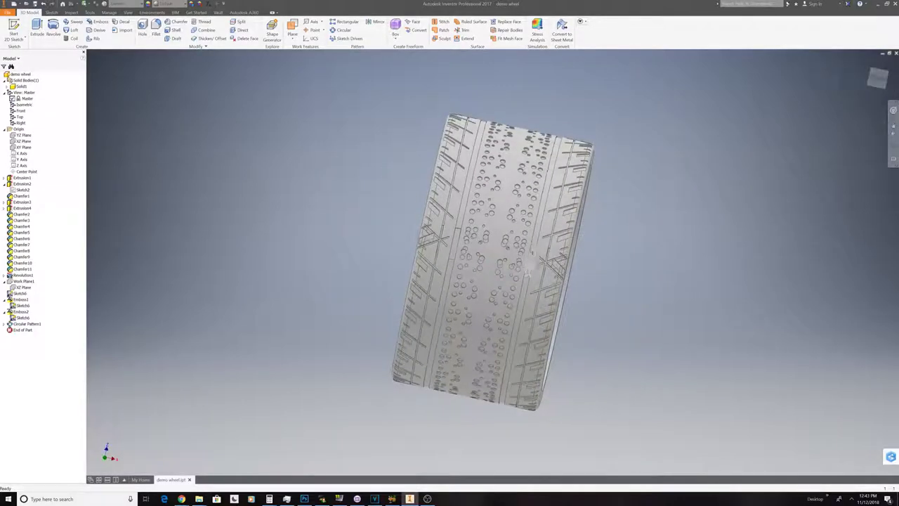
pyautogui.scroll(-5, 514, 243)
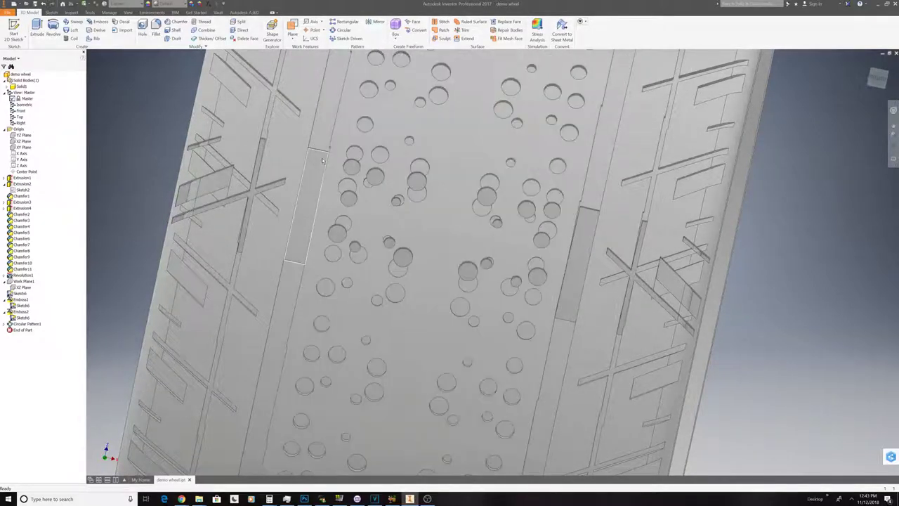
pyautogui.scroll(-5, 323, 160)
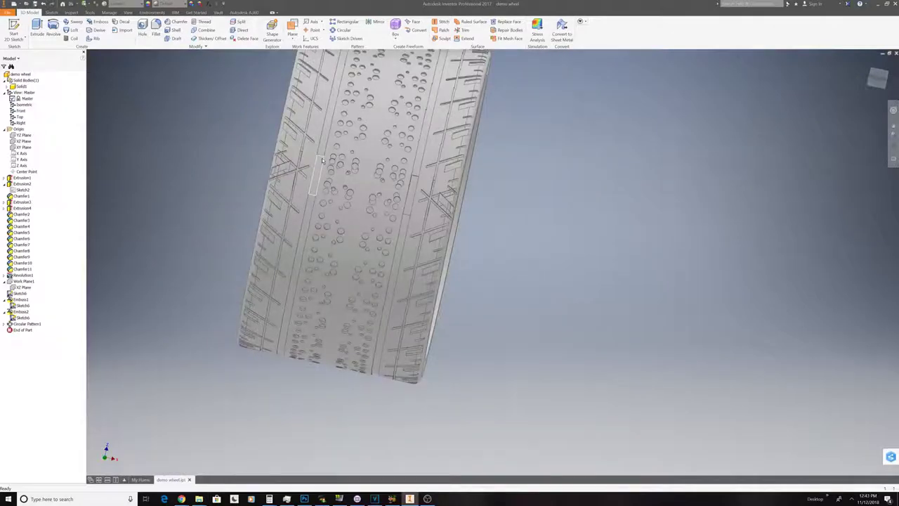
pyautogui.click(27, 323)
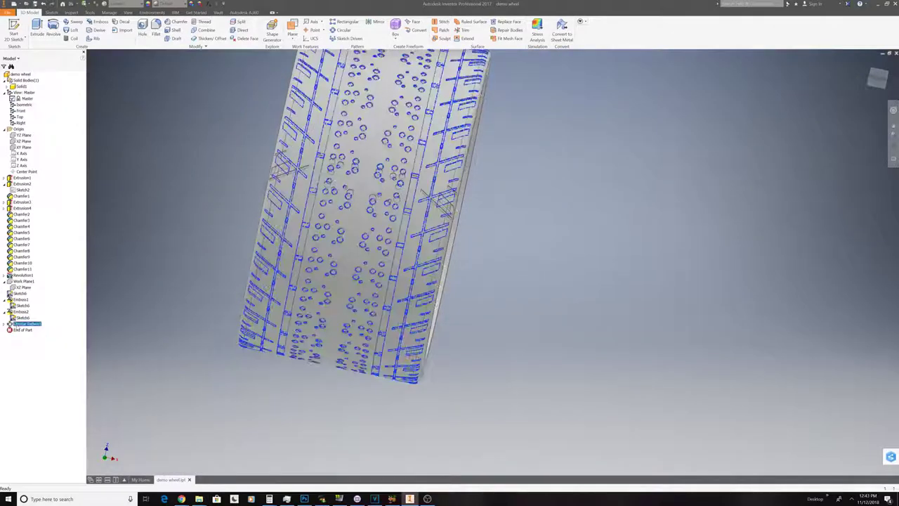
pyautogui.rightClick(21, 324)
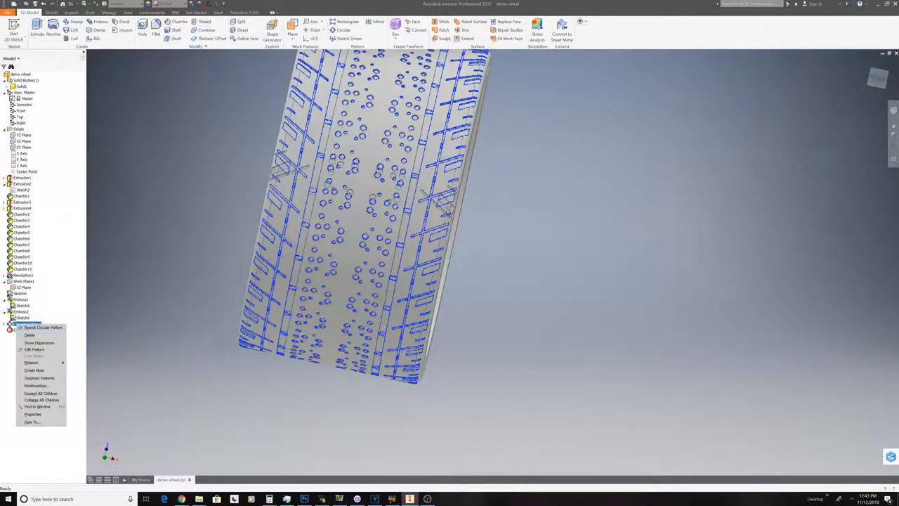
pyautogui.click(33, 349)
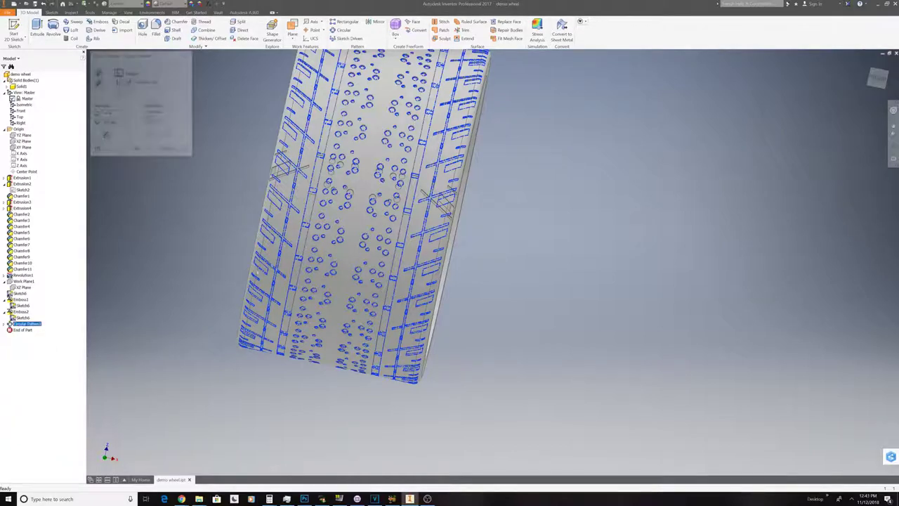
pyautogui.click(109, 114)
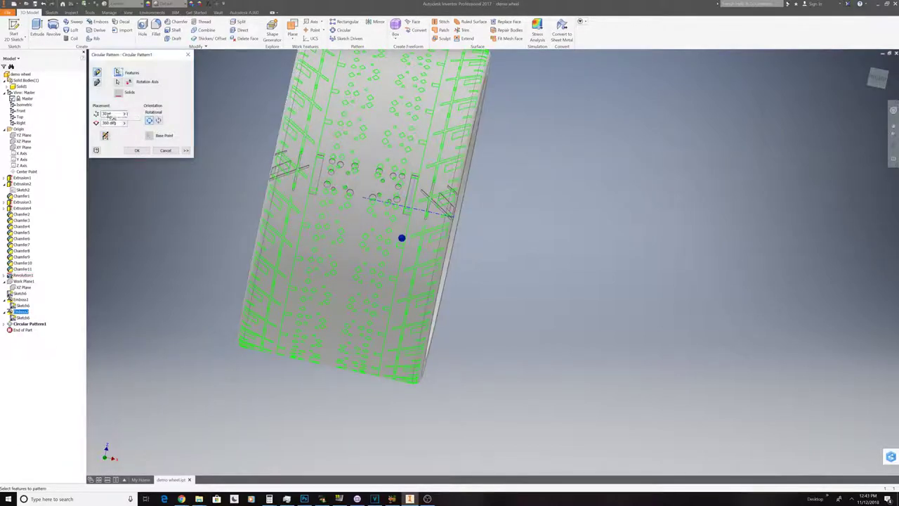
# - Try the Fixed orientation for the tread pattern's occurrences and switch back to Rotational
pyautogui.click(158, 121)
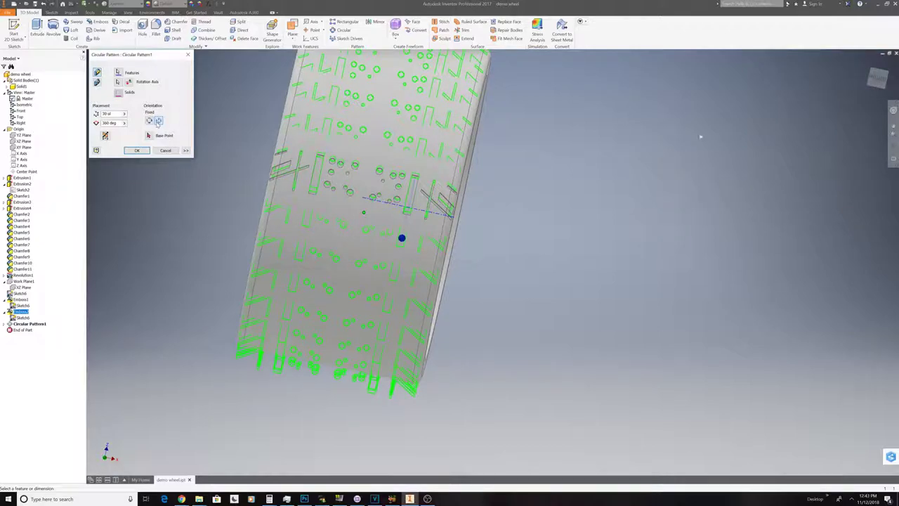
pyautogui.moveTo(875, 78); pyautogui.dragTo(849, 79)
pyautogui.keyDown('shift'); pyautogui.moveTo(363, 197); pyautogui.dragTo(363, 197, button='middle'); pyautogui.keyUp('shift')
pyautogui.keyDown('shift'); pyautogui.moveTo(371, 250); pyautogui.dragTo(395, 196, button='middle'); pyautogui.keyUp('shift')
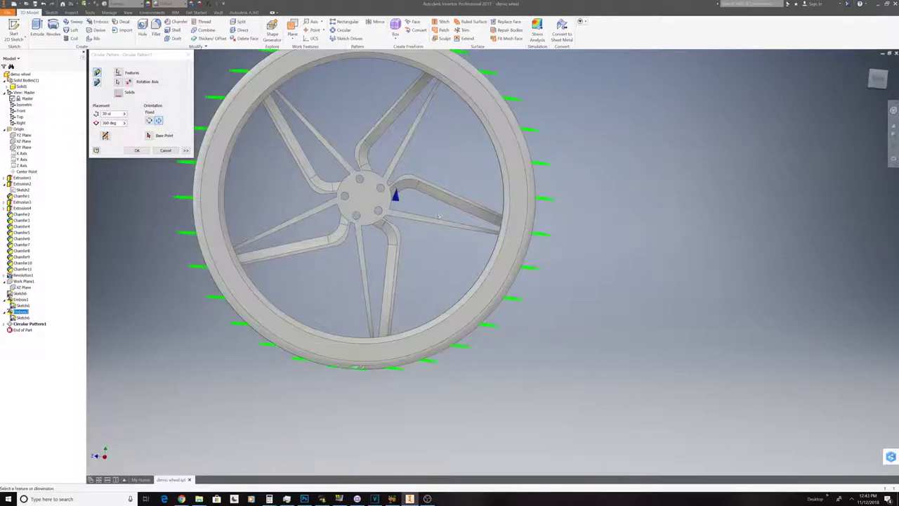
pyautogui.click(149, 121)
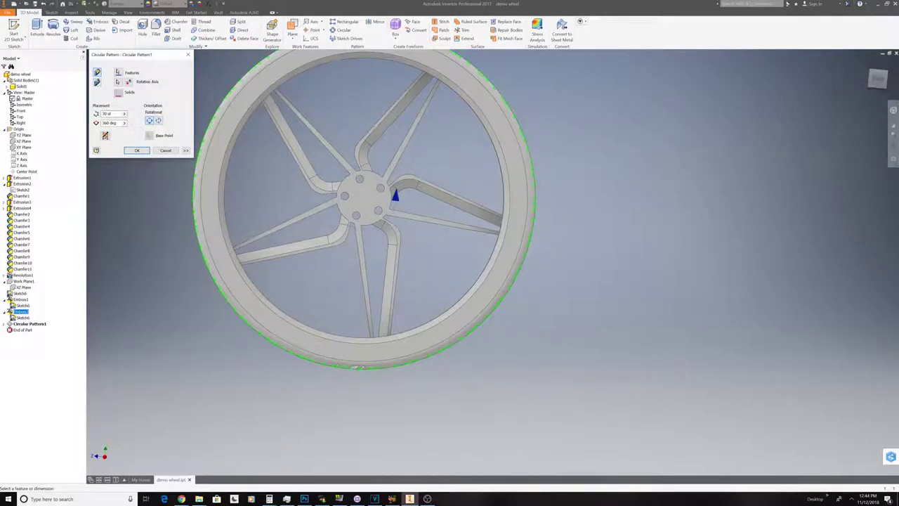
# - Set the circular tread pattern to 28 occurrences and rebuild the tyre with it
pyautogui.click(141, 151)
pyautogui.moveTo(878, 76); pyautogui.dragTo(876, 81)
pyautogui.keyDown('shift'); pyautogui.moveTo(435, 137); pyautogui.dragTo(372, 199, button='middle'); pyautogui.keyUp('shift')
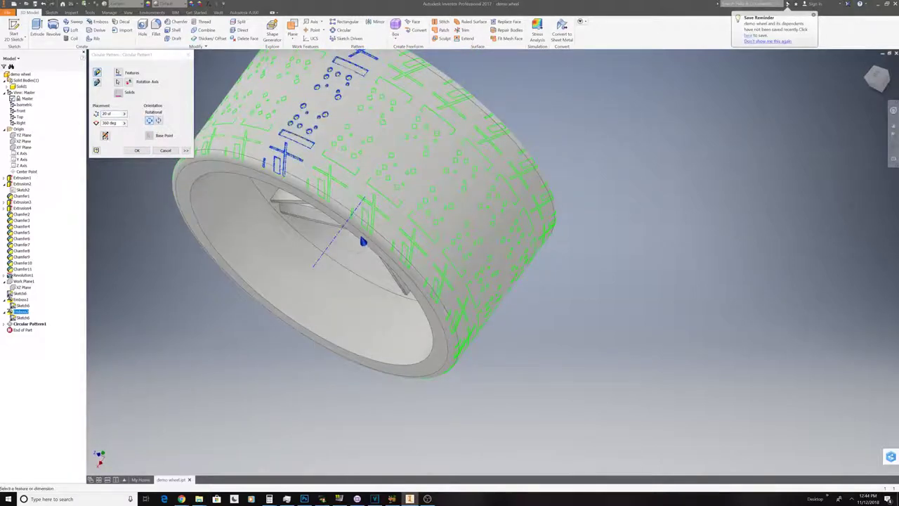
pyautogui.press('BackSpace')
pyautogui.write('4')
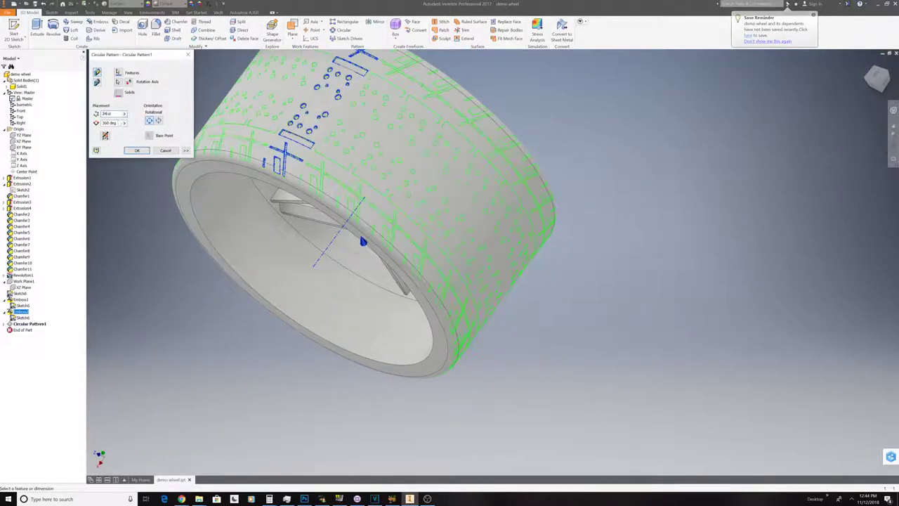
pyautogui.press('BackSpace')
pyautogui.write('8')
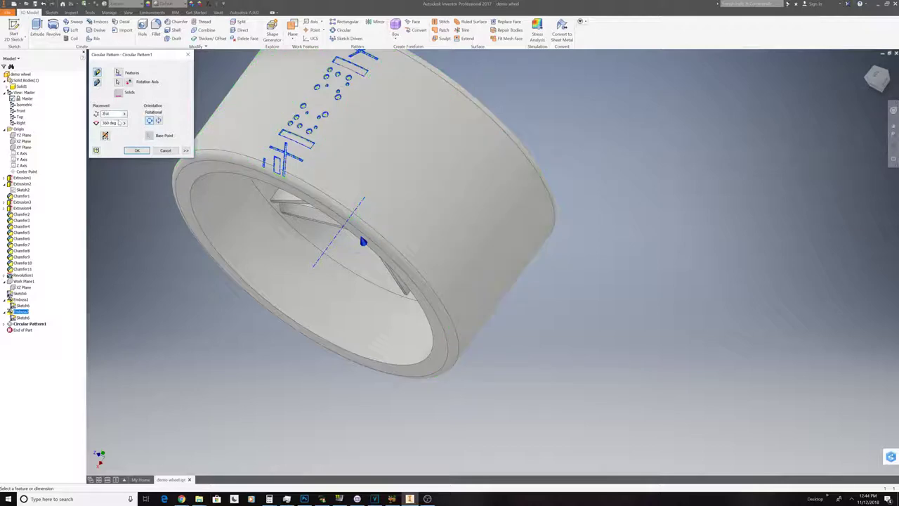
pyautogui.press('BackSpace')
pyautogui.write('8')
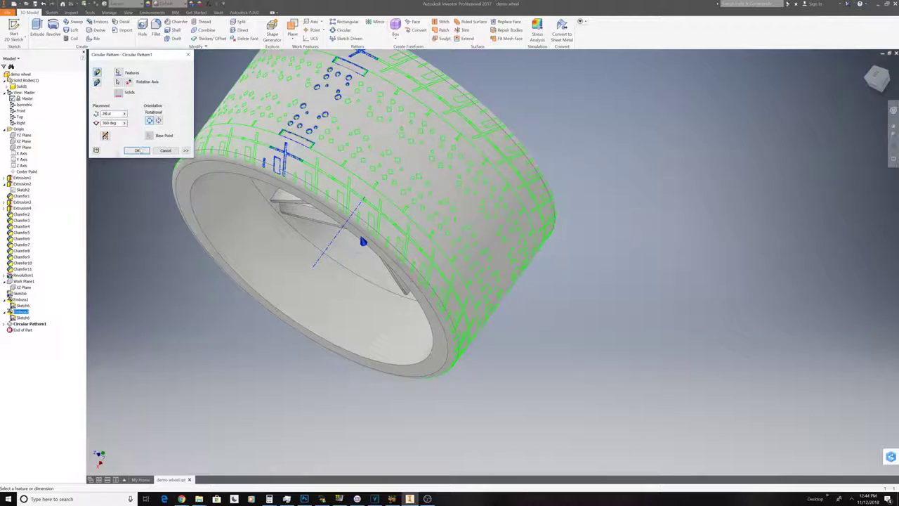
pyautogui.click(138, 151)
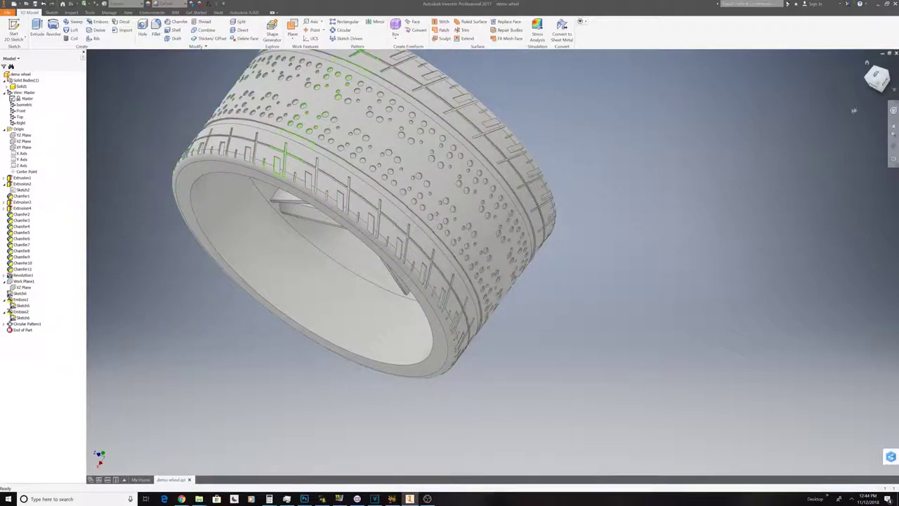
# - Examine the patterned tread around the tyre, especially where neighbouring occurrences meet, and the wheel as a whole
pyautogui.moveTo(876, 80); pyautogui.dragTo(844, 105)
pyautogui.moveTo(364, 197)
pyautogui.keyDown('shift'); pyautogui.mouseDown(button='middle')
pyautogui.moveTo(364, 267)
pyautogui.moveTo(394, 210)
pyautogui.moveTo(281, 211)
pyautogui.moveTo(364, 197)
pyautogui.mouseUp(button='middle'); pyautogui.keyUp('shift')
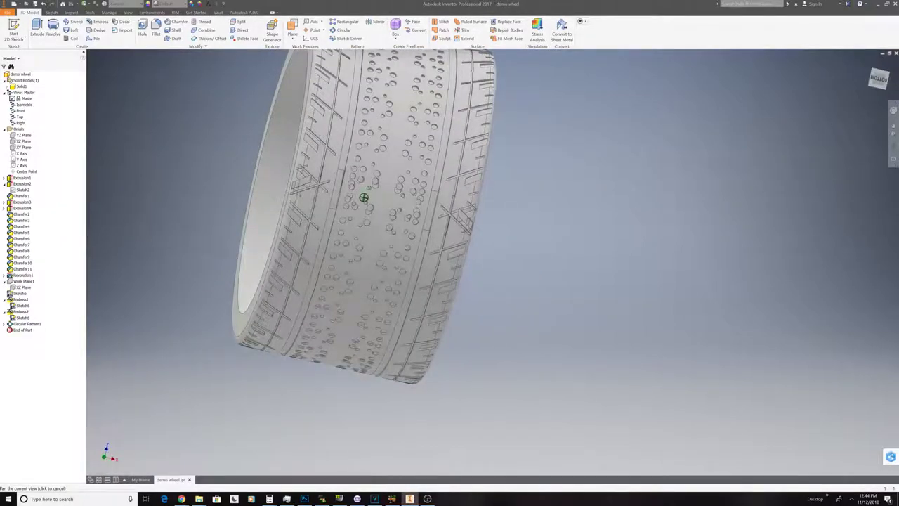
pyautogui.scroll(-5, 317, 183)
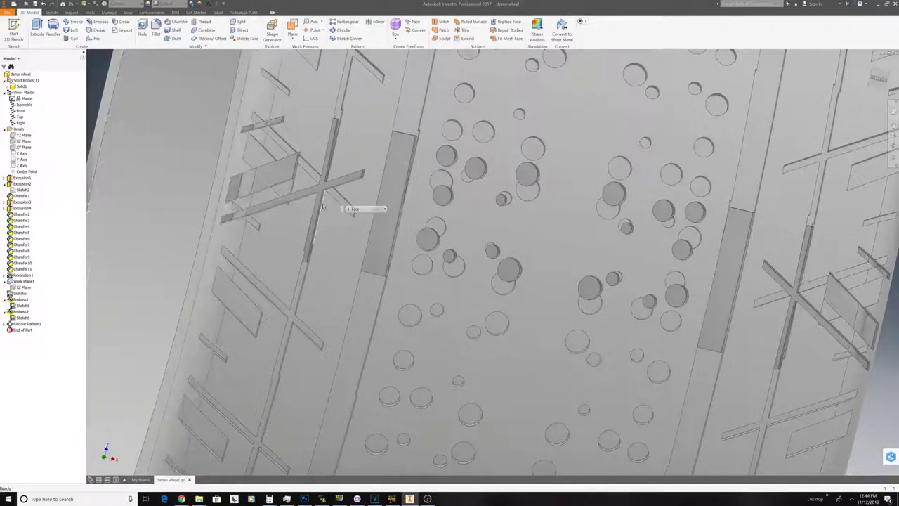
pyautogui.scroll(4, 318, 203)
pyautogui.keyDown('shift'); pyautogui.moveTo(718, 181); pyautogui.dragTo(380, 214, button='middle'); pyautogui.keyUp('shift')
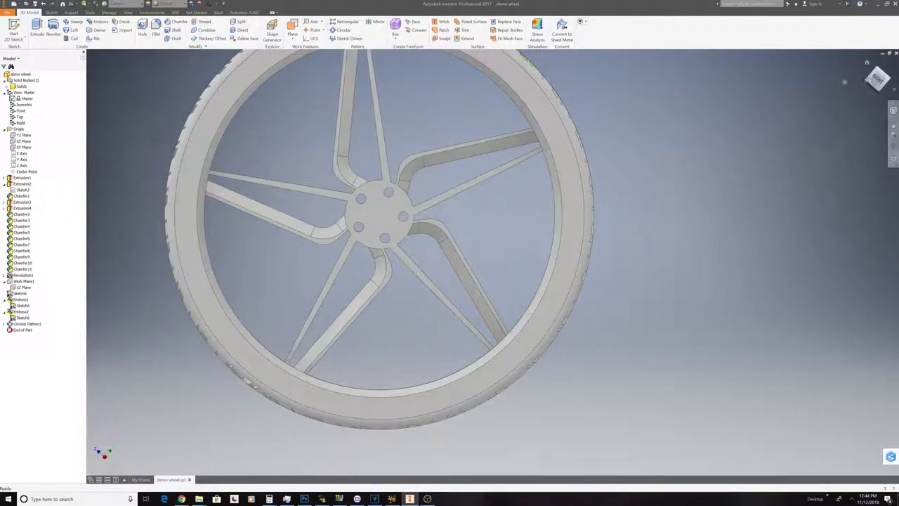
pyautogui.keyDown('shift'); pyautogui.moveTo(860, 86); pyautogui.dragTo(301, 265, button='middle'); pyautogui.keyUp('shift')
pyautogui.scroll(-3, 111, 221)
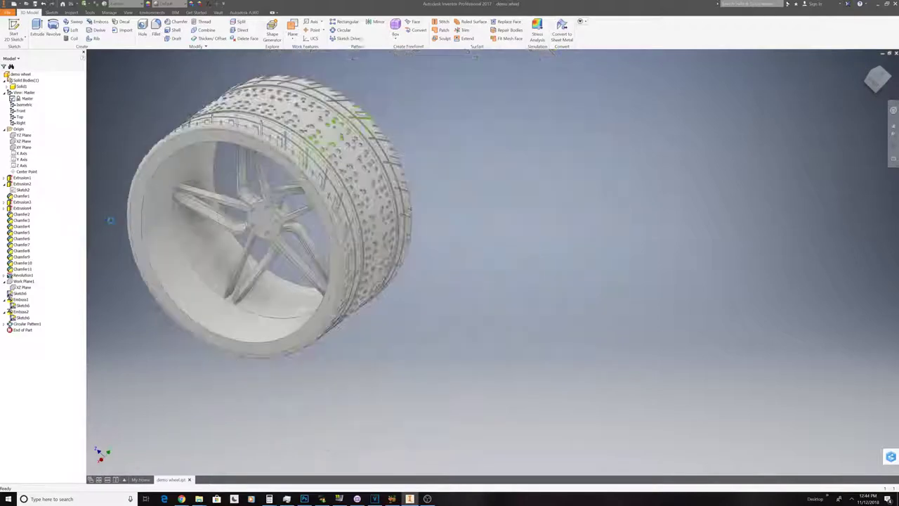
pyautogui.scroll(-2, 110, 219)
pyautogui.moveTo(163, 249); pyautogui.dragTo(286, 321, button='middle')
pyautogui.scroll(4, 286, 321)
pyautogui.scroll(-2, 285, 321)
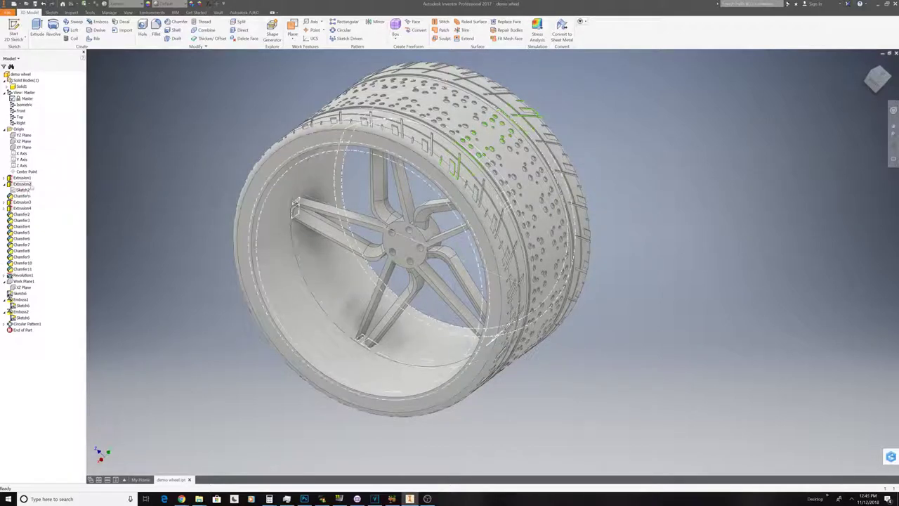
# - Give the extrusion forming the five spokes and hub a black appearance
pyautogui.click(31, 180)
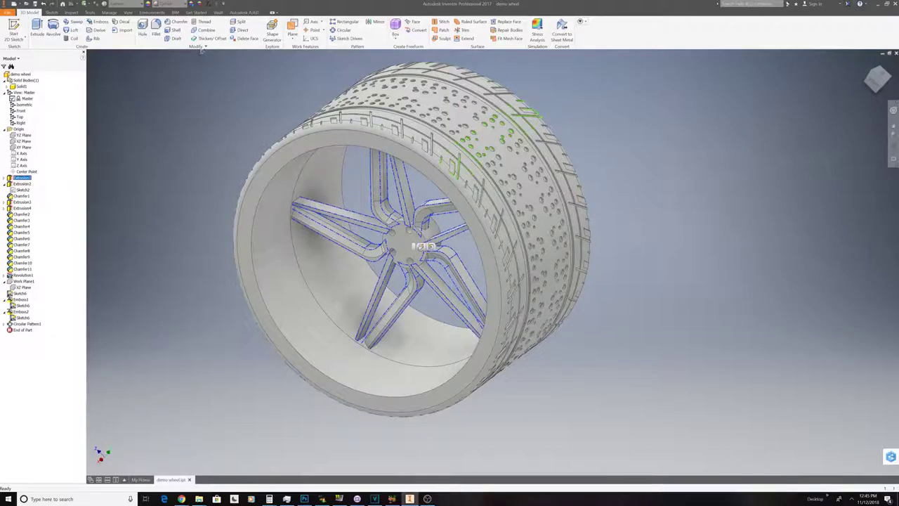
pyautogui.click(184, 4)
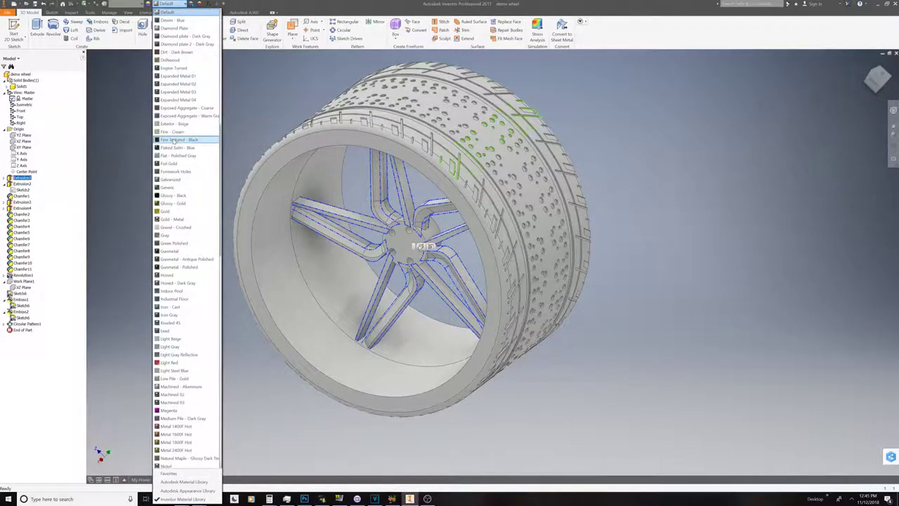
pyautogui.click(182, 255)
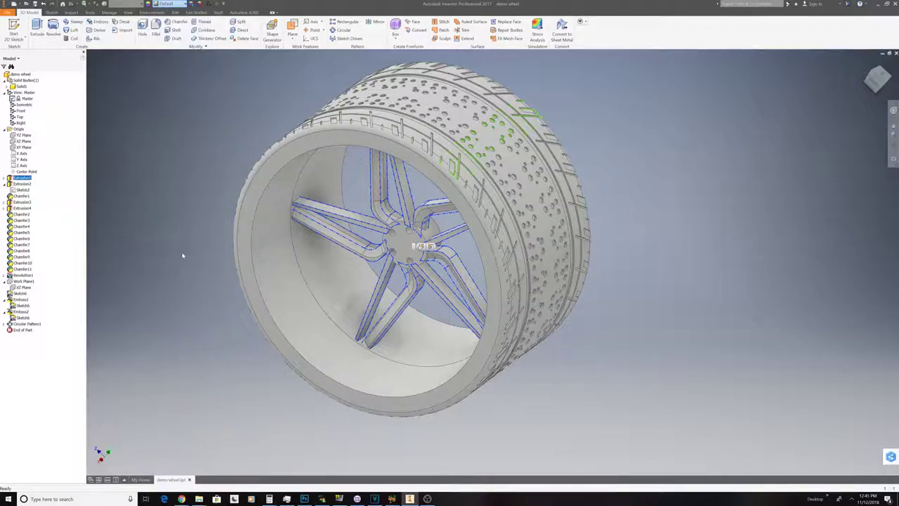
pyautogui.click(182, 255)
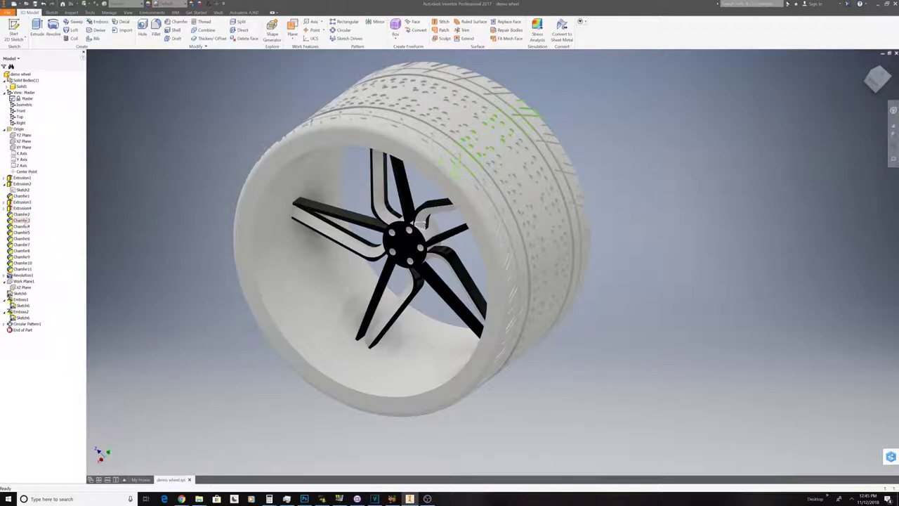
# - Give the outer section of the rim barrel's inner surface the Gunmetal - Polished appearance
pyautogui.click(302, 267)
pyautogui.click(163, 4)
pyautogui.click(163, 3)
pyautogui.click(163, 4)
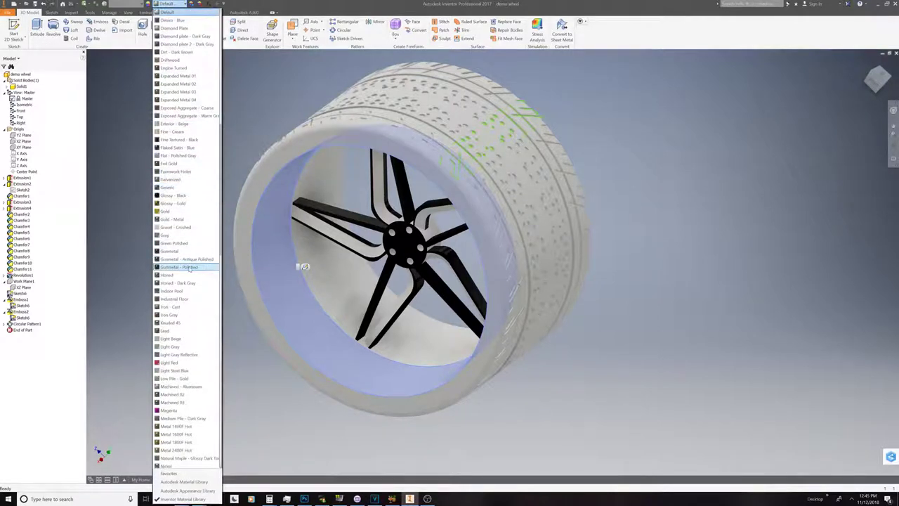
pyautogui.click(189, 268)
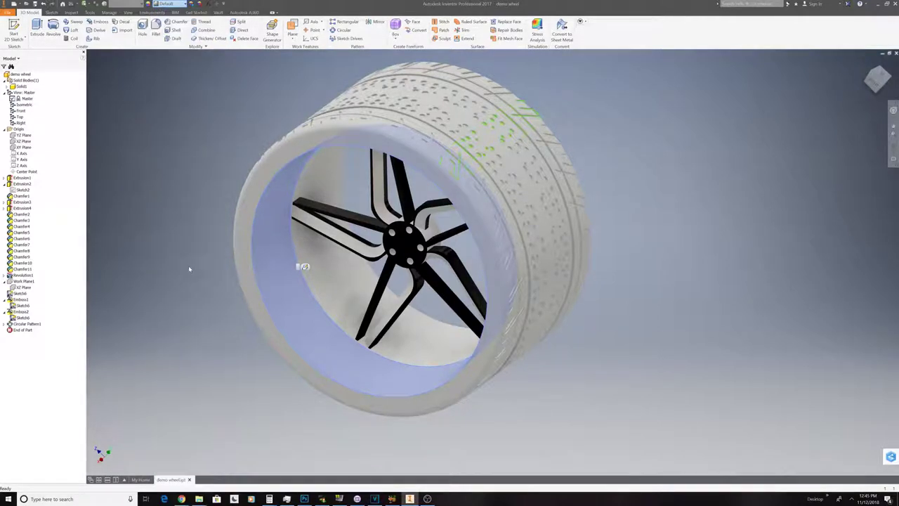
# - Limit the appearance list to Favorites and apply Gunmetal - Polished to the deeper inner surface of the rim barrel
pyautogui.click(334, 284)
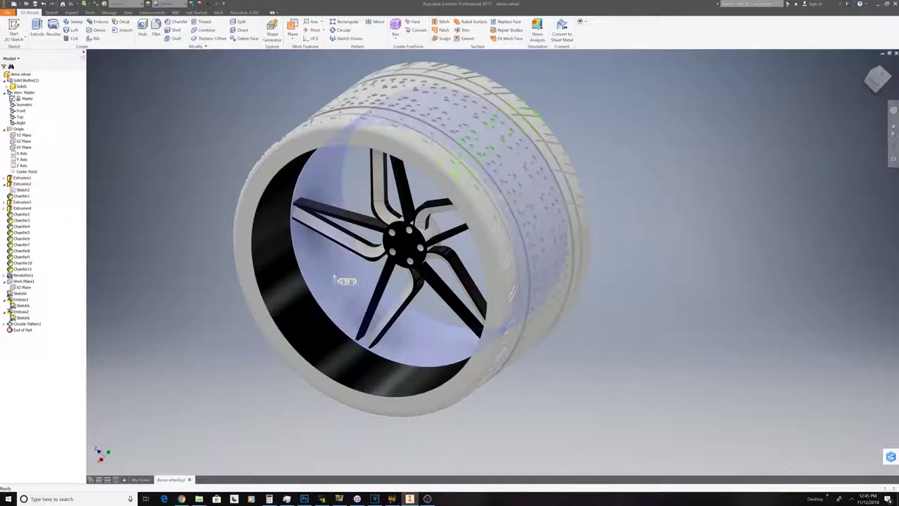
pyautogui.click(172, 4)
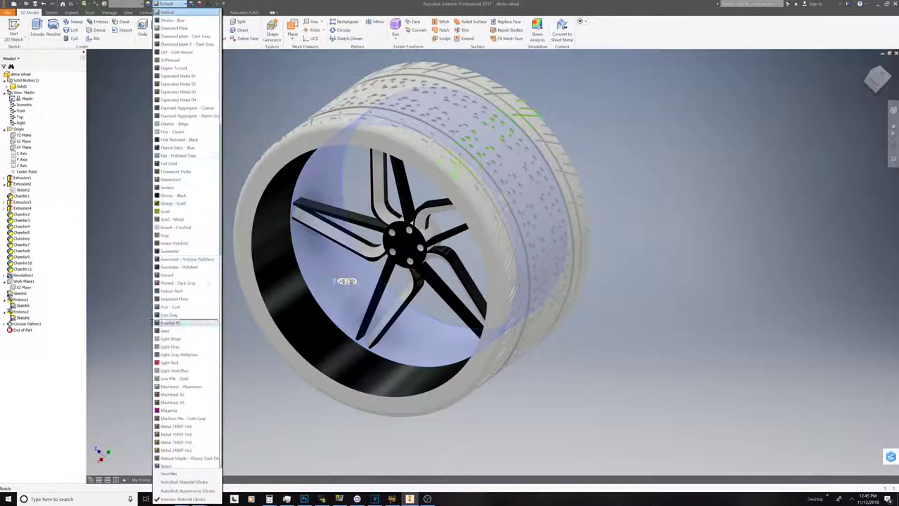
pyautogui.click(190, 474)
pyautogui.click(181, 5)
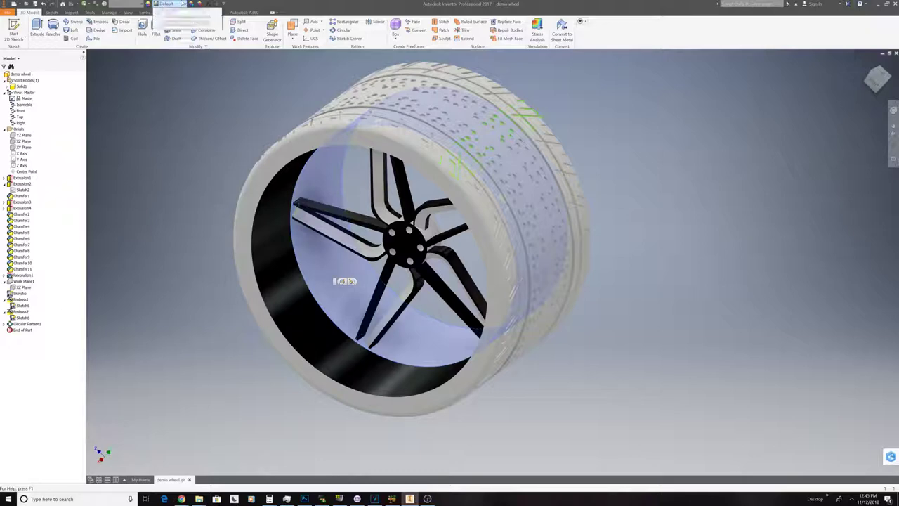
pyautogui.click(179, 28)
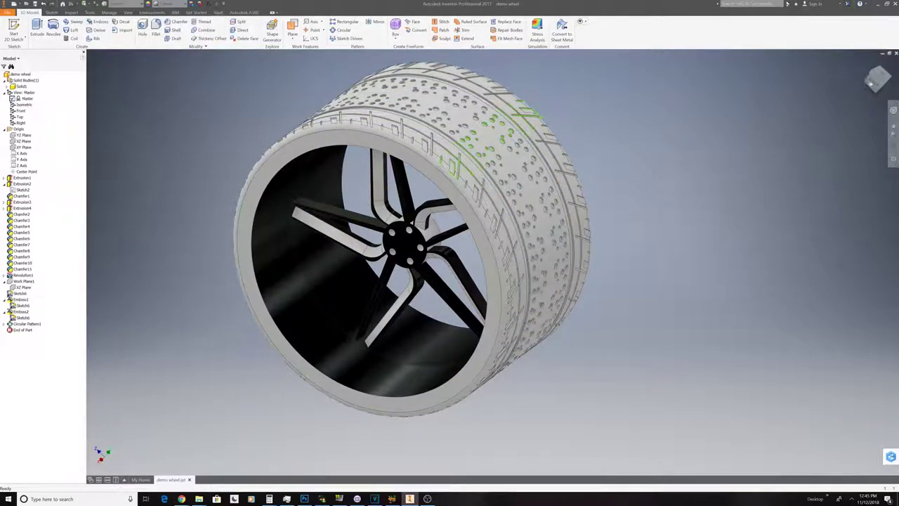
# - Sketch a circle on the tyre's flat side face, centred on the wheel axis and slightly larger than the rim opening
pyautogui.click(873, 83)
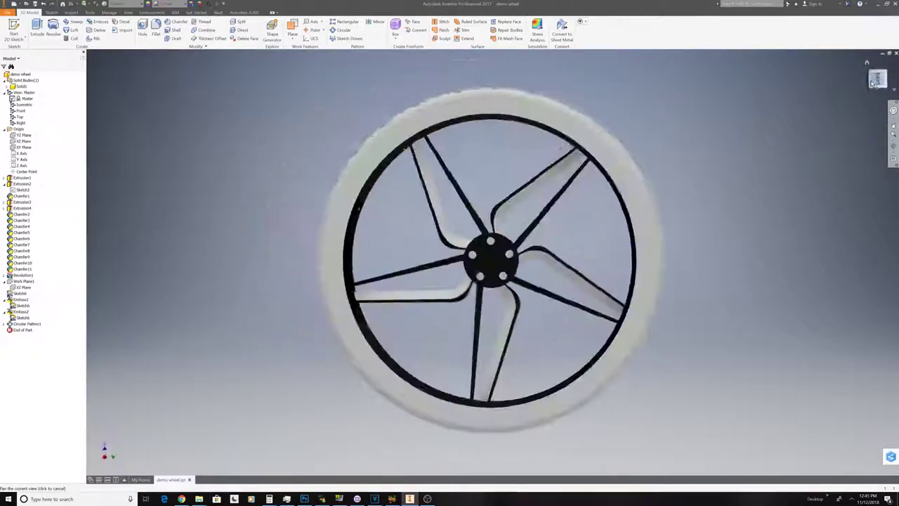
pyautogui.click(886, 79)
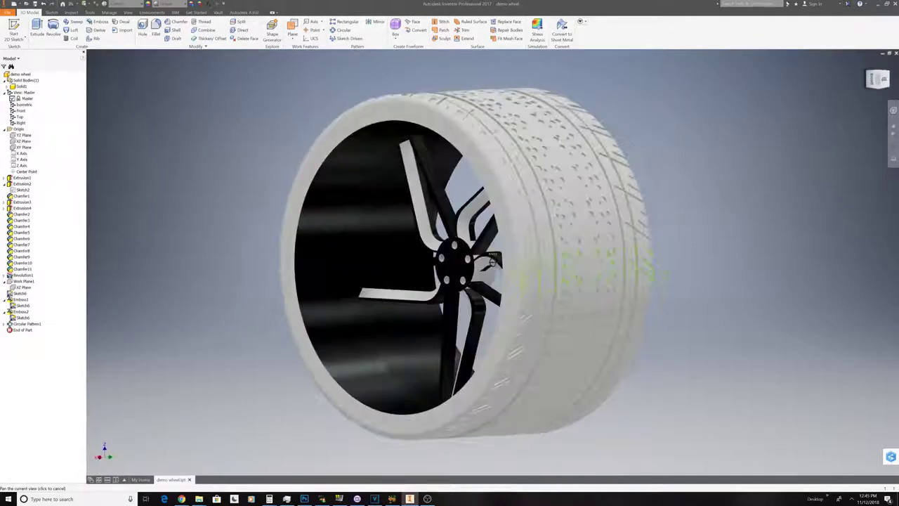
pyautogui.rightClick(425, 419)
pyautogui.click(423, 435)
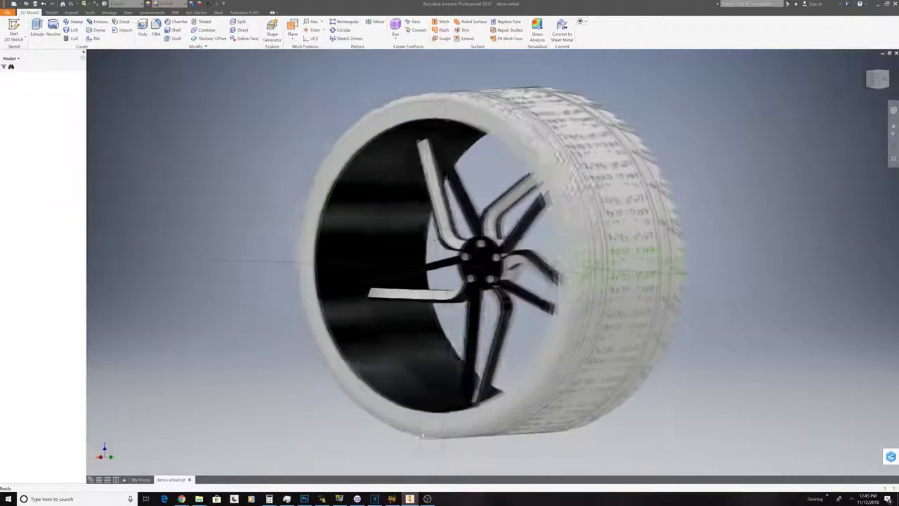
pyautogui.click(53, 28)
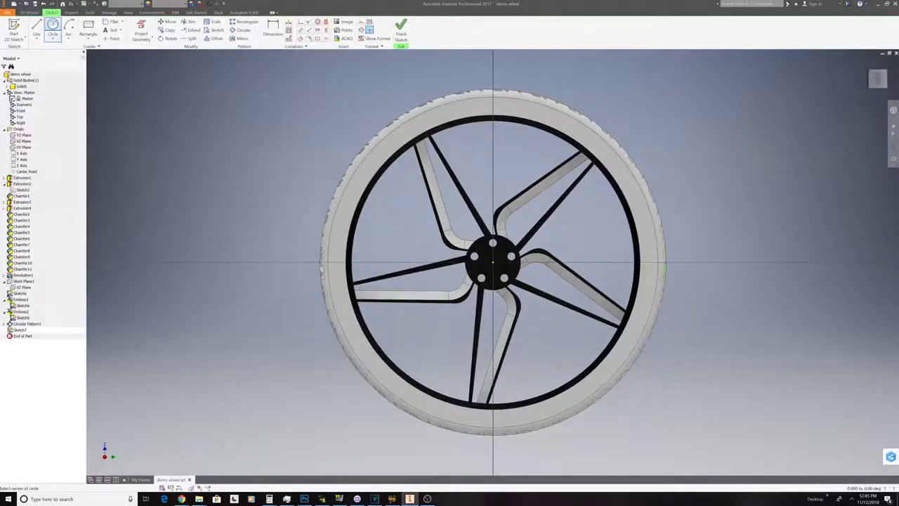
pyautogui.click(493, 263)
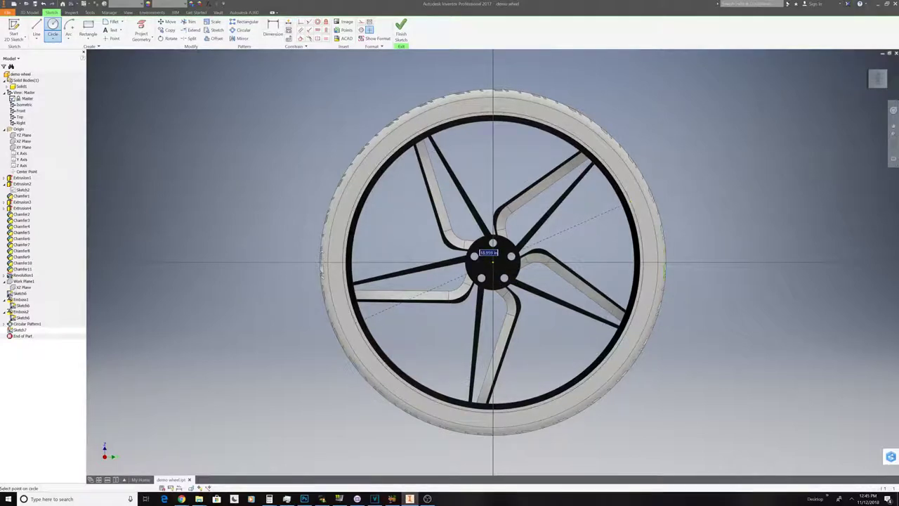
pyautogui.click(633, 201)
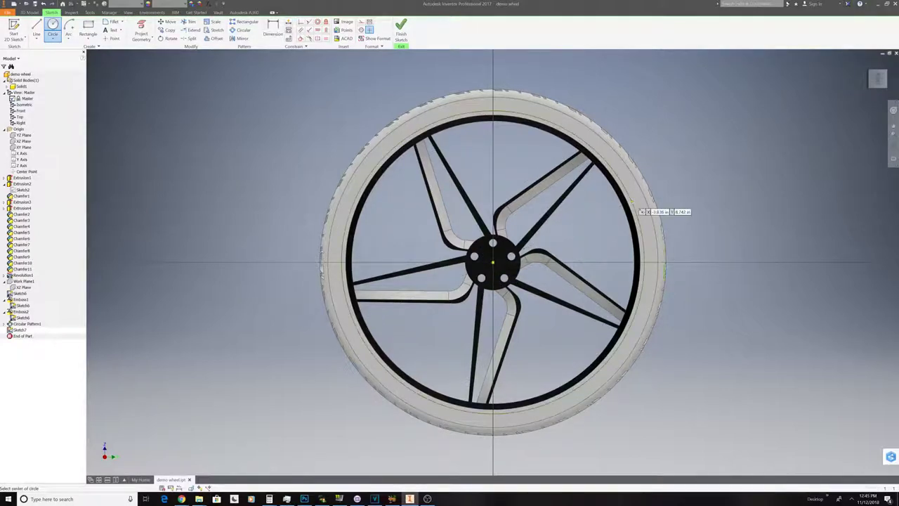
pyautogui.rightClick(708, 189)
pyautogui.click(726, 190)
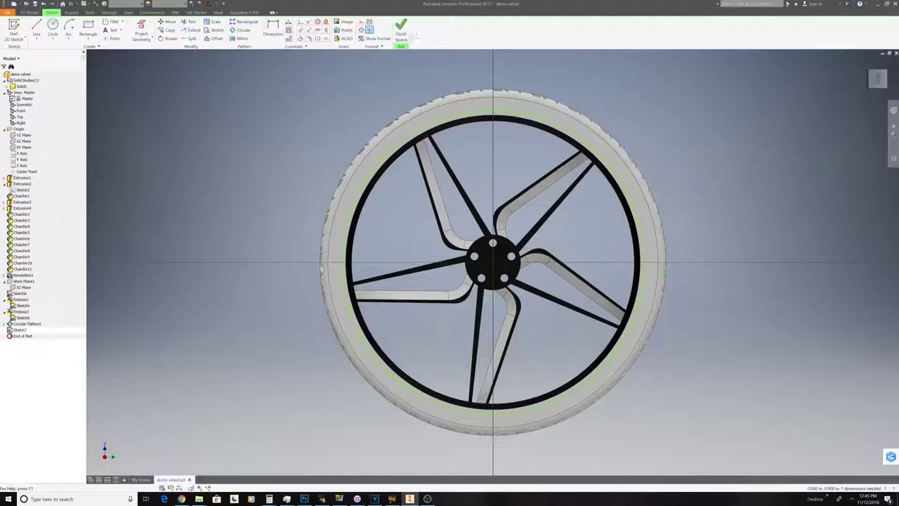
pyautogui.click(406, 32)
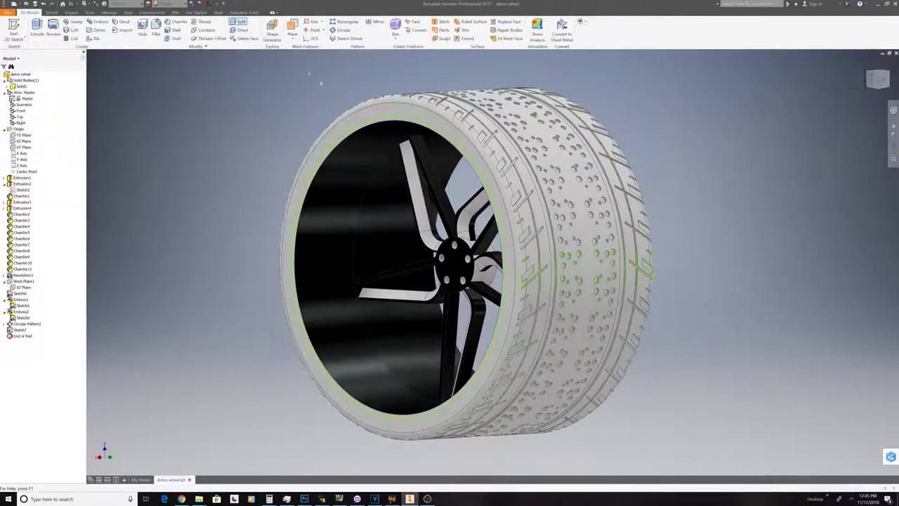
# - Try to trim the solid along the sketched circle with Split, and undo the trim
pyautogui.click(376, 122)
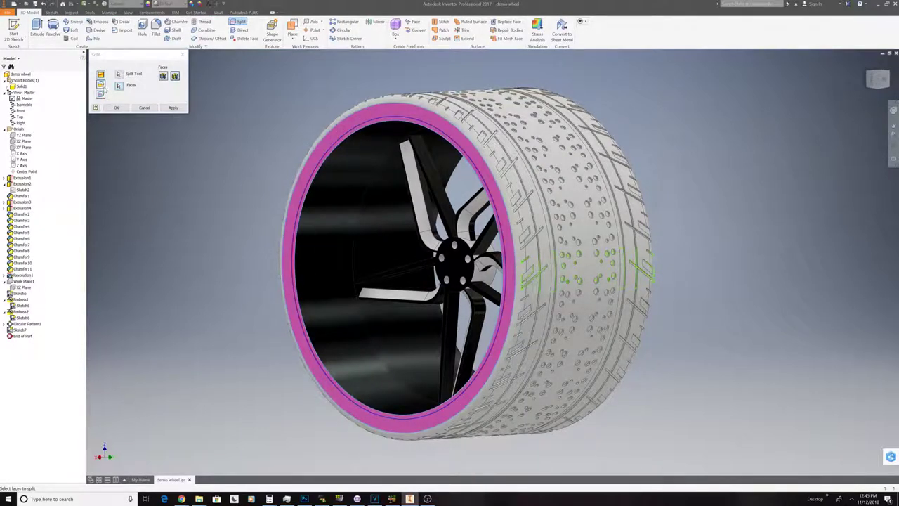
pyautogui.click(101, 85)
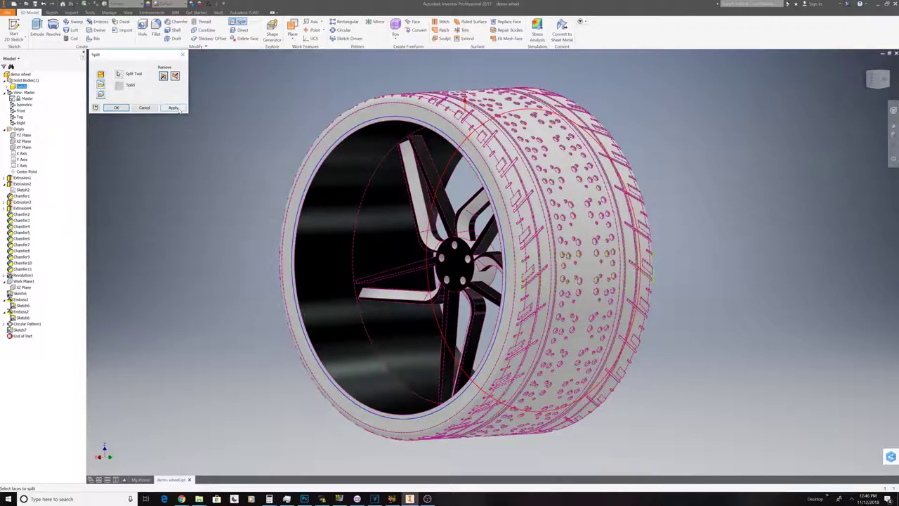
pyautogui.click(175, 108)
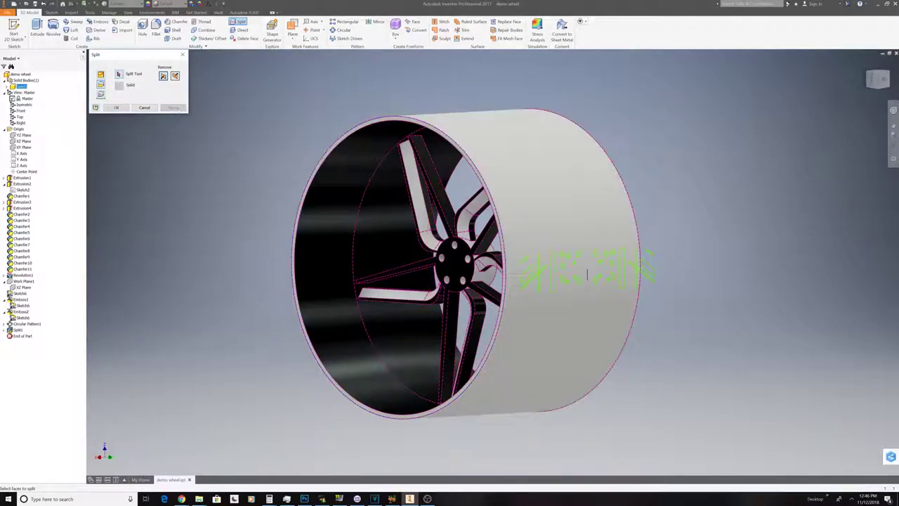
pyautogui.click(183, 55)
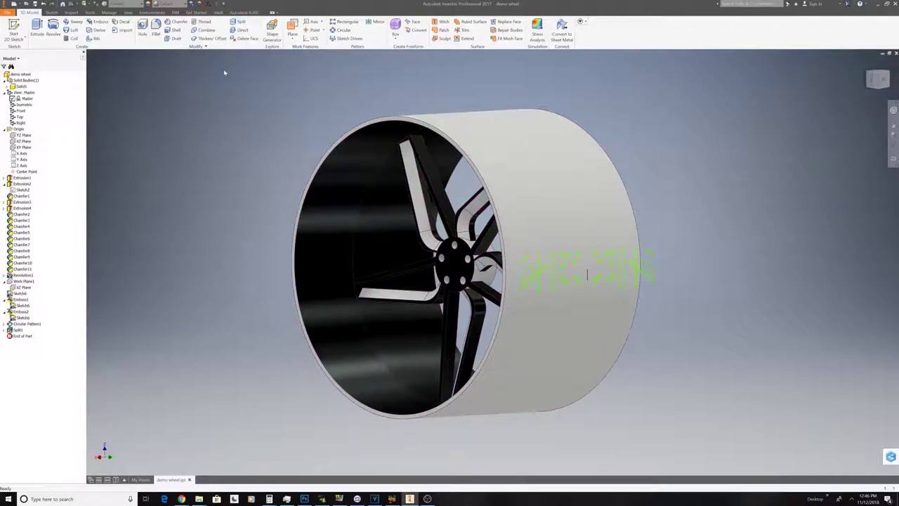
pyautogui.rightClick(224, 73)
pyautogui.click(206, 70)
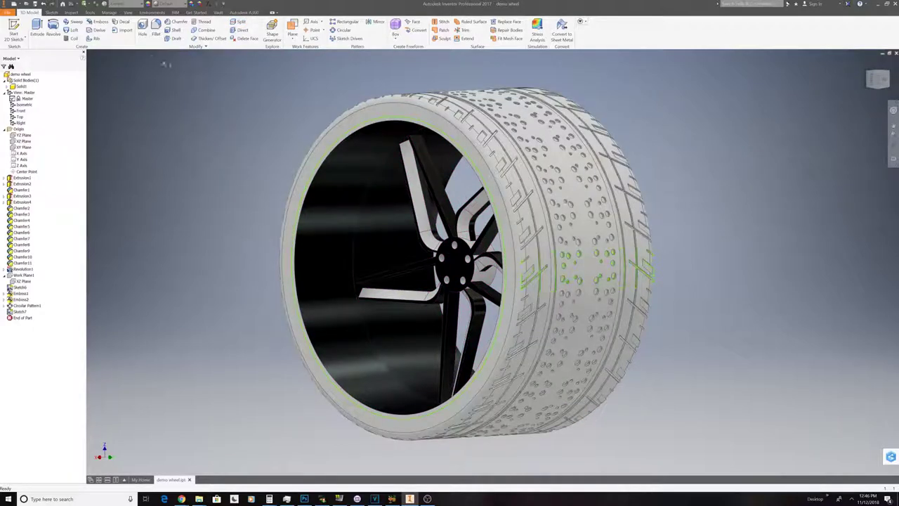
# - Split the solid into separate rim and tyre bodies using the sketched circle as the split tool
pyautogui.click(241, 24)
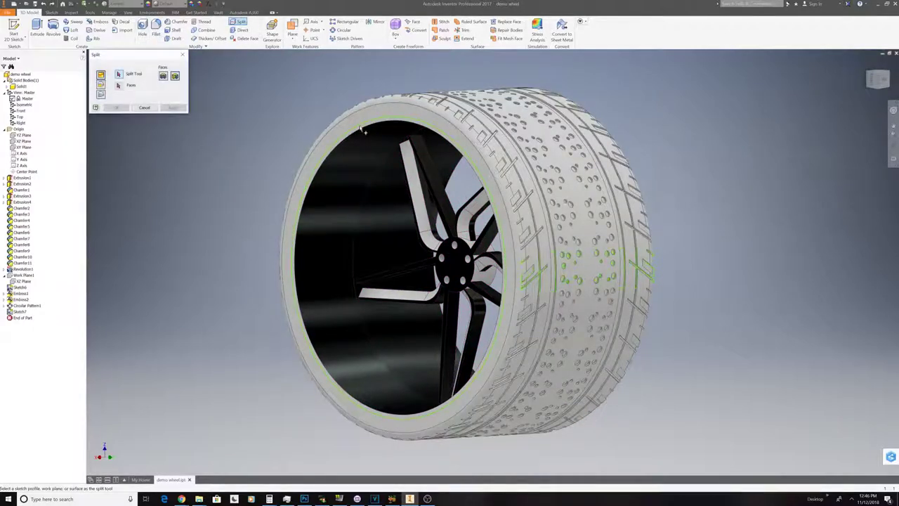
pyautogui.click(363, 123)
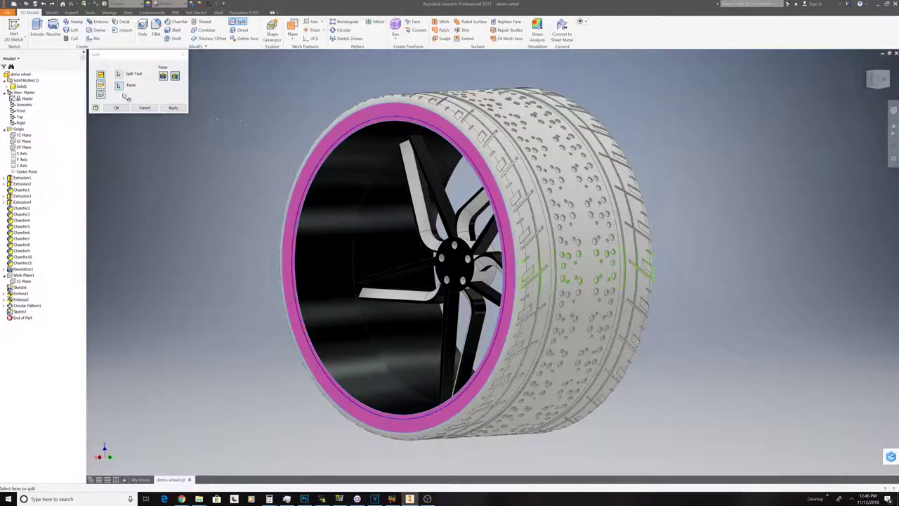
pyautogui.click(100, 94)
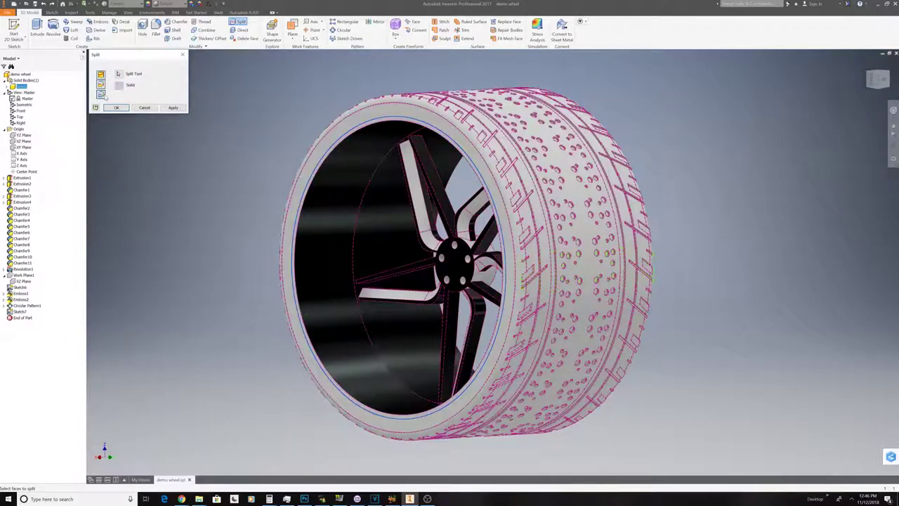
pyautogui.click(174, 108)
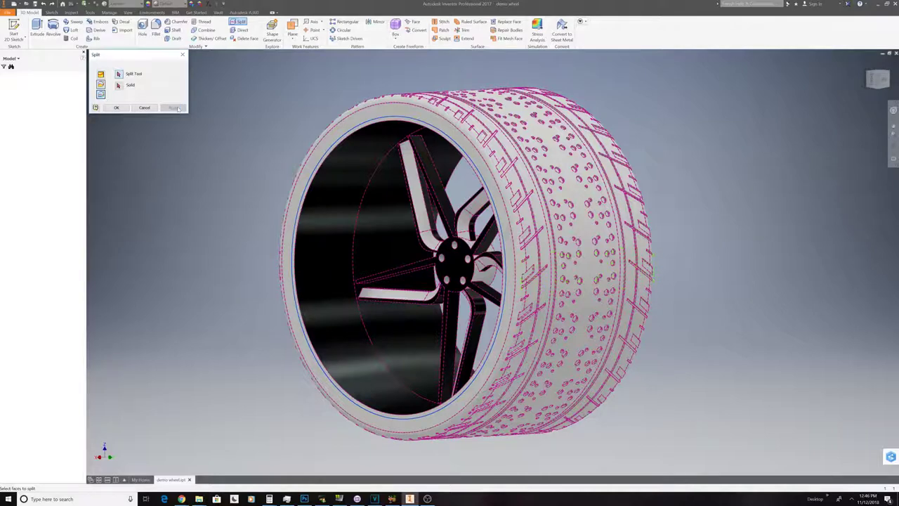
pyautogui.click(182, 54)
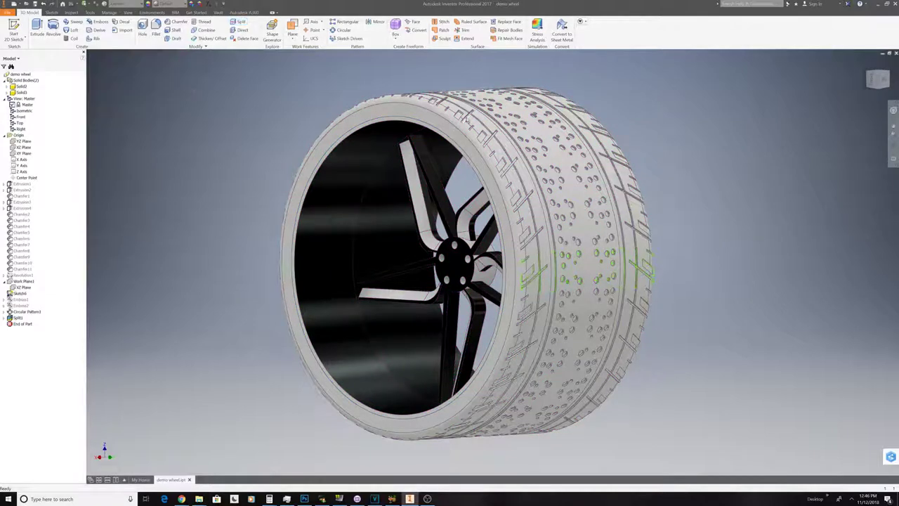
# - Give the narrow rim edge faces on both sides of the wheel the Gunmetal - Polished appearance
pyautogui.scroll(3, 444, 139)
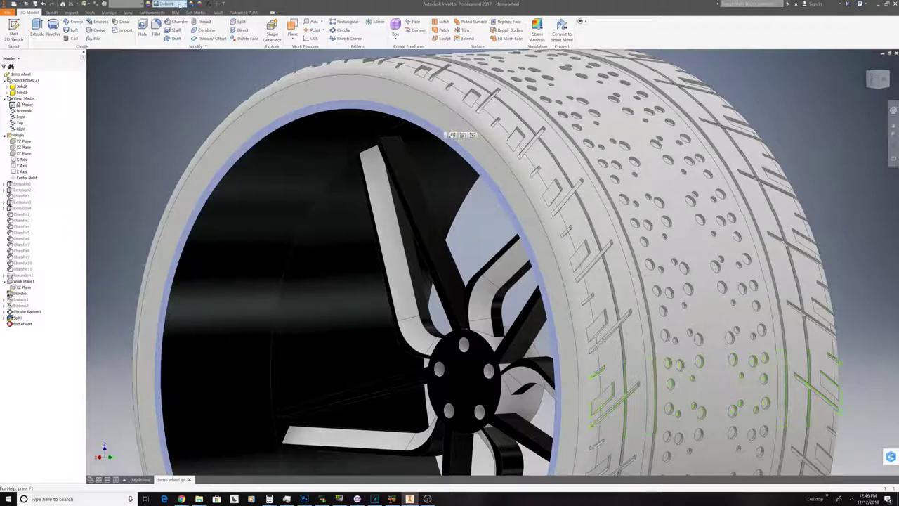
pyautogui.click(181, 4)
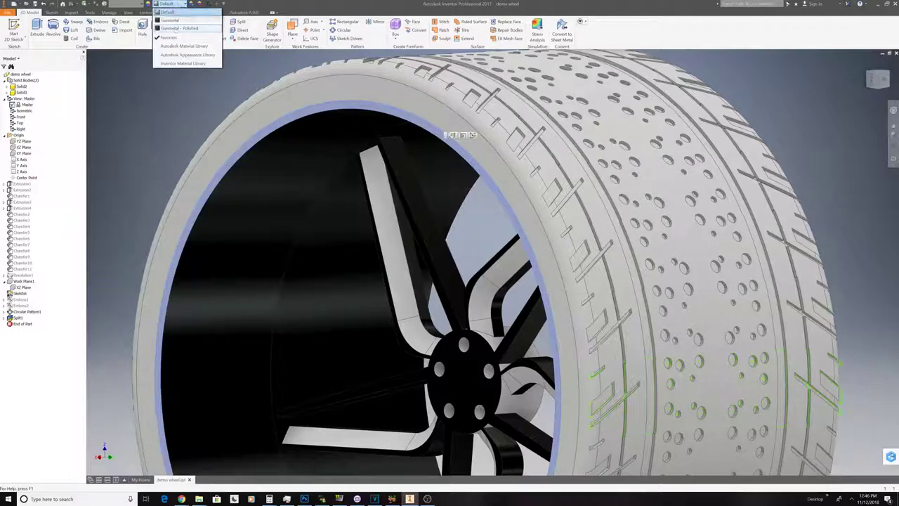
pyautogui.click(184, 28)
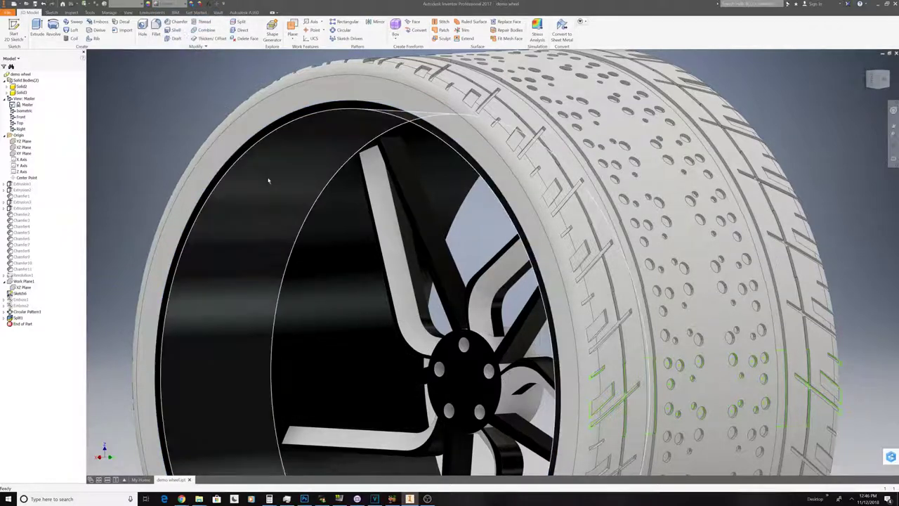
pyautogui.scroll(-3, 267, 176)
pyautogui.moveTo(322, 301)
pyautogui.keyDown('shift'); pyautogui.mouseDown(button='middle')
pyautogui.moveTo(176, 295)
pyautogui.moveTo(161, 225)
pyautogui.moveTo(323, 303)
pyautogui.mouseUp(button='middle'); pyautogui.keyUp('shift')
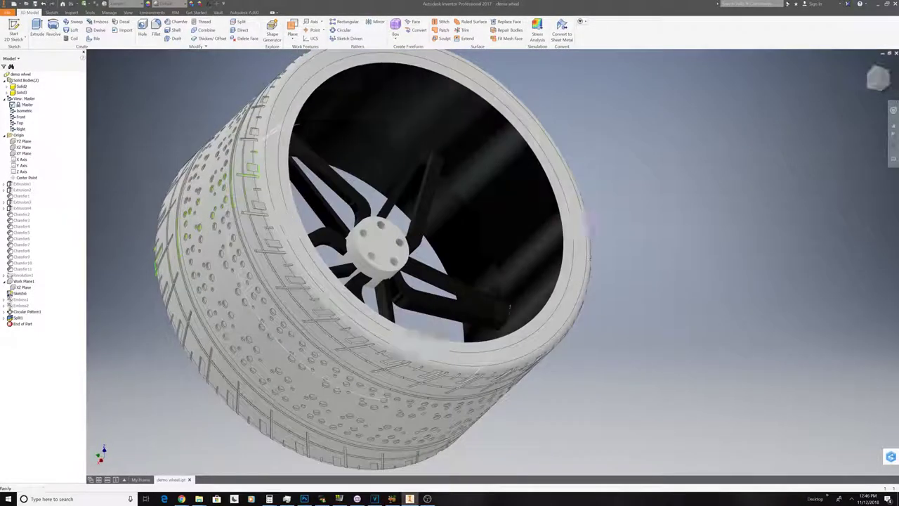
pyautogui.click(177, 6)
pyautogui.click(182, 29)
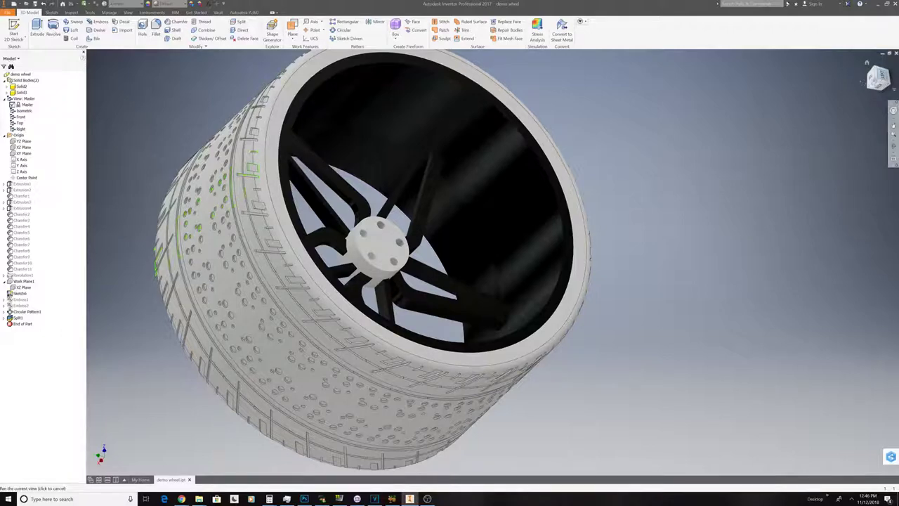
# - Switch the appearance list to the Autodesk Material Library and look through its appearances with the wheel's spoked side in view
pyautogui.click(881, 80)
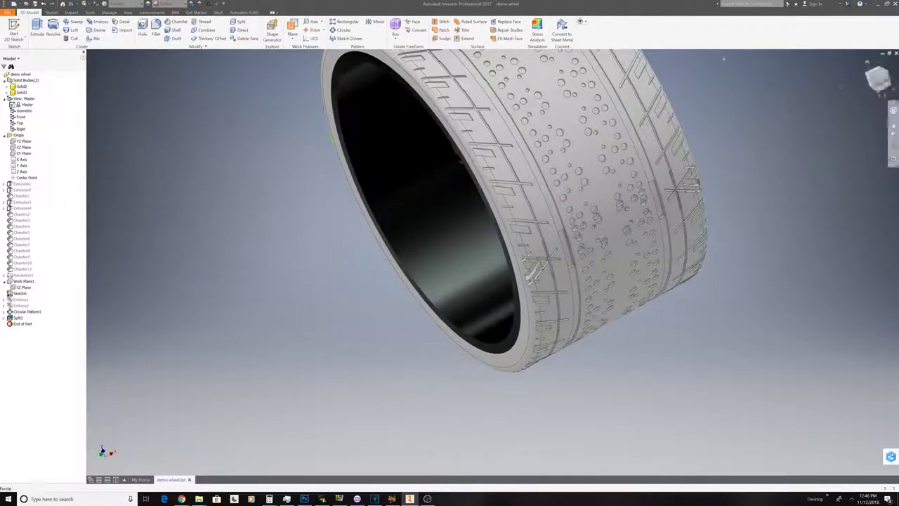
pyautogui.click(878, 79)
pyautogui.keyDown('shift'); pyautogui.moveTo(423, 55); pyautogui.dragTo(439, 154, button='middle'); pyautogui.keyUp('shift')
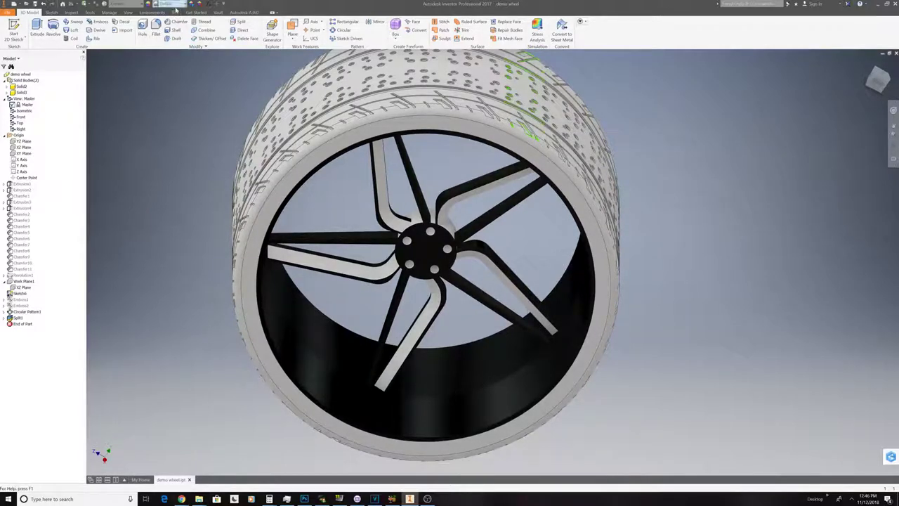
pyautogui.click(175, 5)
pyautogui.click(175, 11)
pyautogui.click(183, 4)
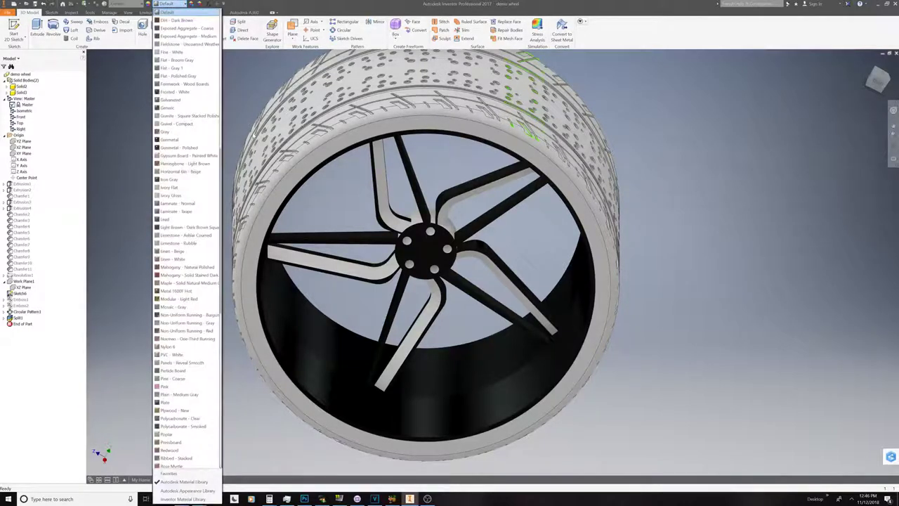
pyautogui.scroll(-3, 186, 203)
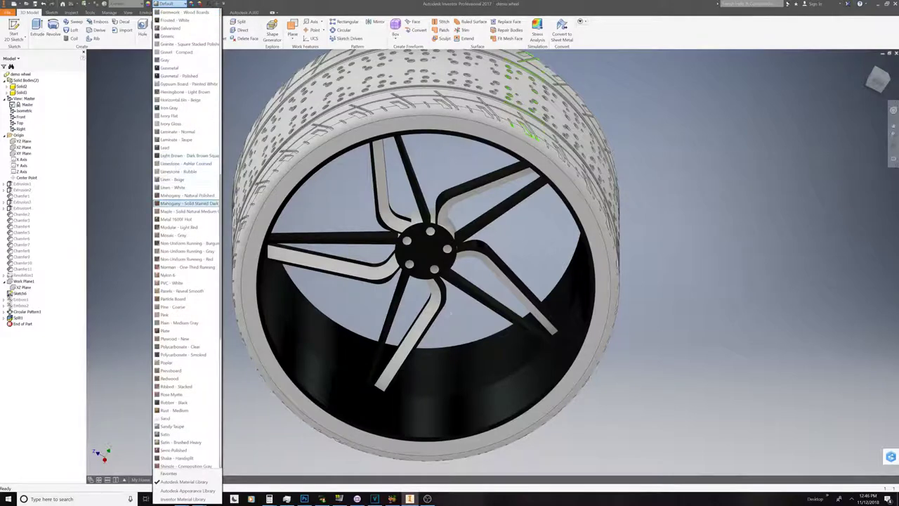
# - Give the hub's outer cylindrical face the Silver appearance from the Autodesk Material Library
pyautogui.click(439, 269)
pyautogui.click(445, 219)
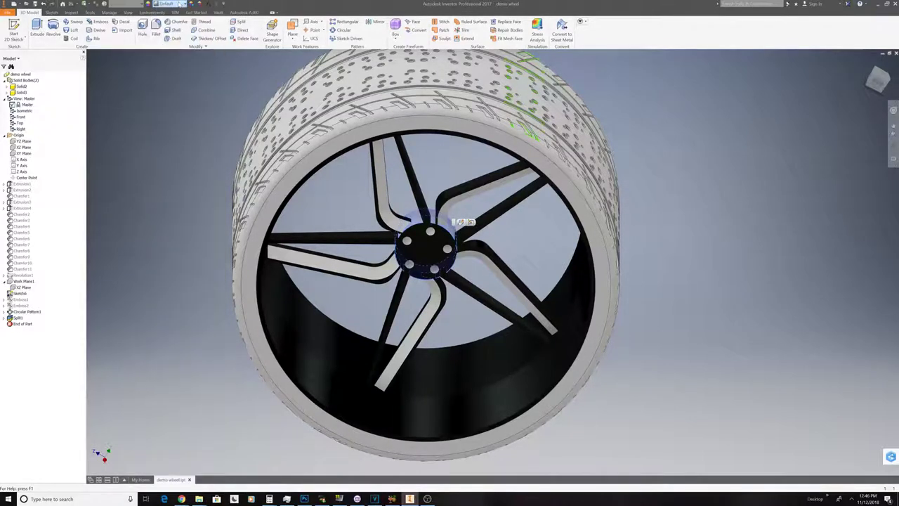
pyautogui.click(182, 4)
pyautogui.scroll(-4, 175, 297)
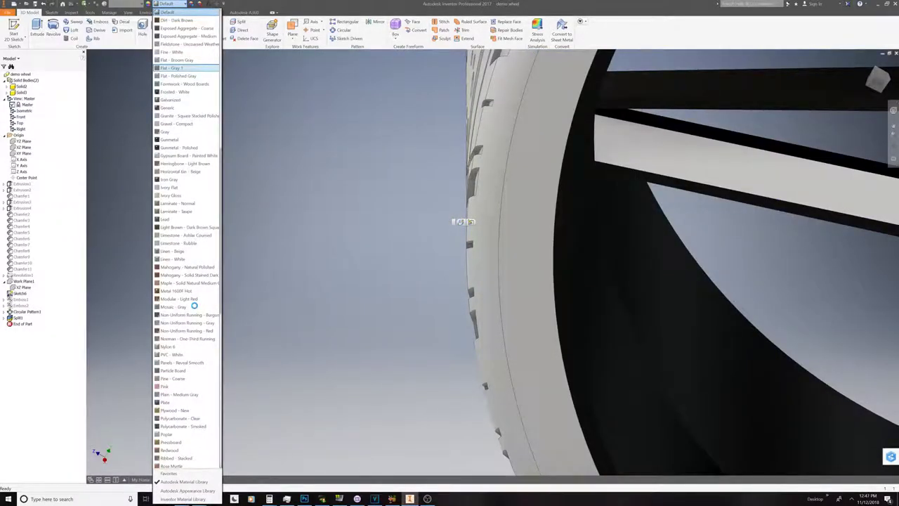
pyautogui.scroll(-6, 194, 307)
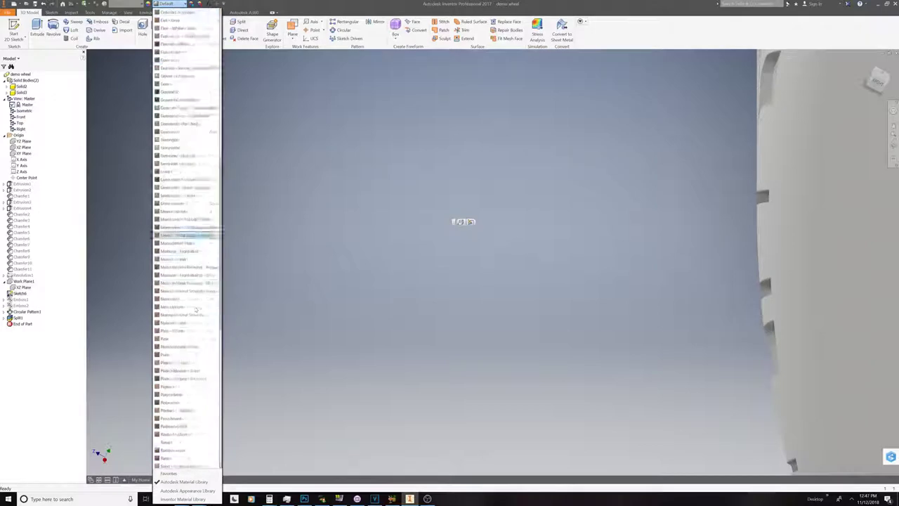
pyautogui.scroll(-5, 194, 312)
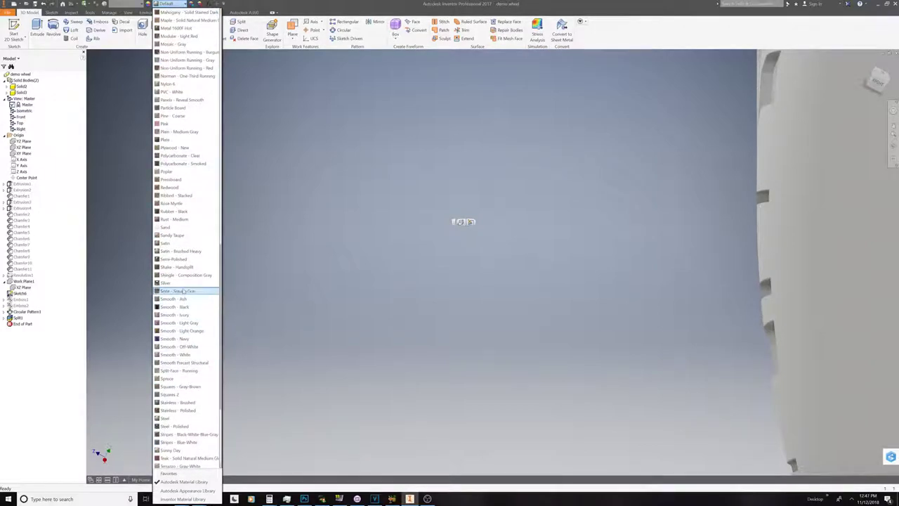
pyautogui.click(184, 288)
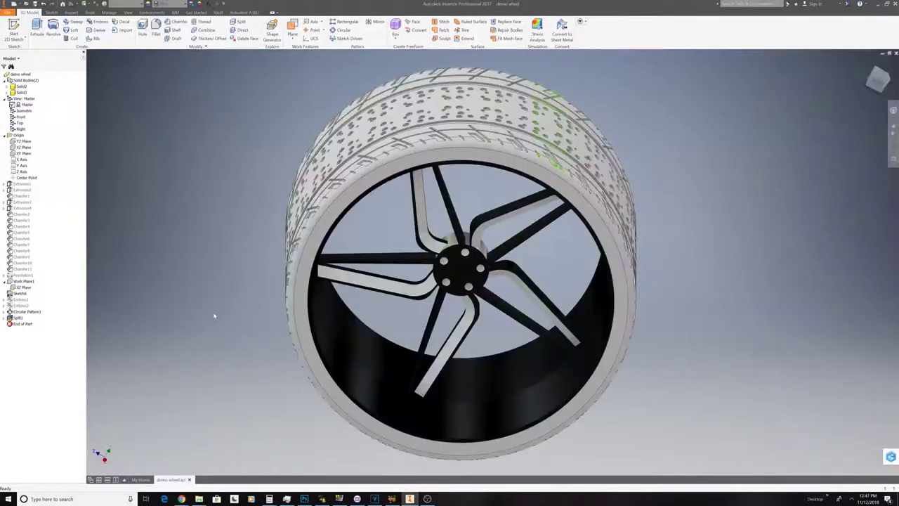
# - Give the curved inner bend face of the upper spoke the Smooth - Navy appearance and one lug hole Frosted - White
pyautogui.click(435, 244)
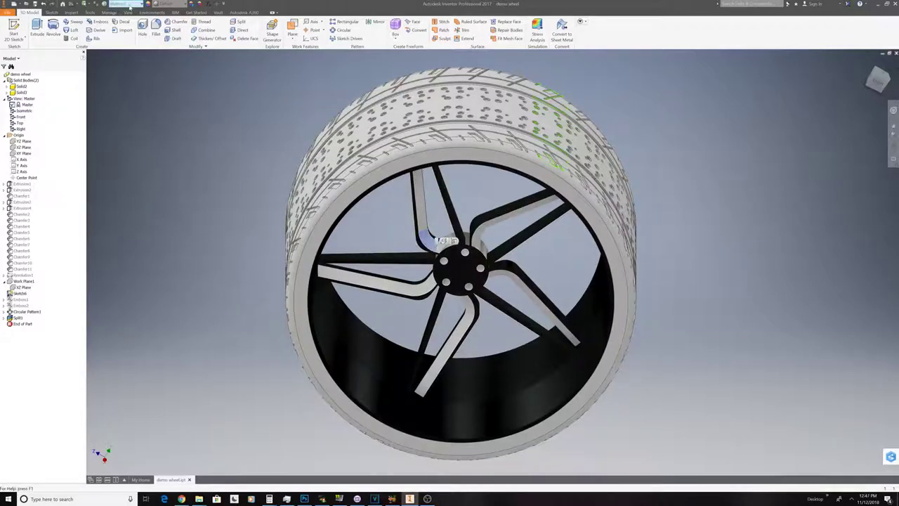
pyautogui.click(161, 4)
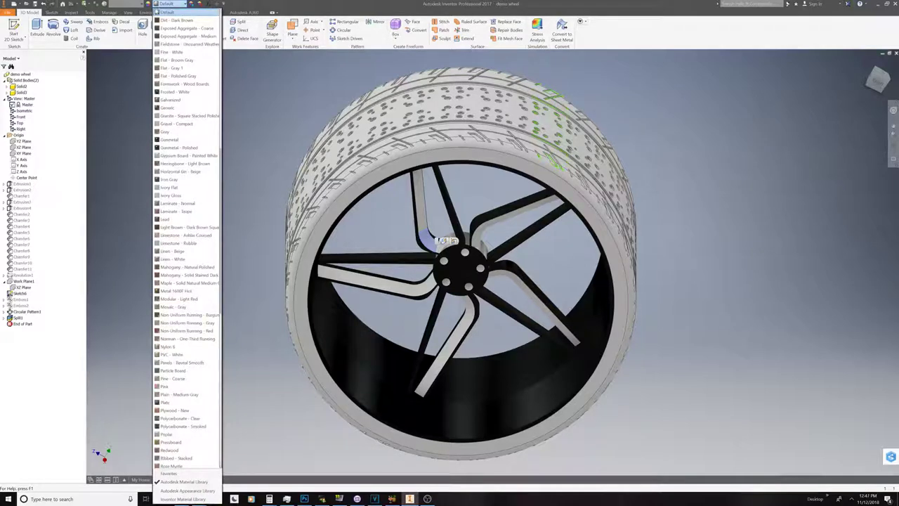
pyautogui.scroll(-5, 164, 251)
pyautogui.scroll(-9, 165, 251)
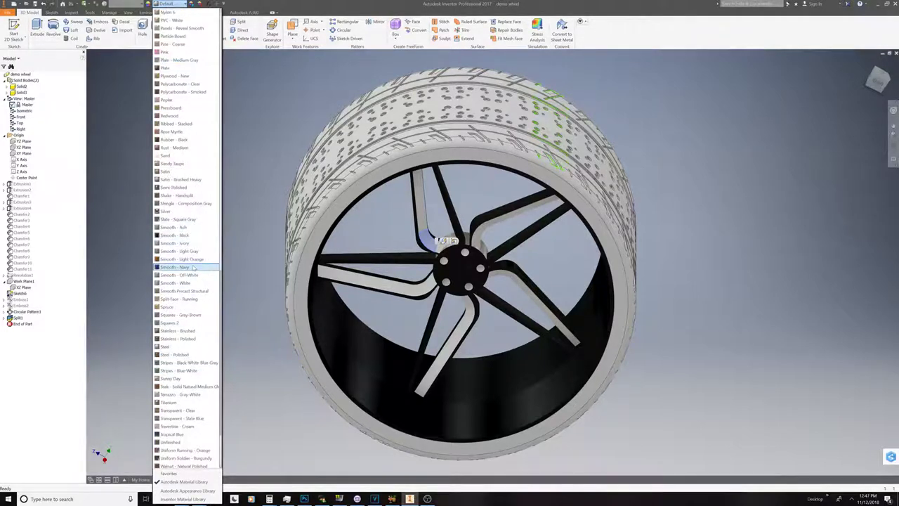
pyautogui.click(176, 267)
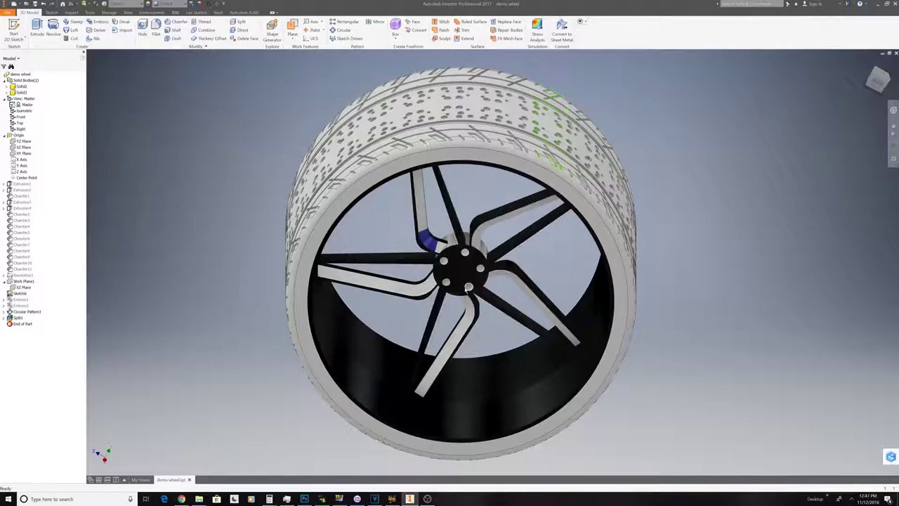
pyautogui.click(172, 3)
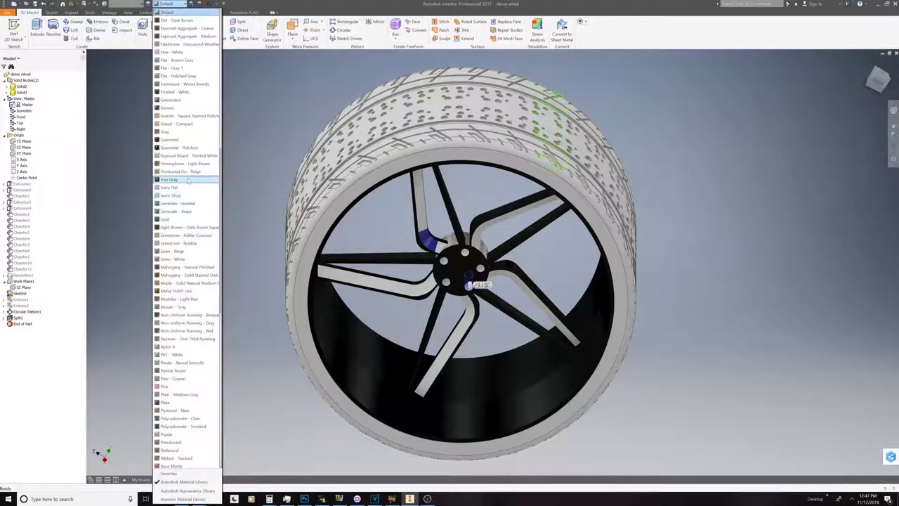
pyautogui.click(203, 98)
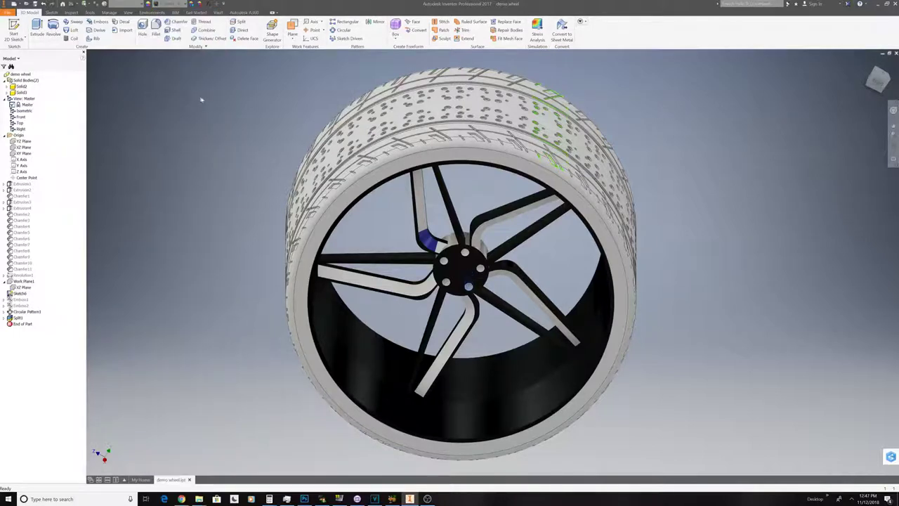
# - Try the Stainless - Polished and Stainless - Brushed appearances on the wheel's faces that still have the default appearance
pyautogui.click(173, 3)
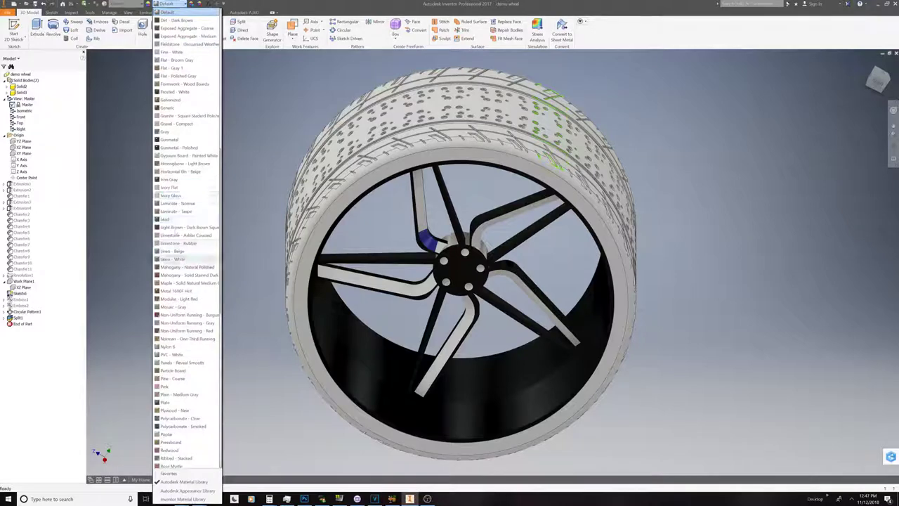
pyautogui.scroll(-5, 176, 362)
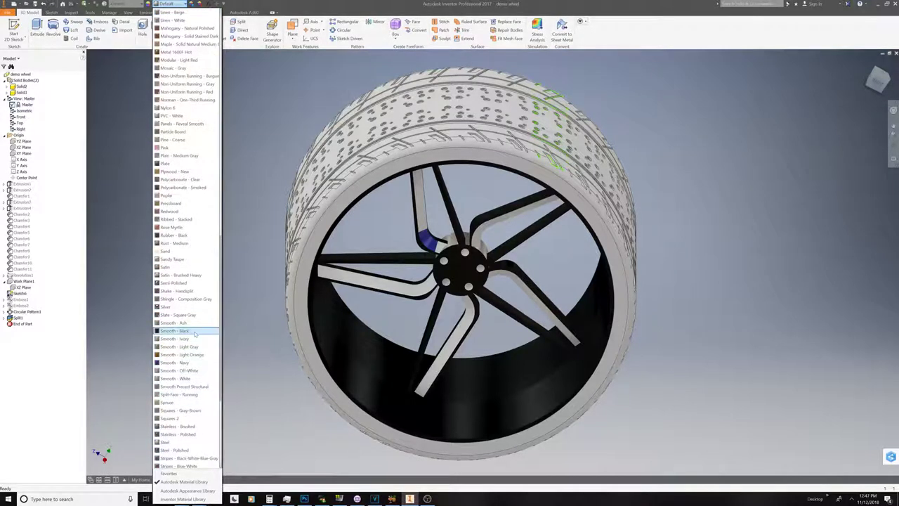
pyautogui.scroll(-4, 191, 337)
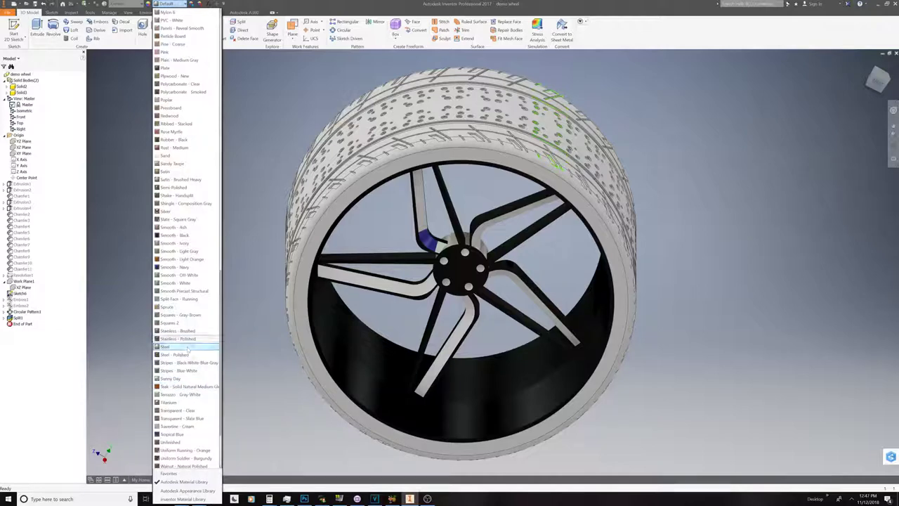
pyautogui.click(189, 345)
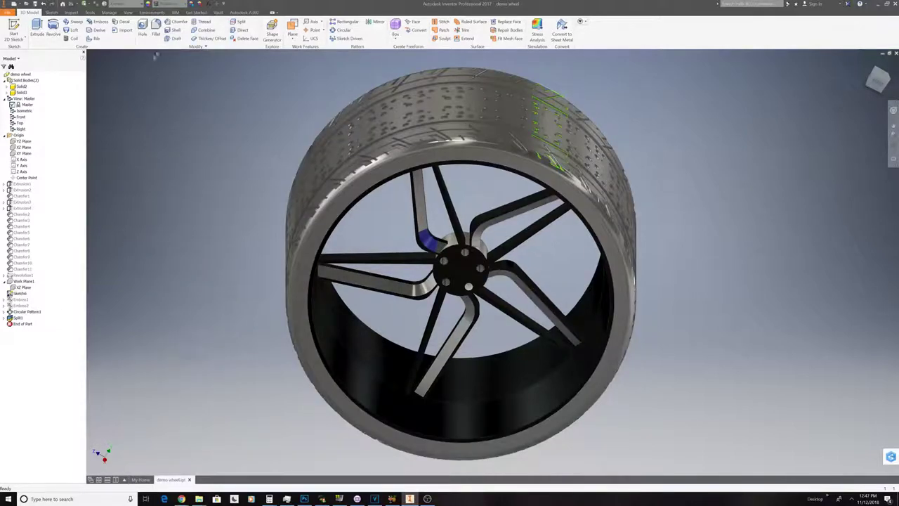
pyautogui.click(470, 289)
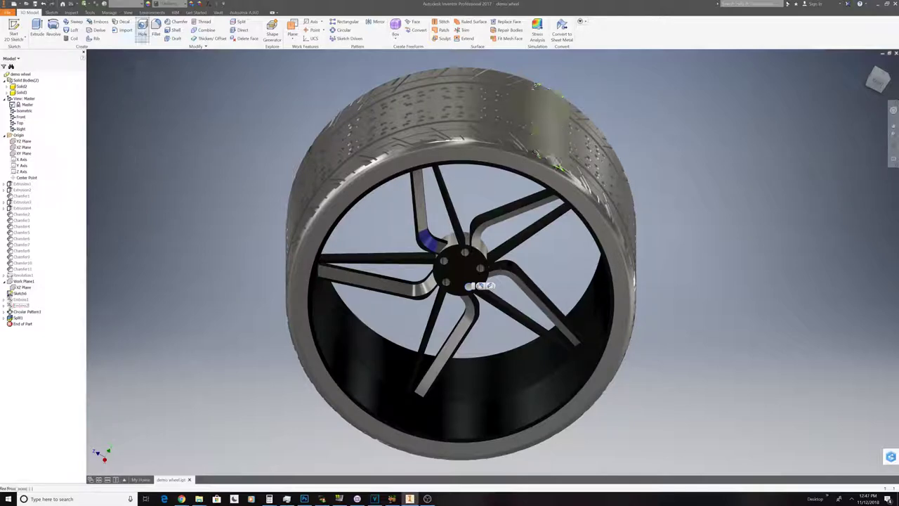
pyautogui.click(171, 5)
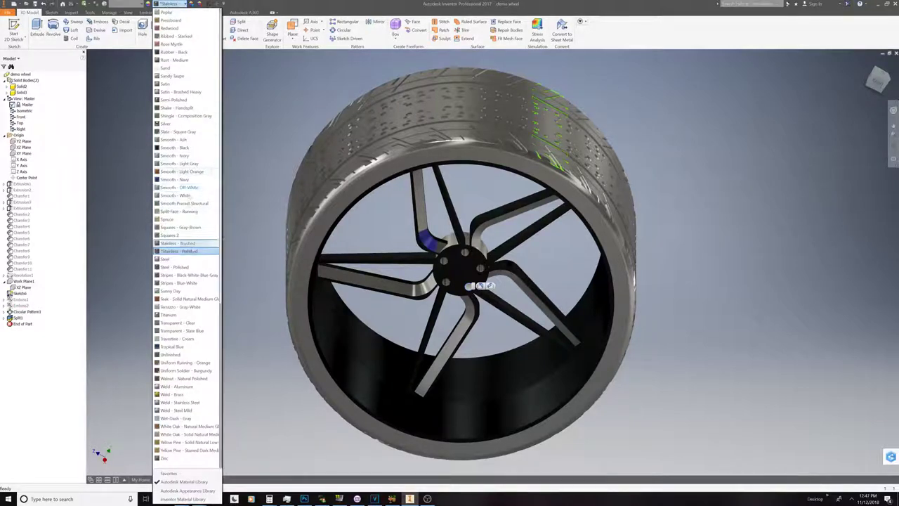
pyautogui.click(192, 251)
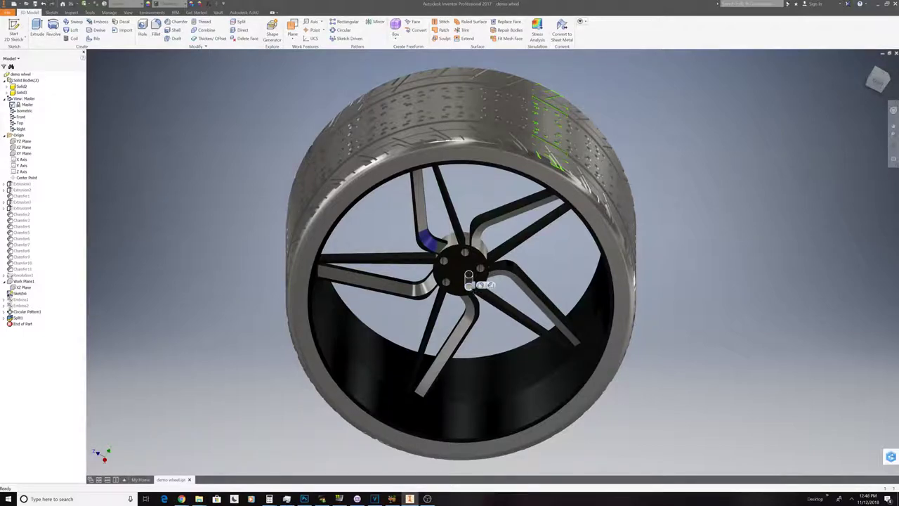
pyautogui.click(171, 4)
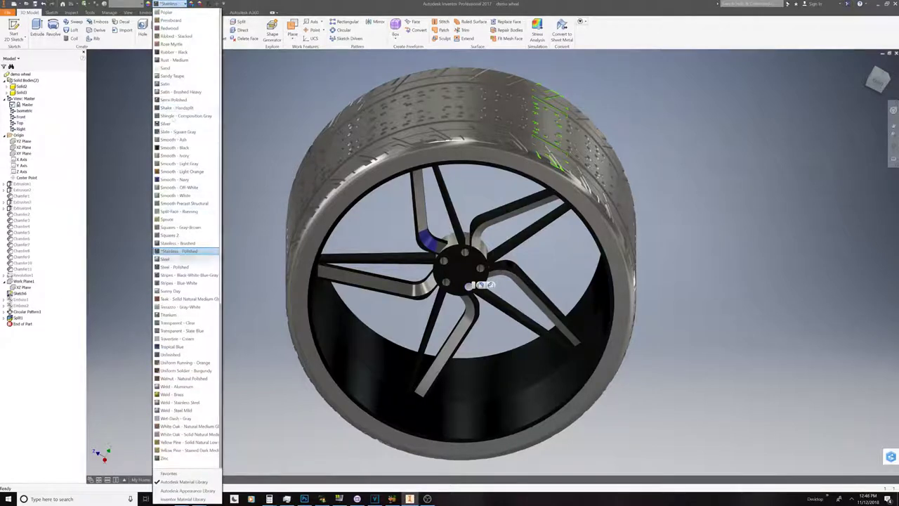
pyautogui.click(191, 250)
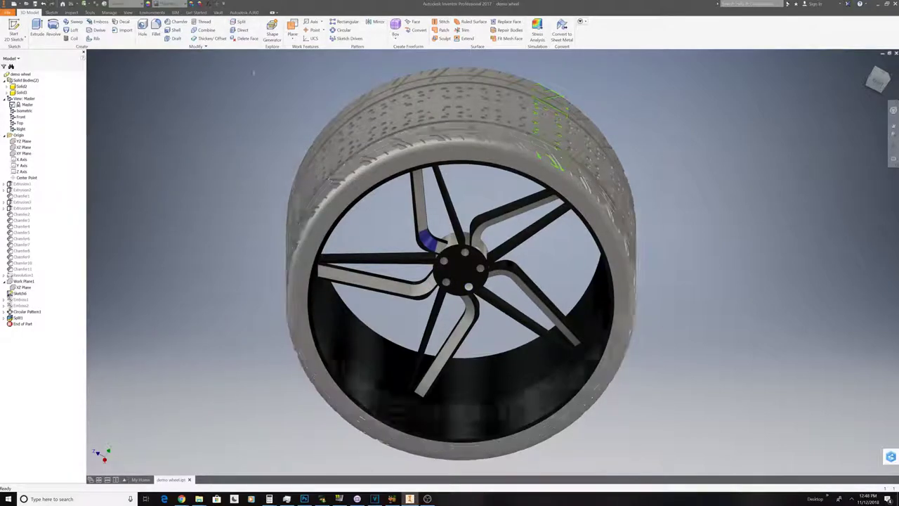
# - Set the overall part appearance to Smooth - Black for the tyre and the uncoloured spoke sides
pyautogui.click(168, 3)
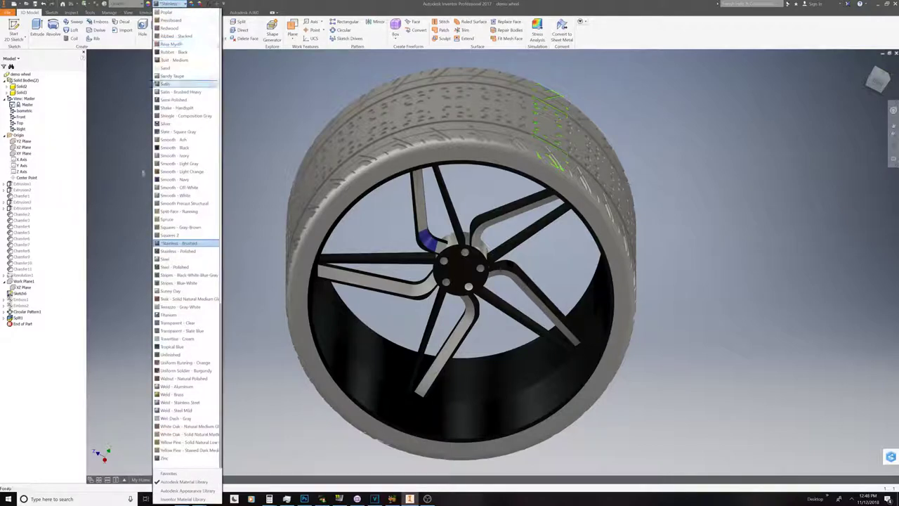
pyautogui.click(181, 151)
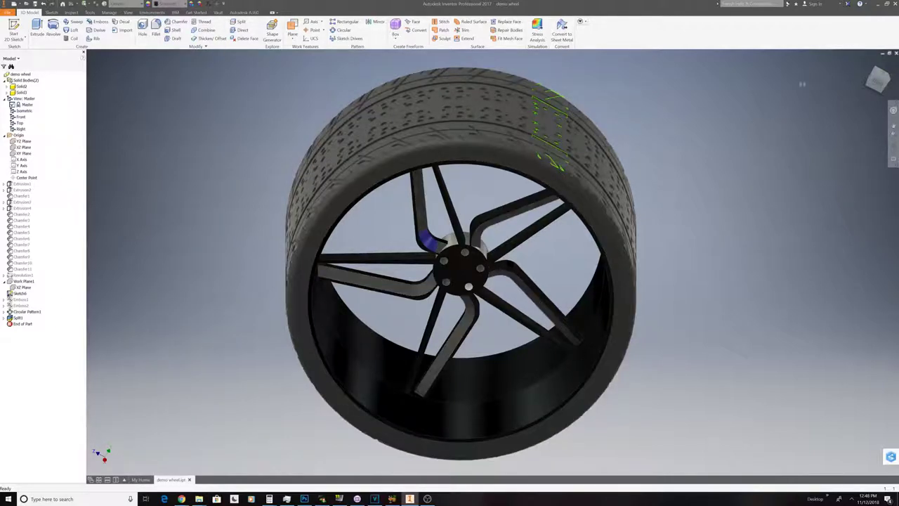
# - Switch the appearance list to Favorites and give the inner bend face of the lower spoke the Smooth - Navy appearance
pyautogui.click(877, 85)
pyautogui.moveTo(876, 88)
pyautogui.mouseDown()
pyautogui.moveTo(843, 87)
pyautogui.moveTo(877, 84)
pyautogui.moveTo(876, 67)
pyautogui.moveTo(846, 71)
pyautogui.moveTo(880, 78)
pyautogui.moveTo(871, 75)
pyautogui.moveTo(870, 90)
pyautogui.moveTo(865, 83)
pyautogui.moveTo(877, 89)
pyautogui.mouseUp()
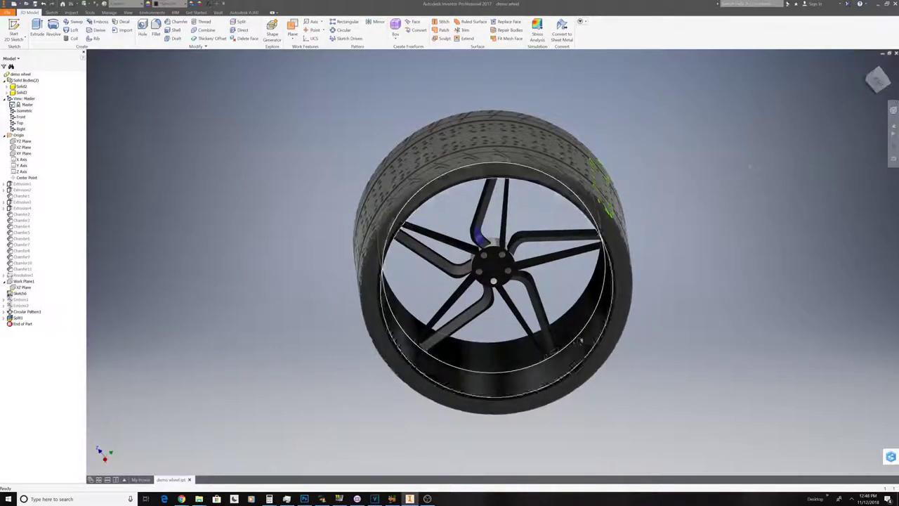
pyautogui.scroll(-5, 468, 266)
pyautogui.scroll(4, 541, 379)
pyautogui.scroll(-3, 540, 378)
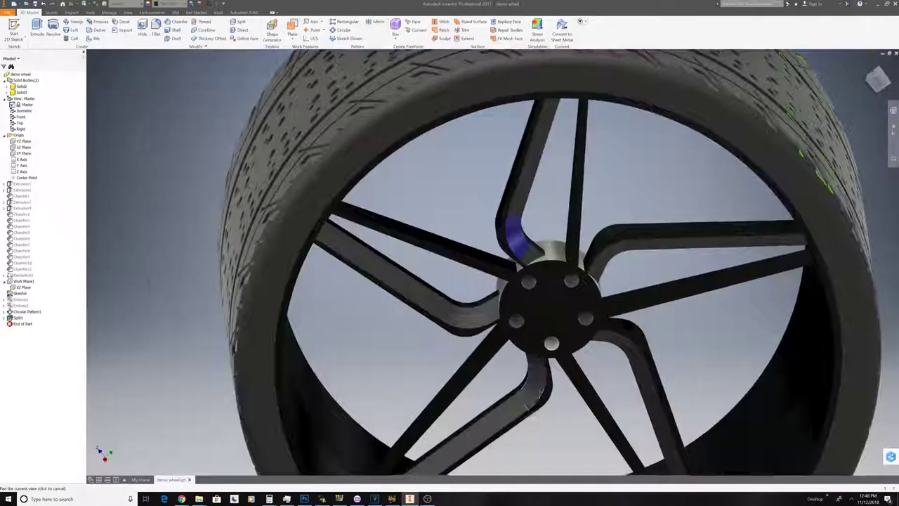
pyautogui.moveTo(534, 399); pyautogui.dragTo(360, 258, button='middle')
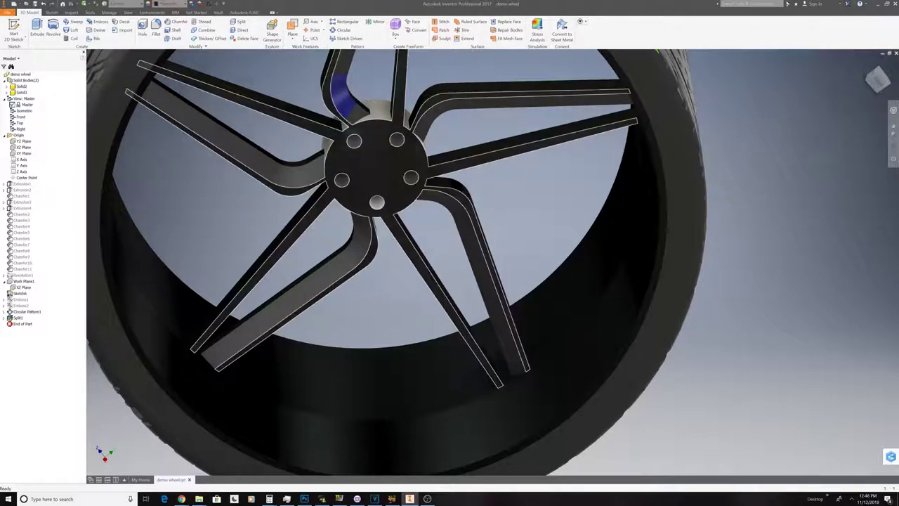
pyautogui.click(358, 246)
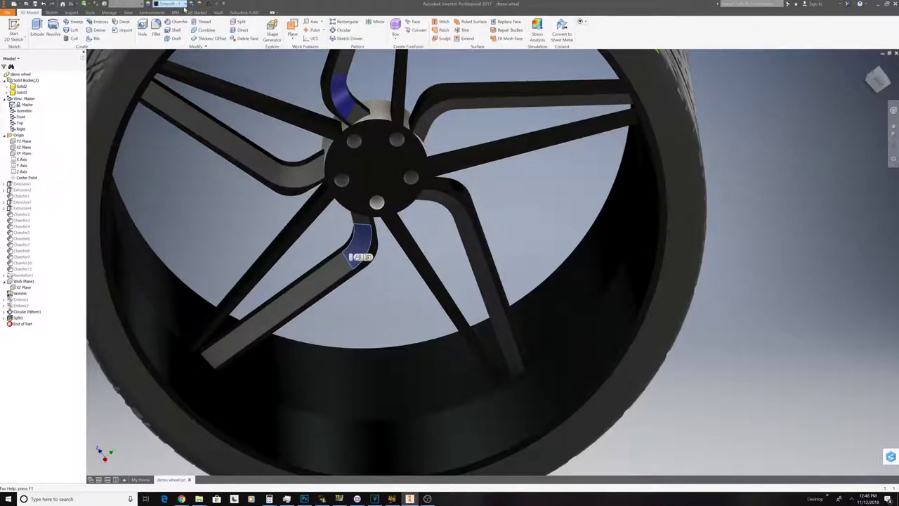
pyautogui.click(185, 7)
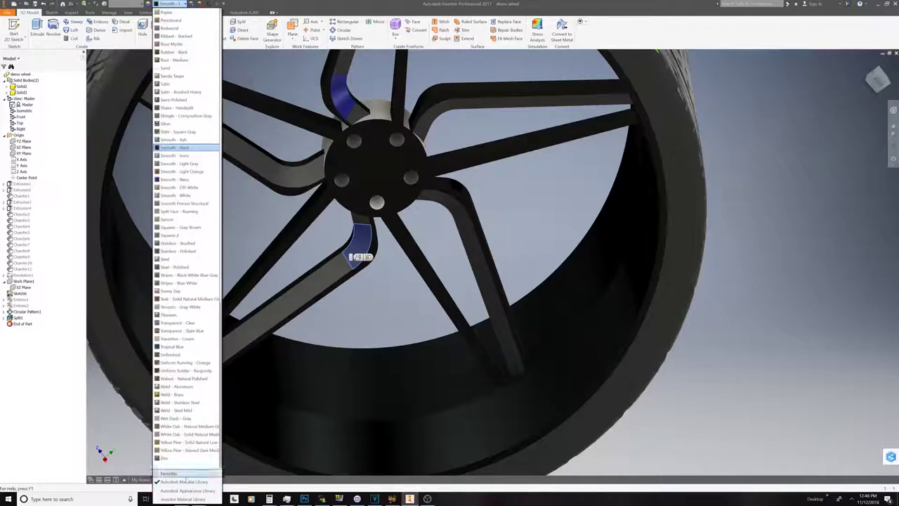
pyautogui.click(170, 474)
pyautogui.click(184, 7)
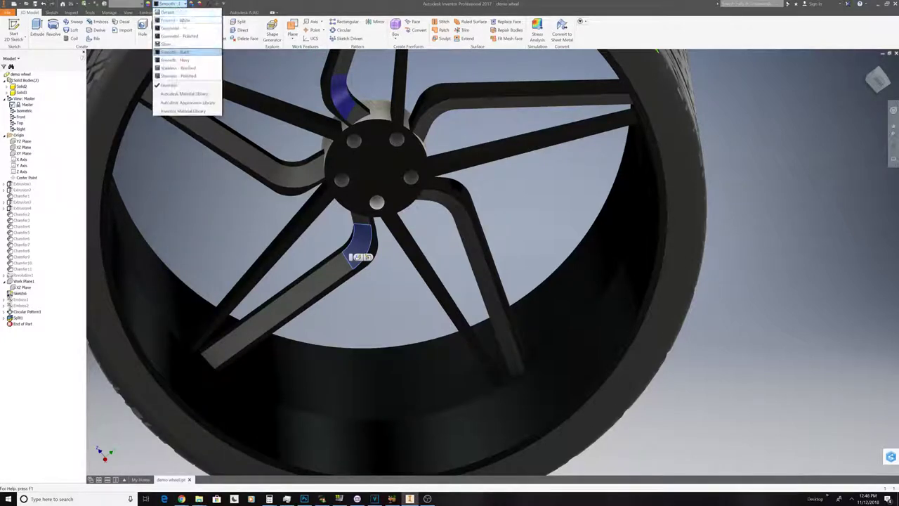
pyautogui.click(185, 59)
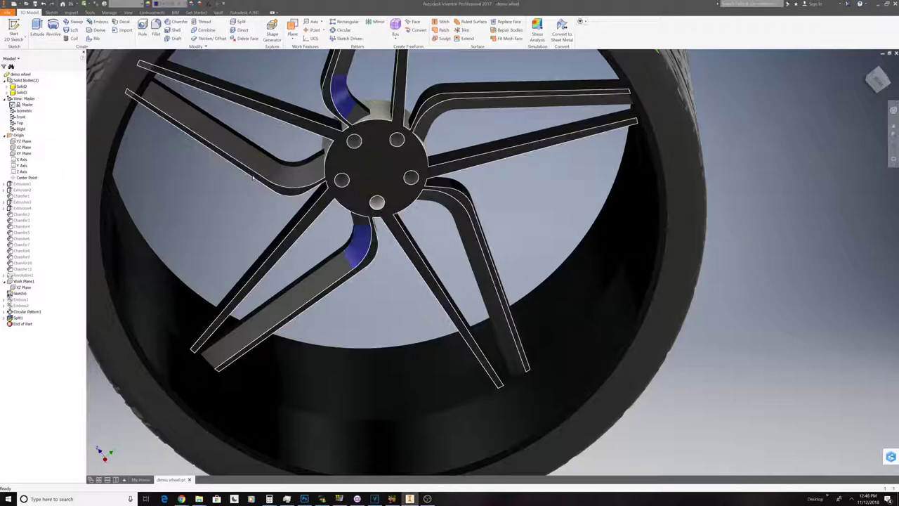
# - Give the left spoke's straight inner face, bend face and short face at the hub the Smooth - Navy appearance
pyautogui.click(263, 142)
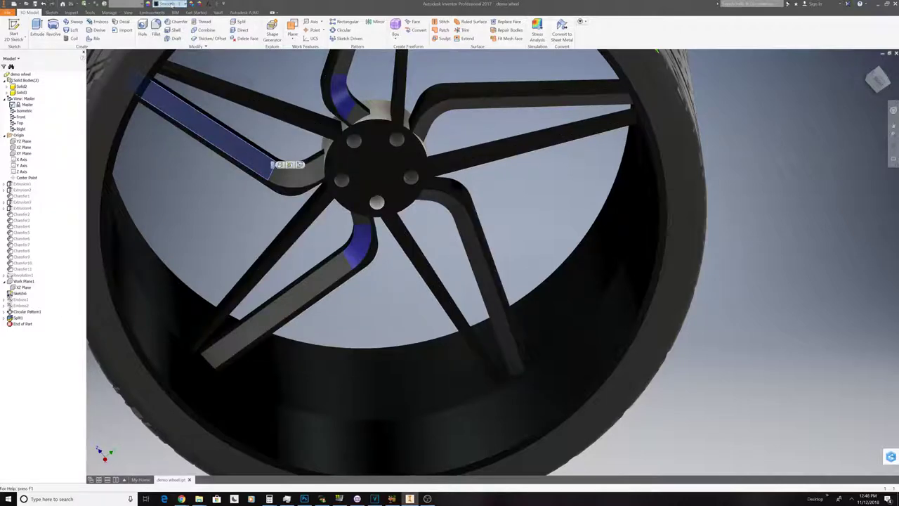
pyautogui.click(168, 3)
pyautogui.click(185, 60)
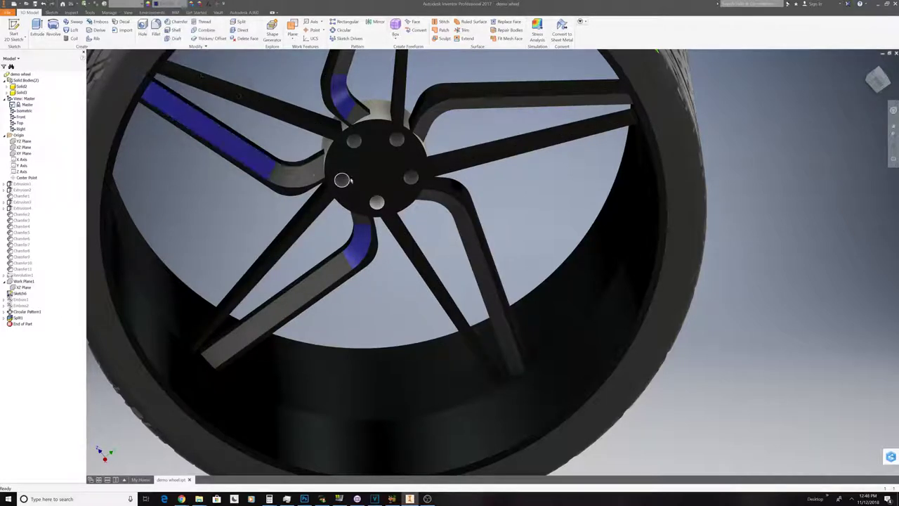
pyautogui.click(314, 172)
pyautogui.click(169, 3)
pyautogui.click(184, 59)
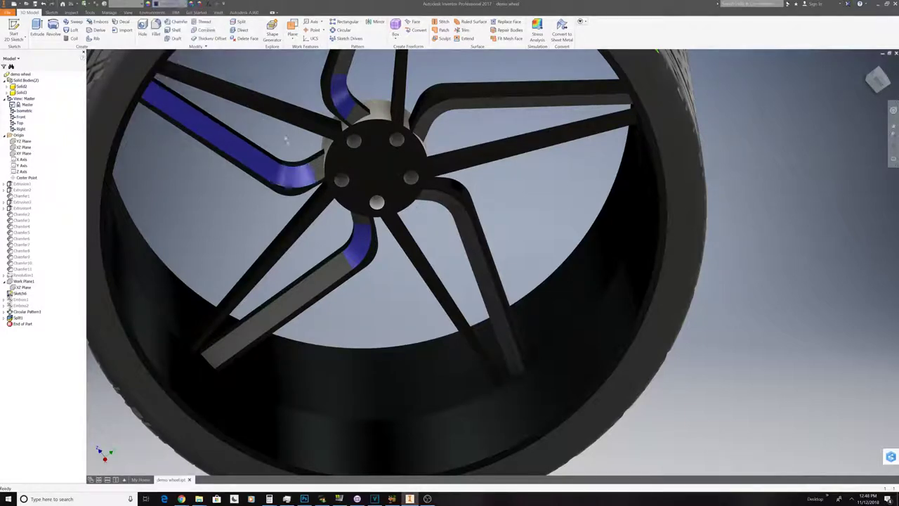
pyautogui.click(316, 167)
pyautogui.click(169, 6)
pyautogui.click(185, 60)
# - Give the lower spoke's straight inner face and its short face at the hub the Smooth - Navy appearance
pyautogui.click(331, 278)
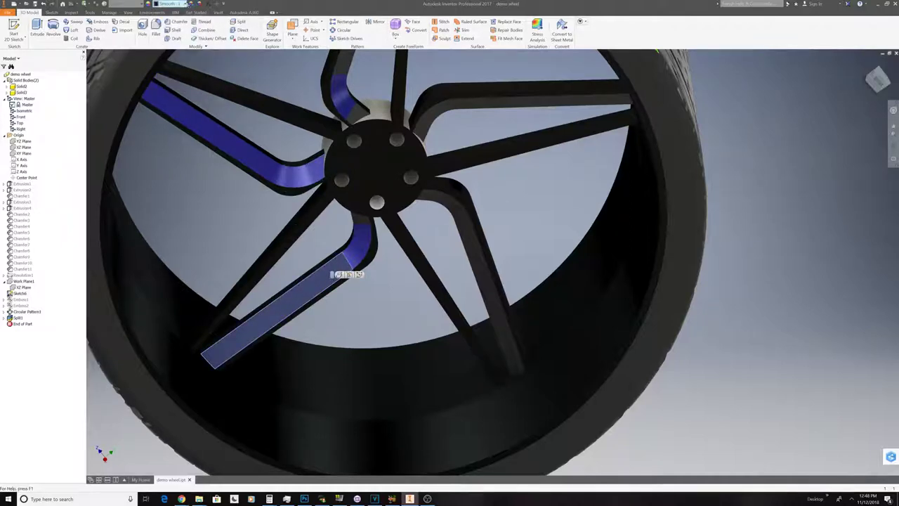
pyautogui.click(182, 3)
pyautogui.click(184, 60)
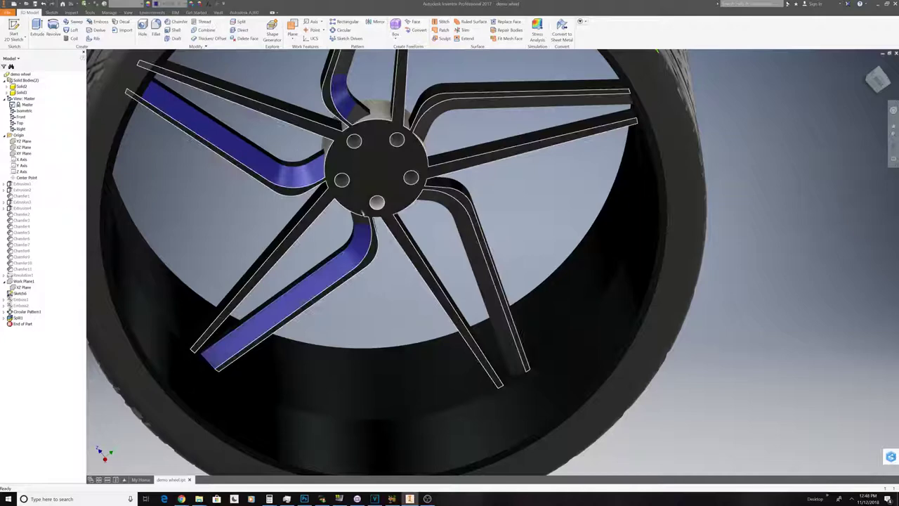
pyautogui.click(360, 222)
pyautogui.click(181, 4)
pyautogui.click(185, 60)
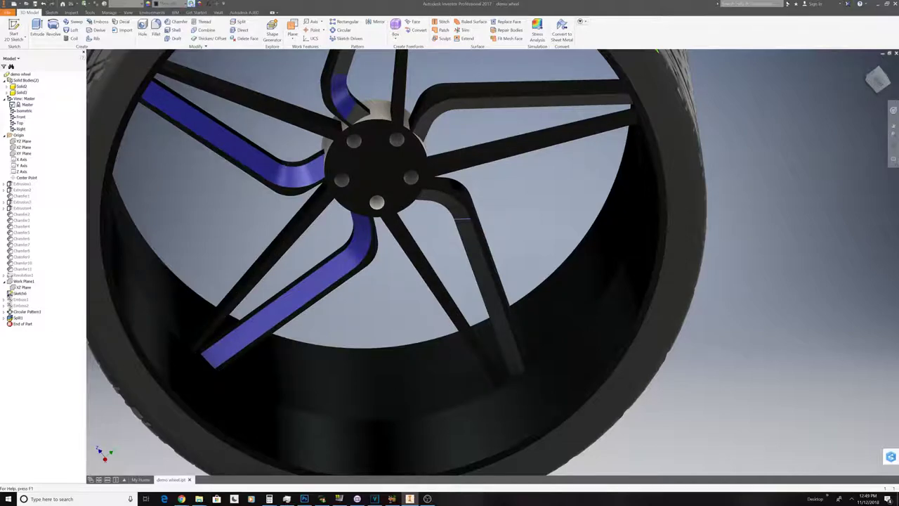
# - Give the inner bend face of the lower-right spoke the Smooth - Navy appearance
pyautogui.click(182, 4)
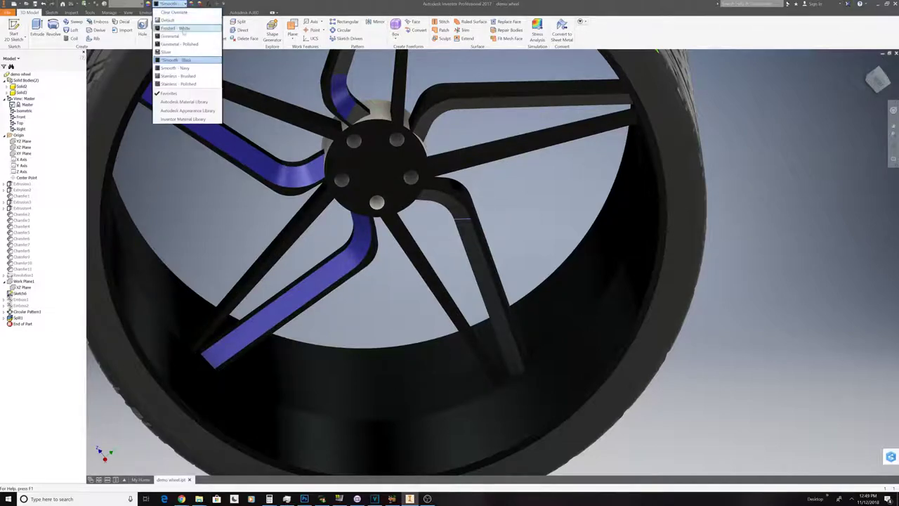
pyautogui.click(183, 69)
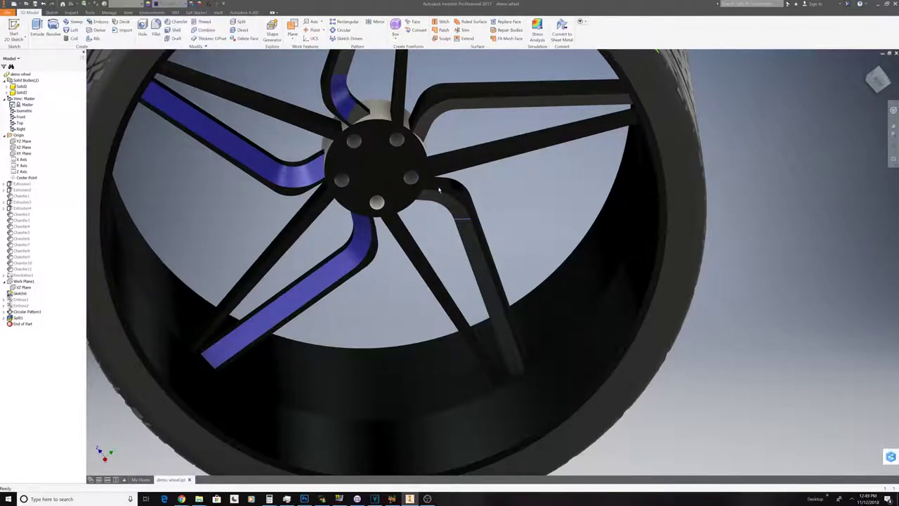
pyautogui.rightClick(720, 98)
pyautogui.click(701, 93)
pyautogui.click(437, 200)
pyautogui.click(174, 4)
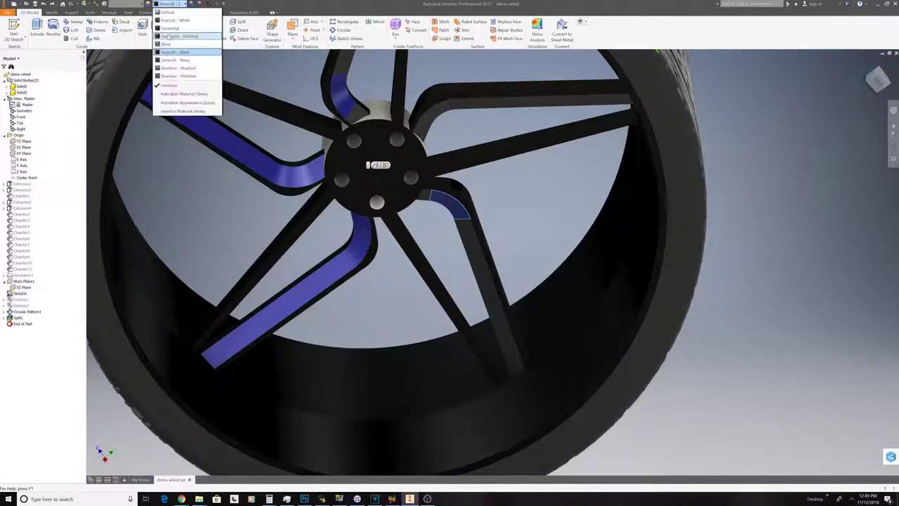
pyautogui.click(176, 60)
# - Give the lower-right spoke's short face at the hub and its straight inner face the Smooth - Navy appearance
pyautogui.click(425, 196)
pyautogui.click(176, 4)
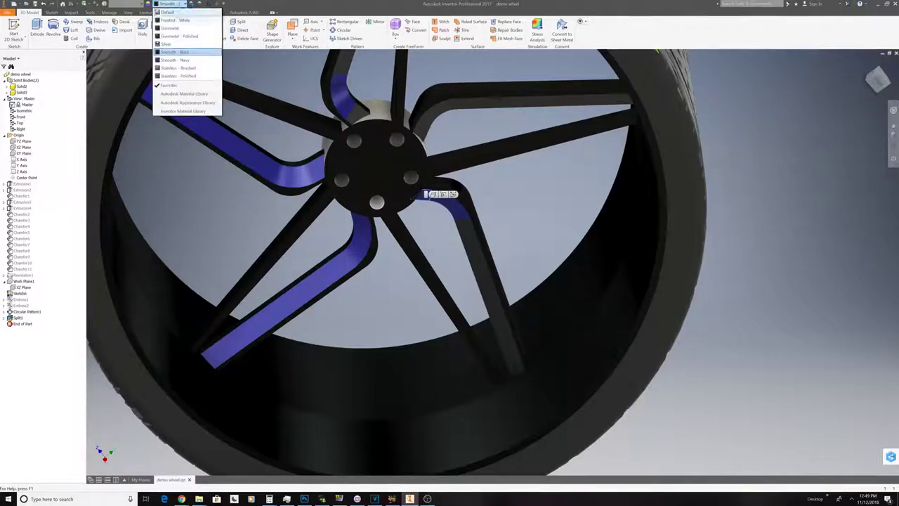
pyautogui.click(184, 61)
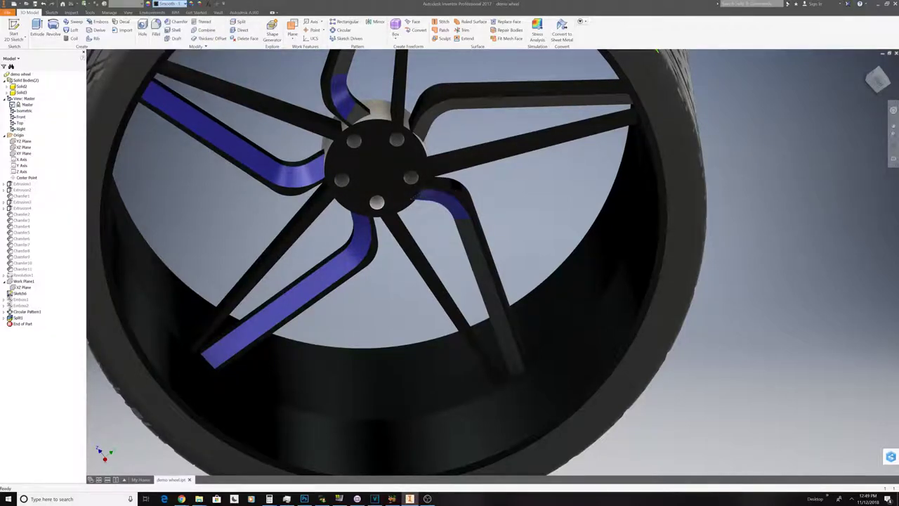
pyautogui.click(481, 239)
pyautogui.click(176, 3)
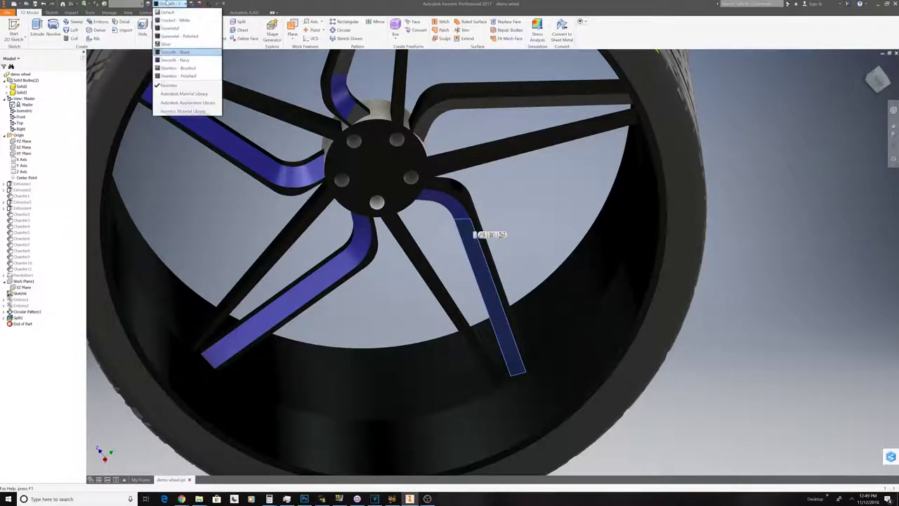
pyautogui.click(186, 61)
# - Give the upper-right spoke's straight inner face, bend face and short face at the hub the Smooth - Navy appearance
pyautogui.click(503, 101)
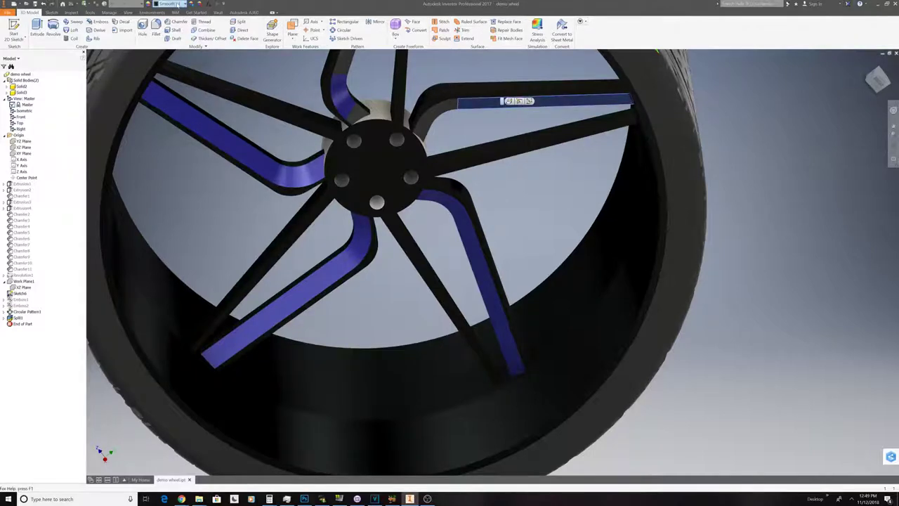
pyautogui.click(178, 4)
pyautogui.click(186, 60)
pyautogui.click(432, 114)
pyautogui.click(182, 4)
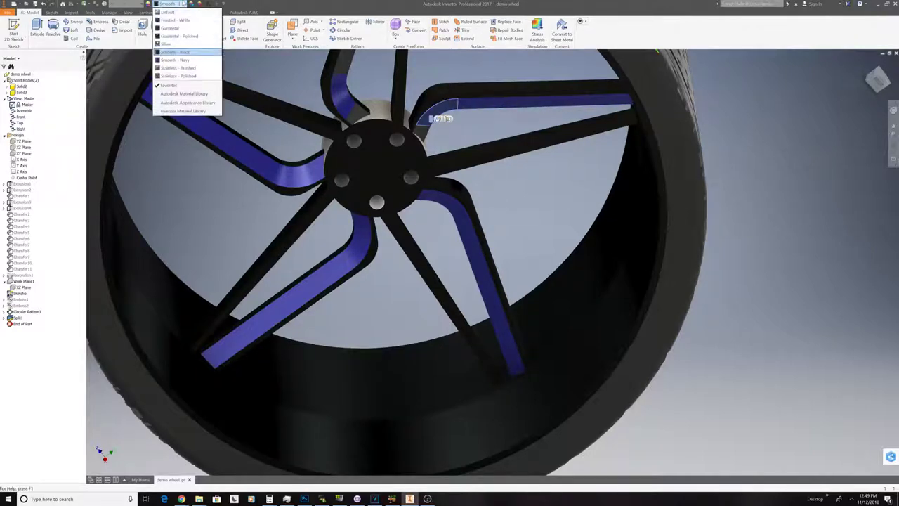
pyautogui.click(186, 60)
pyautogui.click(426, 131)
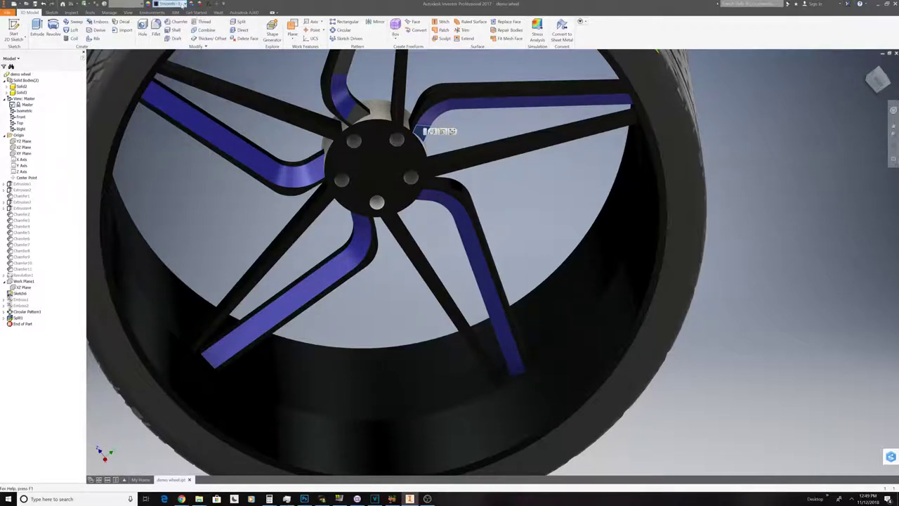
pyautogui.click(182, 4)
pyautogui.click(186, 60)
# - Give the remaining upper spoke's short face at the hub and its straight inner face the Smooth - Navy appearance
pyautogui.click(350, 104)
pyautogui.click(181, 4)
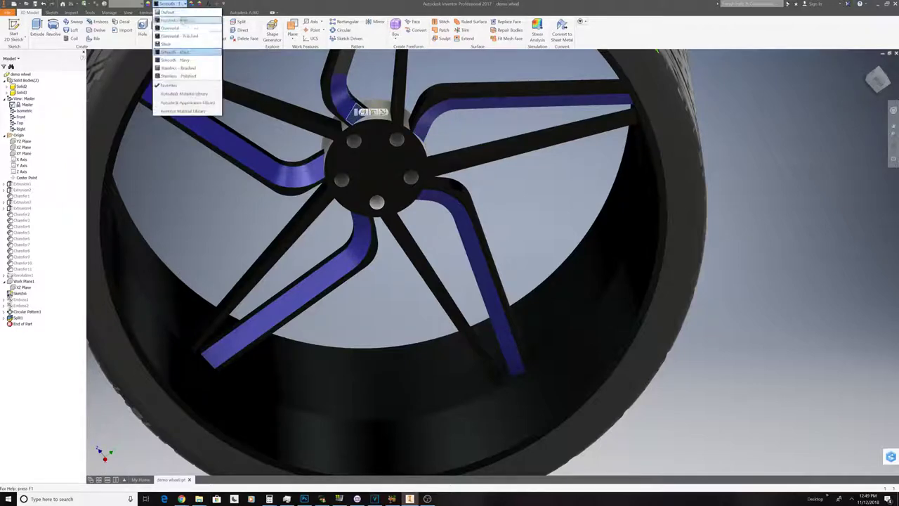
pyautogui.click(175, 60)
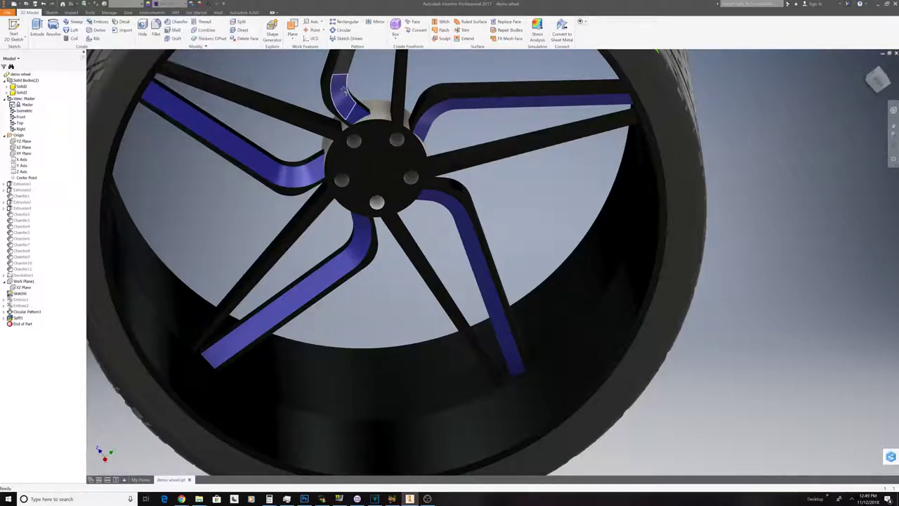
pyautogui.scroll(4, 343, 90)
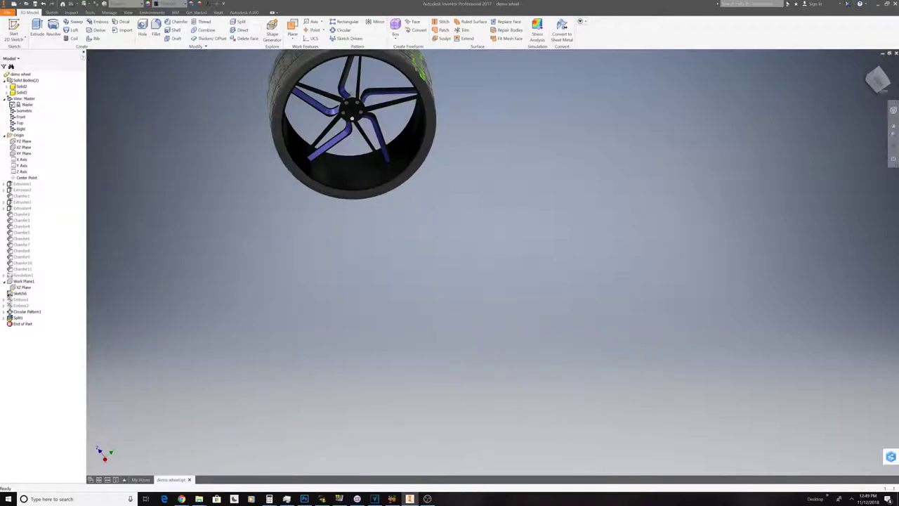
pyautogui.click(877, 77)
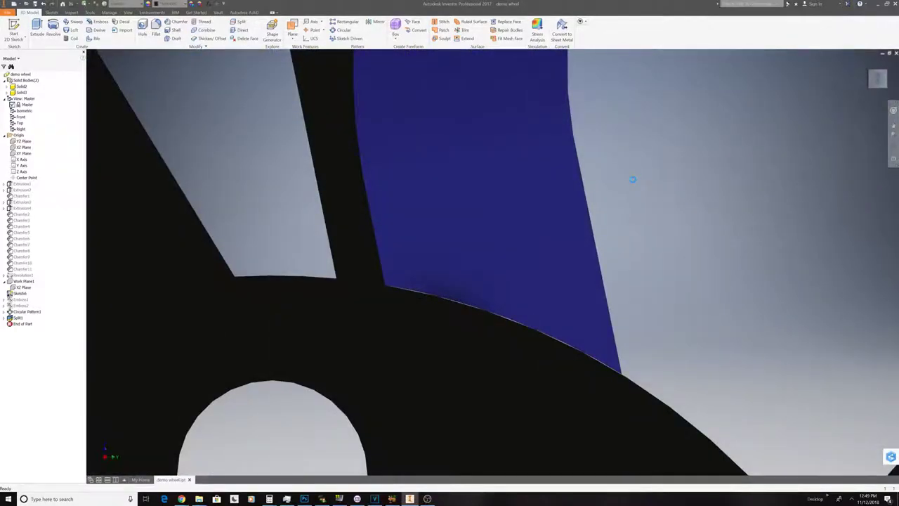
pyautogui.scroll(-4, 632, 180)
pyautogui.scroll(-3, 633, 182)
pyautogui.moveTo(633, 182); pyautogui.dragTo(436, 218, button='middle')
pyautogui.click(460, 176)
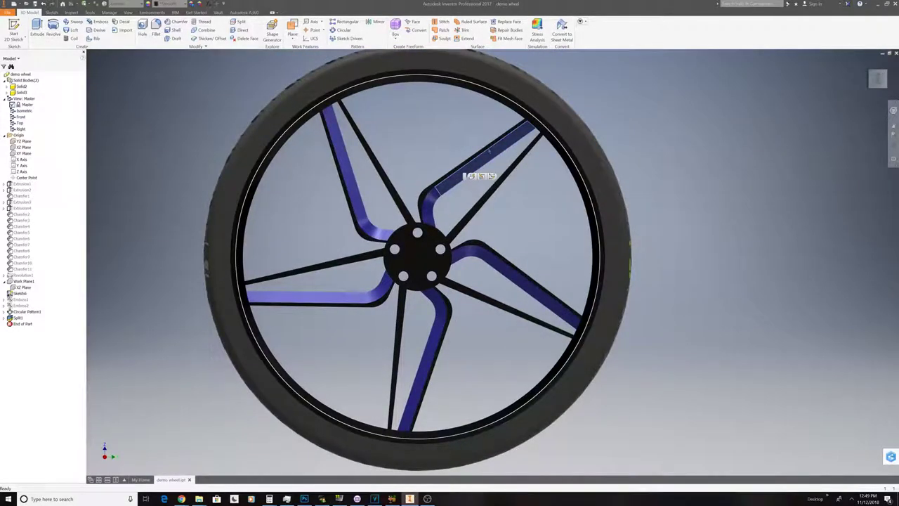
pyautogui.click(170, 4)
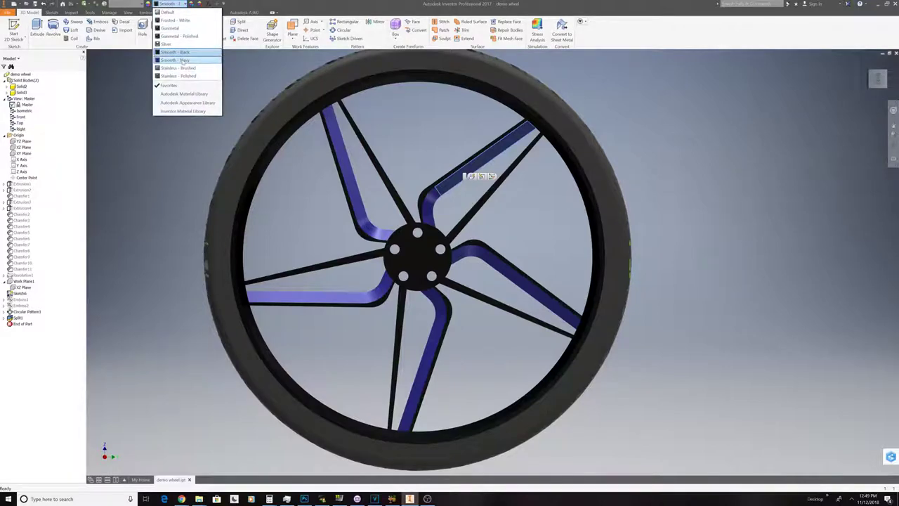
pyautogui.click(175, 60)
# - Apply the Stainless - Polished appearance to the inner faces of the hub's lower-left and left bolt holes
pyautogui.scroll(-3, 646, 180)
pyautogui.scroll(4, 645, 180)
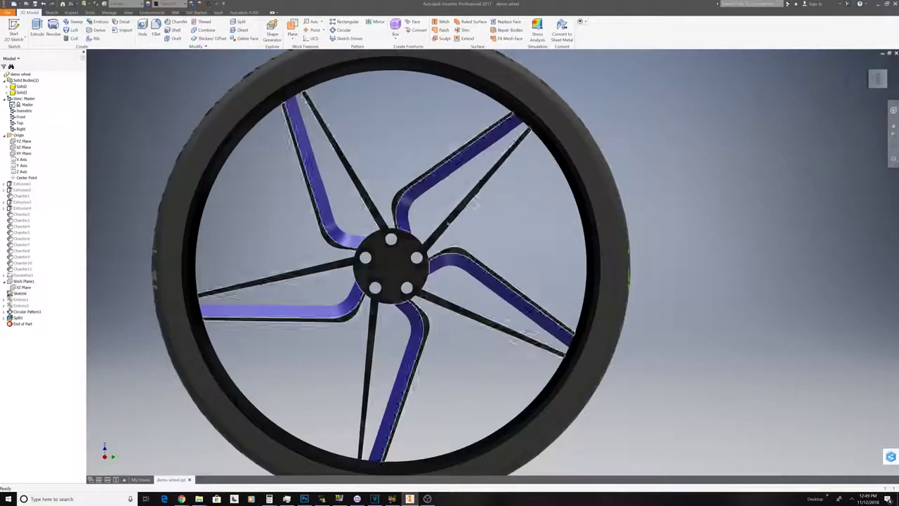
pyautogui.keyDown('shift'); pyautogui.moveTo(468, 155); pyautogui.dragTo(438, 185, button='middle'); pyautogui.keyUp('shift')
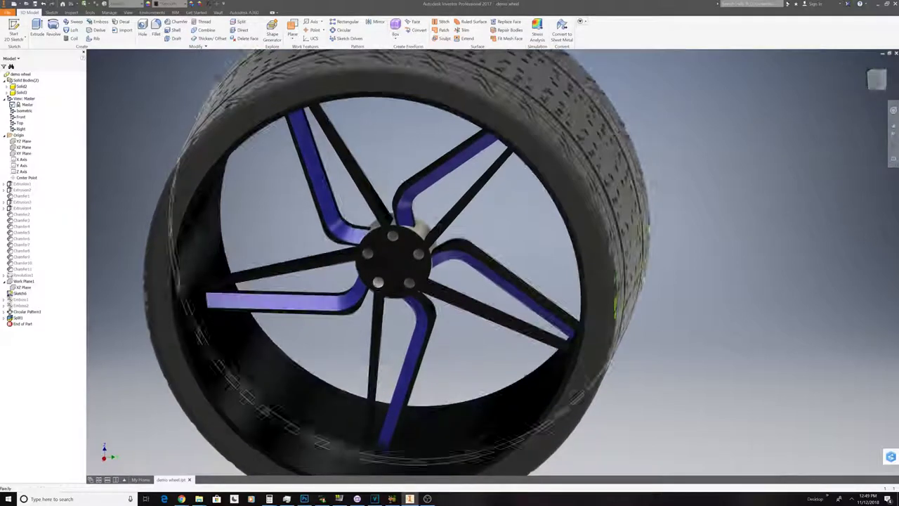
pyautogui.click(380, 278)
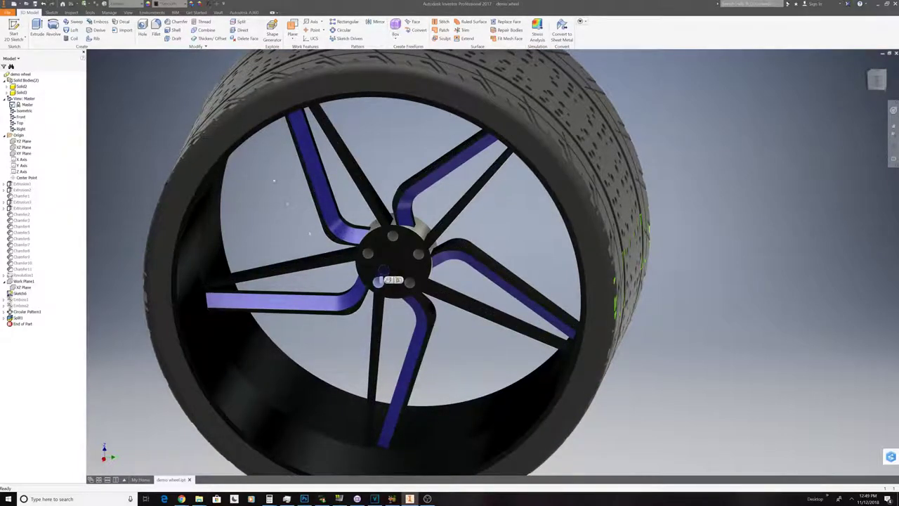
pyautogui.click(176, 4)
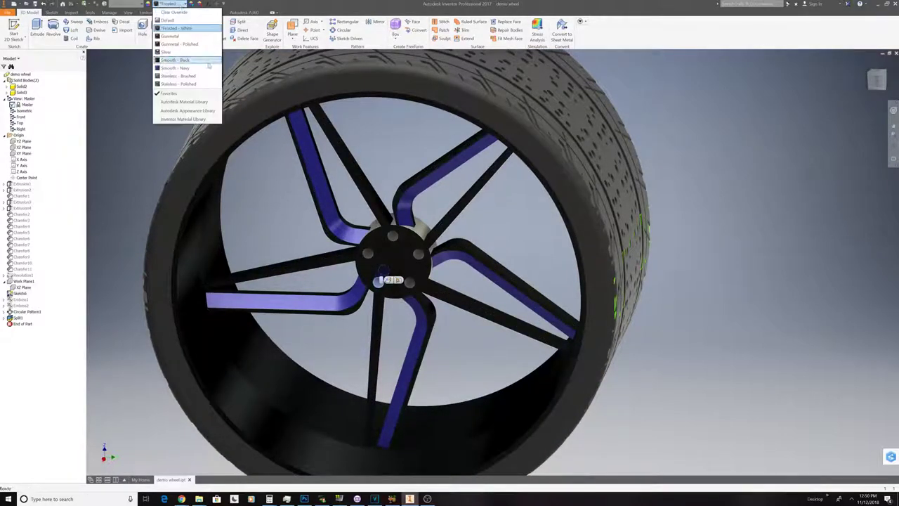
pyautogui.click(178, 84)
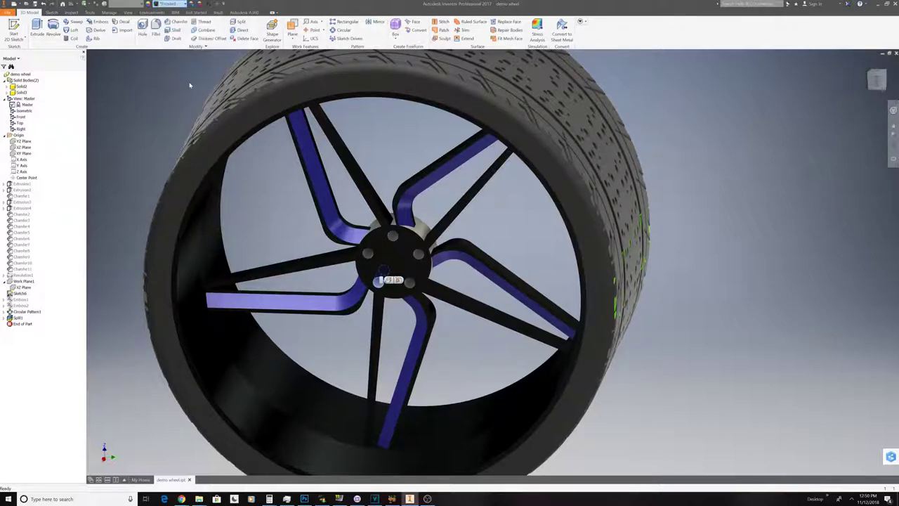
pyautogui.click(370, 261)
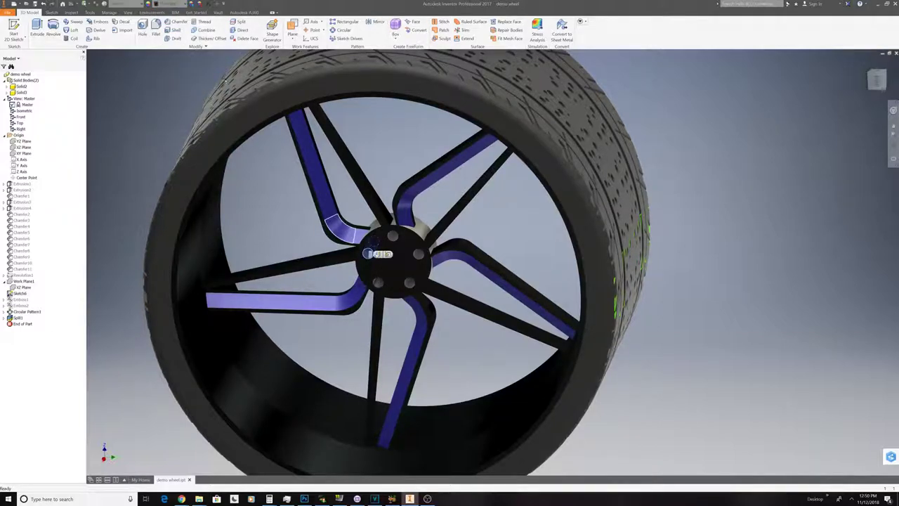
pyautogui.click(175, 4)
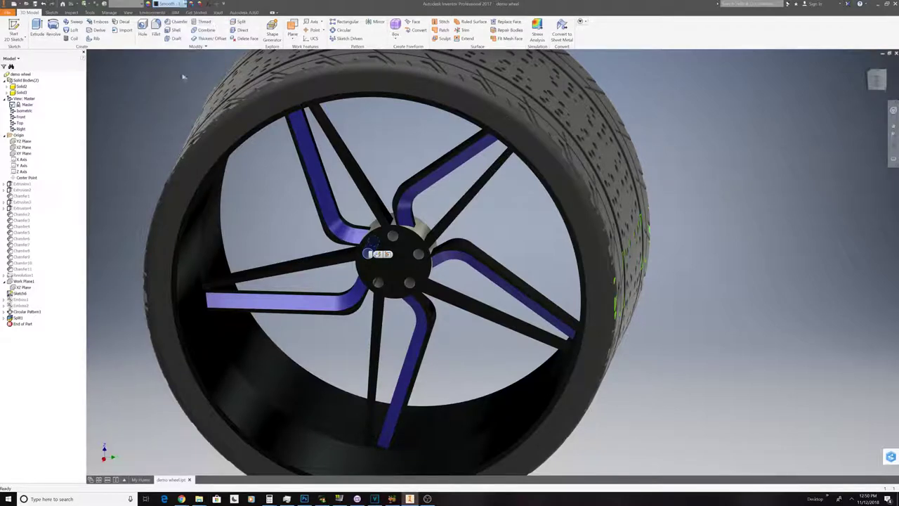
pyautogui.click(174, 52)
# - Apply the Stainless - Polished appearance to the inner faces of the hub's three remaining bolt holes
pyautogui.click(411, 284)
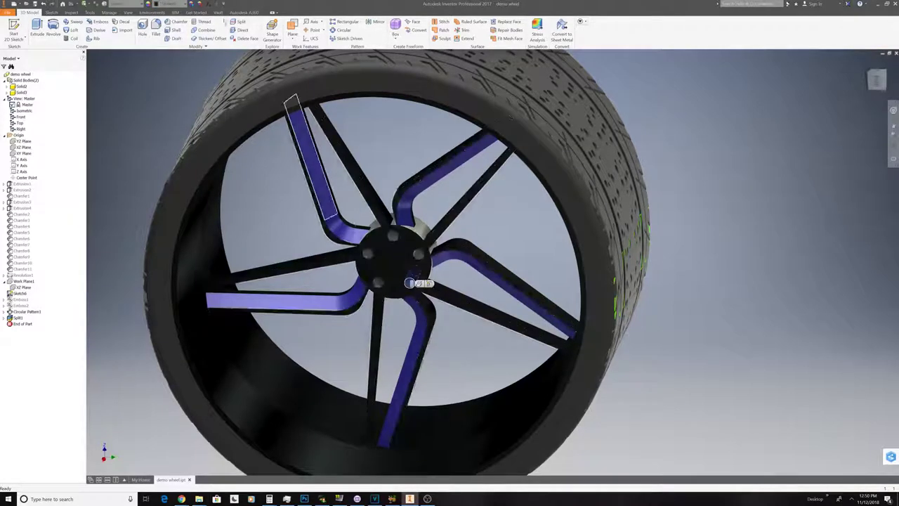
pyautogui.click(175, 4)
pyautogui.click(191, 76)
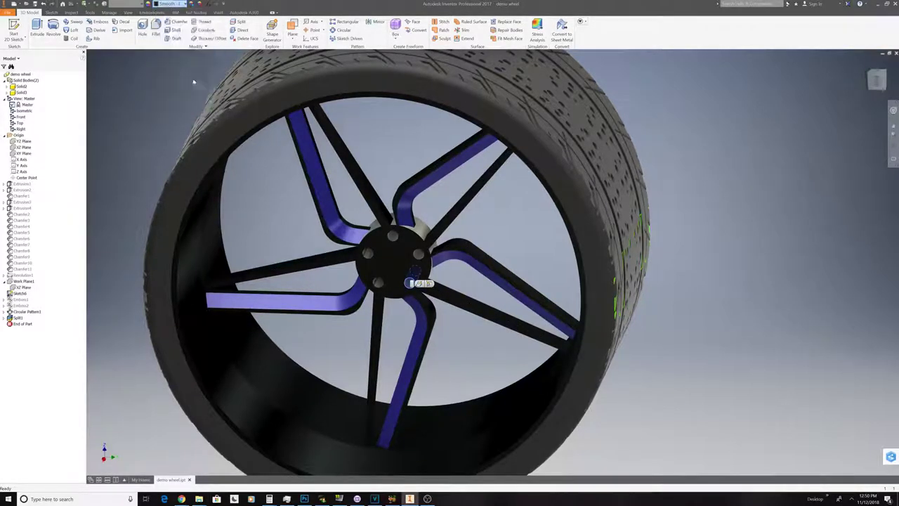
pyautogui.click(420, 251)
pyautogui.click(175, 4)
pyautogui.click(179, 76)
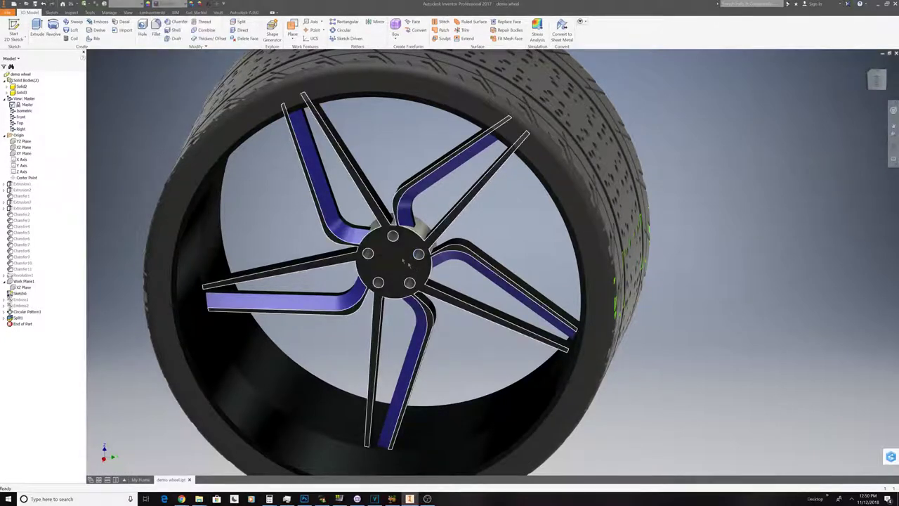
pyautogui.click(390, 236)
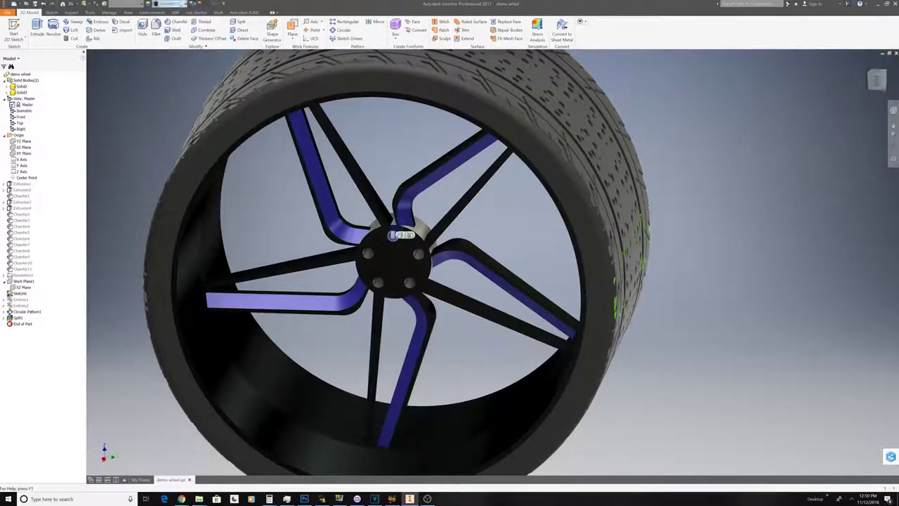
pyautogui.click(176, 4)
pyautogui.click(182, 75)
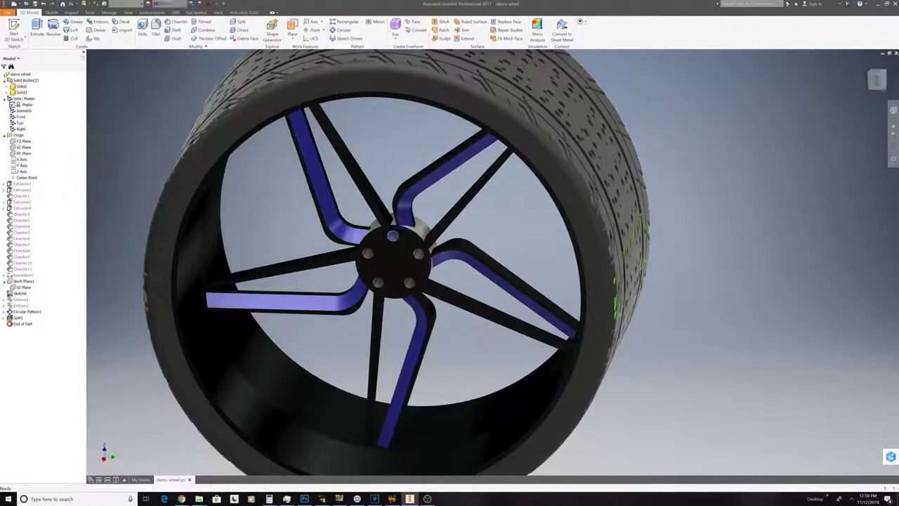
# - Give the flat rear face of the hub, with its five bolt holes, the Silver appearance
pyautogui.click(423, 232)
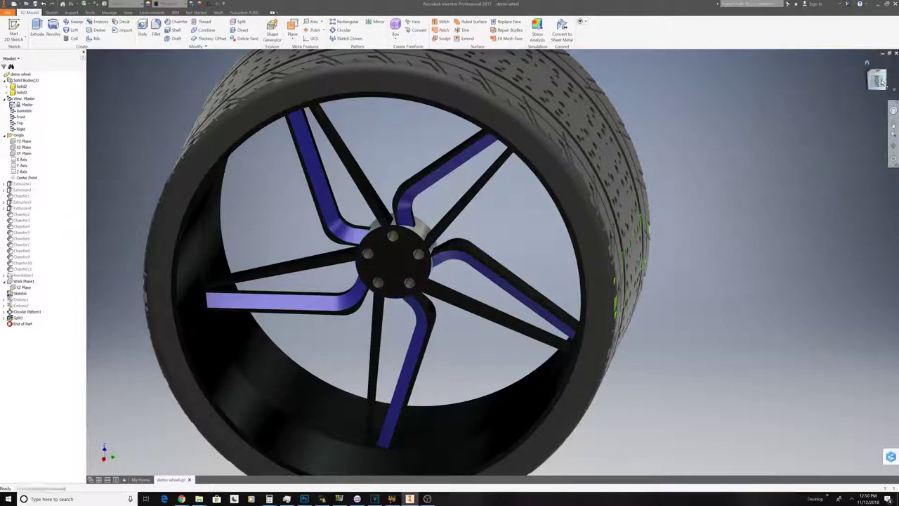
pyautogui.moveTo(882, 82); pyautogui.dragTo(858, 106)
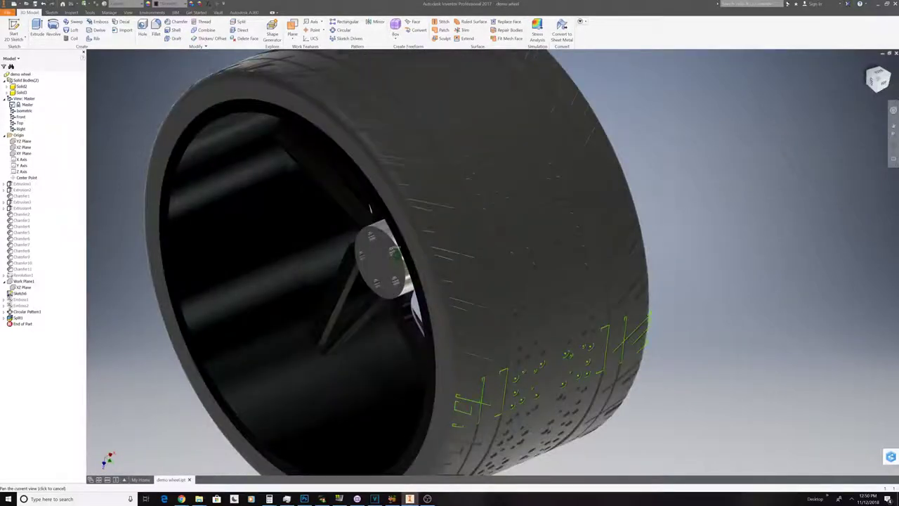
pyautogui.click(380, 281)
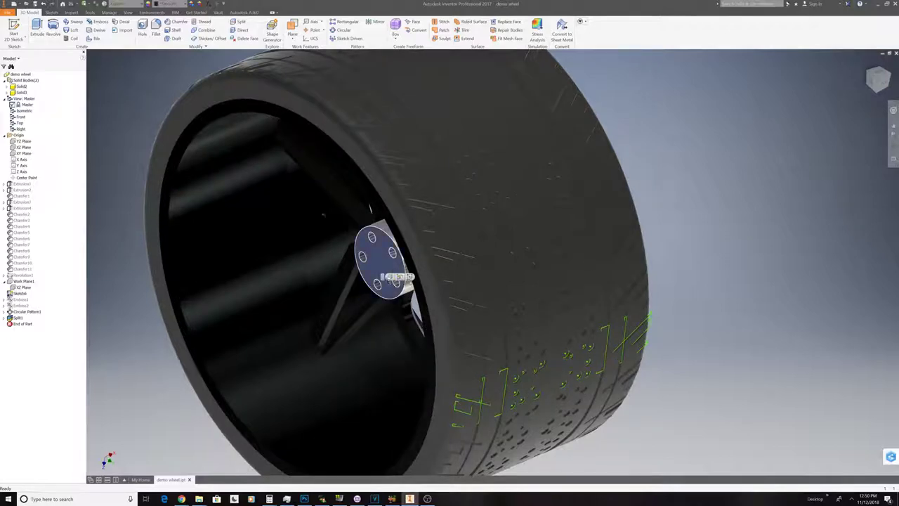
pyautogui.click(170, 3)
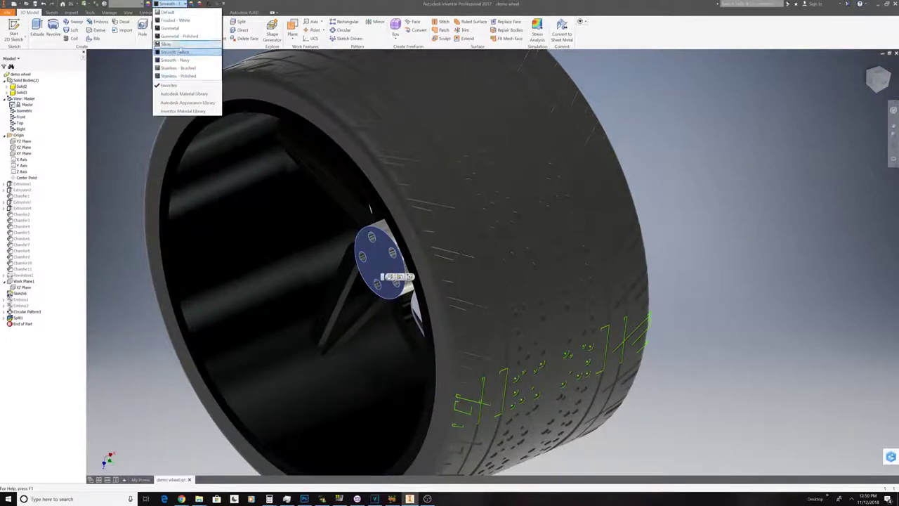
pyautogui.click(175, 44)
pyautogui.scroll(4, 321, 287)
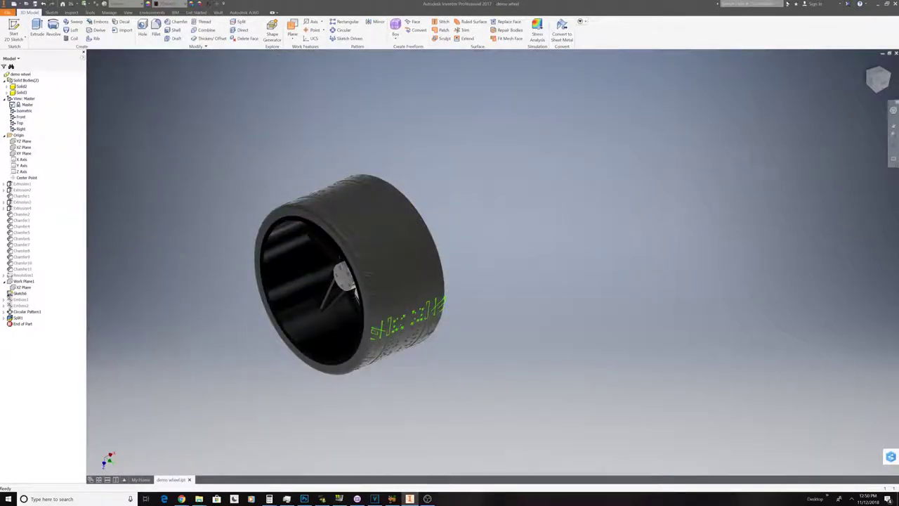
pyautogui.keyDown('shift'); pyautogui.moveTo(380, 274); pyautogui.dragTo(301, 279, button='middle'); pyautogui.keyUp('shift')
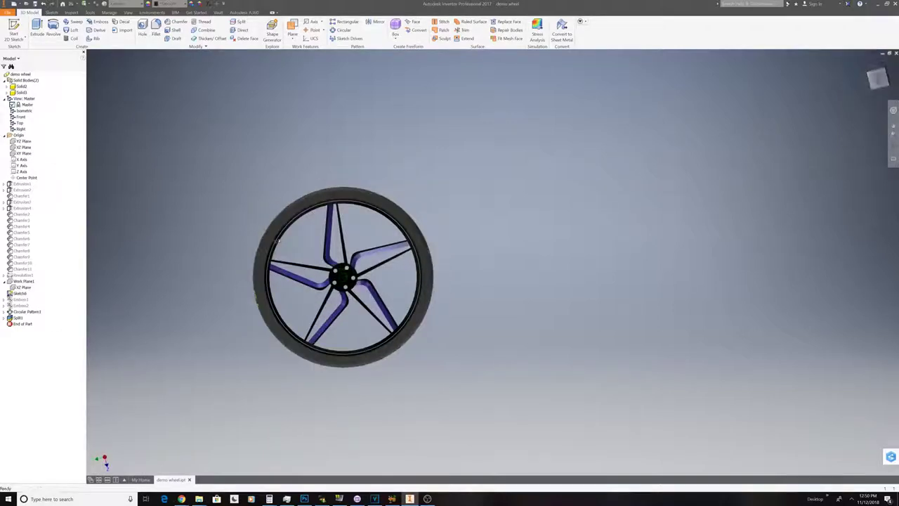